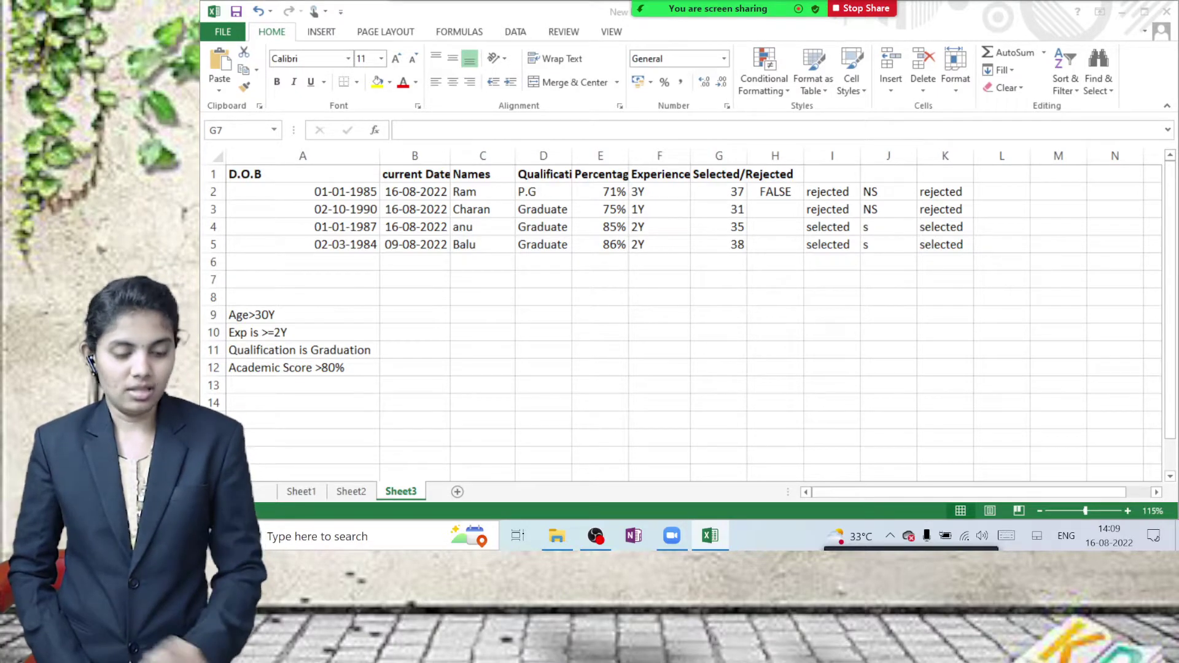
Review the quantity, price, discount, tax and net price examples throughout Sheet1.
left_click(301, 491)
left_click(296, 475)
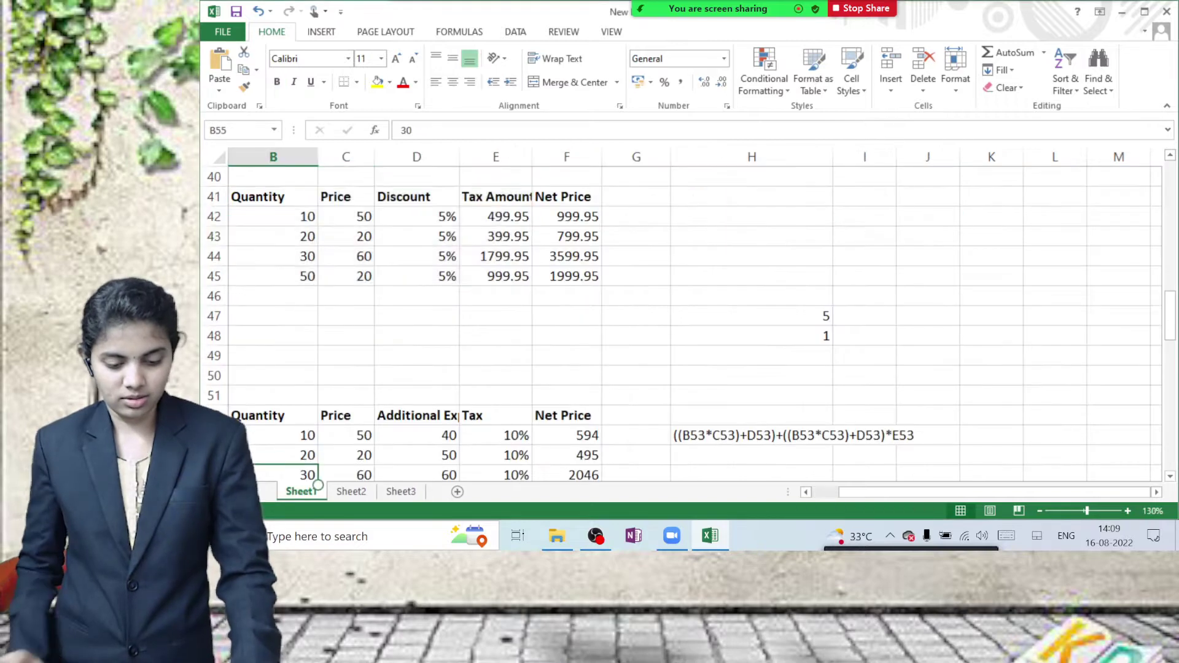
left_click(322, 375)
scroll(322, 370, "up", 11)
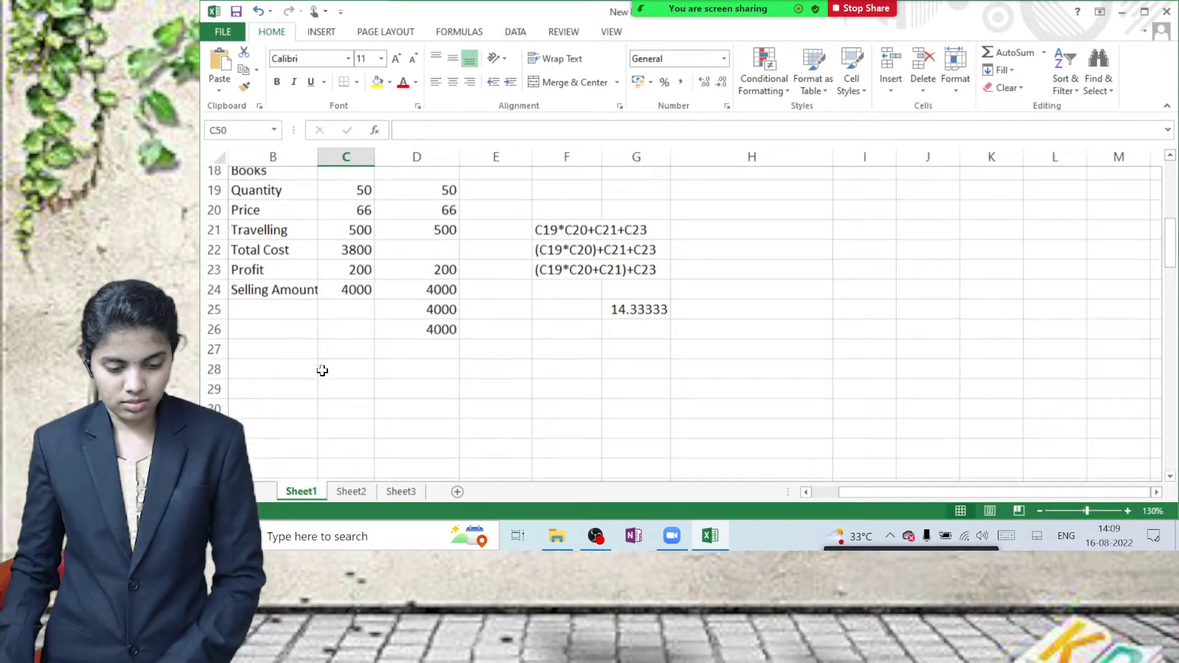
scroll(323, 370, "up", 2)
scroll(323, 373, "down", 12)
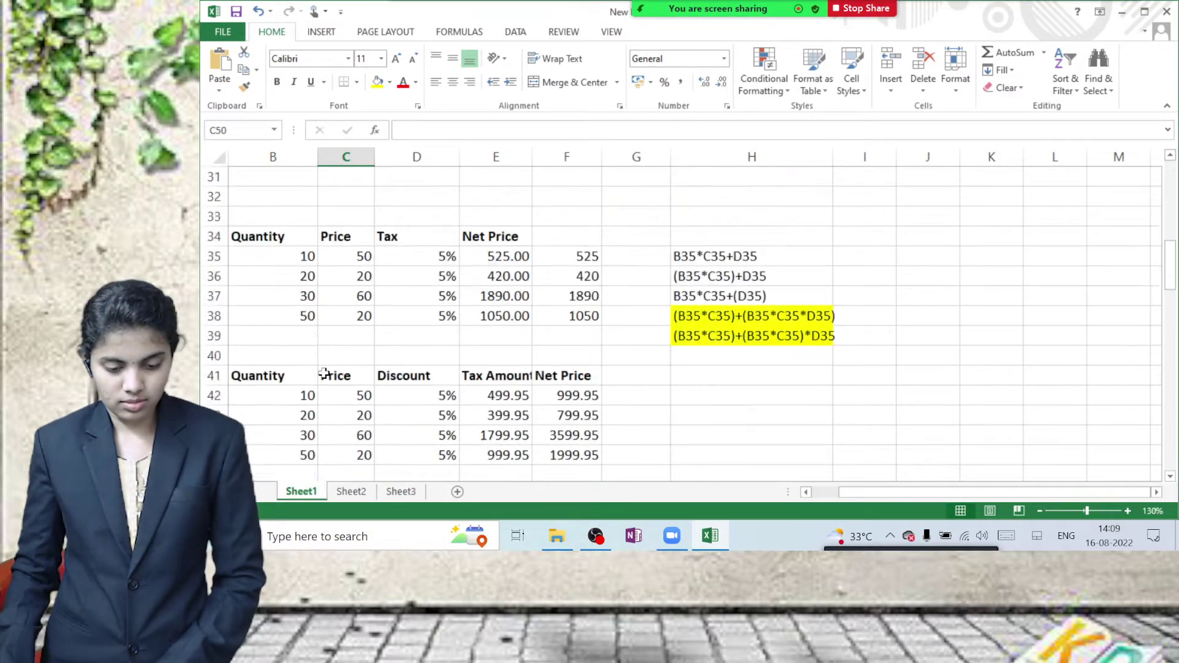
scroll(324, 374, "down", 17)
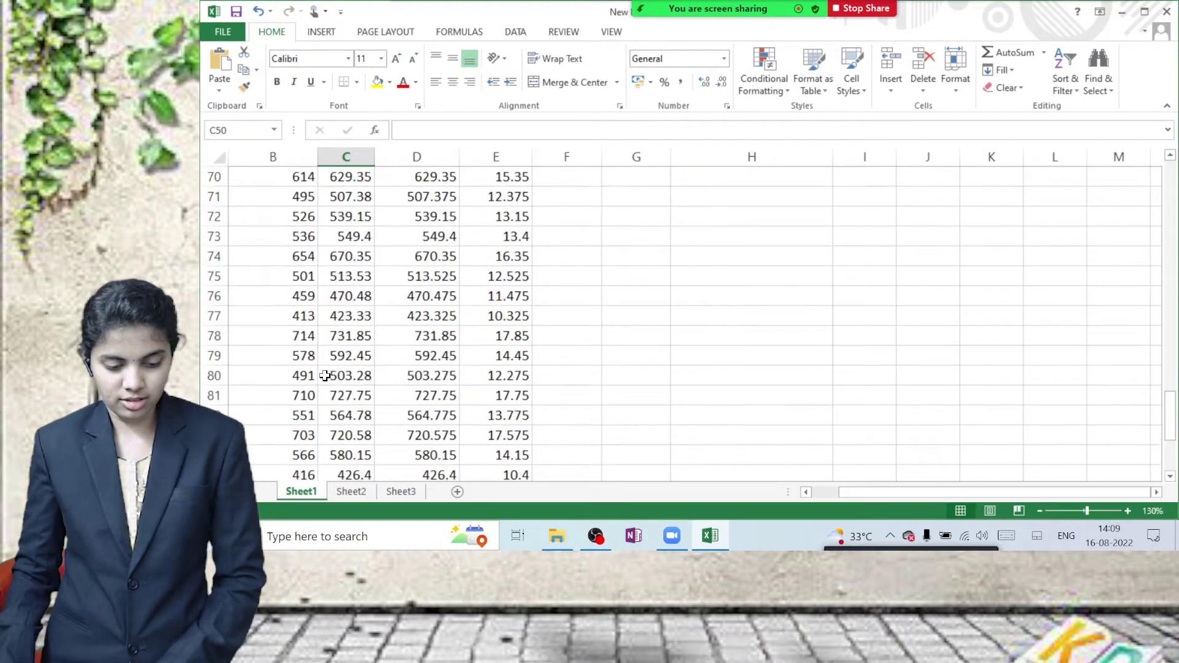
scroll(325, 375, "down", 20)
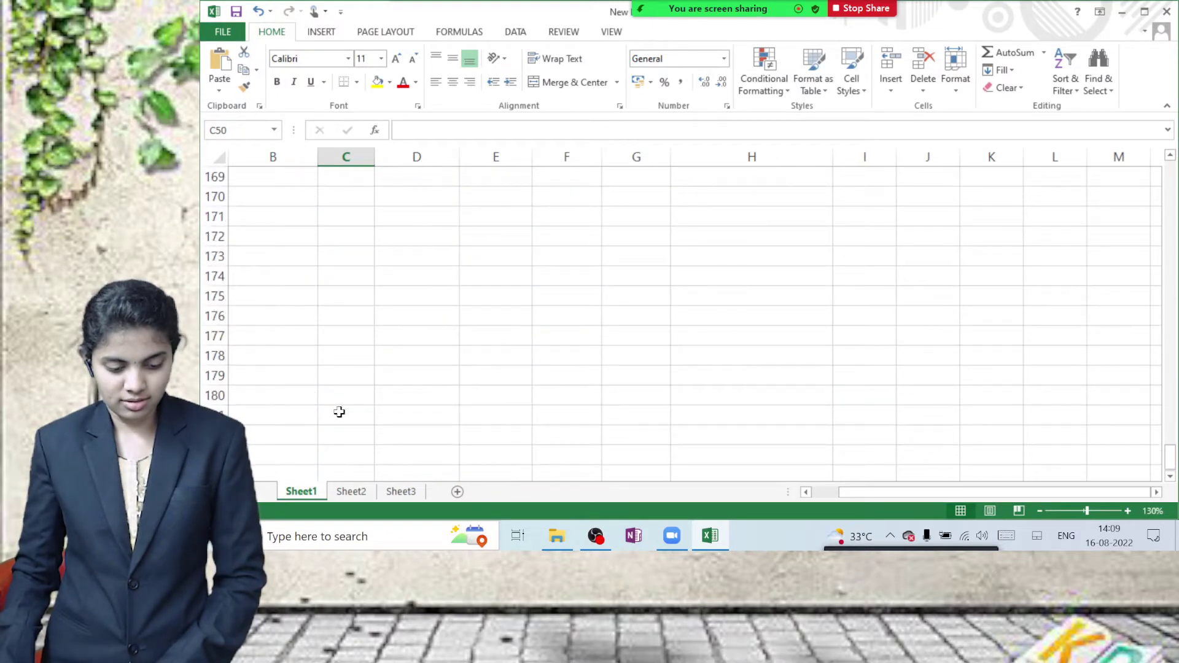
Look through the SUMIFS, IF and DATEDIF examples and their data tables on Sheet2.
left_click(350, 492)
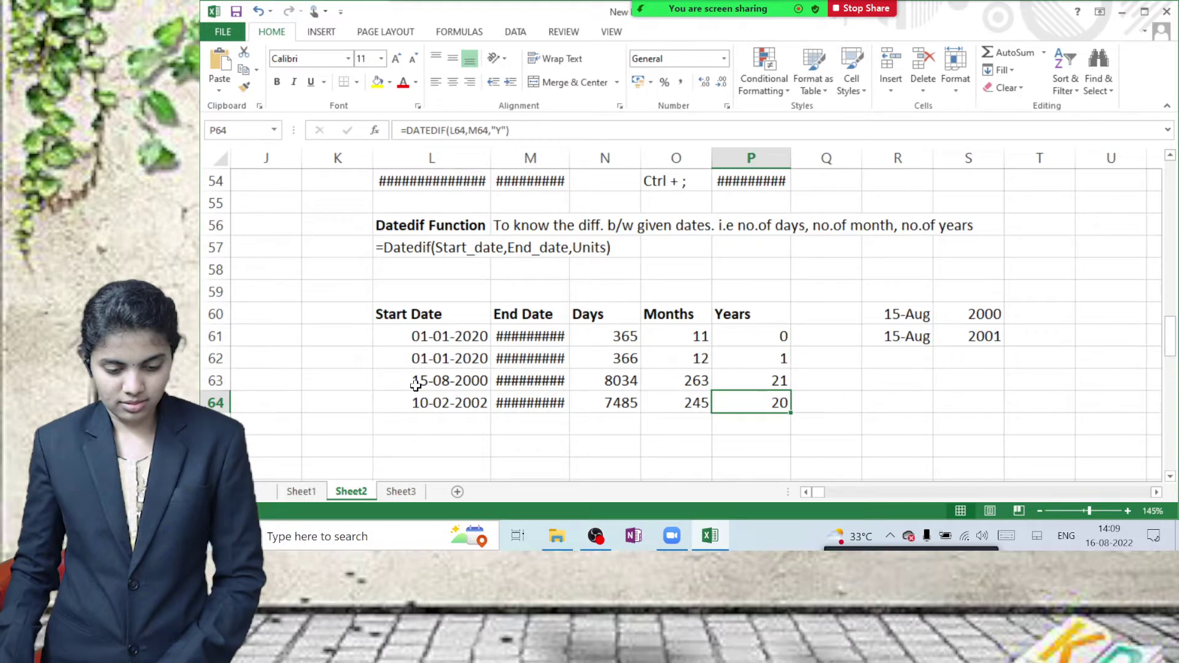
scroll(416, 385, "up", 15)
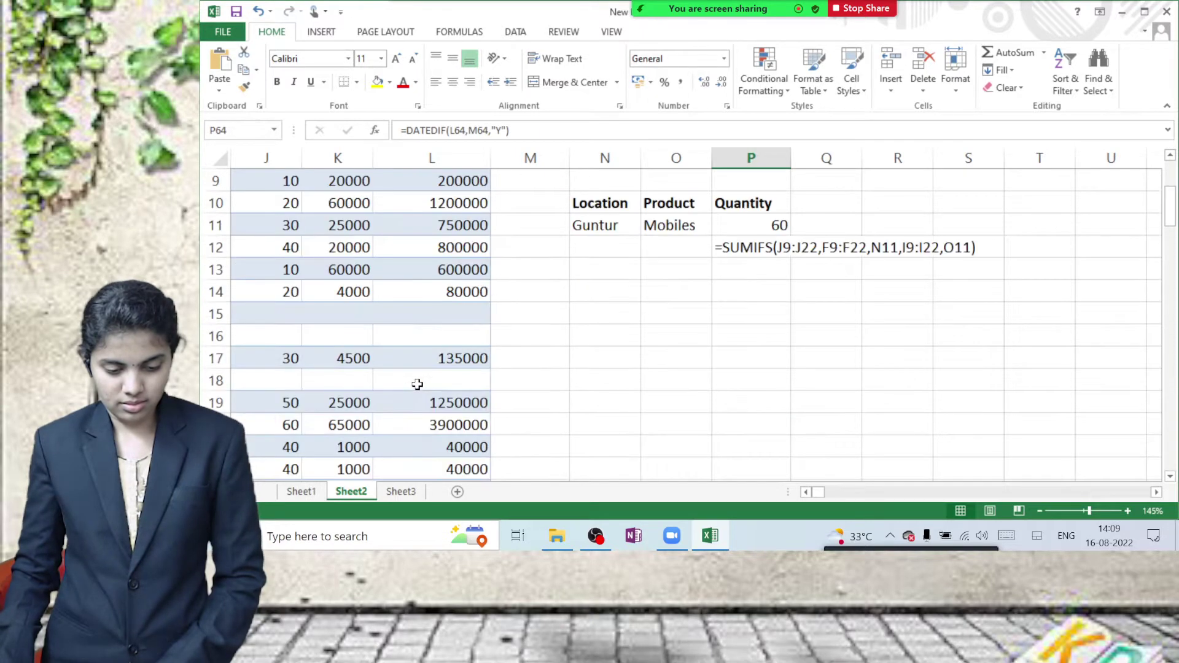
scroll(417, 384, "up", 3)
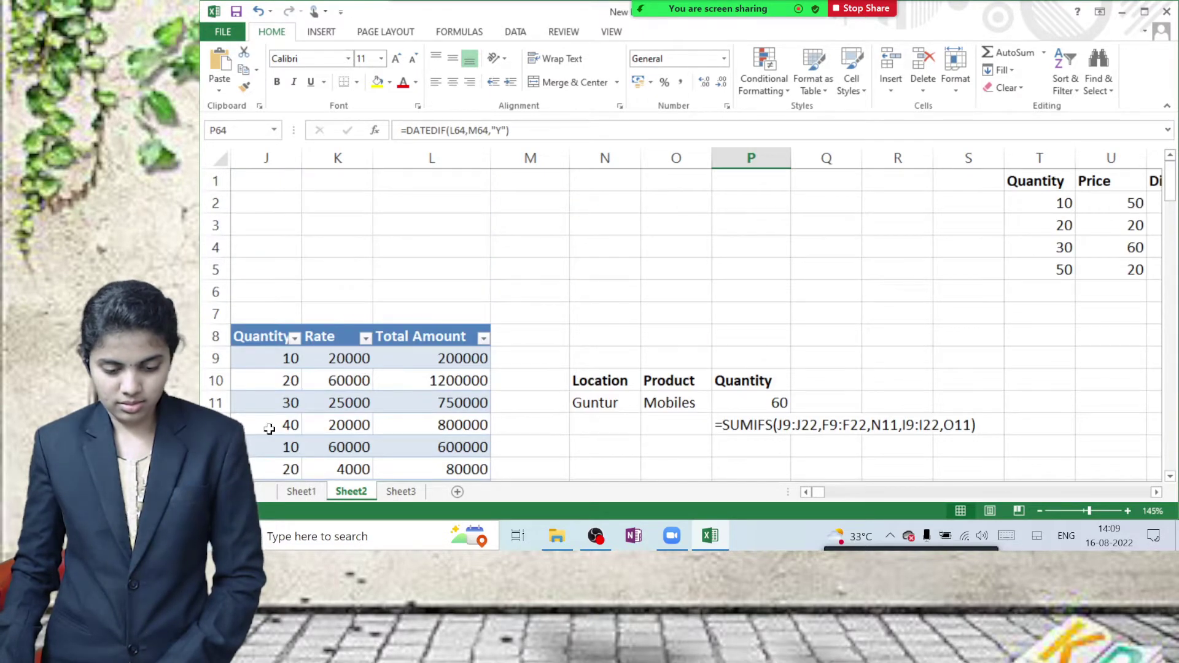
mouse_move(819, 494)
left_mouse_down()
mouse_move(941, 496)
mouse_move(819, 495)
left_mouse_up()
scroll(508, 425, "down", 2)
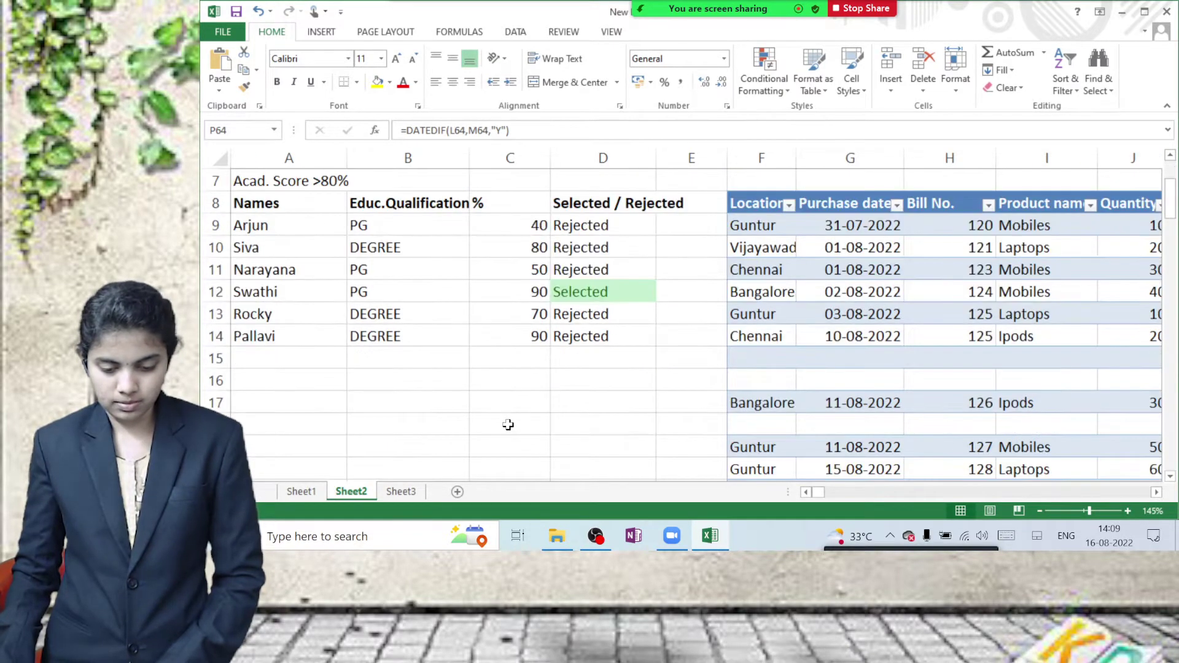
scroll(507, 425, "down", 8)
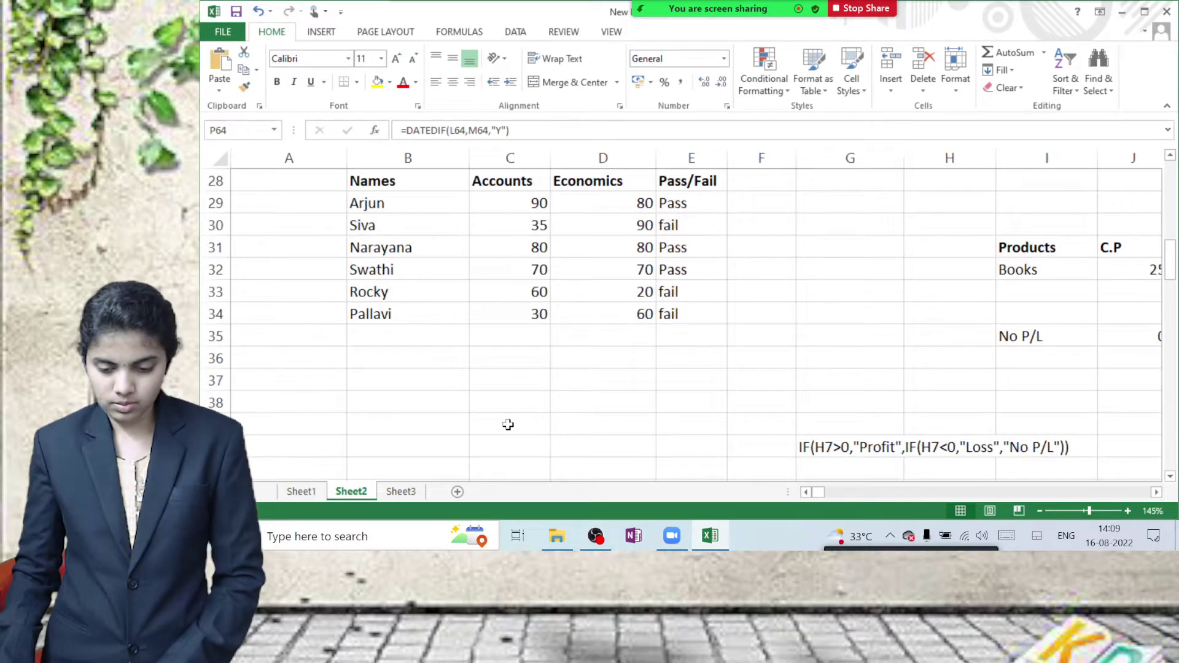
left_click(1156, 493)
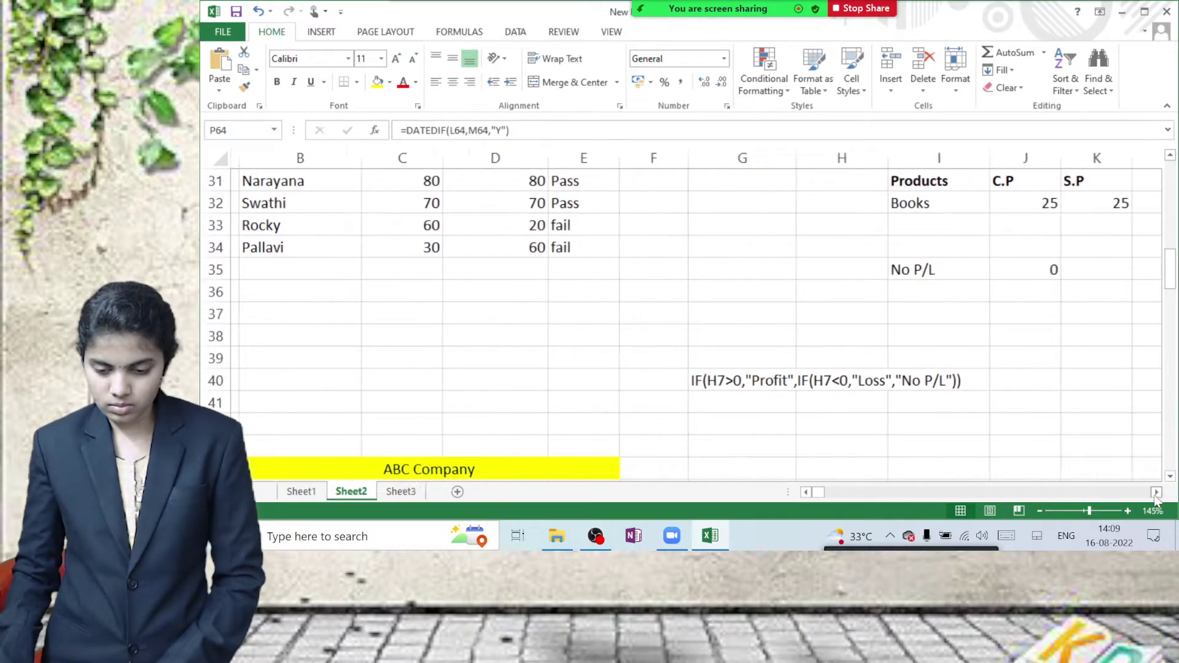
left_click(1155, 493)
left_click(1155, 493)
left_click(1156, 493)
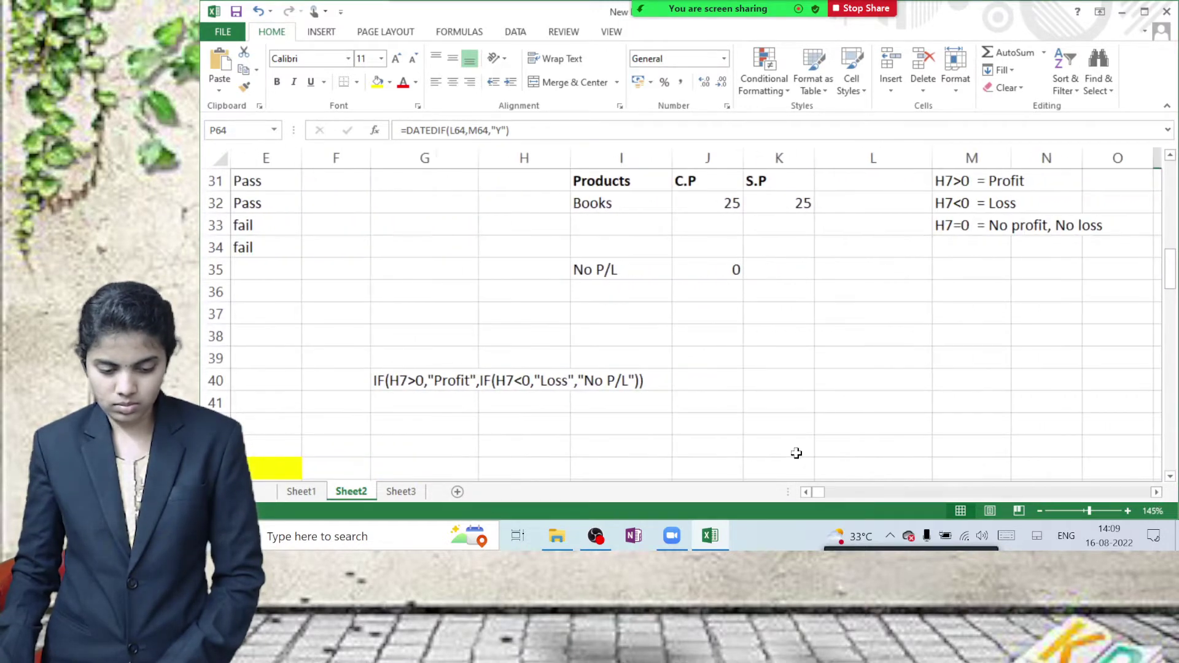
scroll(705, 405, "down", 8)
scroll(704, 404, "up", 2)
scroll(704, 405, "down", 8)
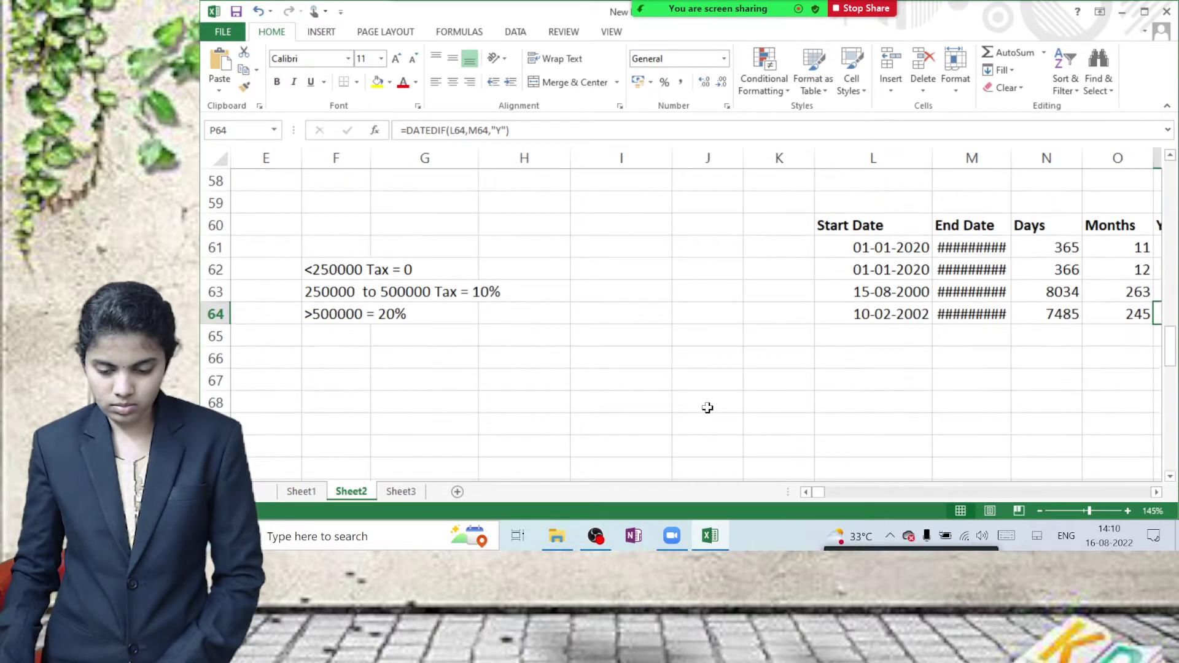
scroll(710, 410, "down", 16)
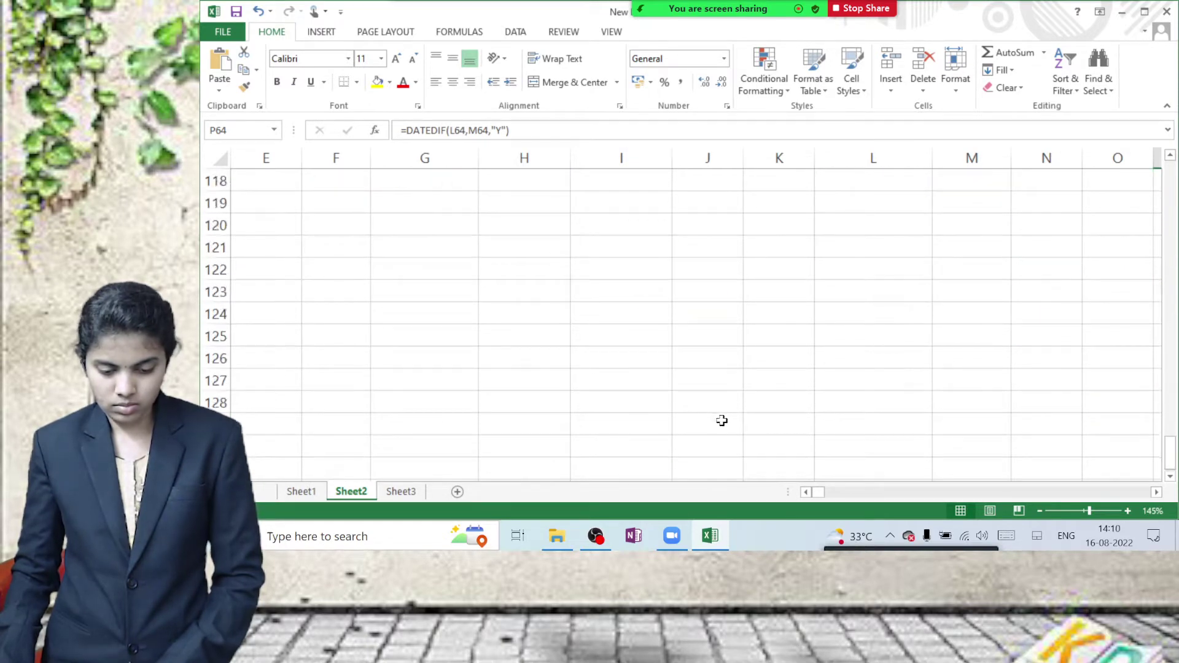
Examine the applicant table and the selection criteria listed beneath it on Sheet3.
left_click(400, 491)
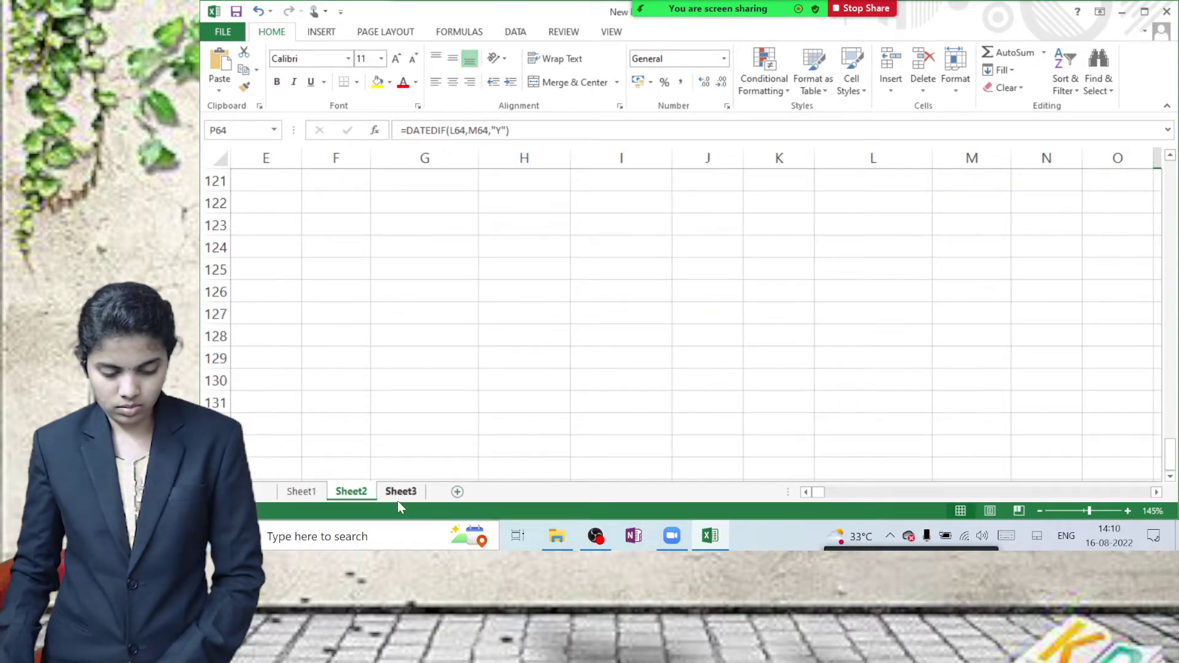
scroll(399, 411, "down", 8)
scroll(399, 412, "up", 8)
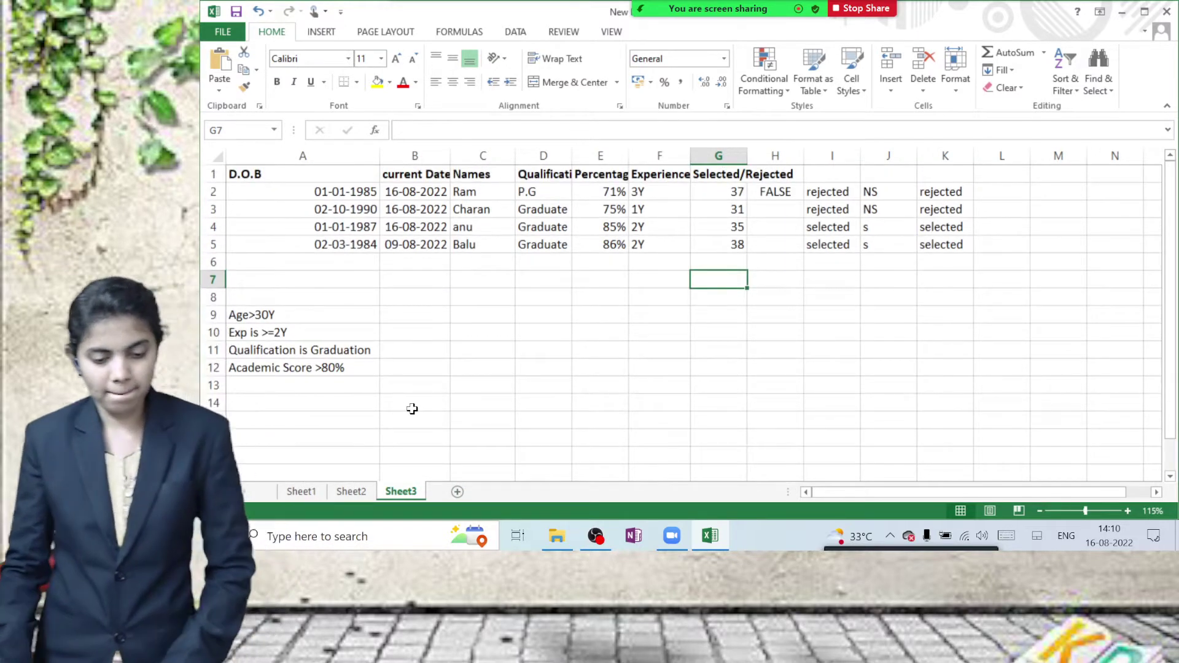
left_click(345, 383)
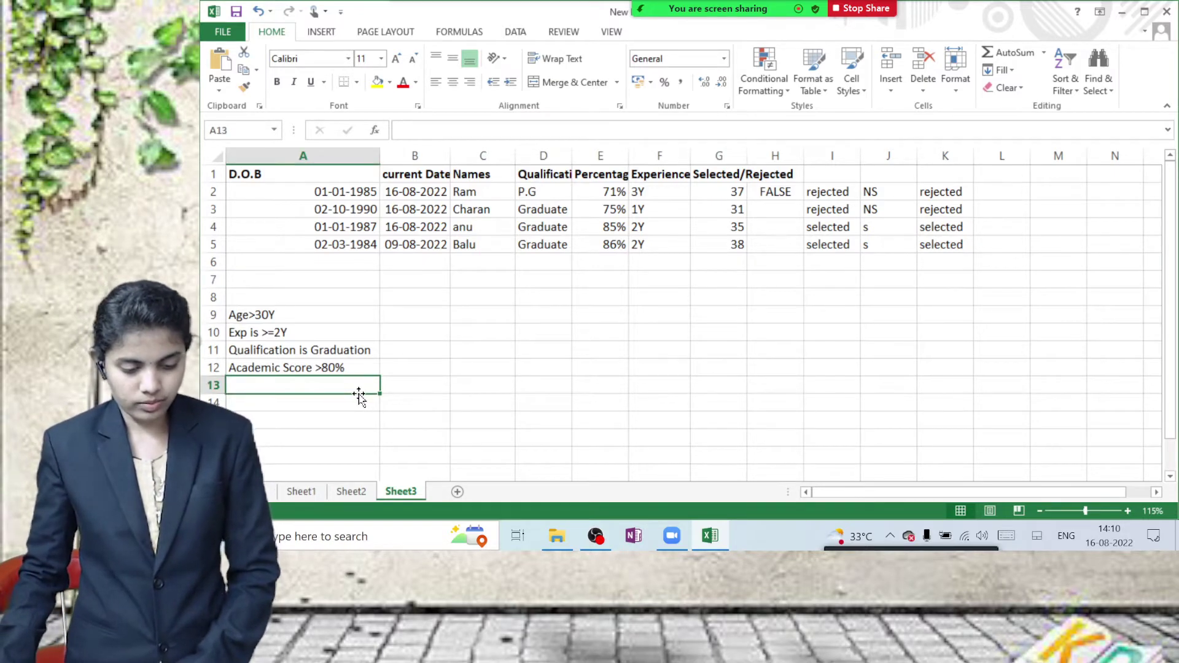
Return to the product table at the start of Sheet1 and check the MS Office folder in File Explorer.
left_click(311, 497)
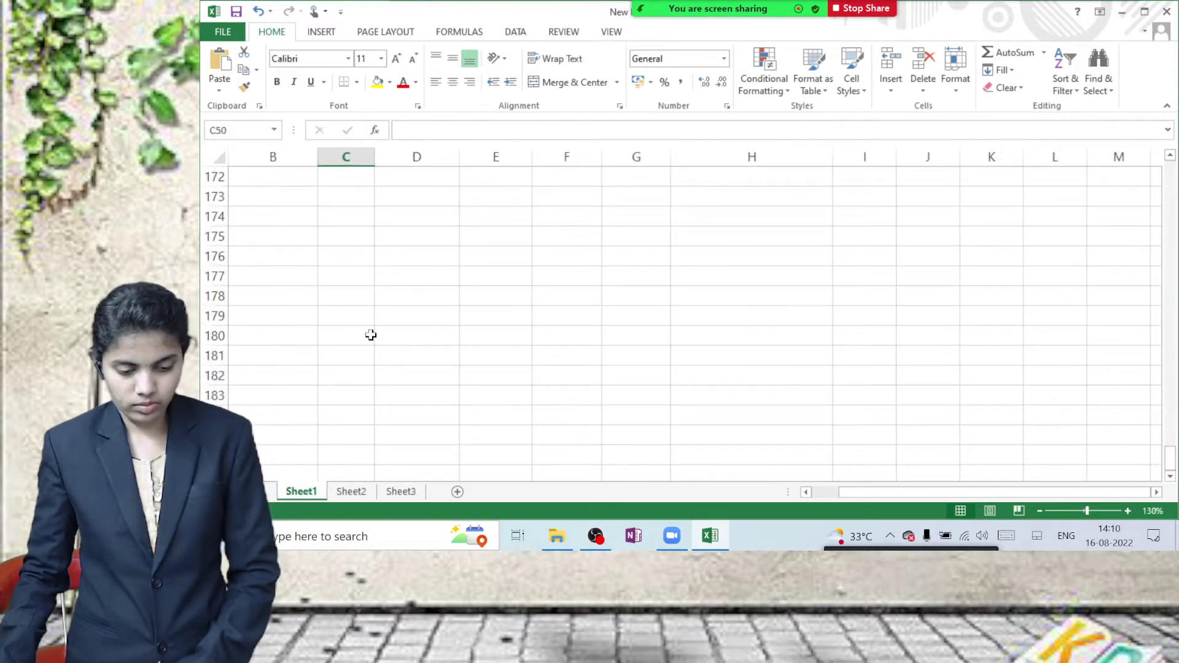
scroll(367, 335, "up", 20)
scroll(367, 335, "up", 20)
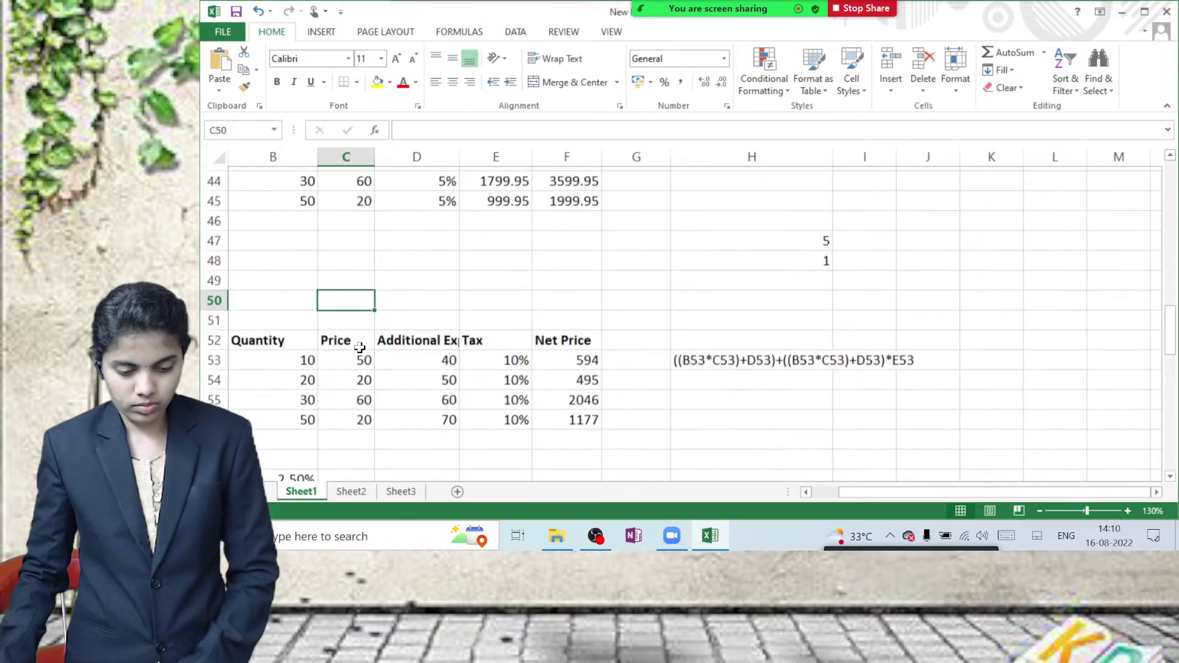
scroll(360, 356, "up", 1)
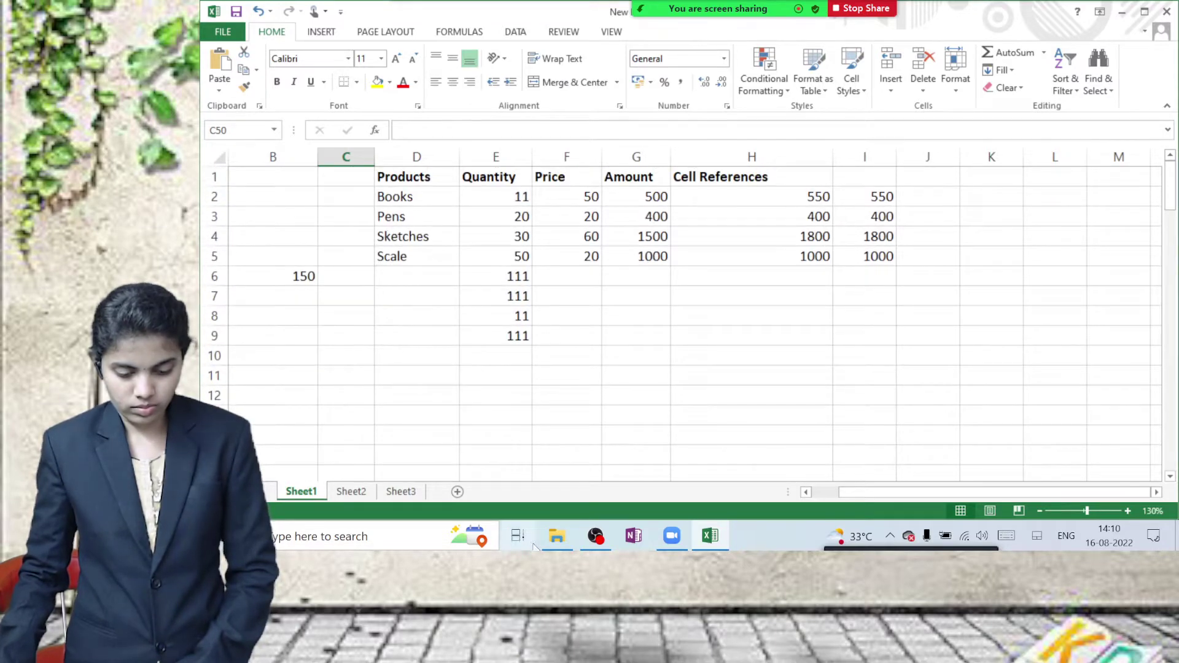
left_click(557, 535)
key("alt+Tab")
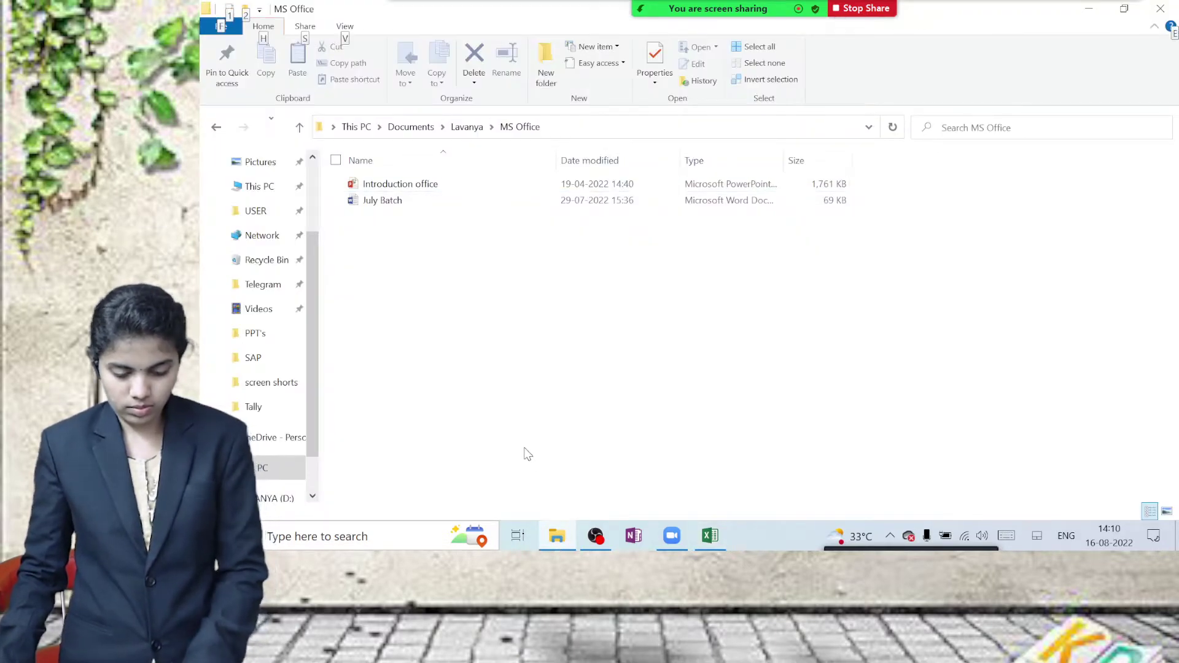
Highlight the entries under name, prod-name, country and tot sales in turn in the Sheet3 sales table.
left_click(480, 317)
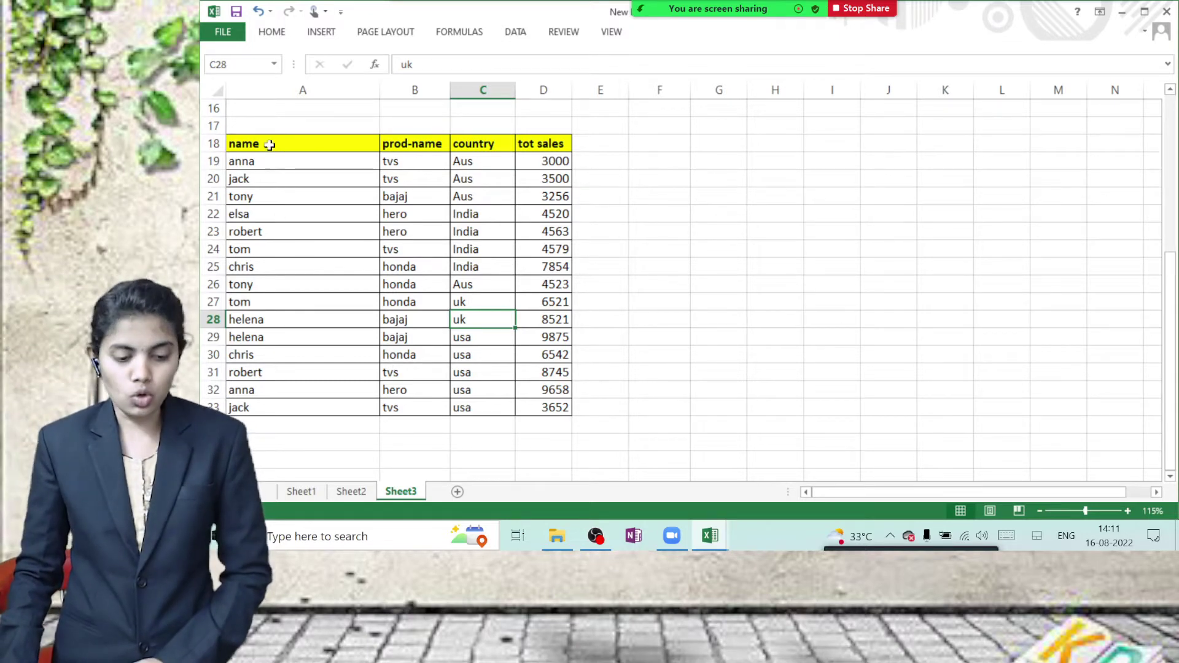
left_click_drag(270, 160, 294, 372)
left_click_drag(407, 164, 440, 361)
left_click_drag(486, 149, 507, 357)
left_click_drag(556, 161, 536, 353)
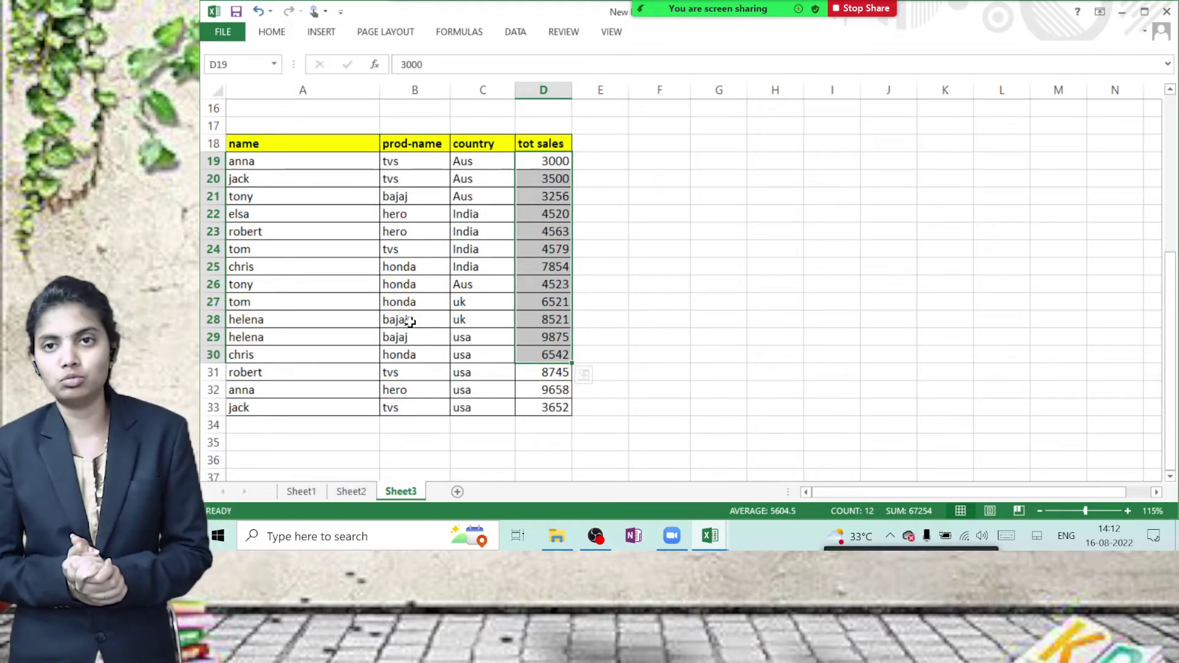
Select and copy the entire sales table A18:D33, cancel the copy and clear the selection.
left_click(344, 297)
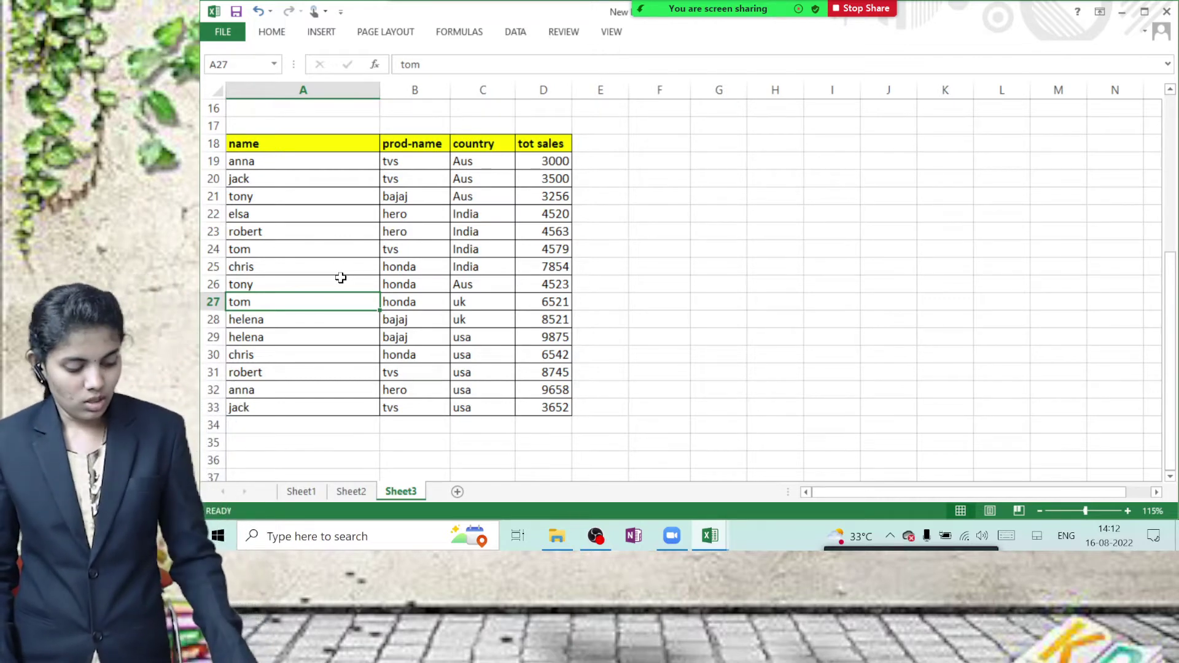
key("ctrl+a")
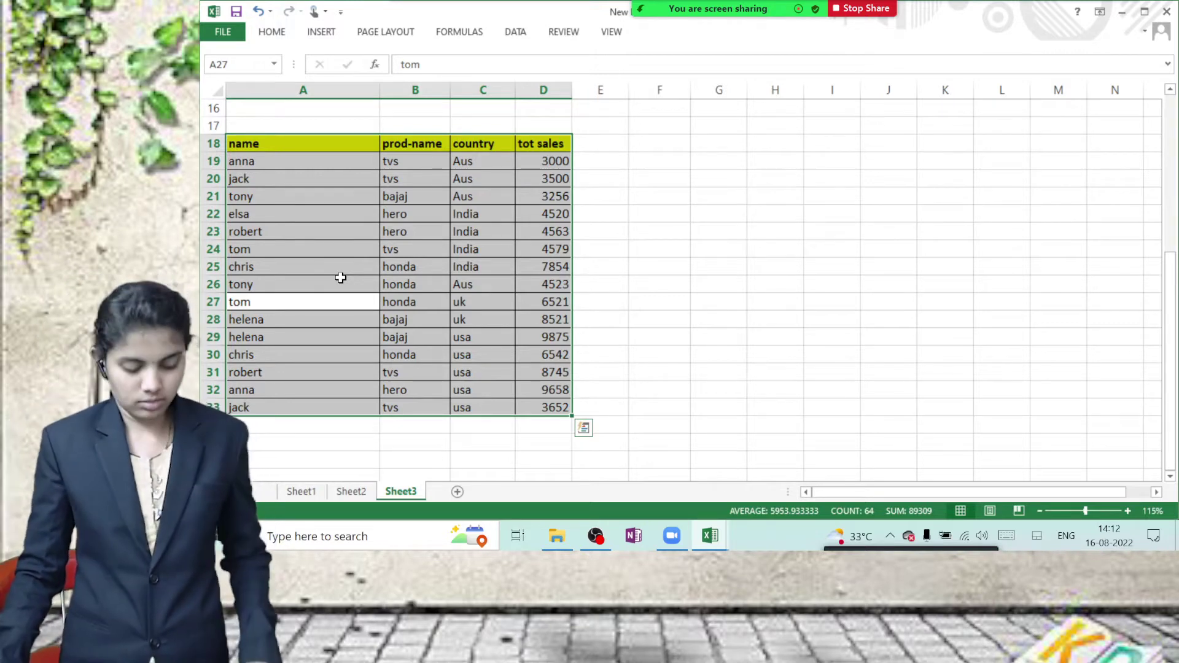
key("ctrl+c")
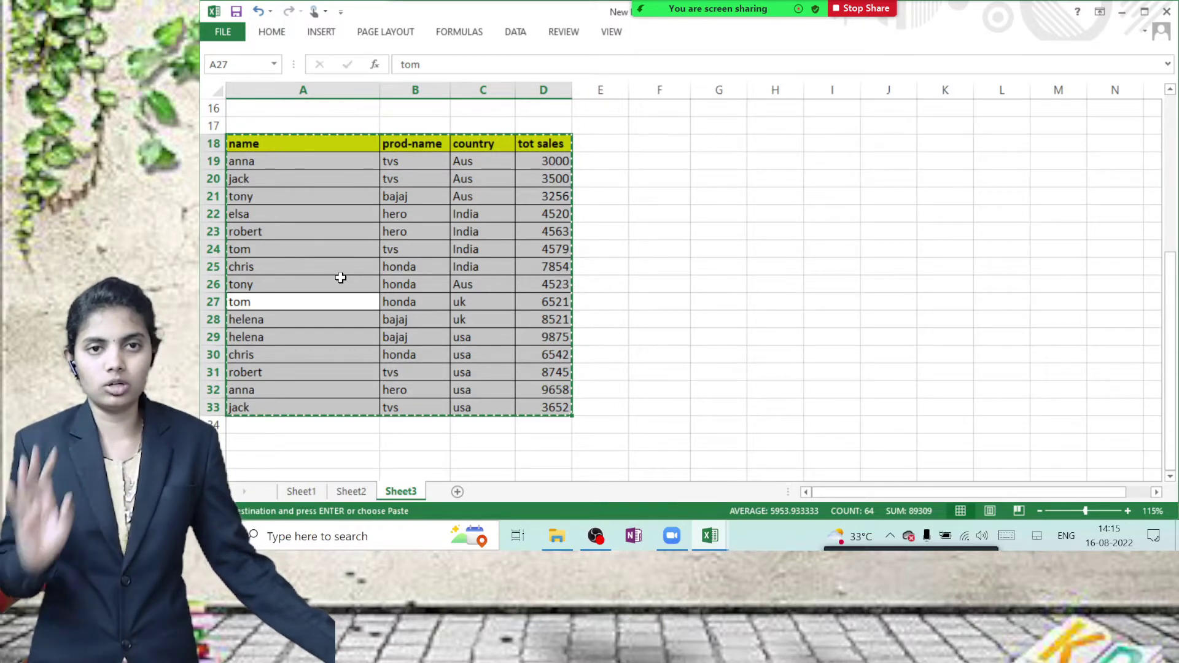
key("Escape")
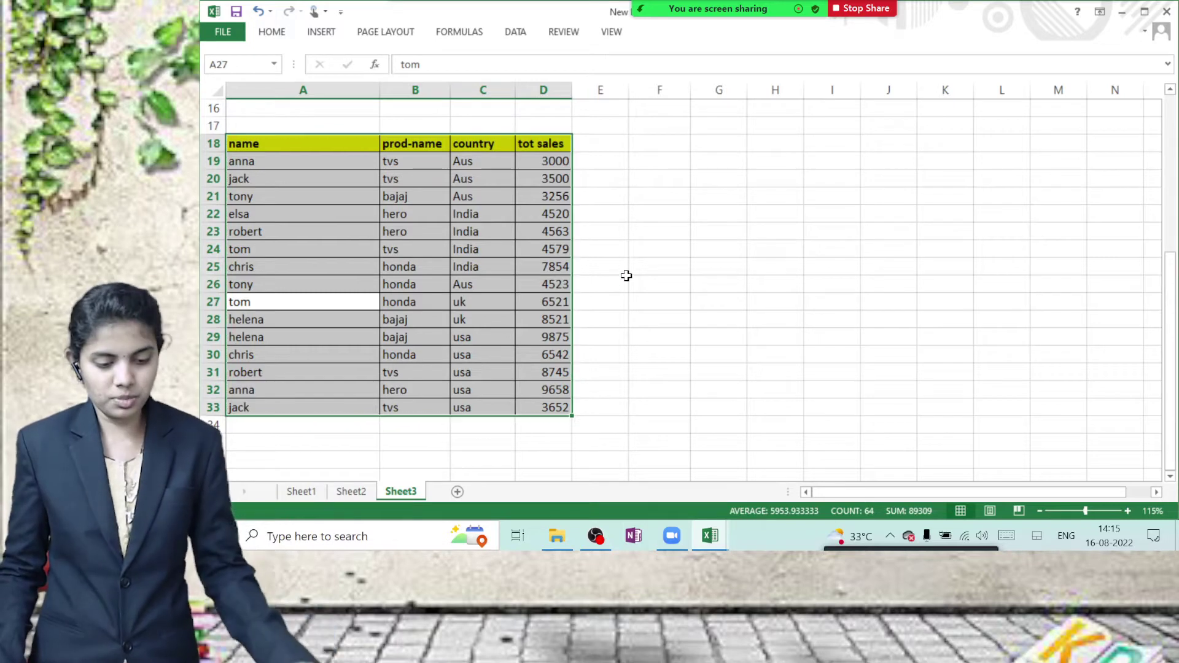
left_click(671, 218)
Insert a blank column before tot sales and a blank row above row 24 of the sales table.
left_click(536, 89)
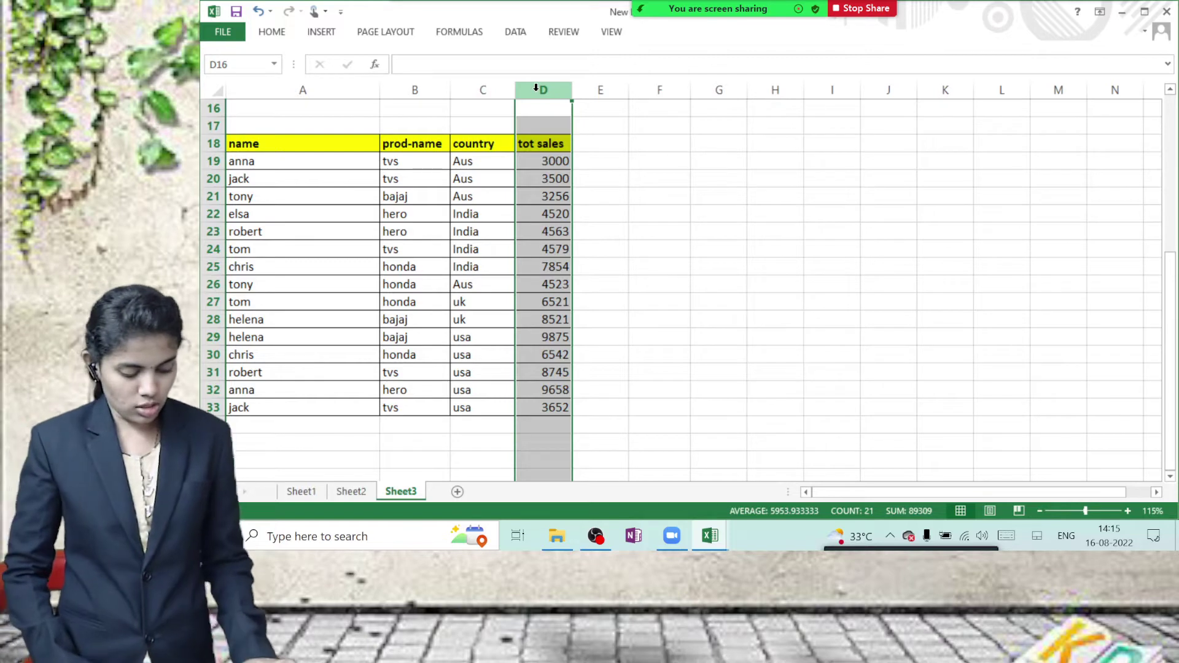
key("ctrl+shift+plus")
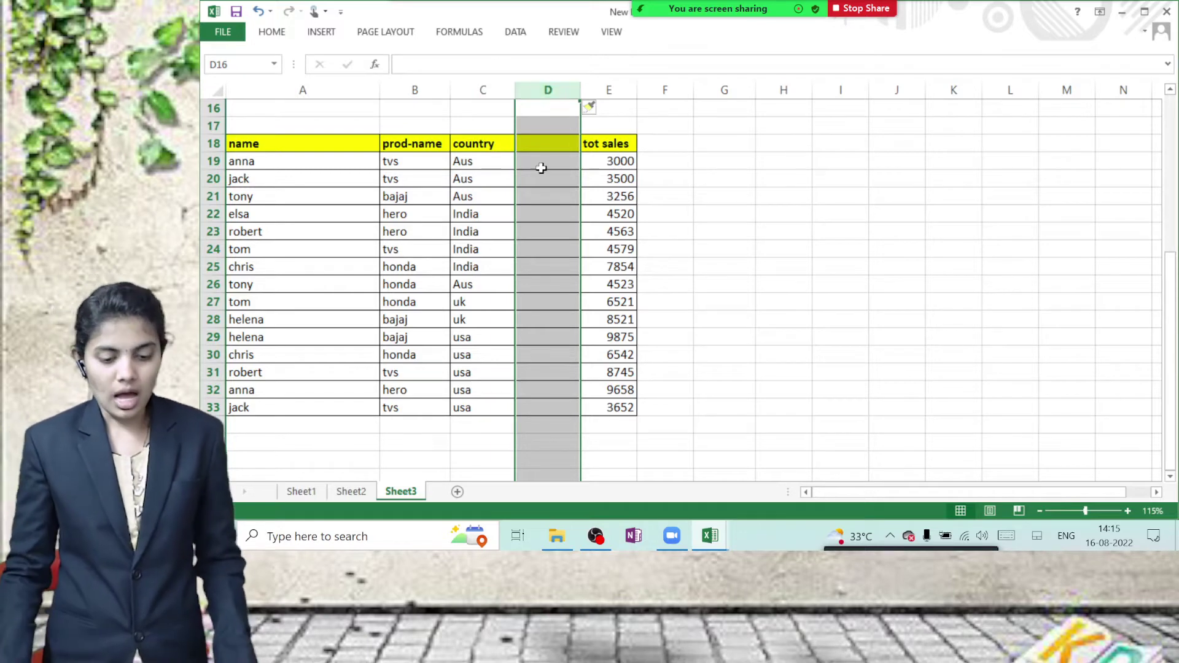
left_click(271, 264)
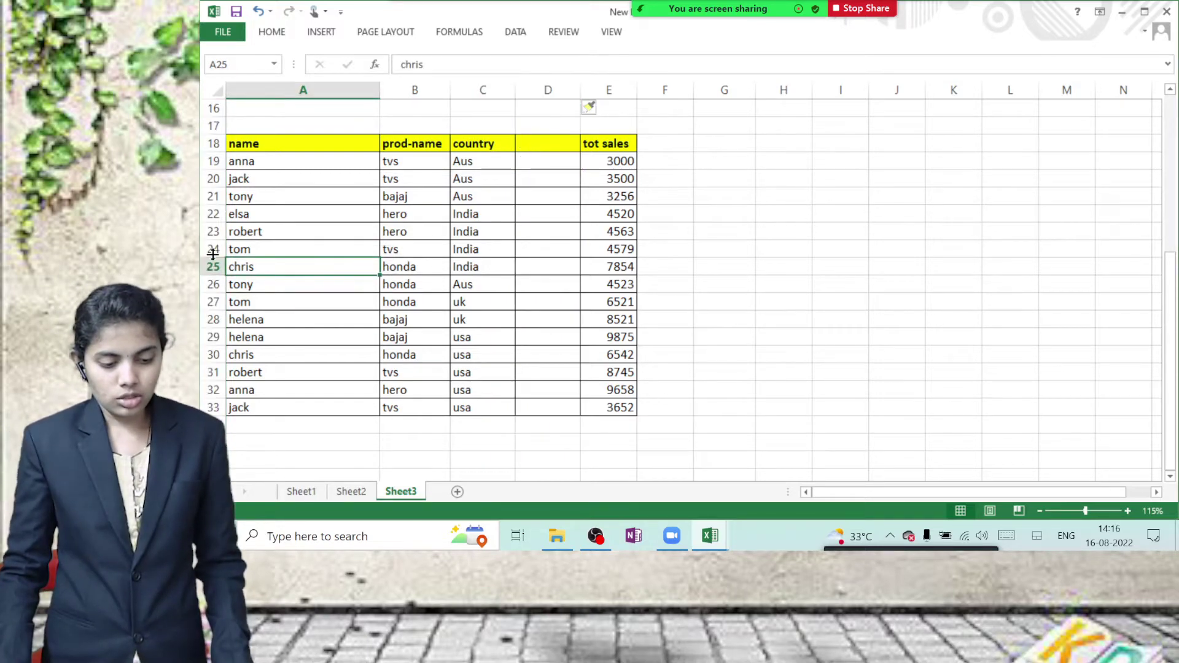
left_click(209, 250)
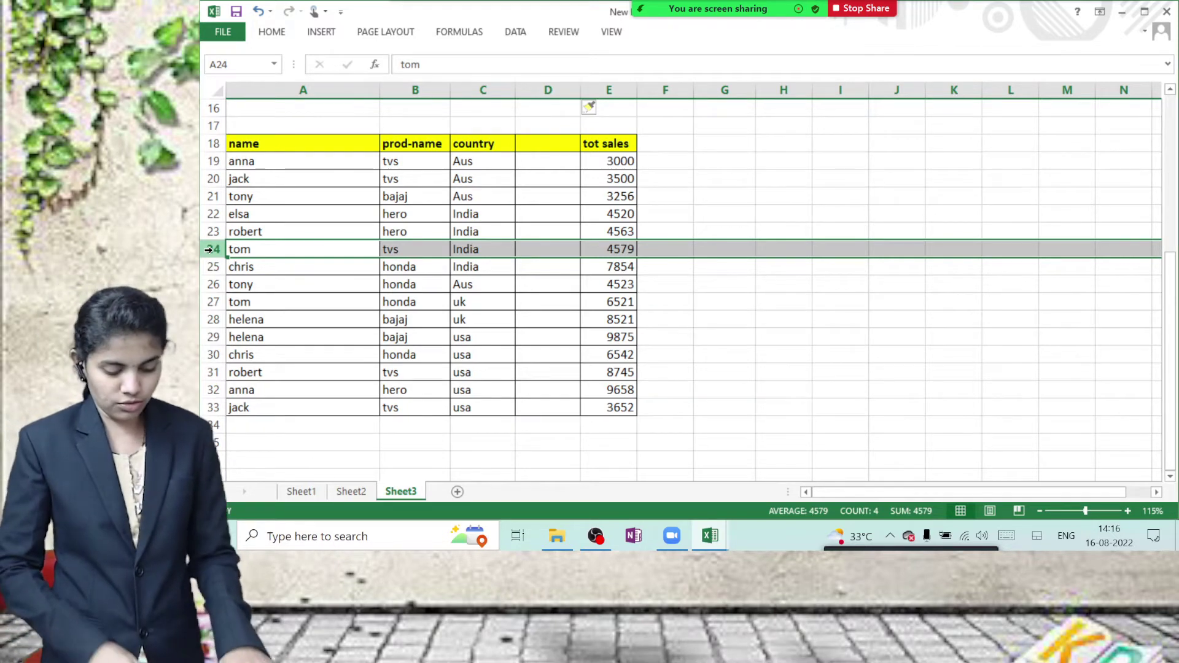
key("ctrl+shift+plus")
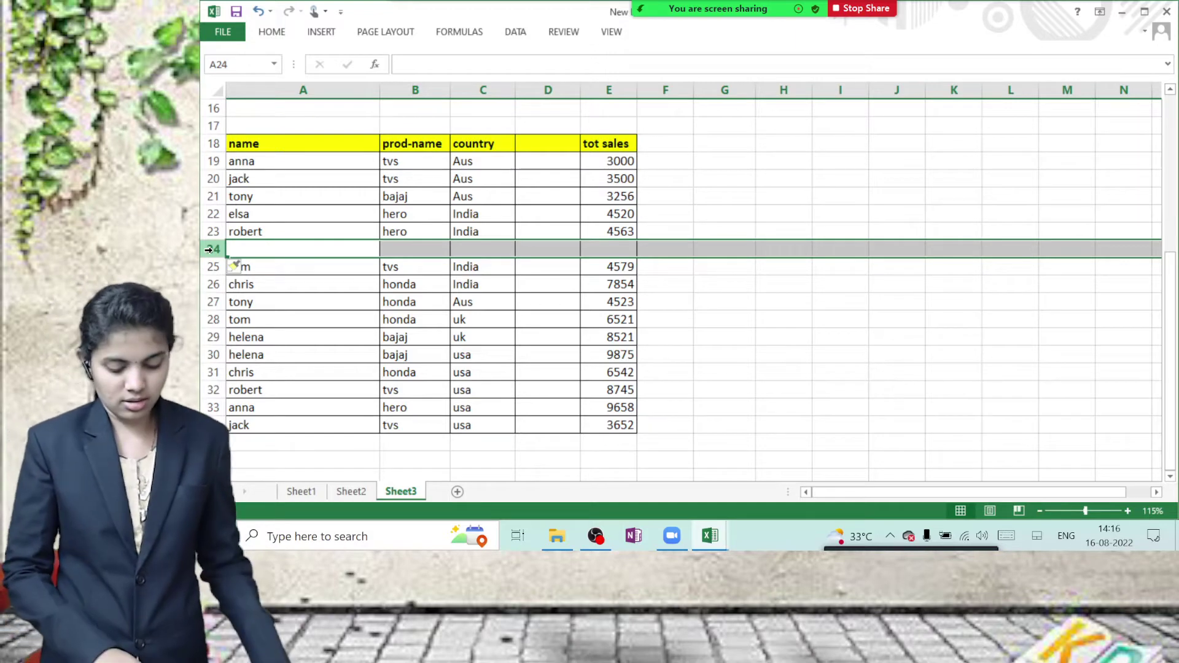
Delete the blank row 24 and the blank column D from the sales table.
key("ctrl+minus")
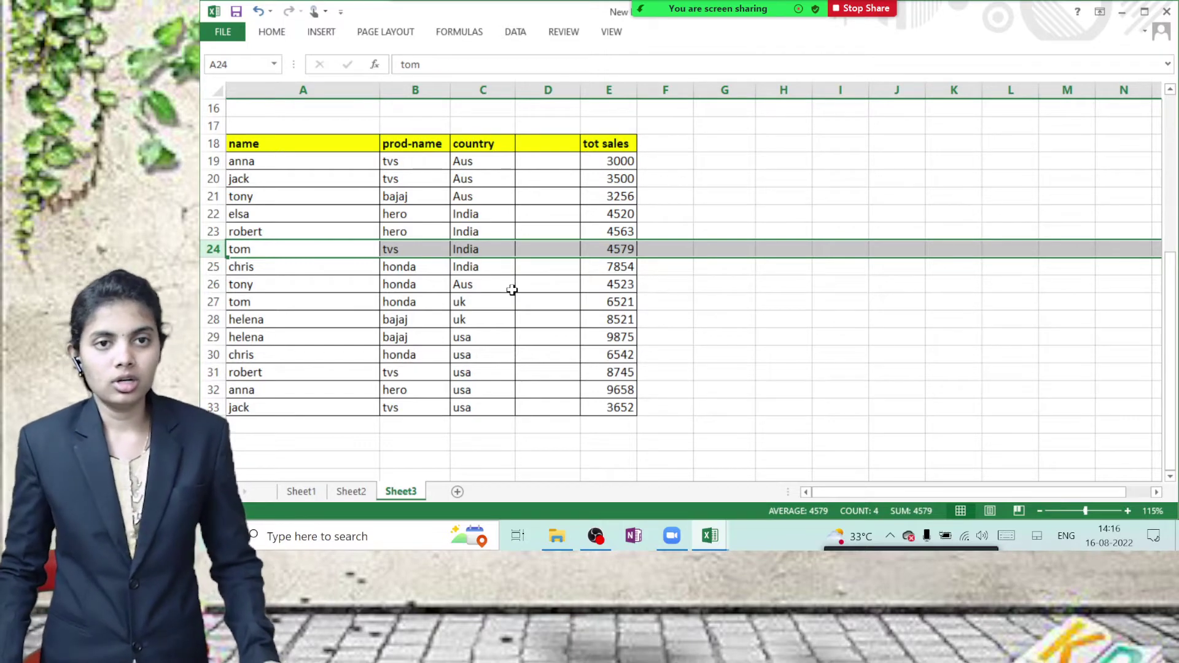
left_click(552, 87)
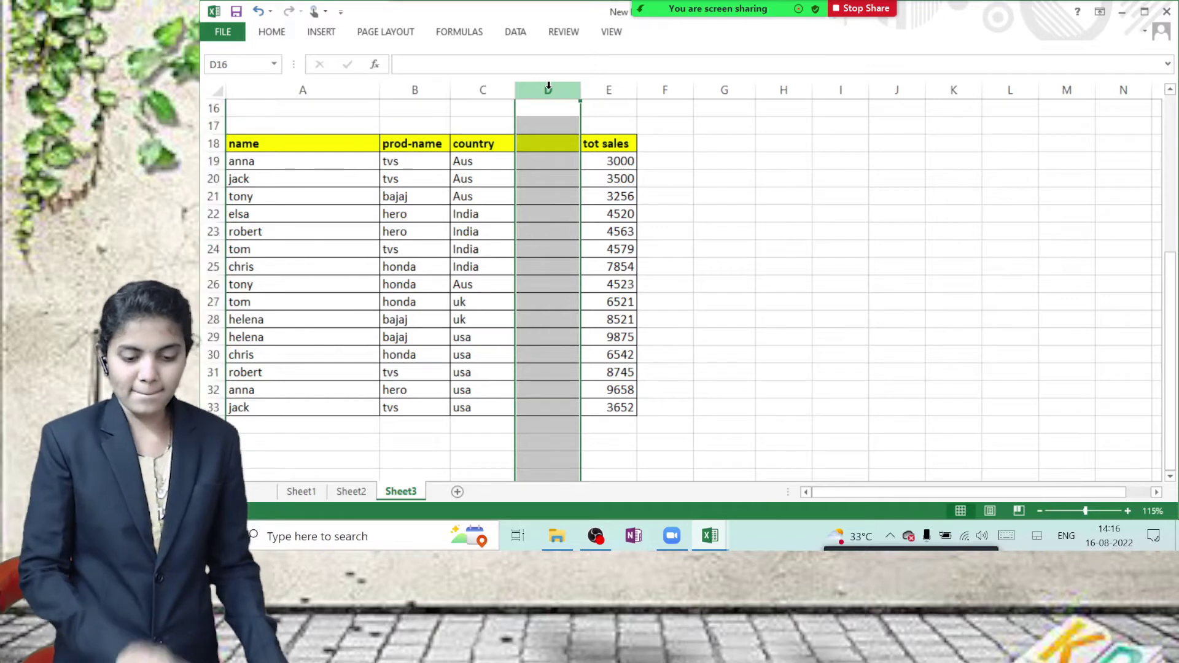
key("ctrl+minus")
left_click(430, 264)
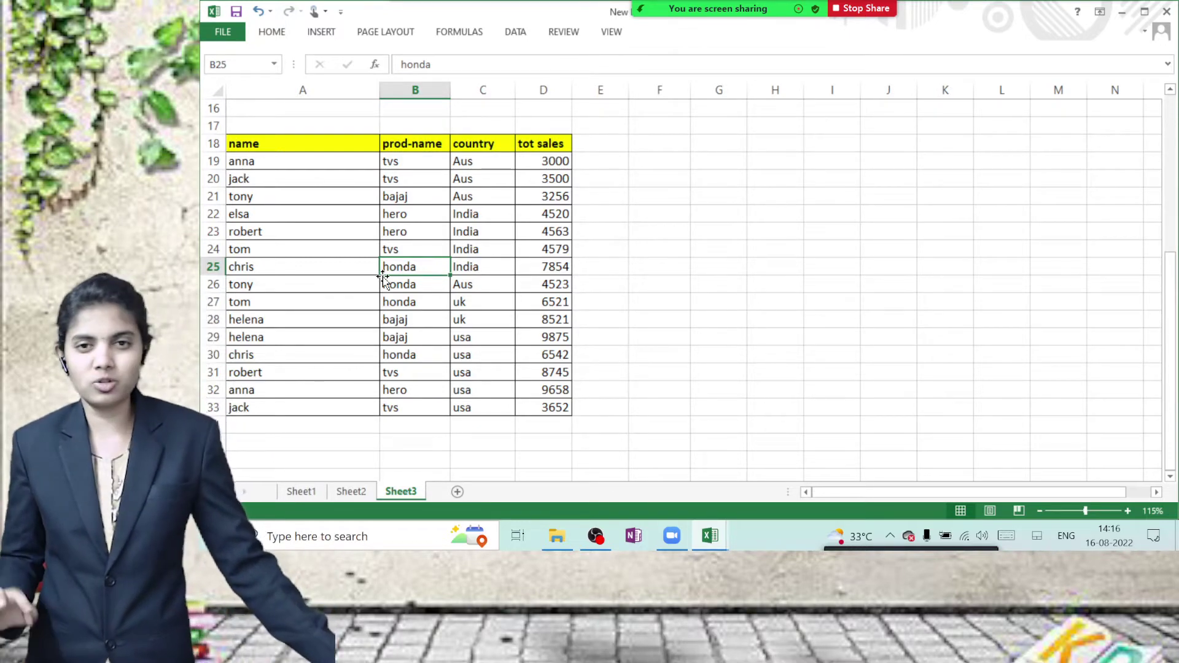
Copy the entire sales table A18:D33, choose cell G21 as the destination, and display the full ribbon with tabs and commands.
key("ctrl+a")
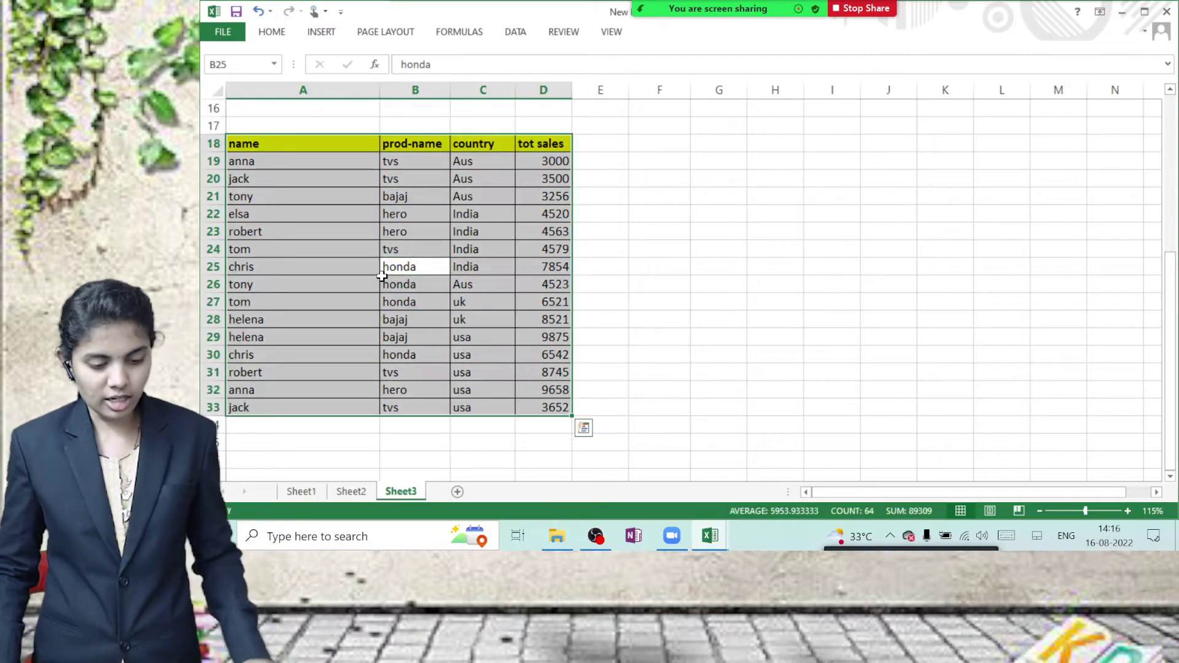
key("ctrl+c")
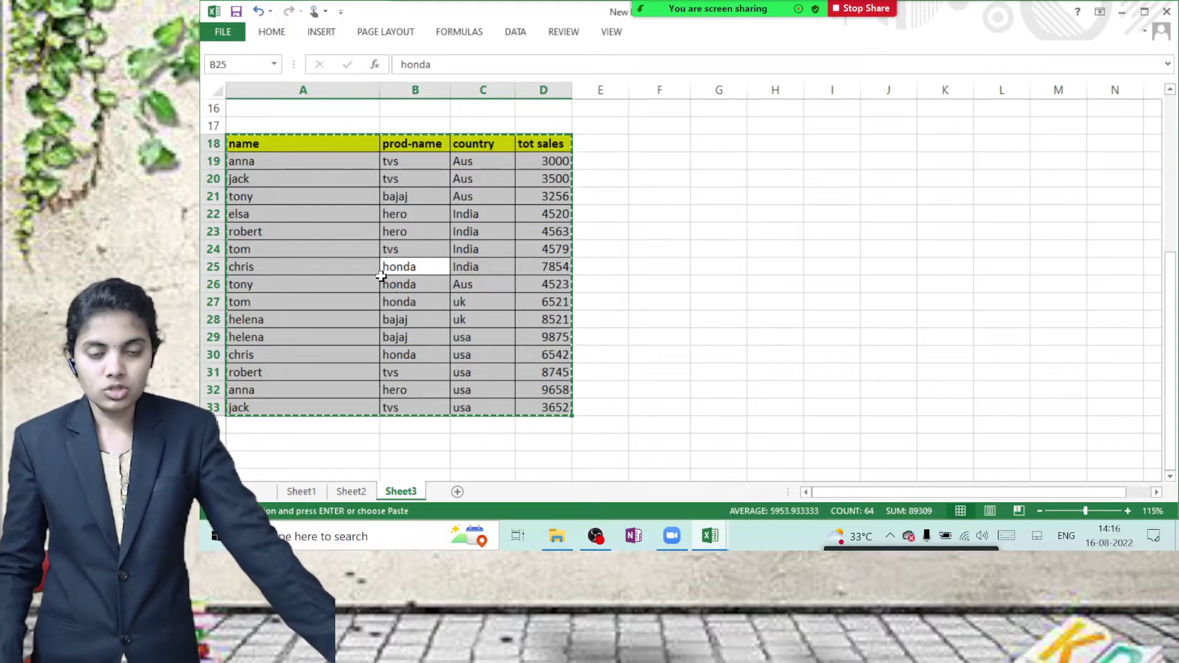
left_click(707, 195)
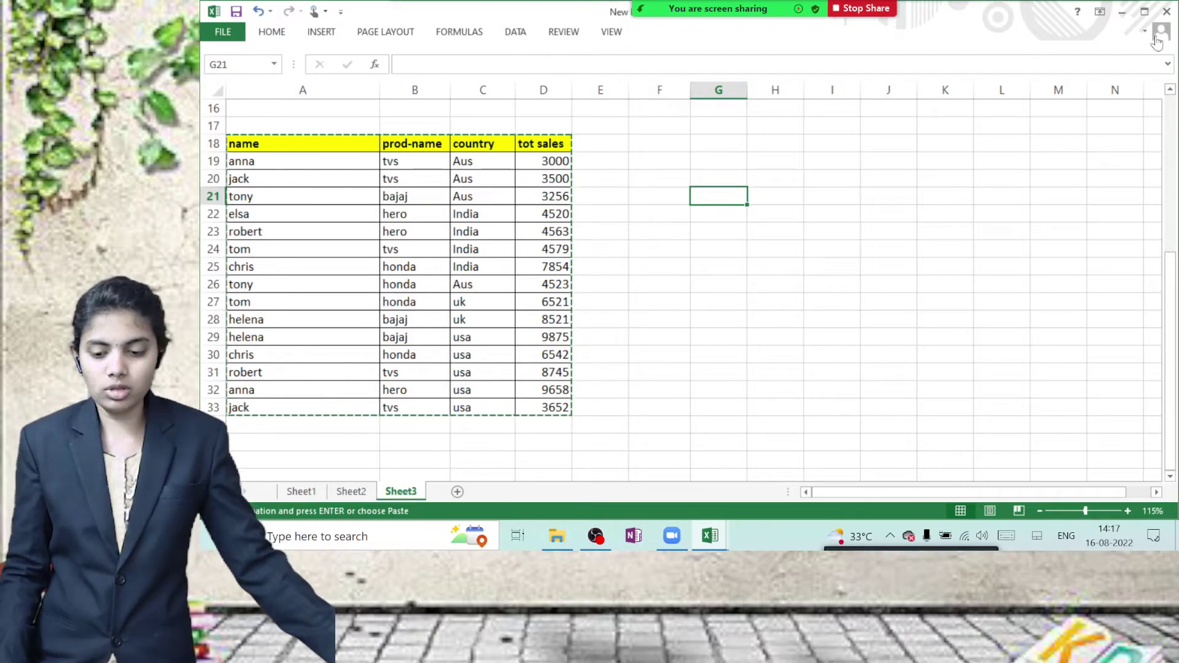
left_click(1100, 11)
left_click(1128, 146)
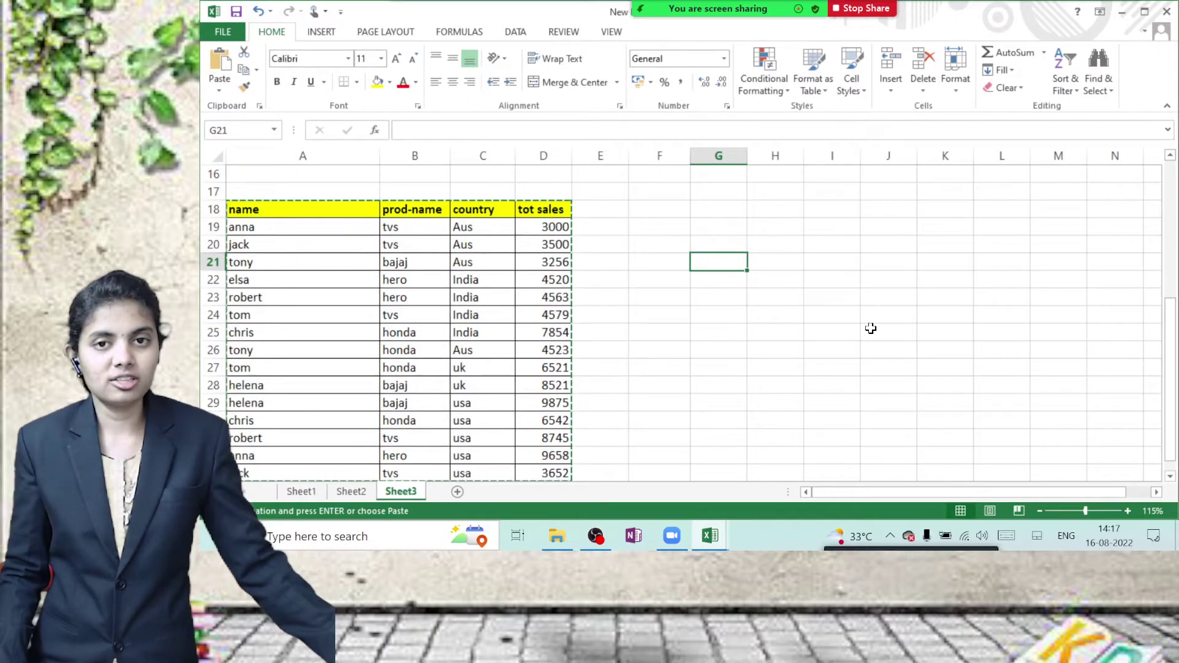
Paste the copied sales table at G21 using Paste Special with Transpose, and end copy mode.
left_click(218, 92)
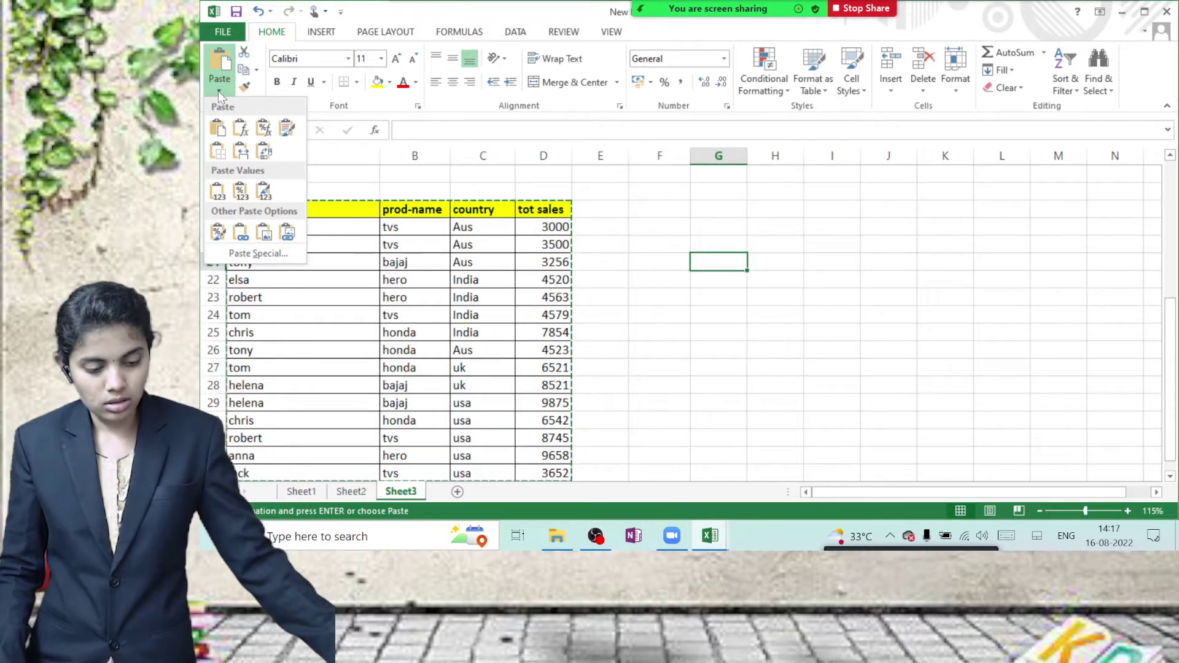
left_click(252, 252)
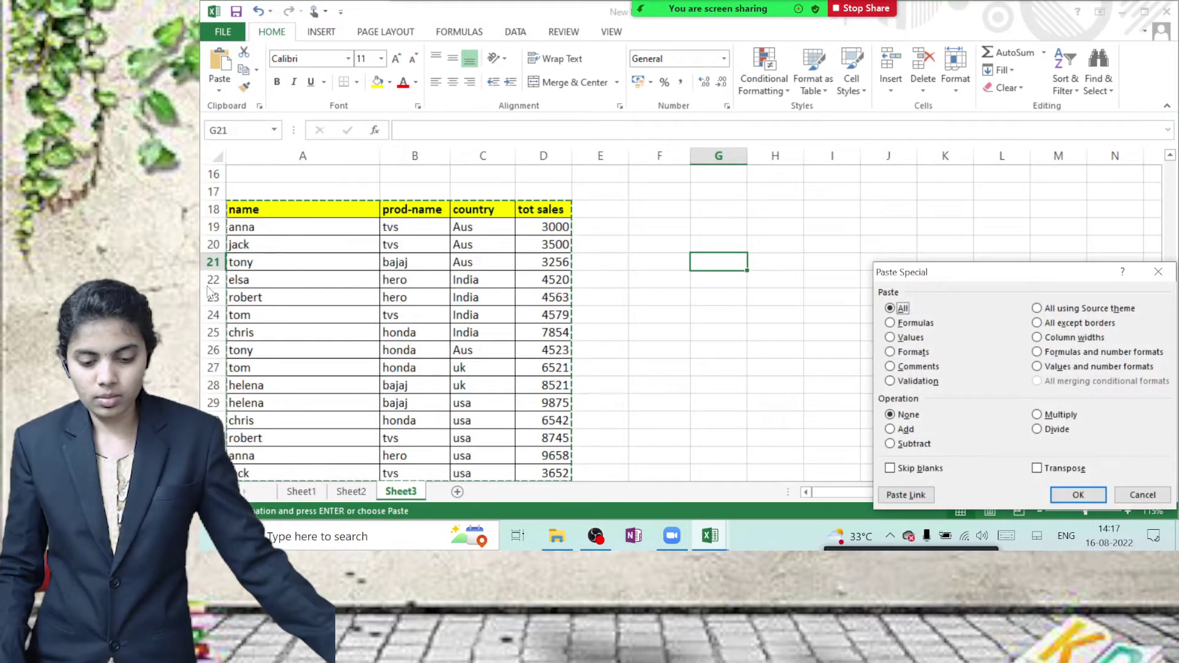
left_click_drag(1006, 280, 908, 188)
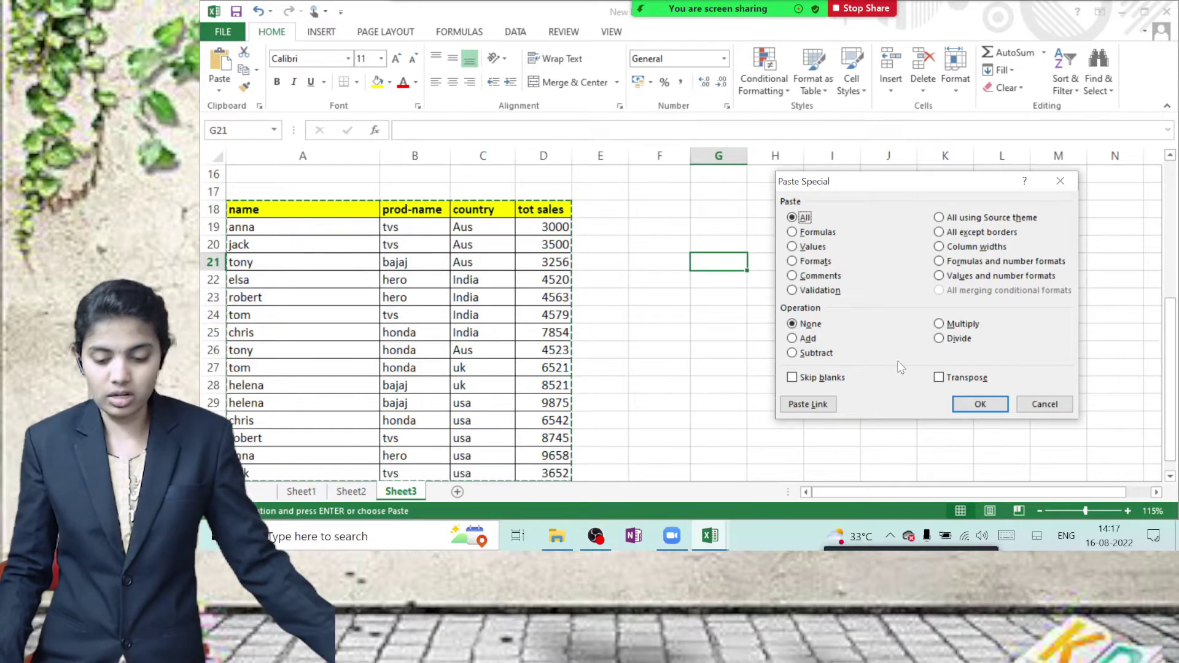
left_click(939, 378)
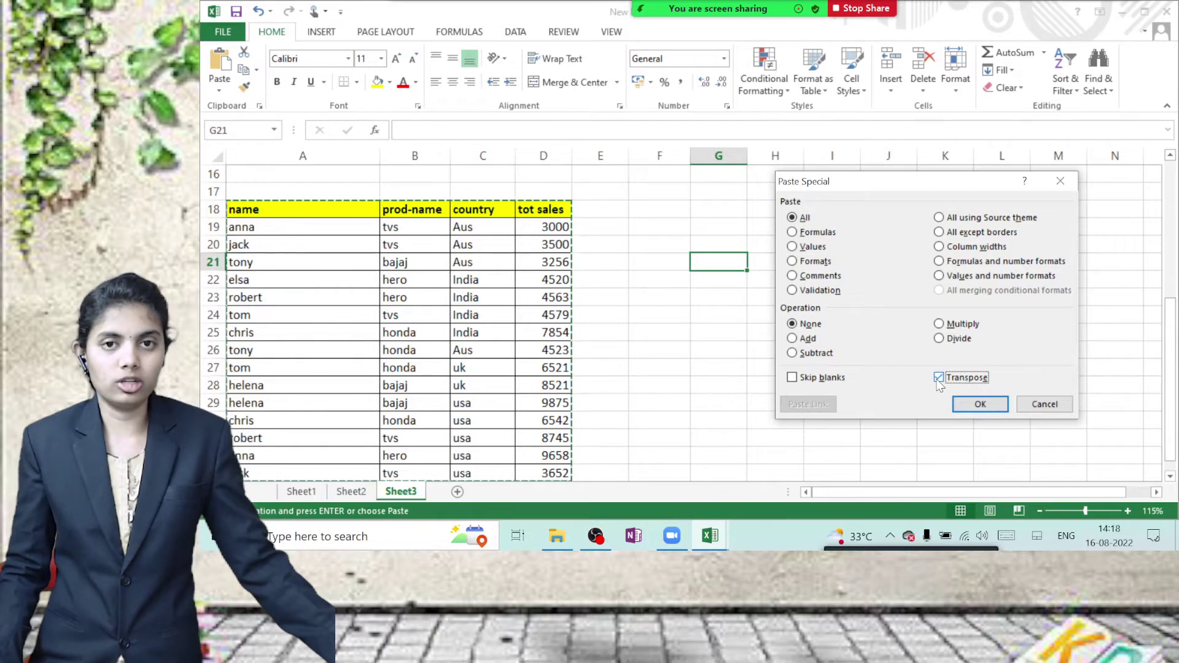
left_click(984, 404)
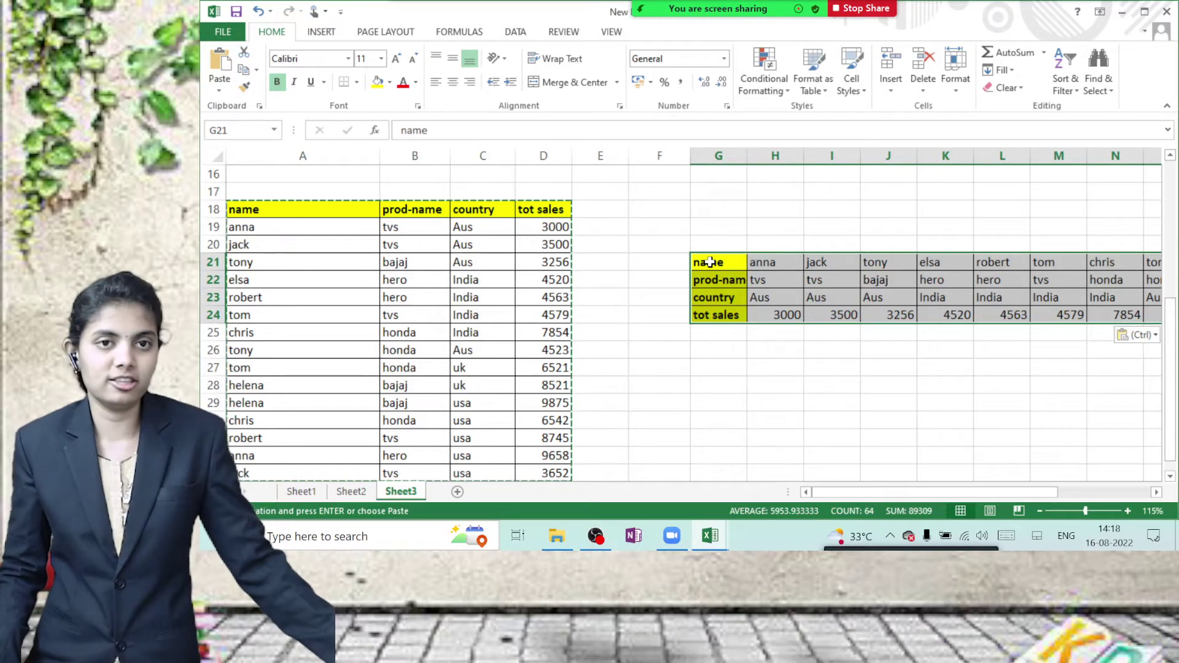
key("Escape")
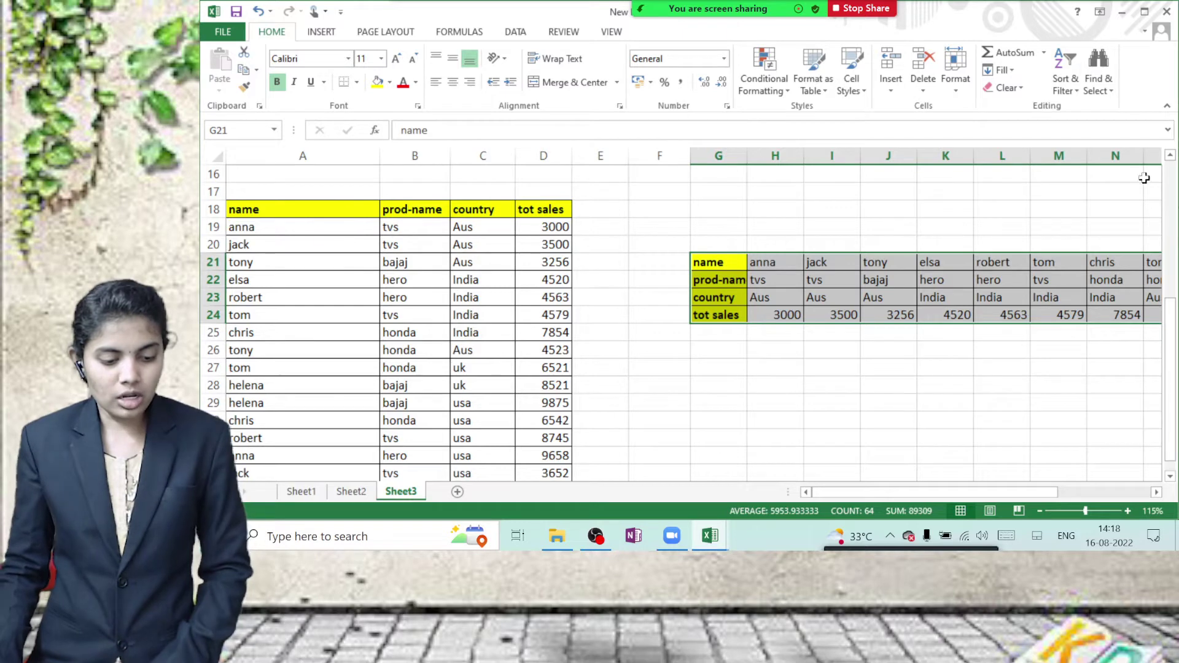
Highlight the name entries A19:A33 in the original table and the matching entries H21:V21 in the transposed table.
left_click_drag(287, 231, 293, 449)
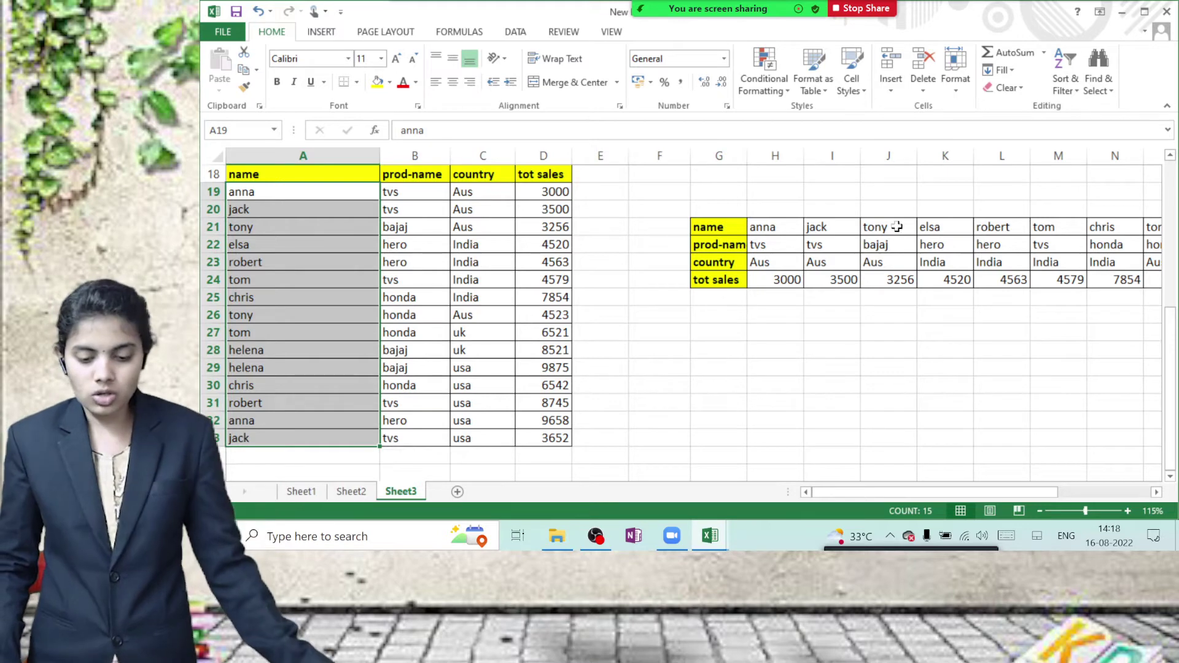
left_click(779, 225)
left_click_drag(778, 225, 1061, 225)
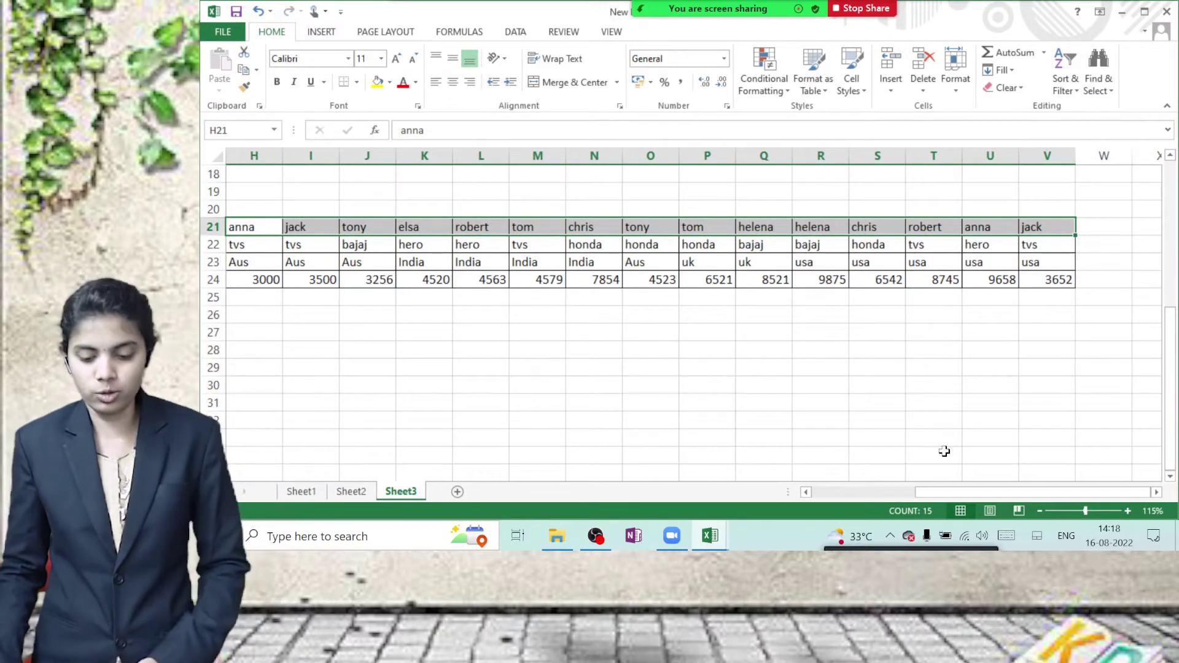
left_click(805, 492)
scroll(688, 366, "left", 6)
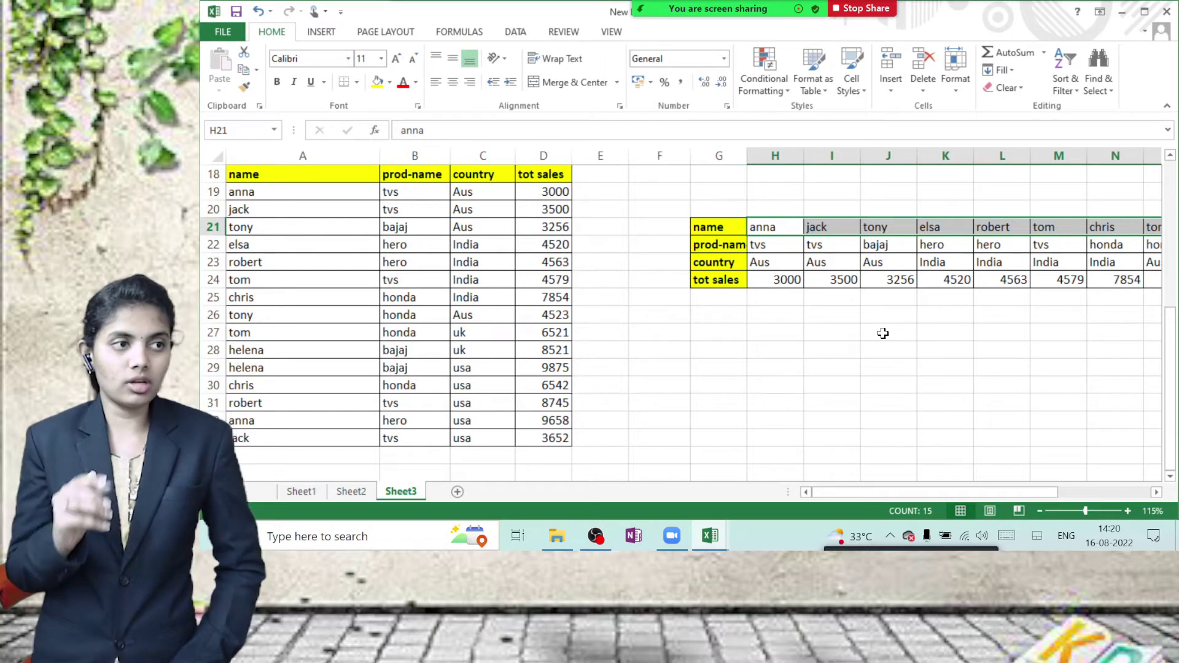
Select and copy the entire transposed table G21:V24.
left_click(718, 331)
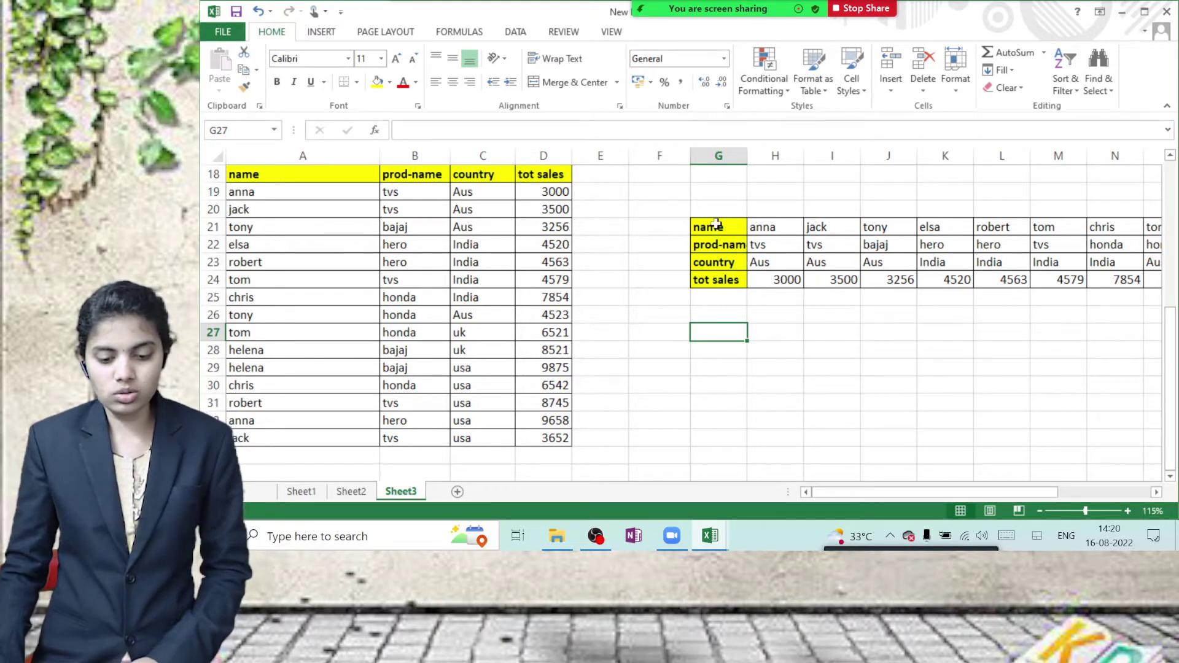
left_click_drag(709, 228, 903, 279)
left_click(797, 251)
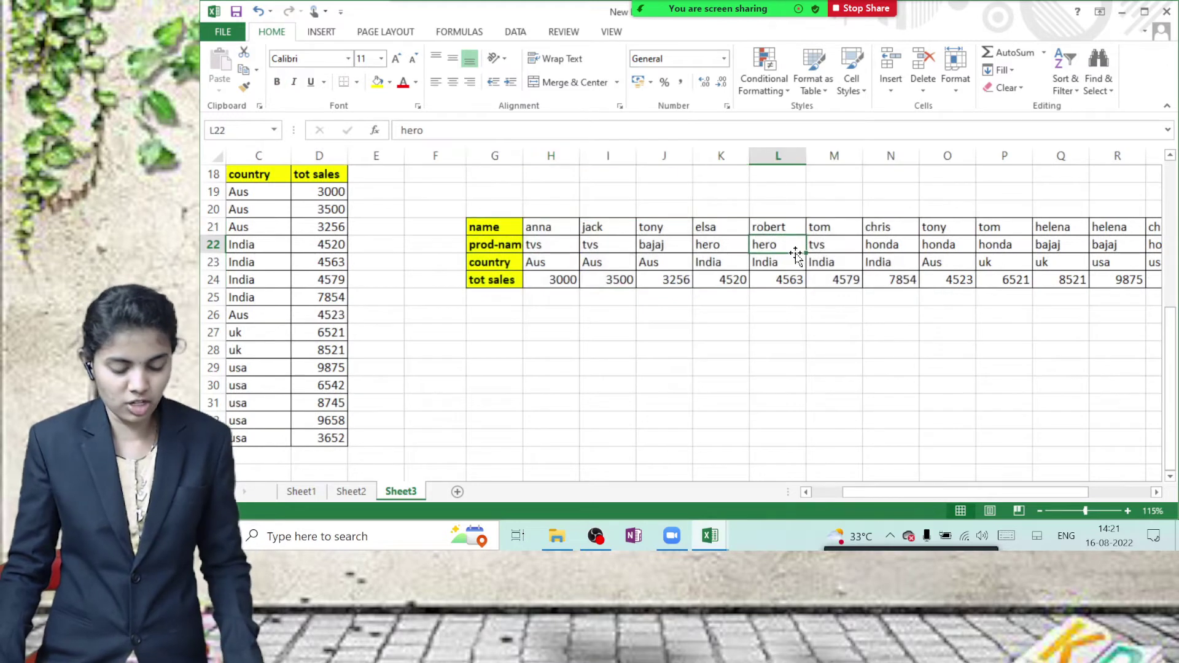
key("ctrl+a")
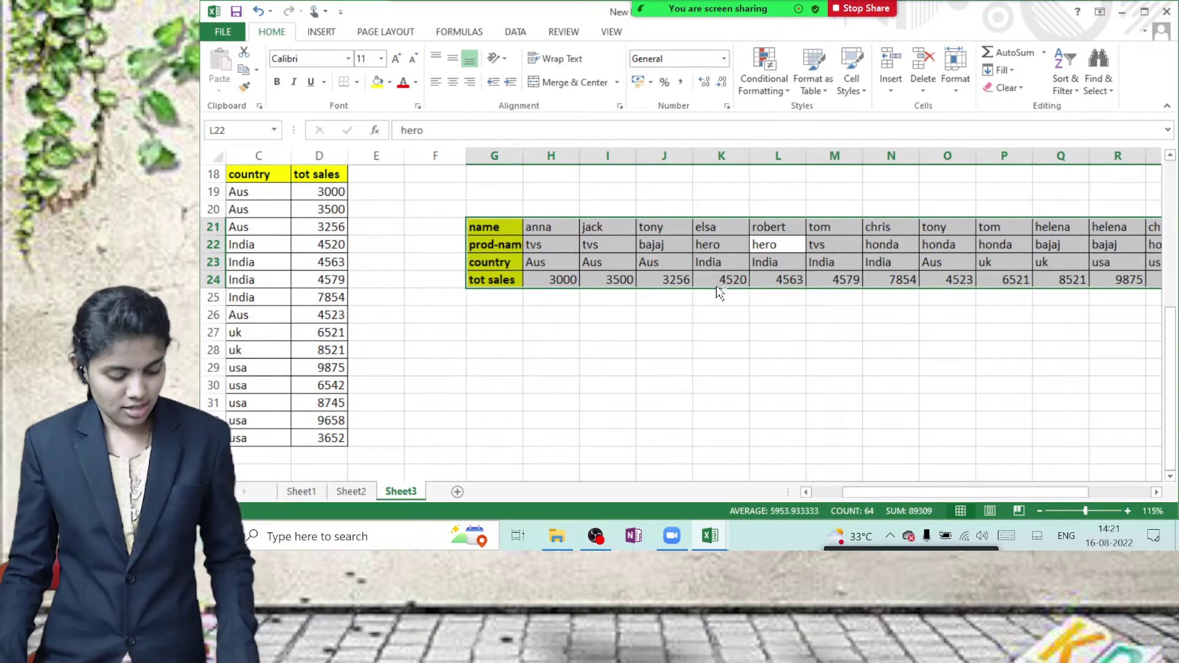
key("ctrl+c")
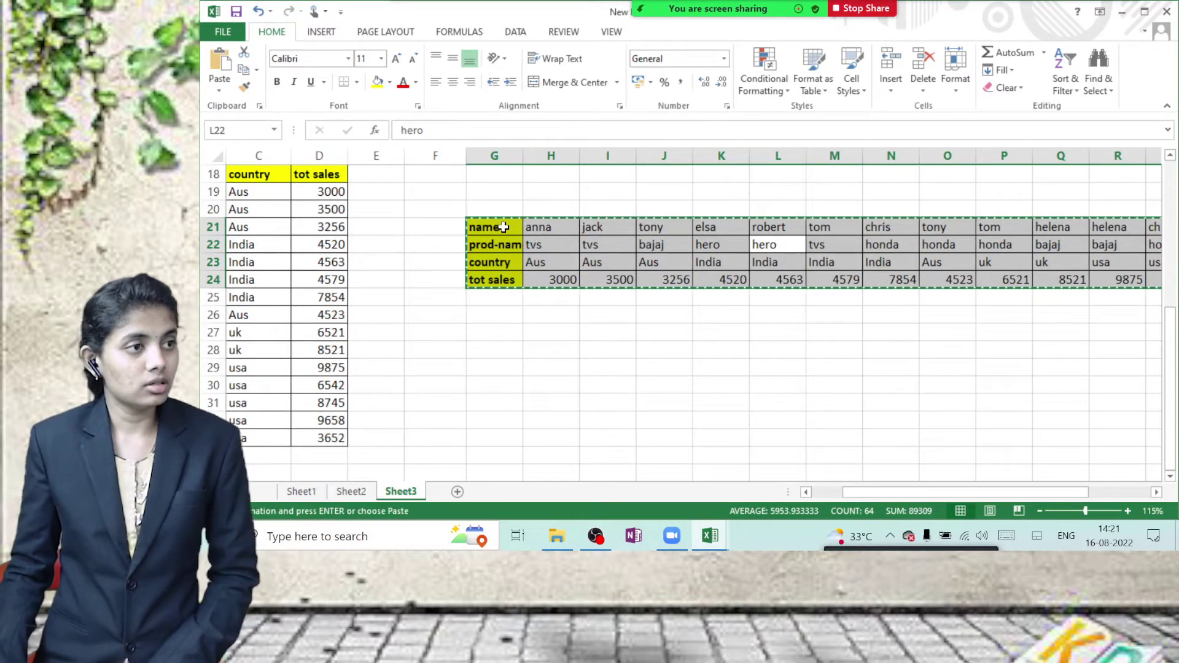
Paste the copied horizontal table at G28 using Paste Special with Transpose, and end copy mode.
left_click(492, 345)
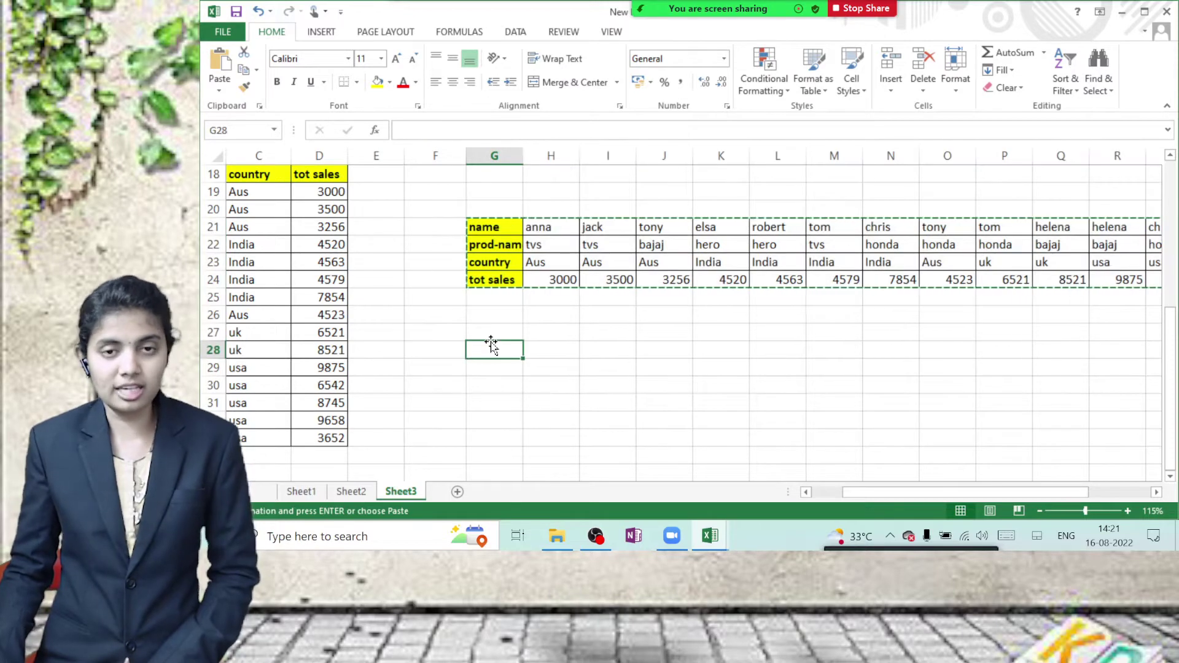
left_click(218, 92)
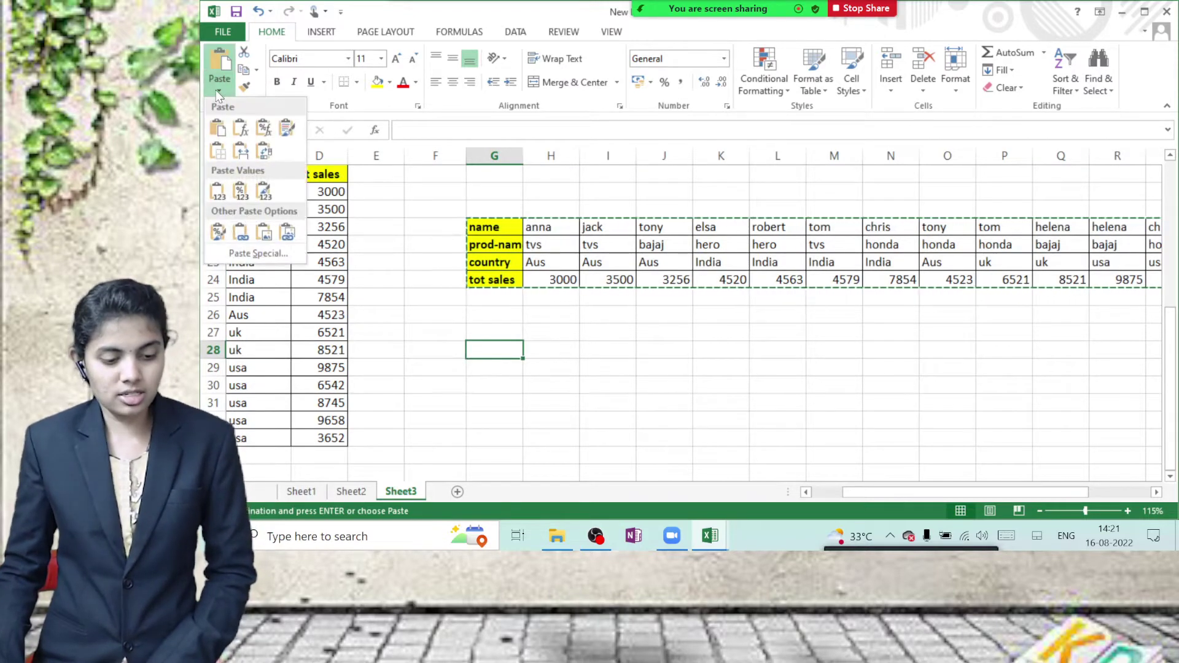
left_click(253, 253)
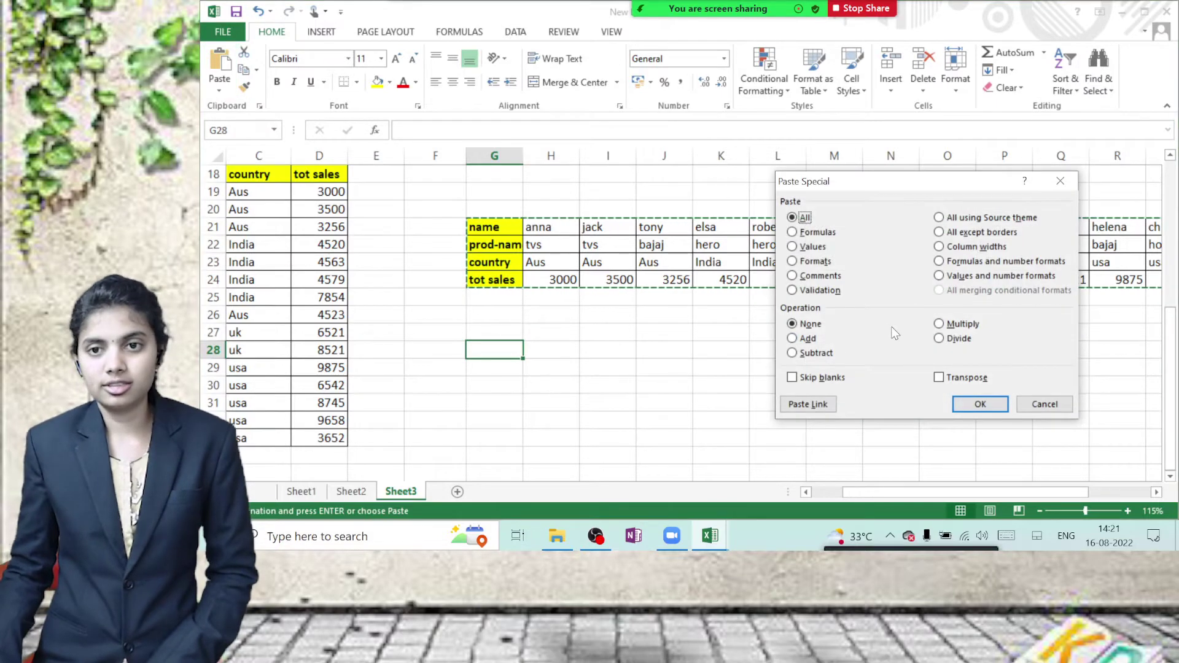
left_click(957, 379)
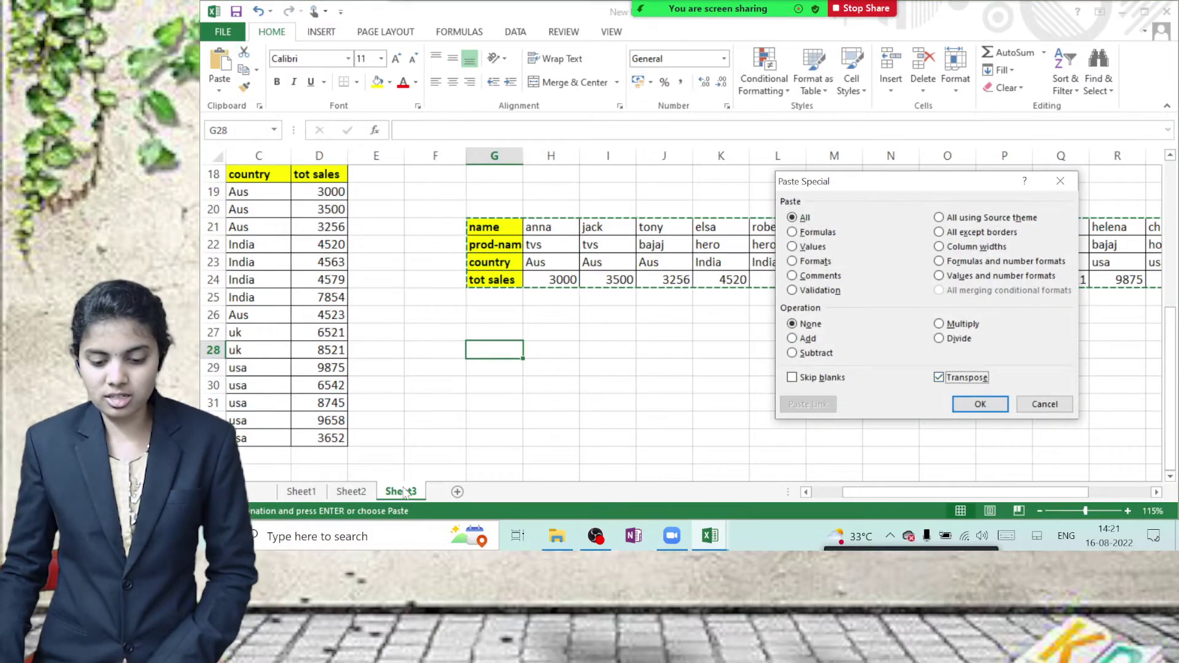
left_click(983, 404)
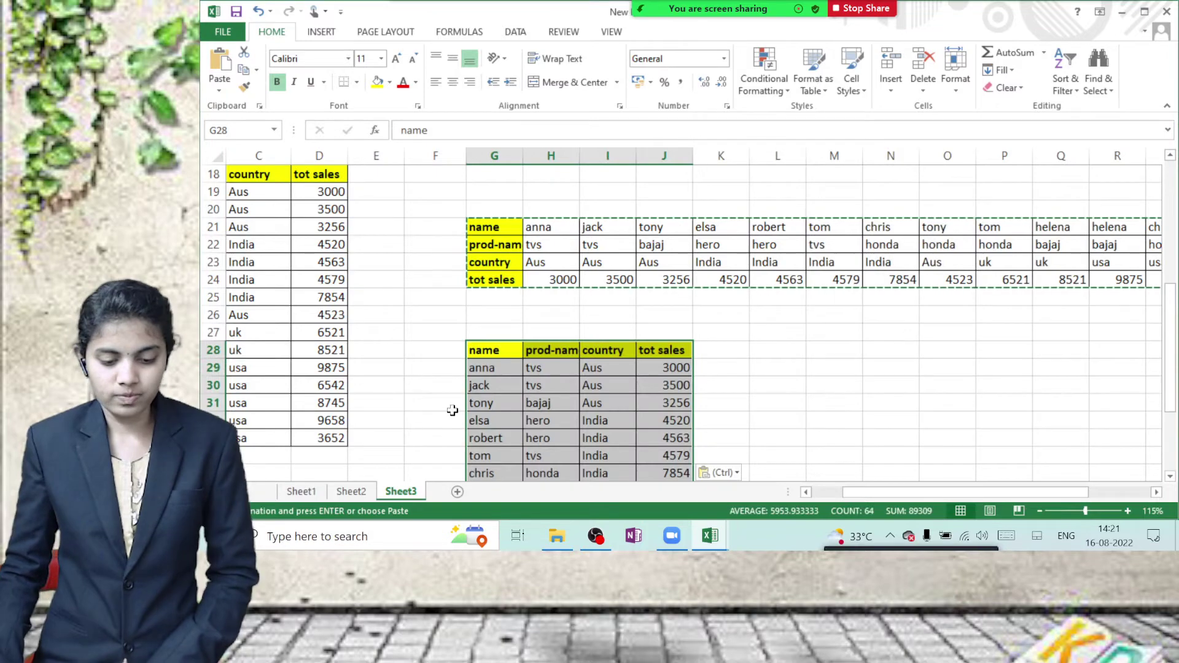
left_click(574, 416)
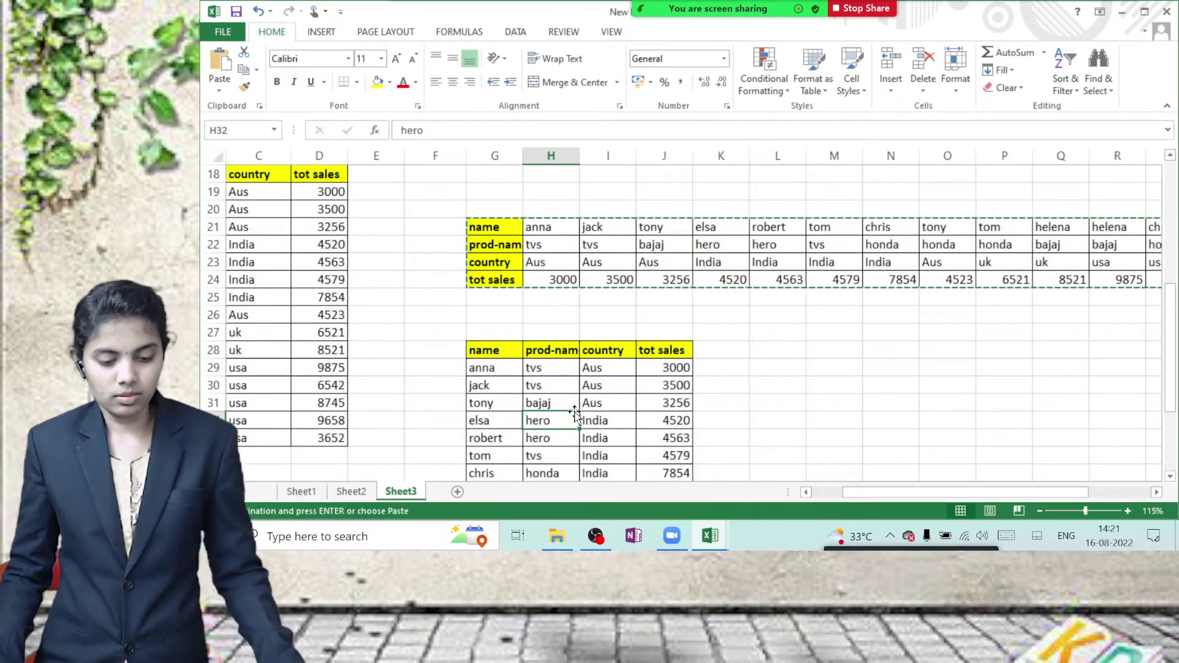
key("Escape")
scroll(561, 382, "down", 5)
scroll(561, 382, "up", 3)
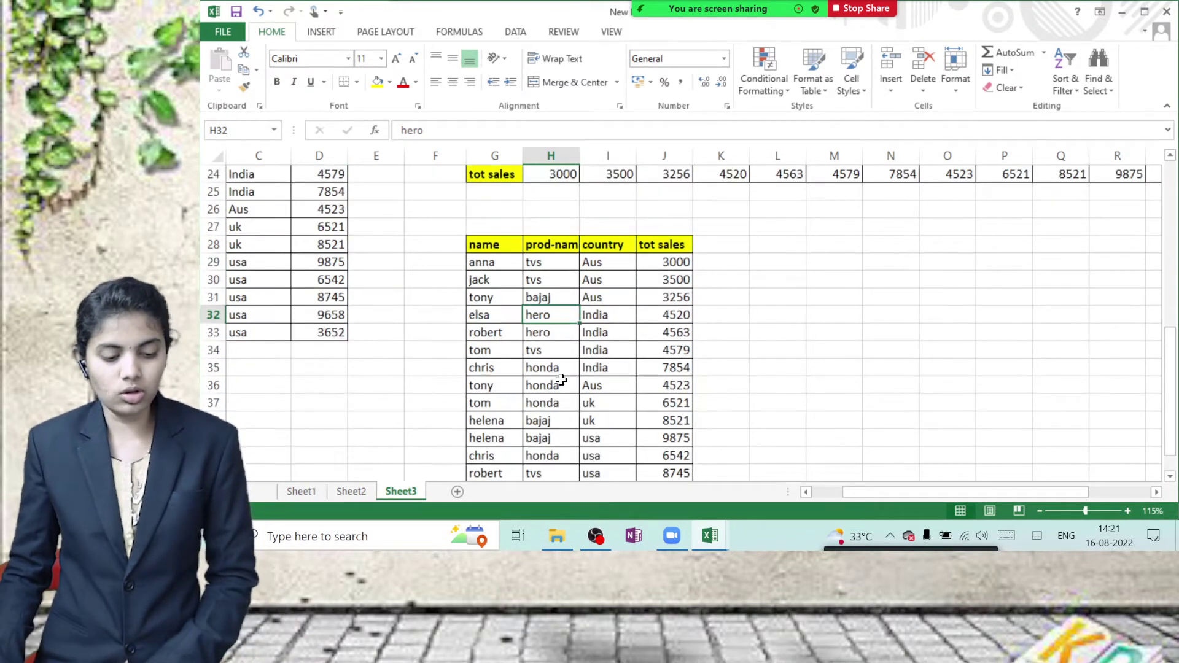
Rename the Sheet3 worksheet as Excel.
scroll(561, 381, "up", 8)
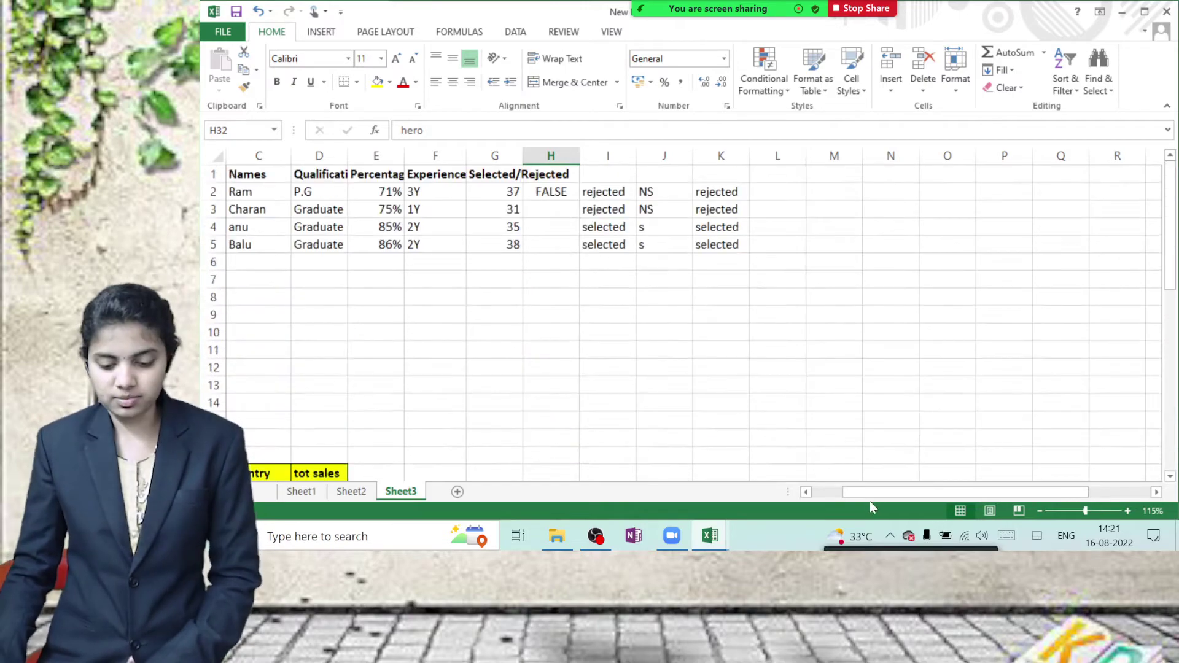
left_click_drag(847, 492, 836, 492)
scroll(658, 385, "down", 4)
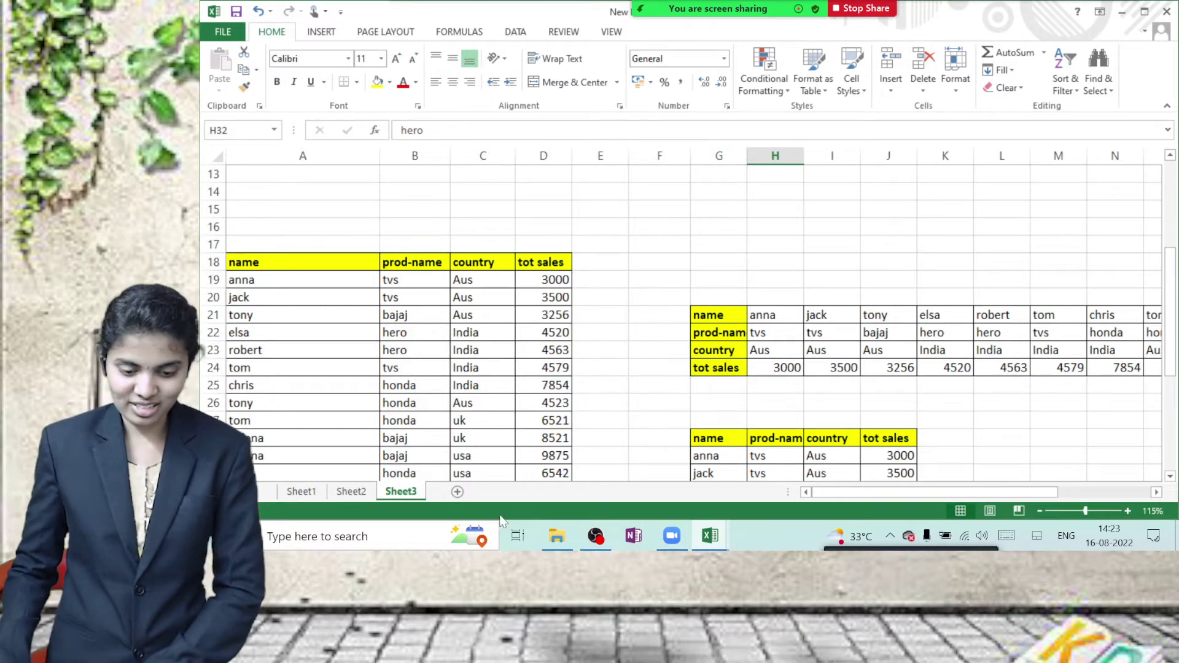
double_click(401, 492)
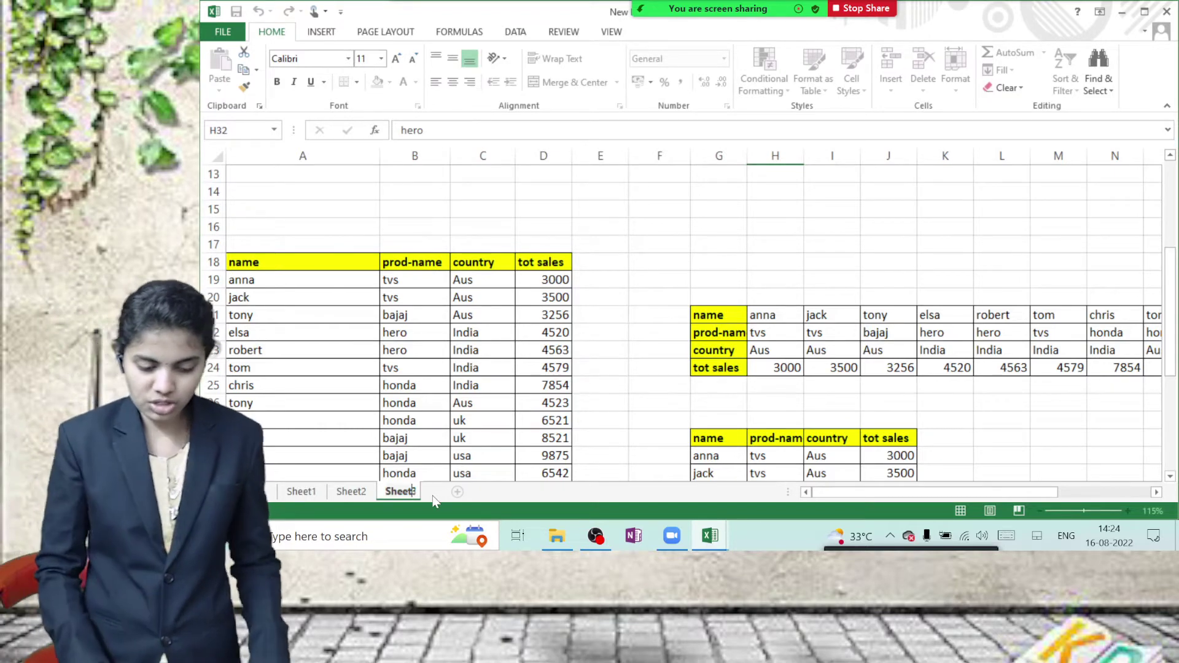
key("BackSpace")
key("BackSpace")
key("BackSpace")
key("BackSpace")
key("BackSpace")
key("BackSpace")
type("Excel")
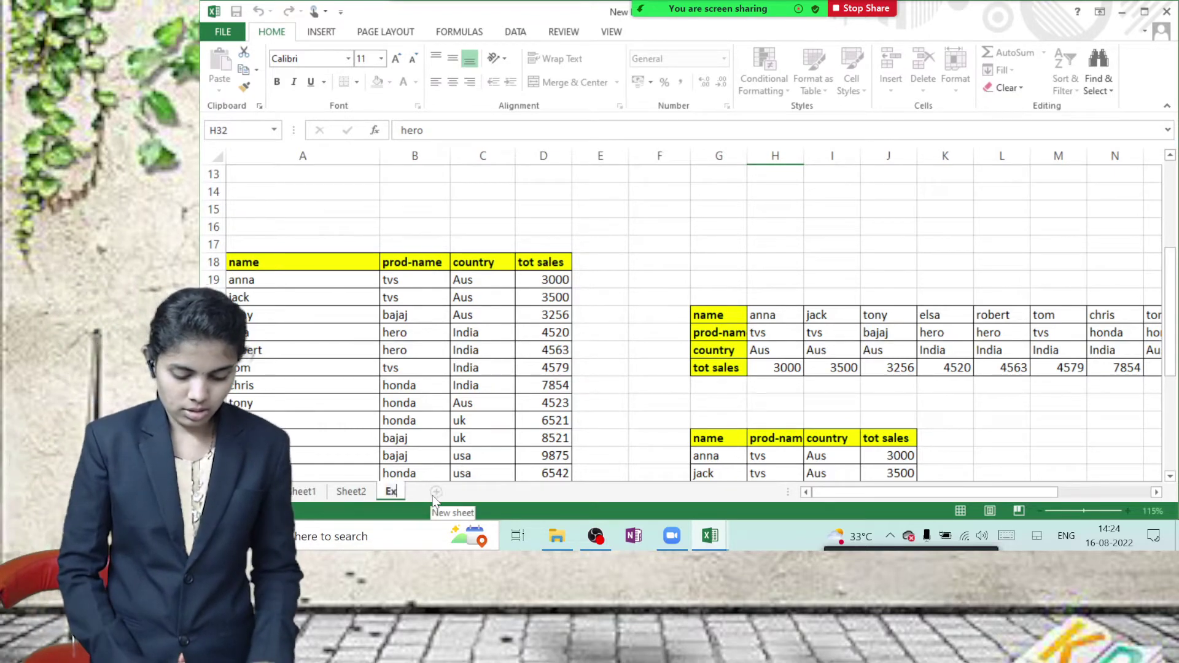
left_click(352, 416)
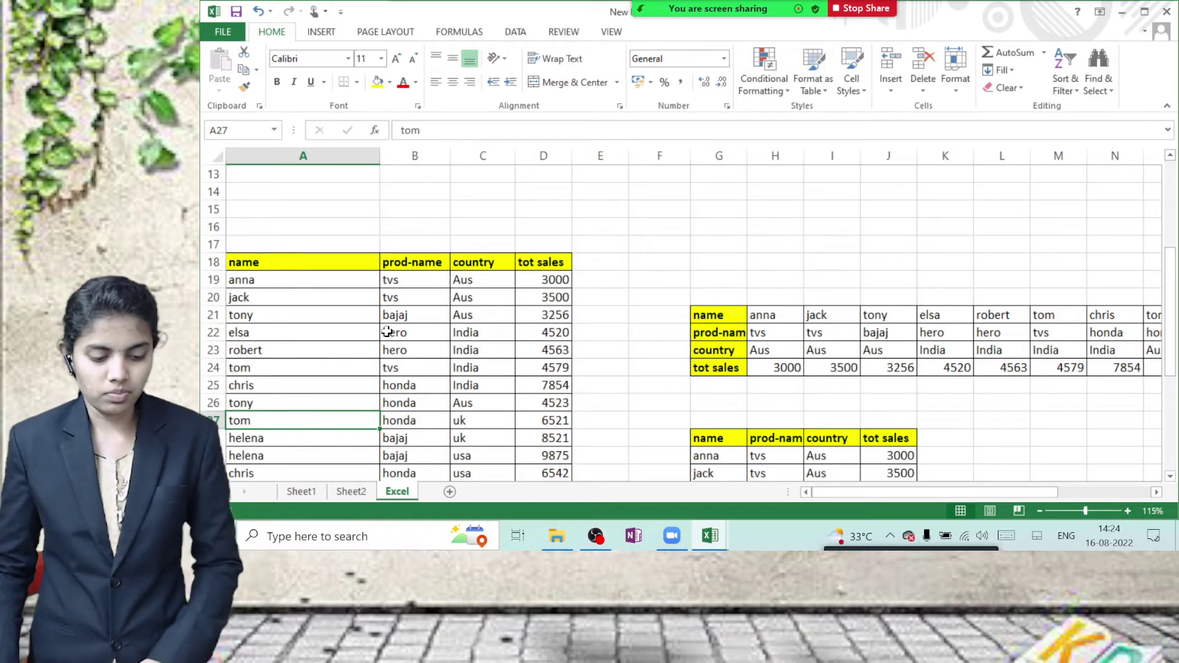
Select in turn the whole original sales table, the whole transposed table, and the entire worksheet starting from empty cell G17.
left_click(354, 345)
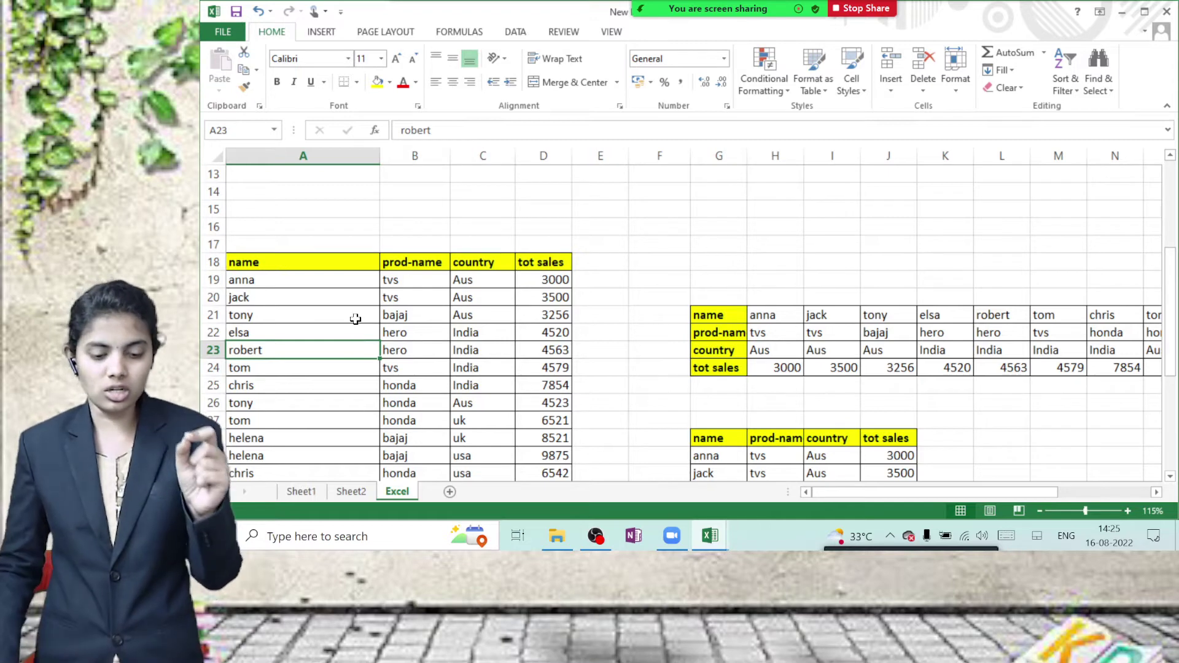
left_click(409, 333)
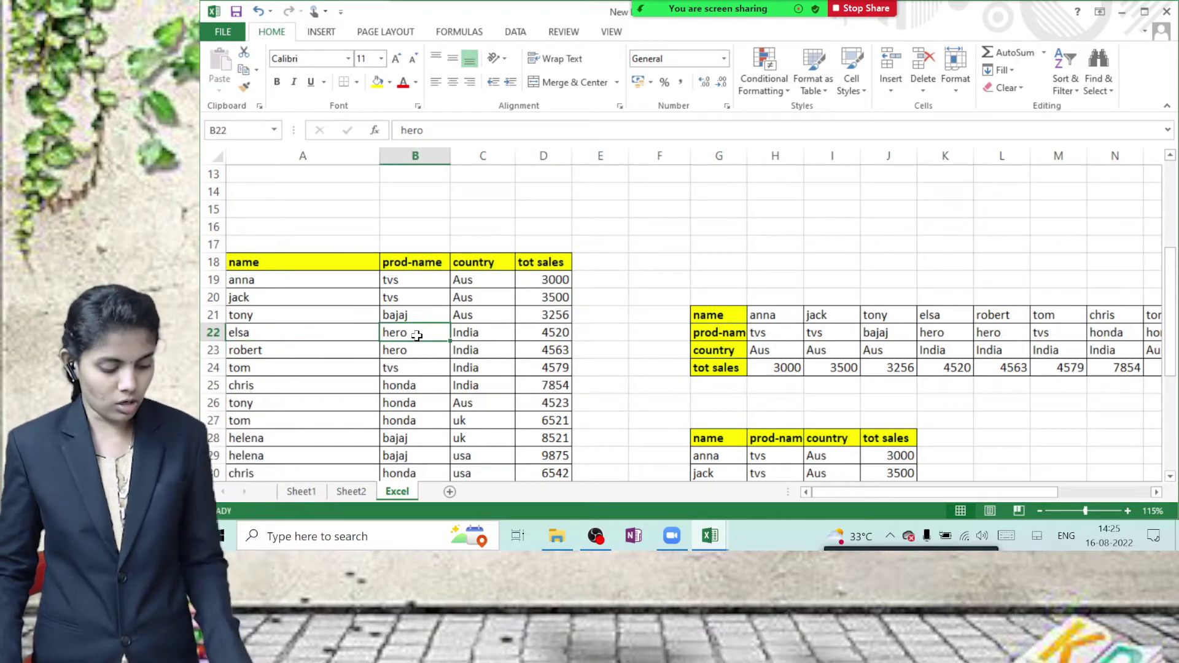
key("ctrl+a")
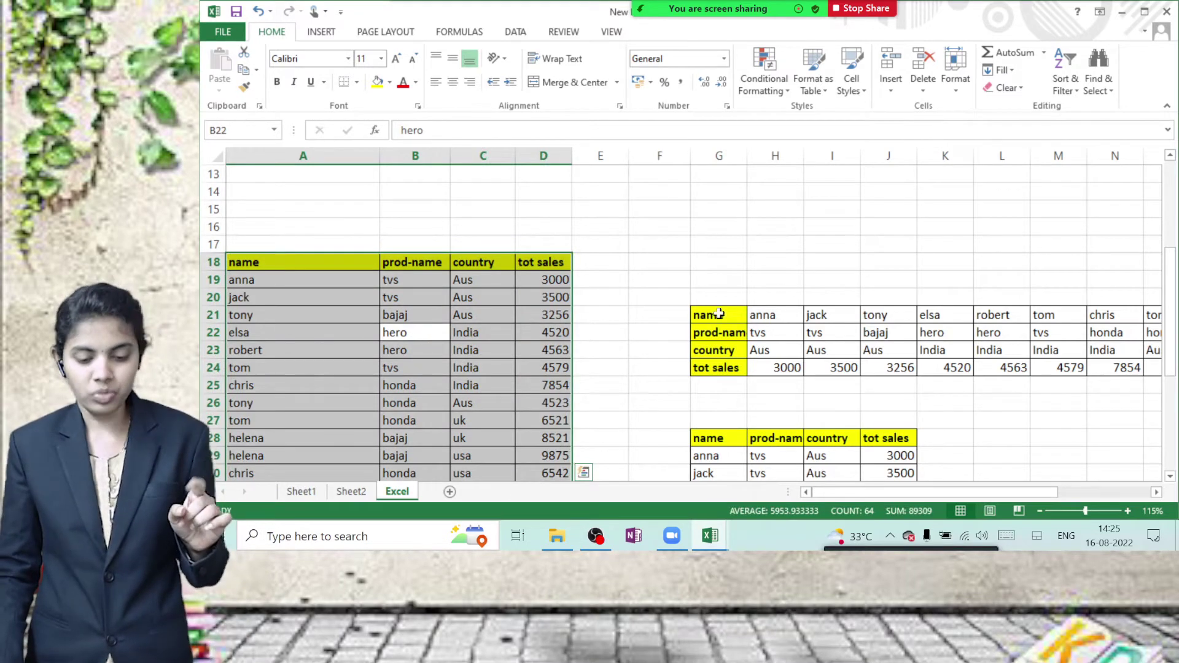
left_click(755, 347)
key("ctrl+a")
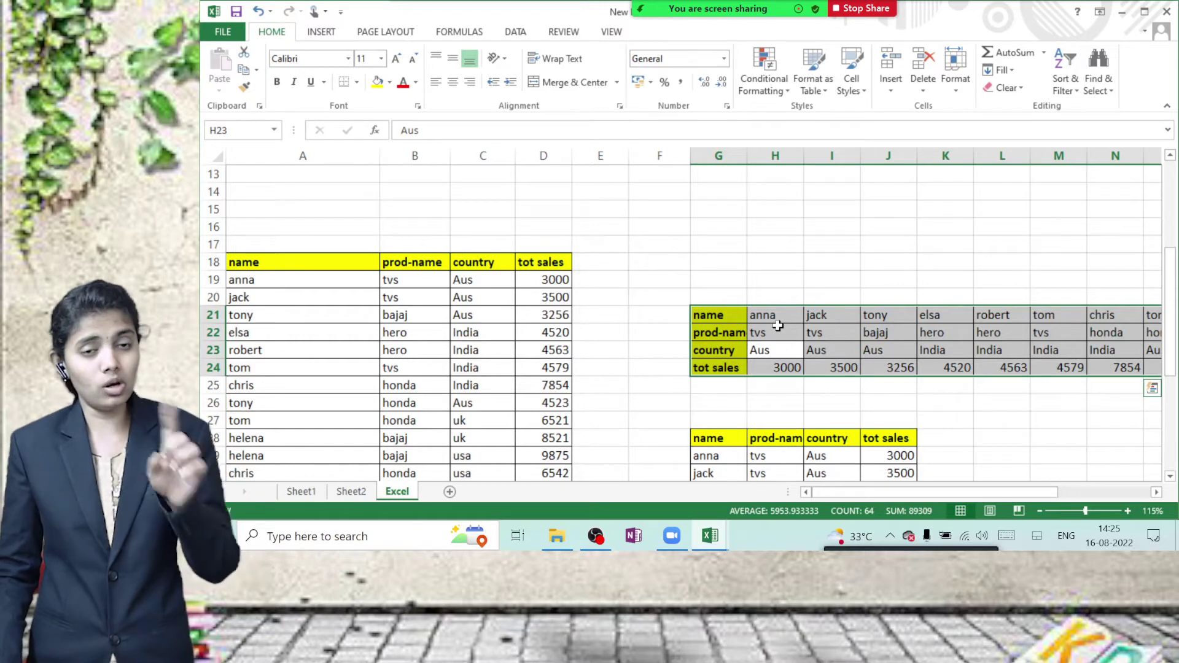
left_click(697, 243)
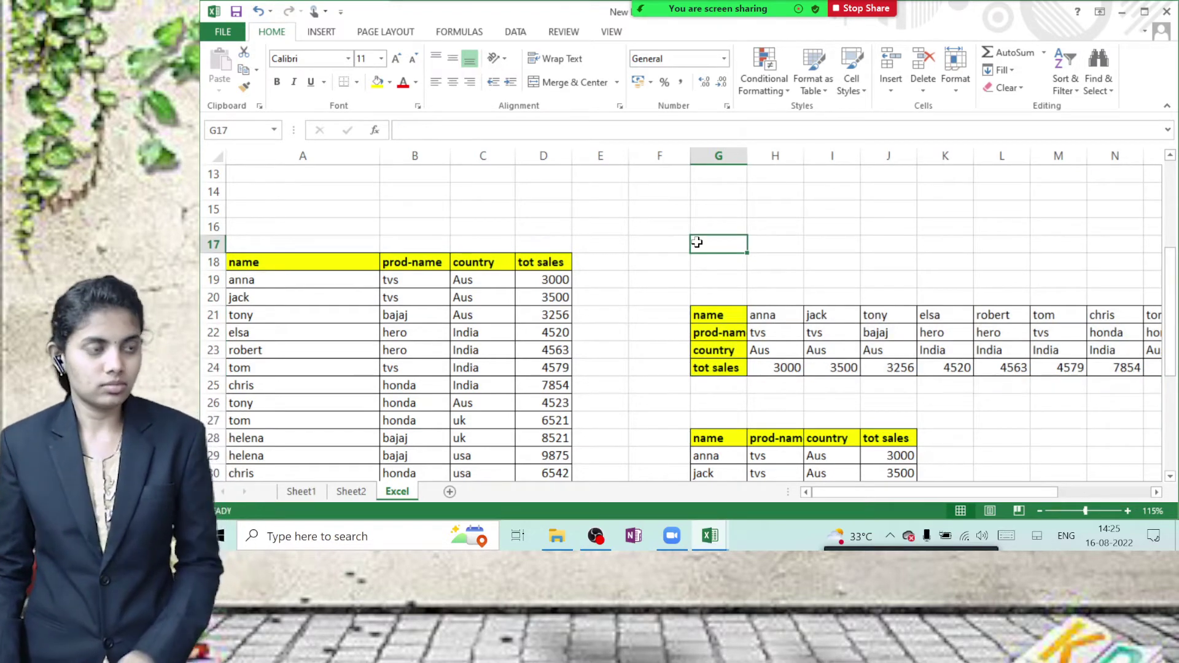
key("ctrl+a")
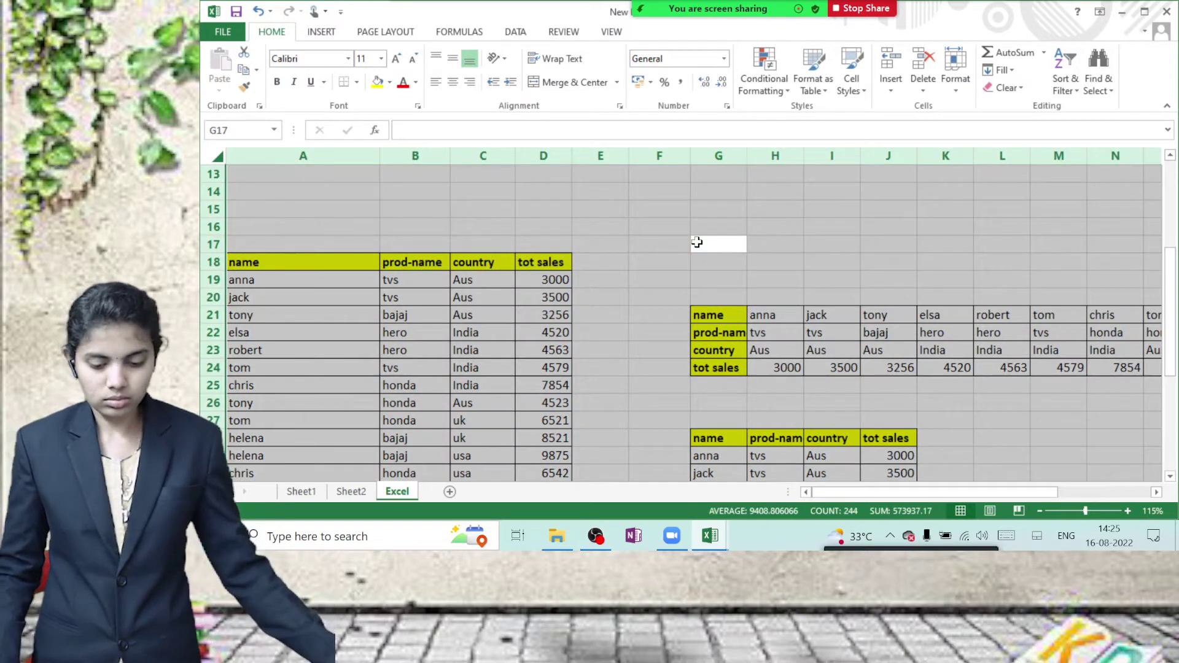
Copy the entire selected Excel worksheet.
scroll(585, 380, "up", 4)
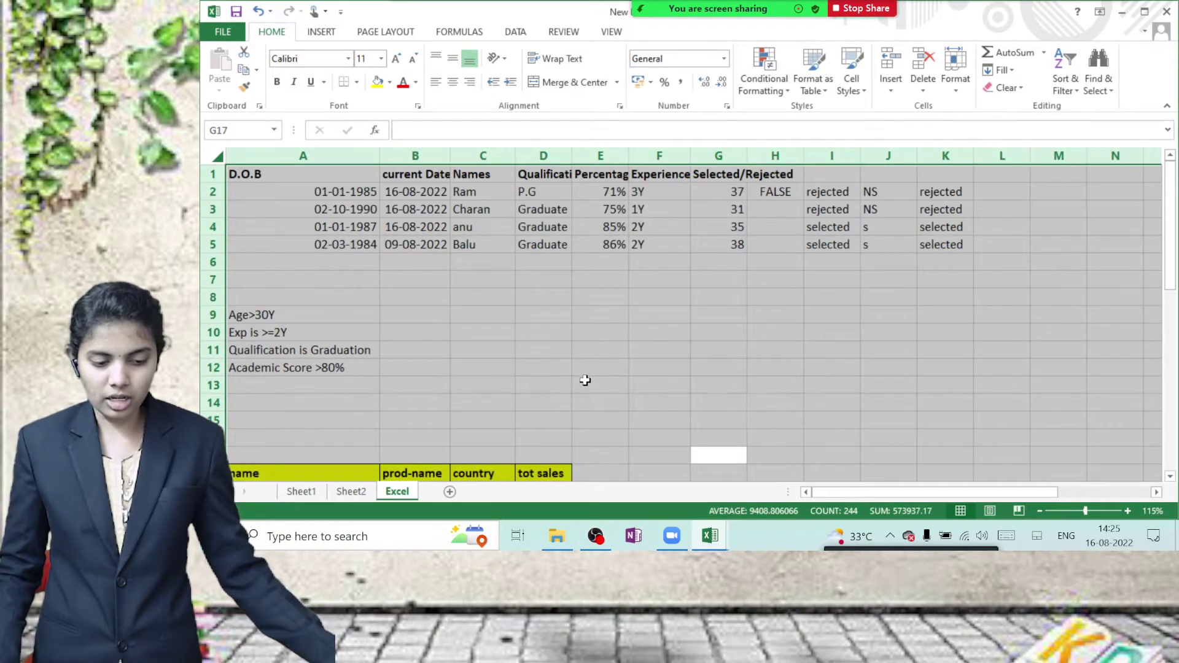
scroll(581, 386, "down", 16)
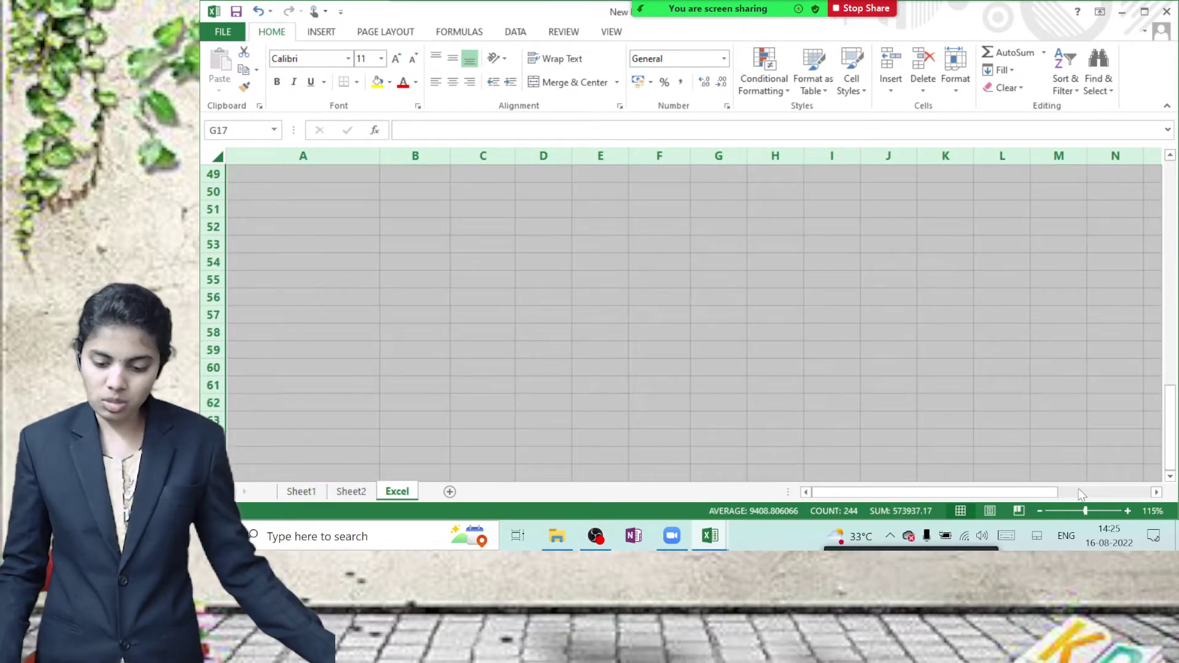
scroll(670, 367, "down", 20)
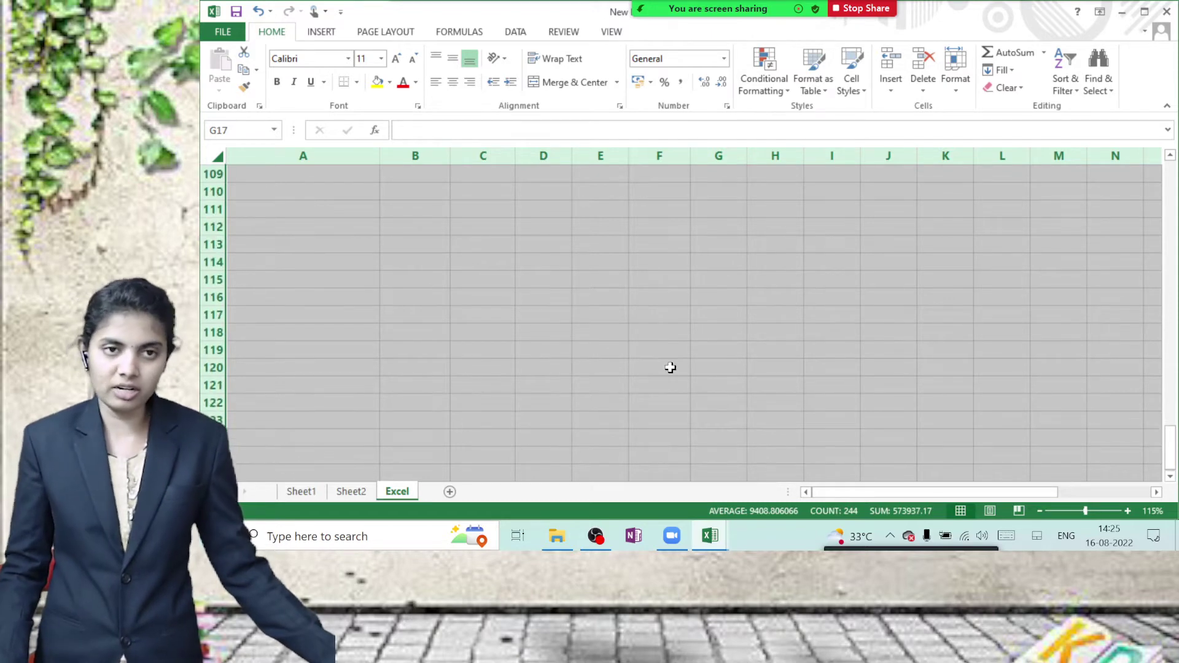
scroll(668, 366, "up", 15)
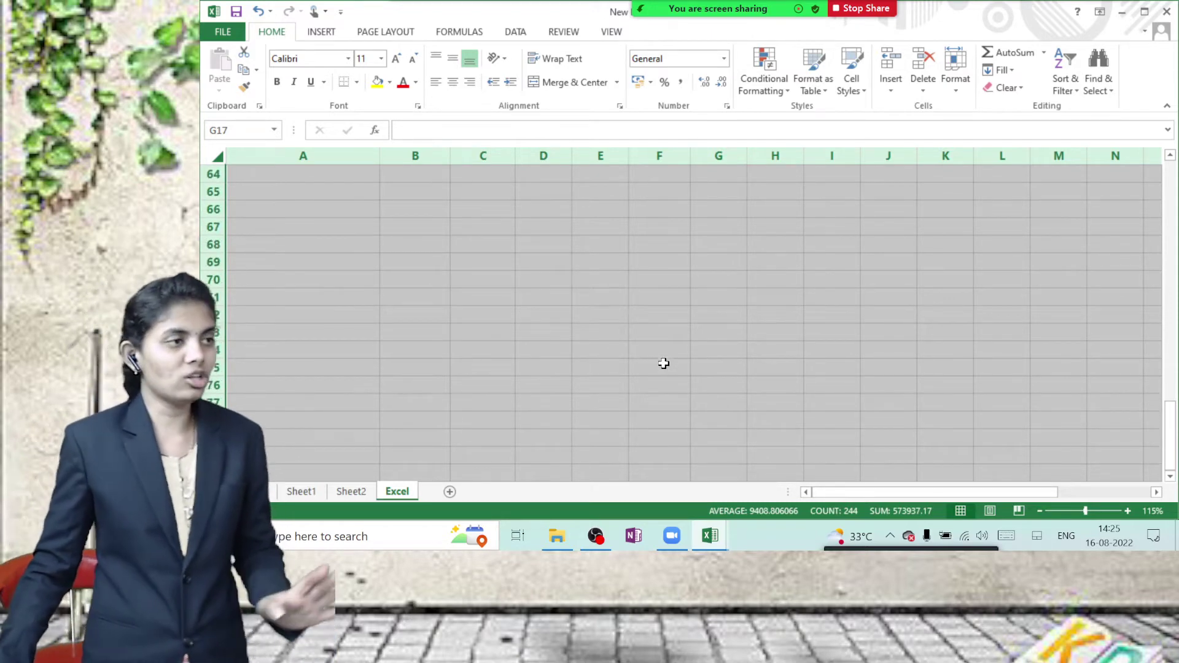
scroll(663, 363, "up", 20)
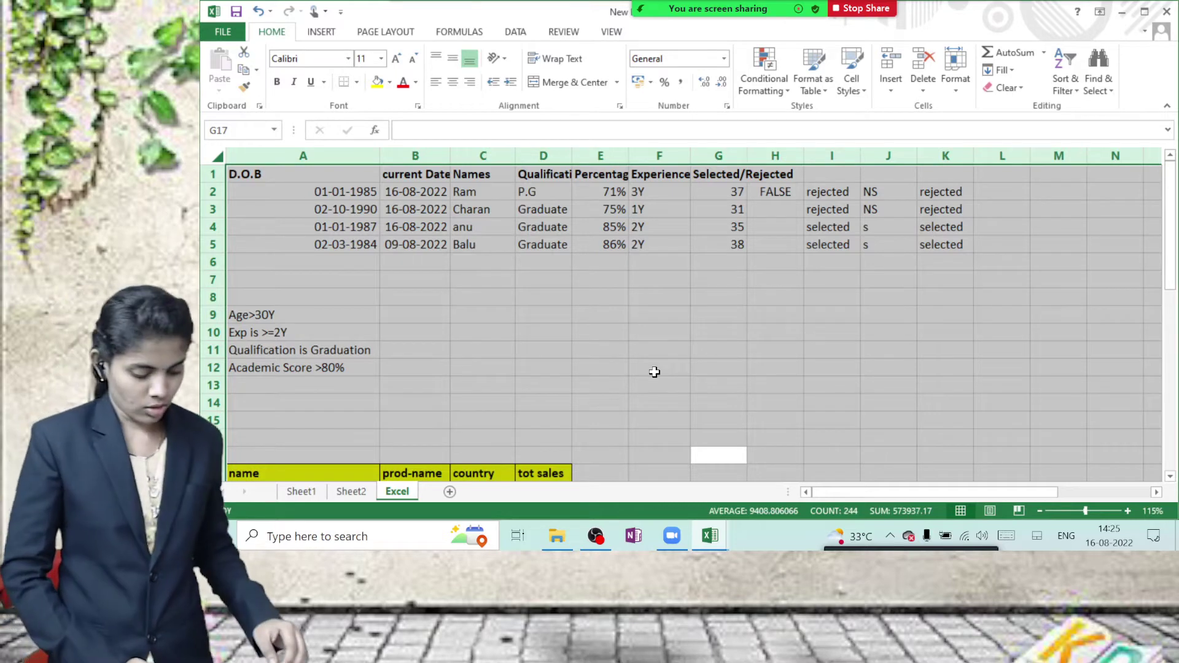
key("ctrl+c")
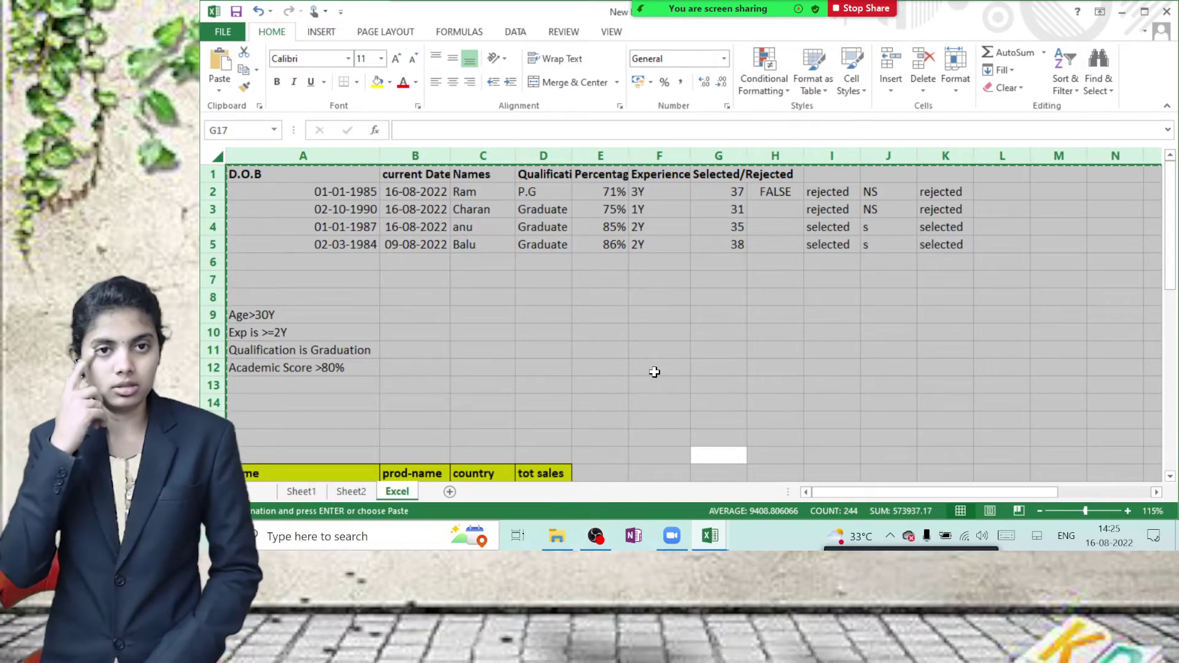
Create a new blank workbook, maximize its window, and paste the copied worksheet into Sheet1 starting at A1.
mouse_move(709, 539)
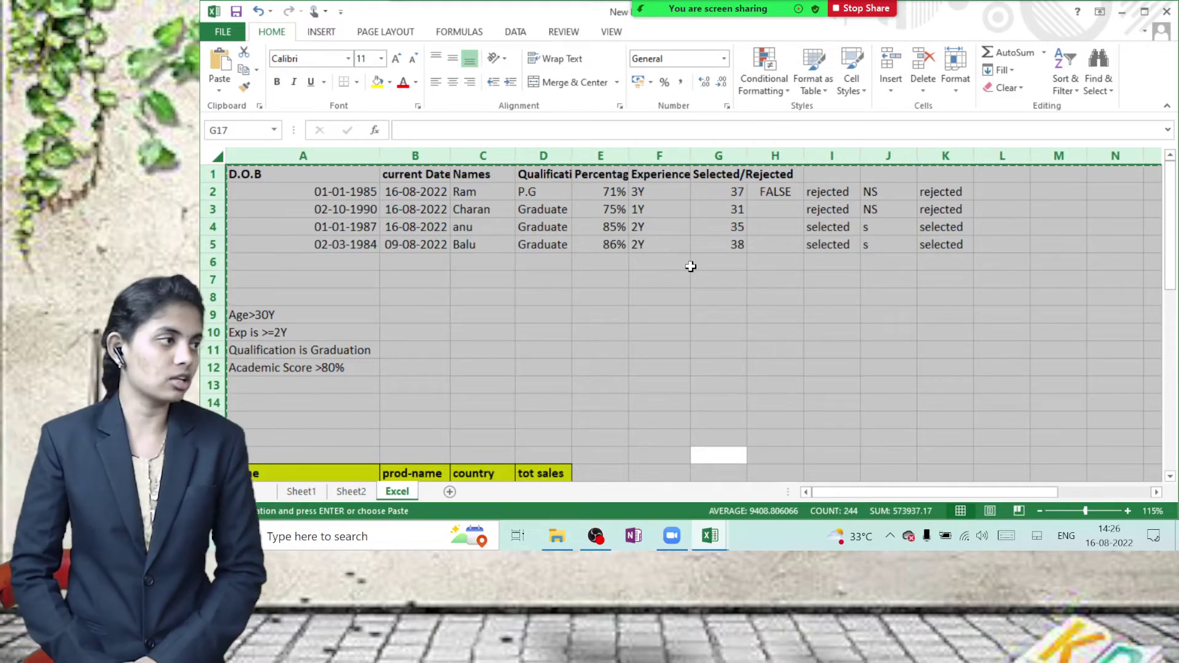
key("ctrl+n")
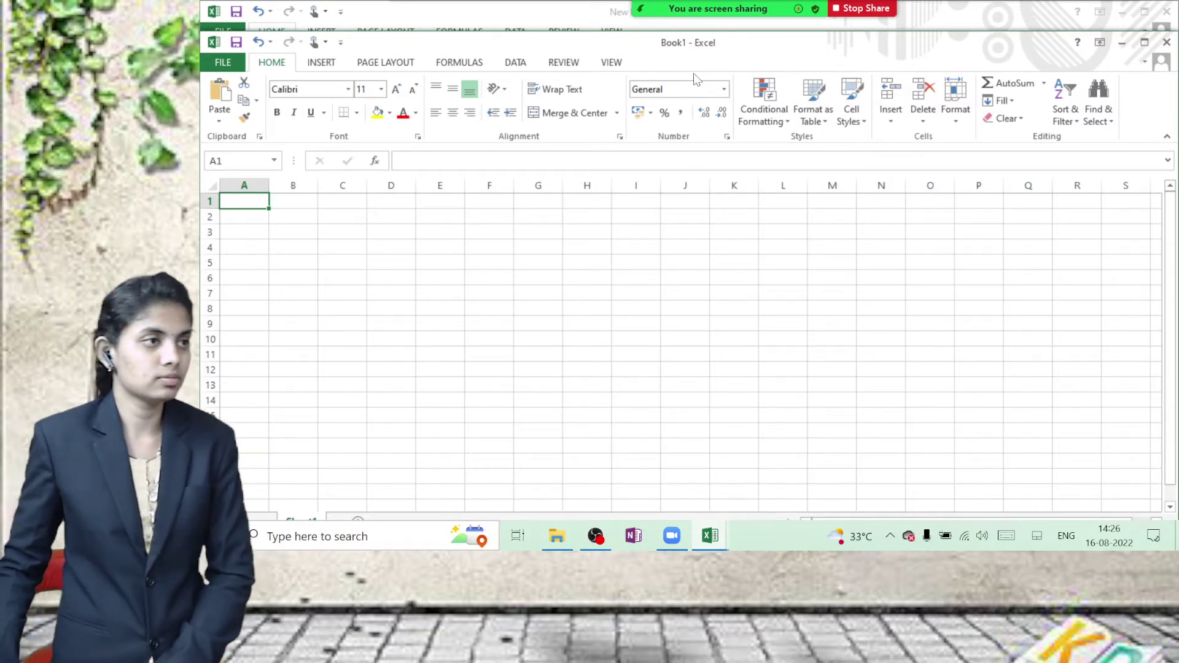
left_click(1144, 42)
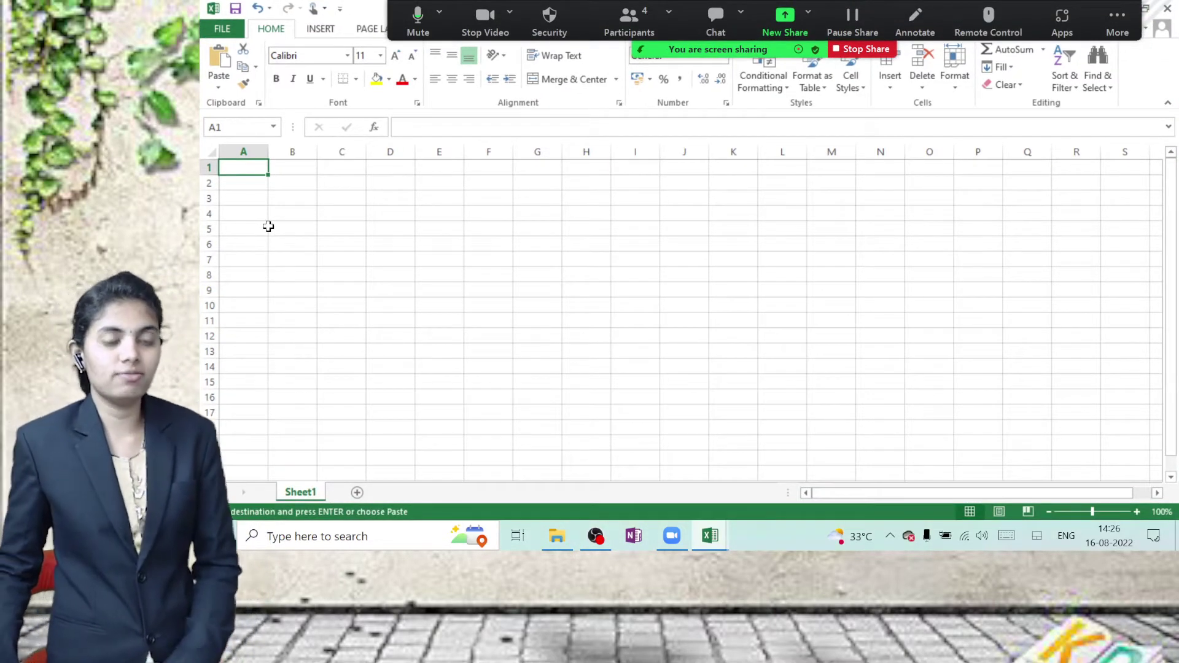
key("ctrl+v")
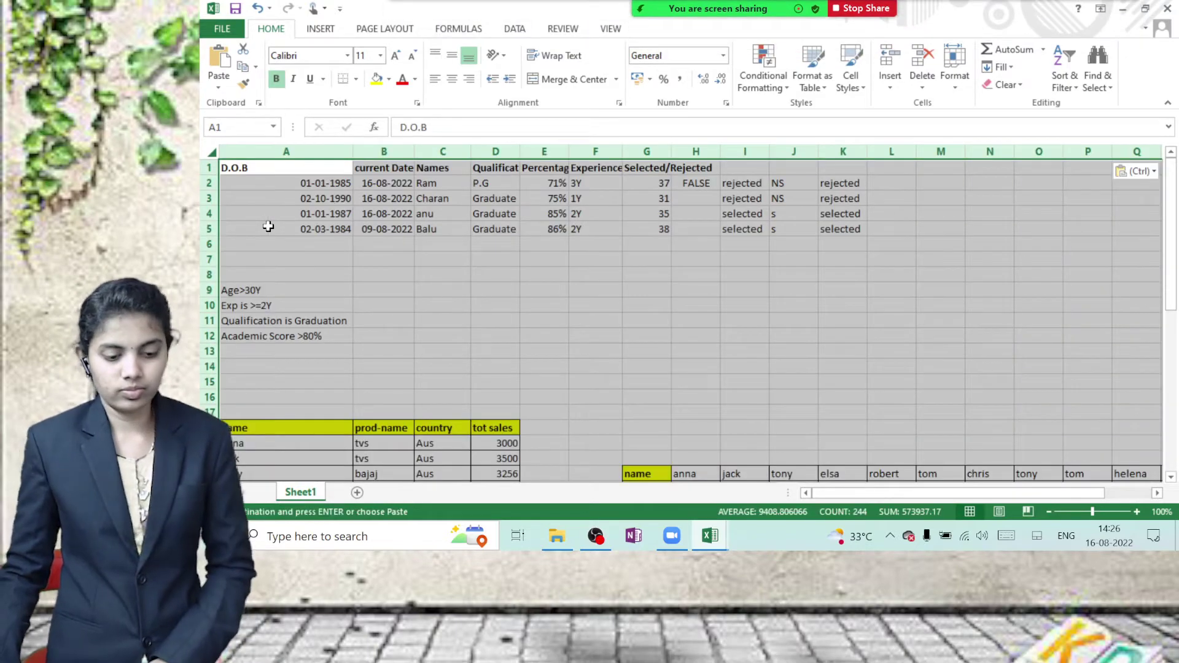
scroll(268, 227, "down", 10)
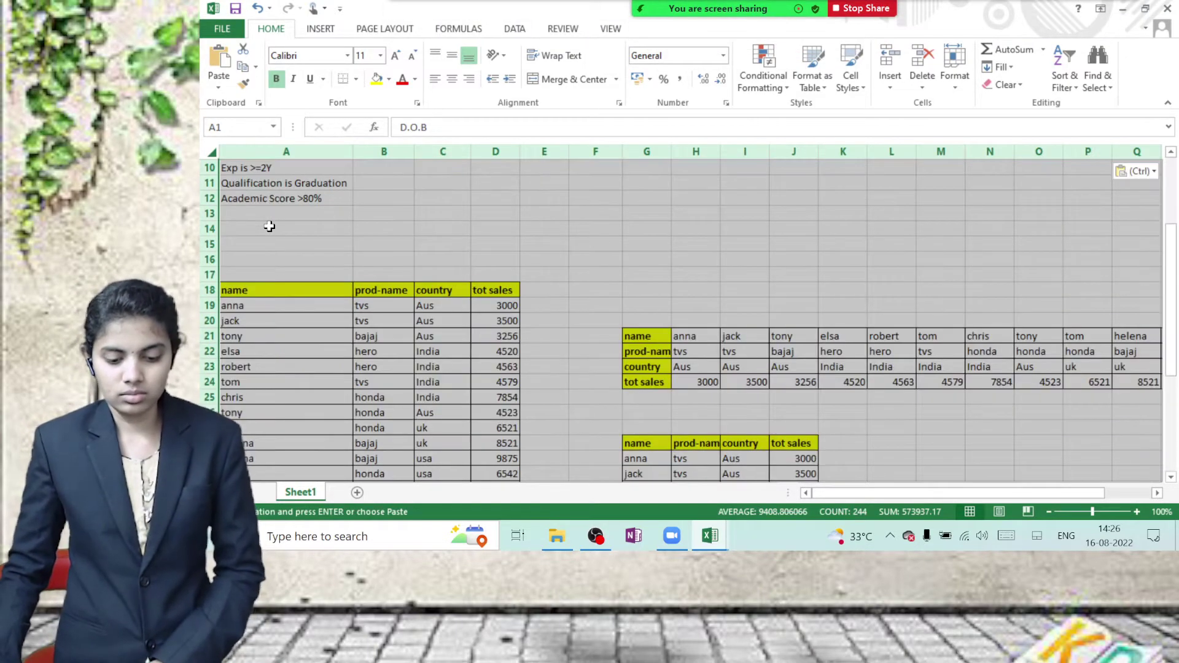
scroll(272, 235, "up", 10)
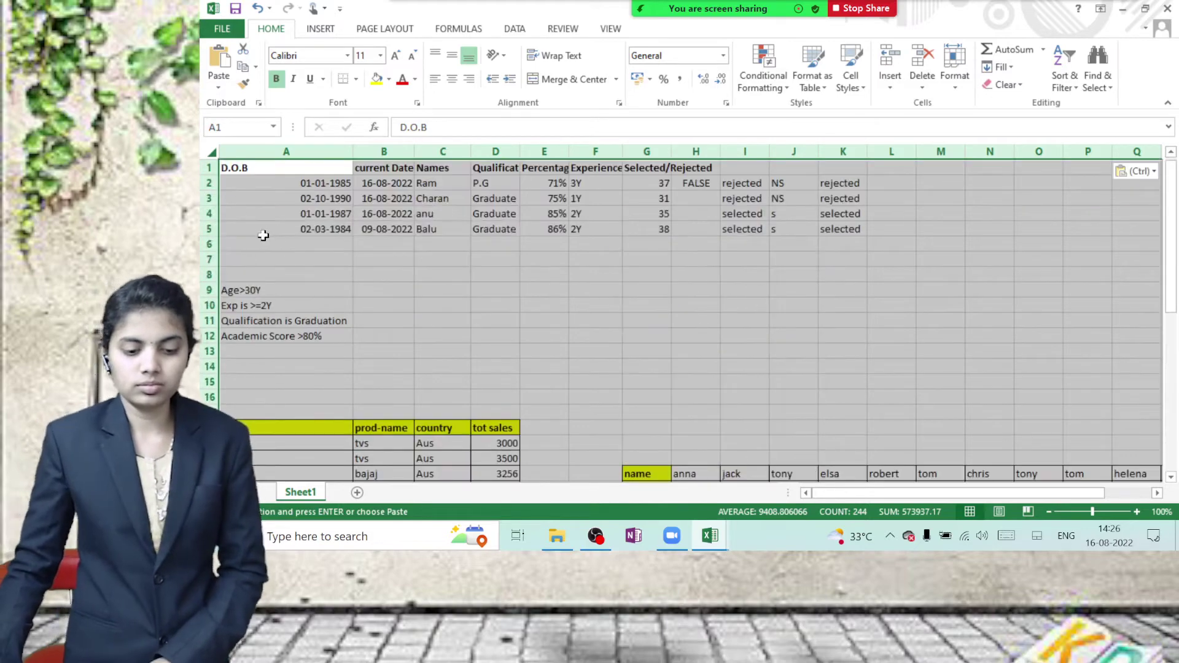
left_click(299, 244)
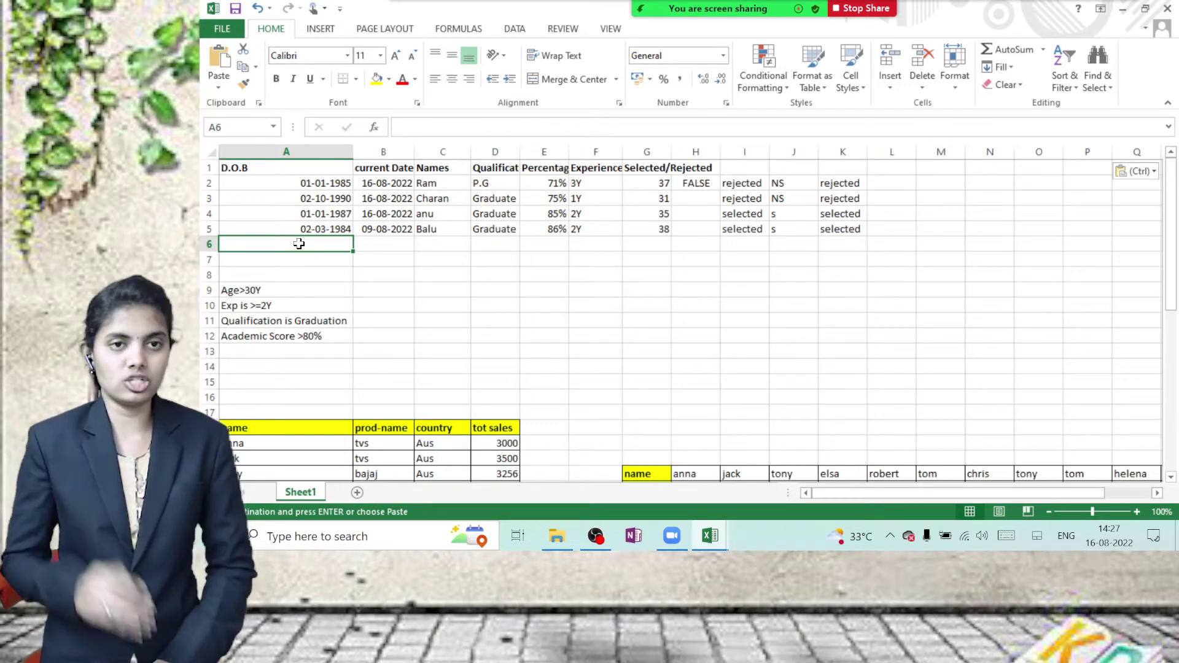
Return to the New Microsoft Excel Worksheet workbook, select the whole Excel sheet, and clear the selection.
left_click(708, 536)
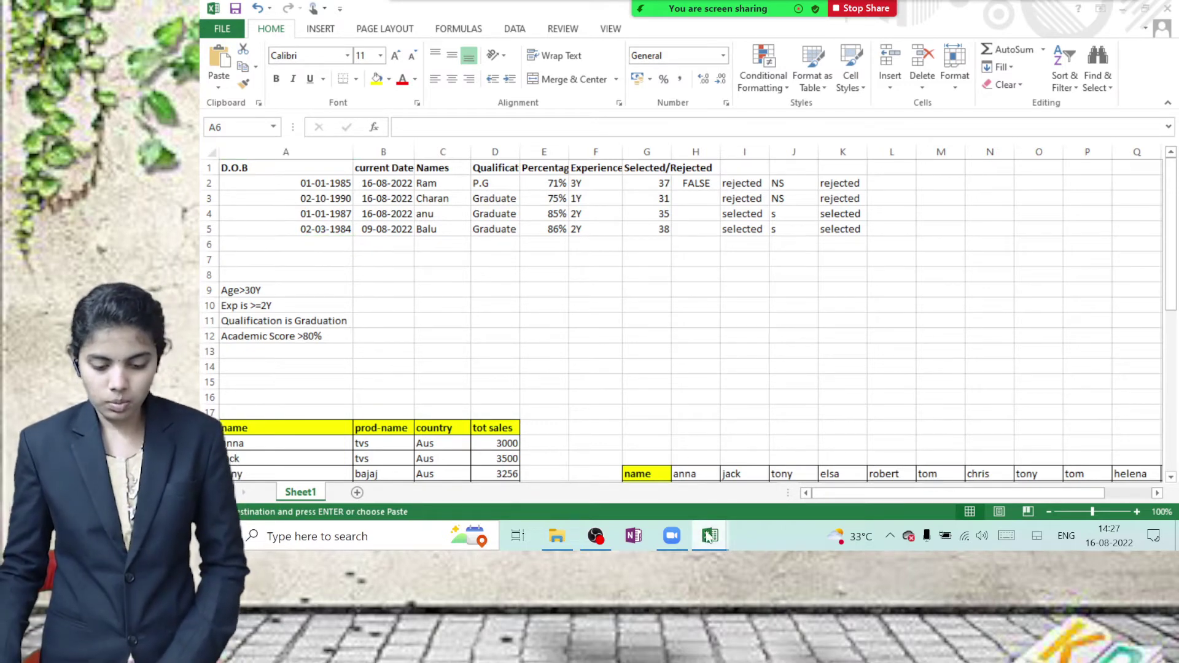
left_click(548, 484)
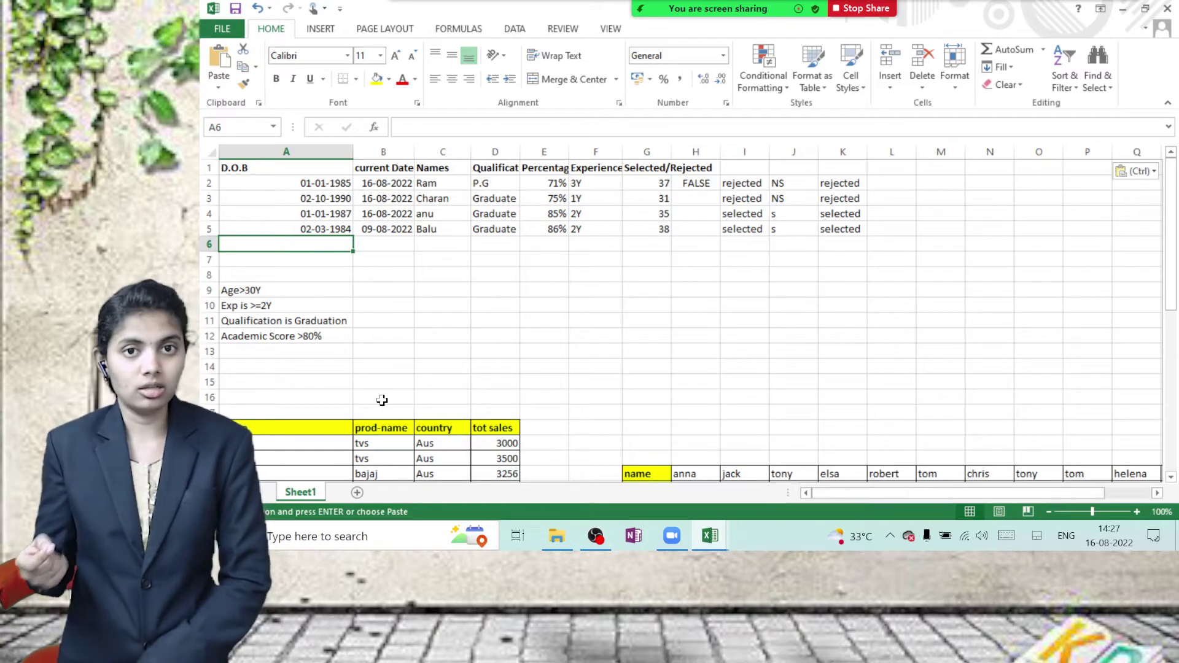
left_click(708, 536)
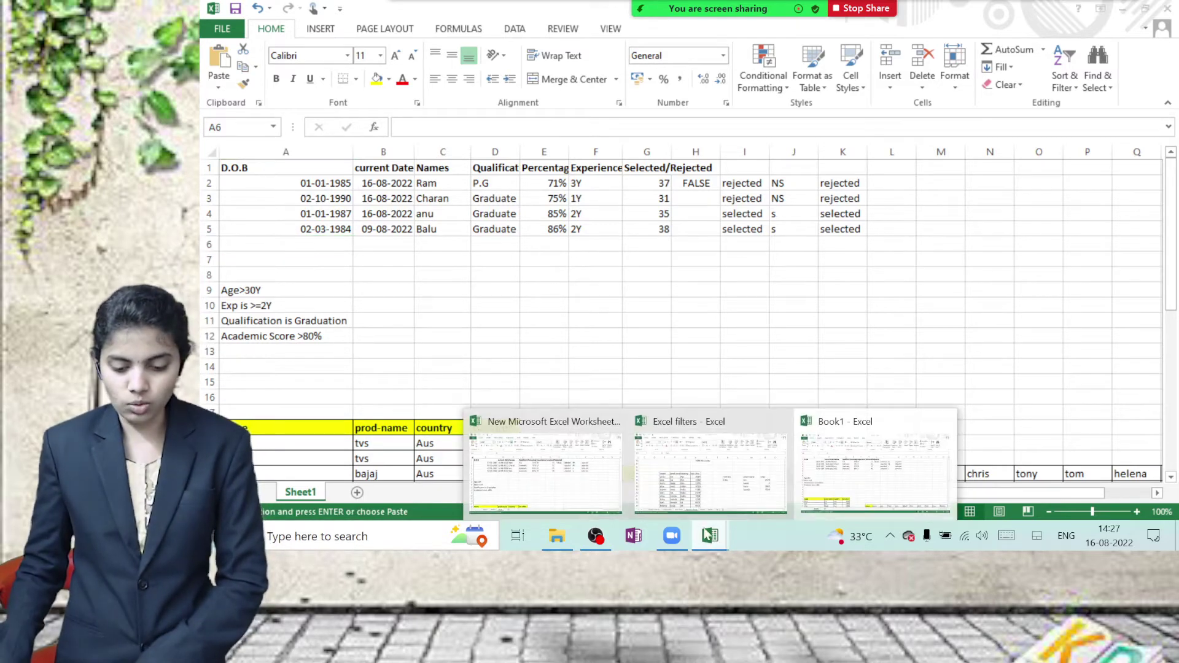
left_click(553, 503)
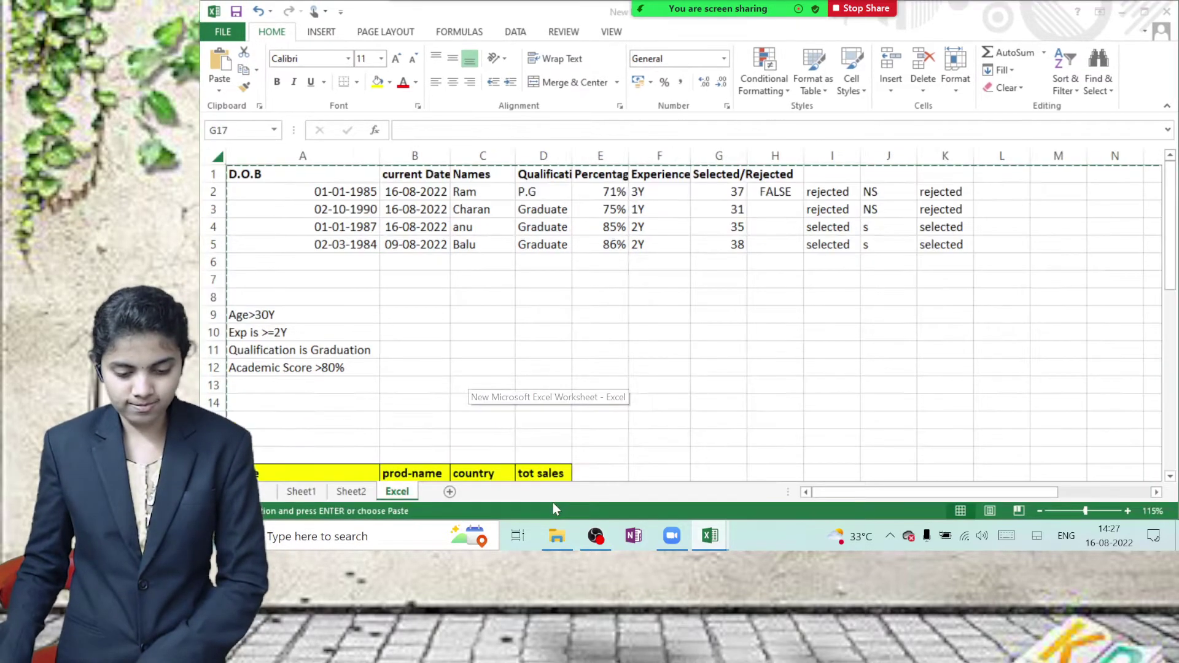
key("ctrl+a")
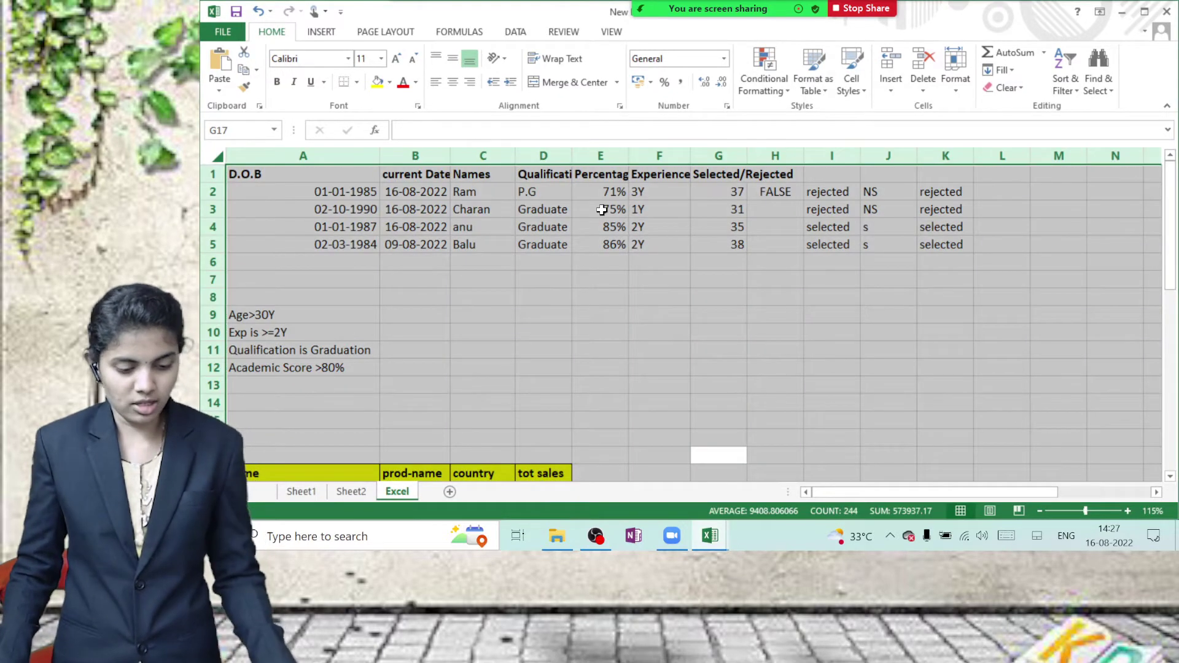
left_click(497, 261)
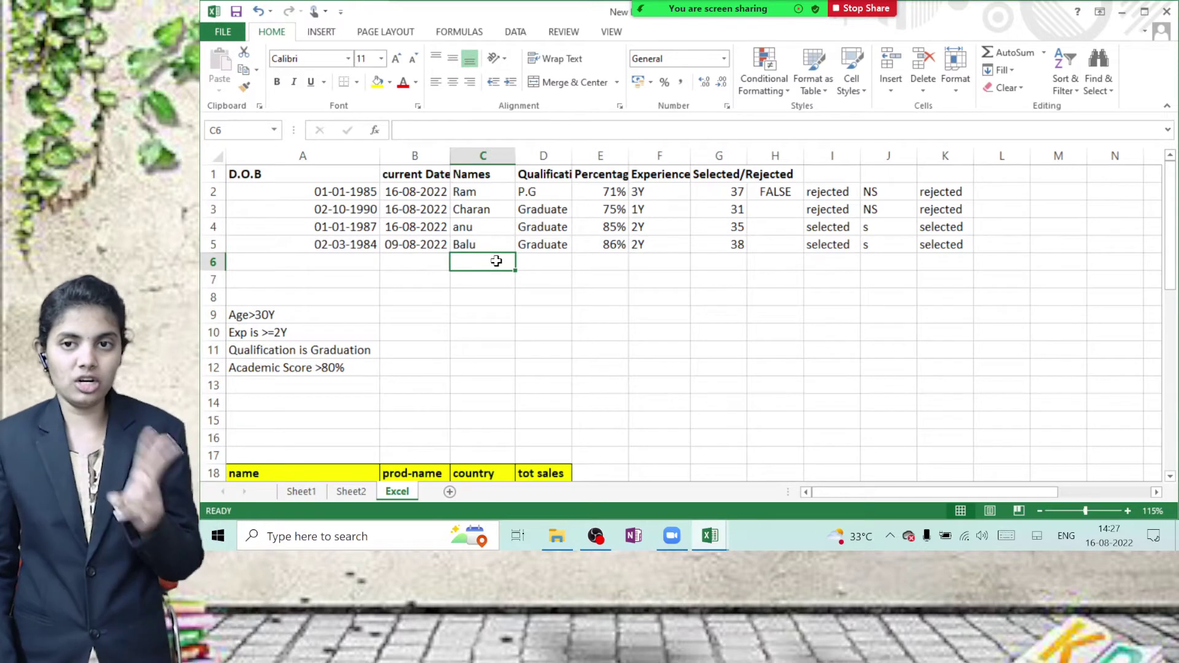
left_click(550, 375)
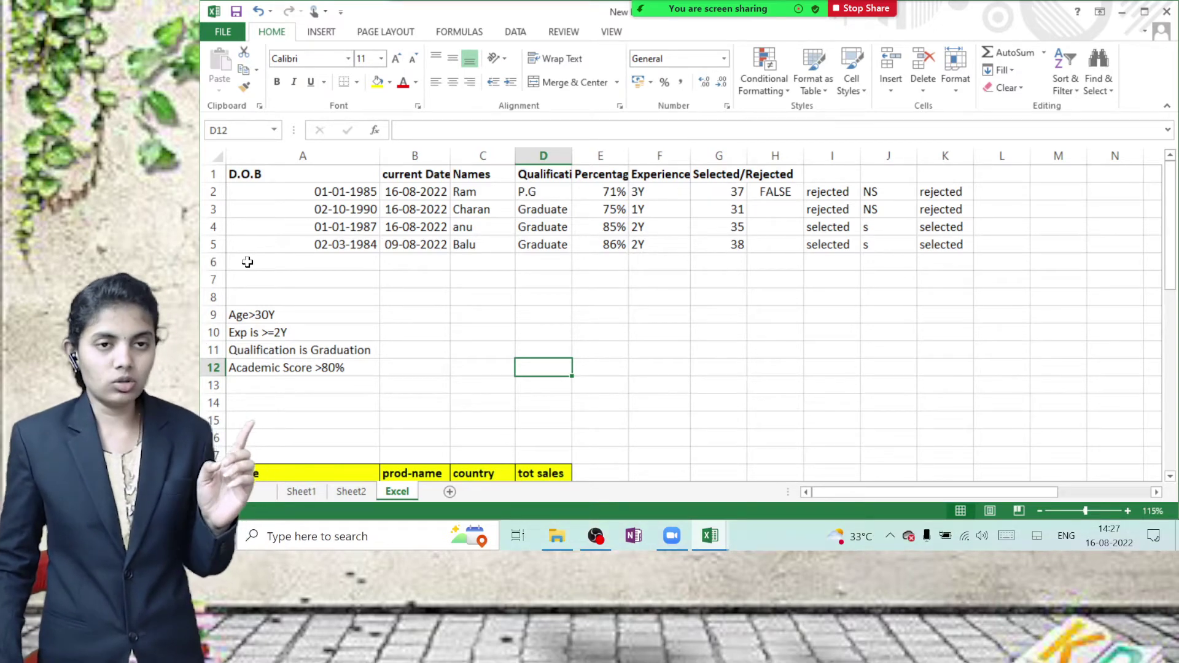
Select every cell of the Excel worksheet starting from A1 and copy them.
left_click(214, 154)
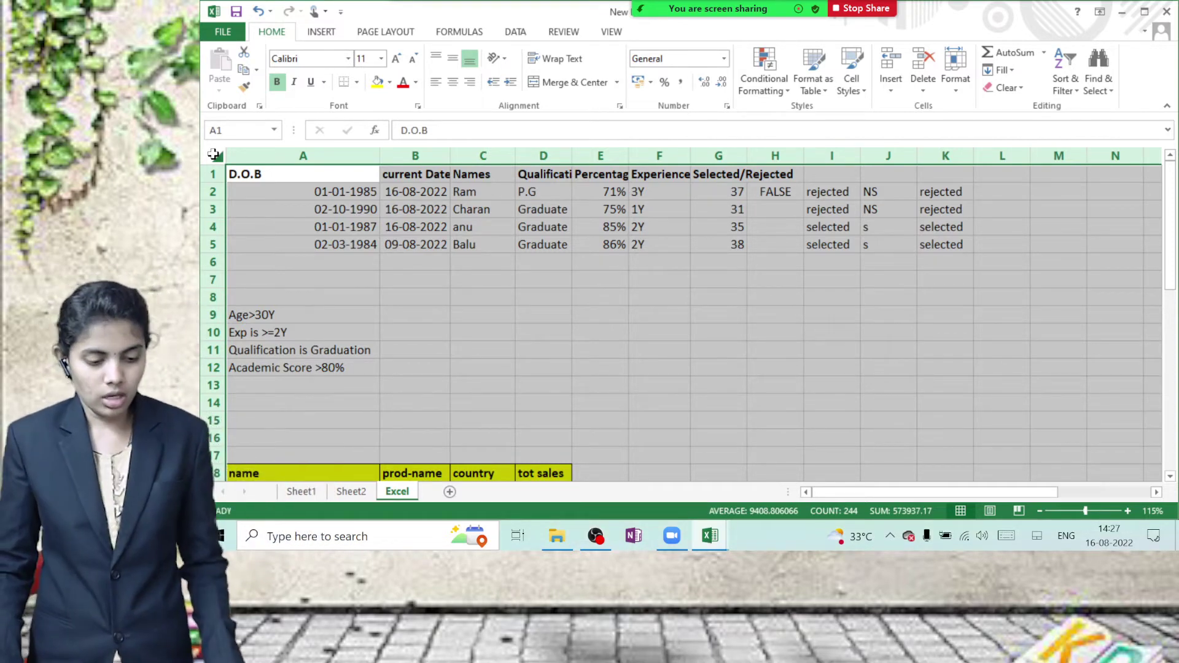
key("ctrl+c")
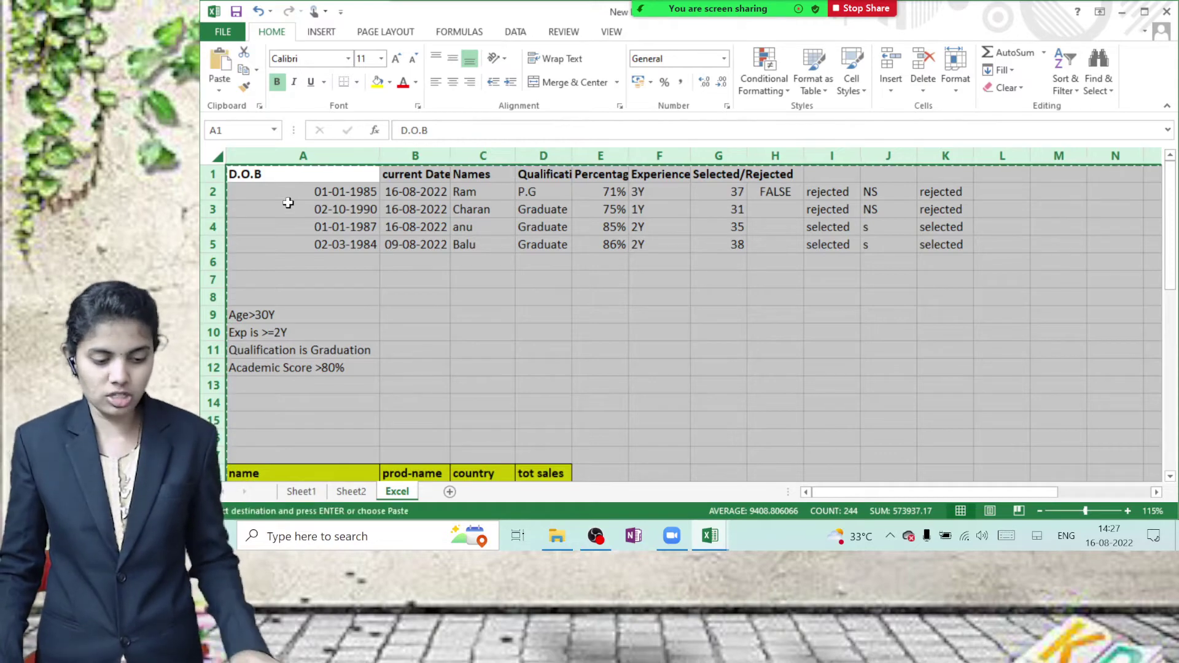
key("alt+Tab")
key("Tab")
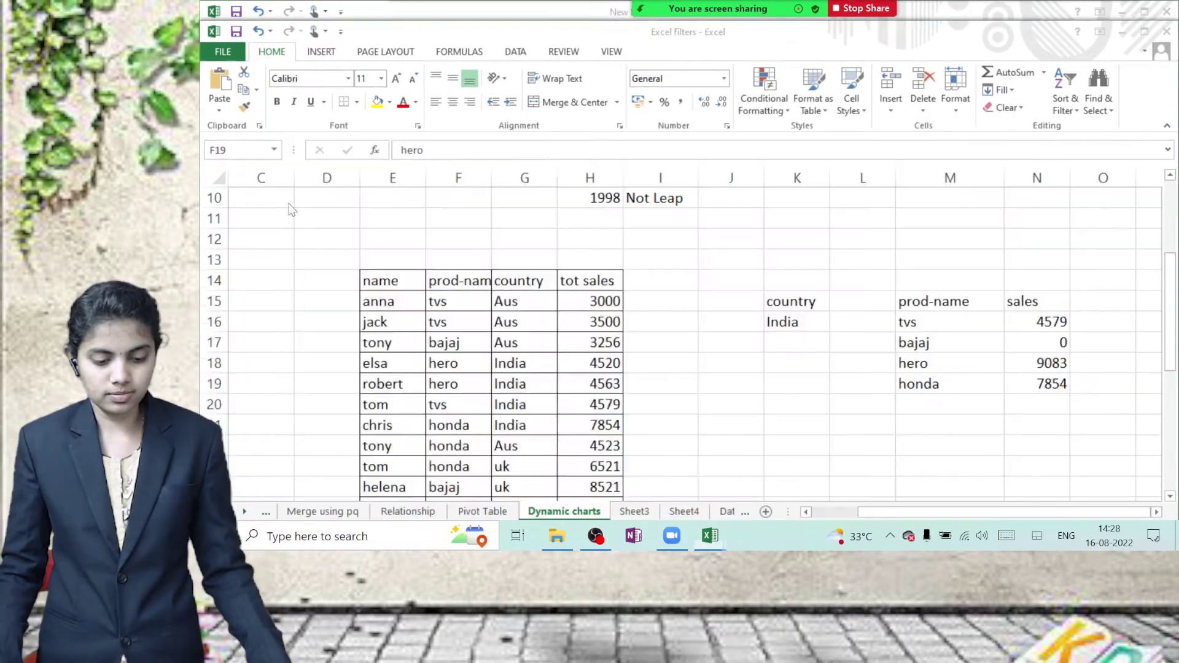
key("ctrl+a")
key("alt+Tab")
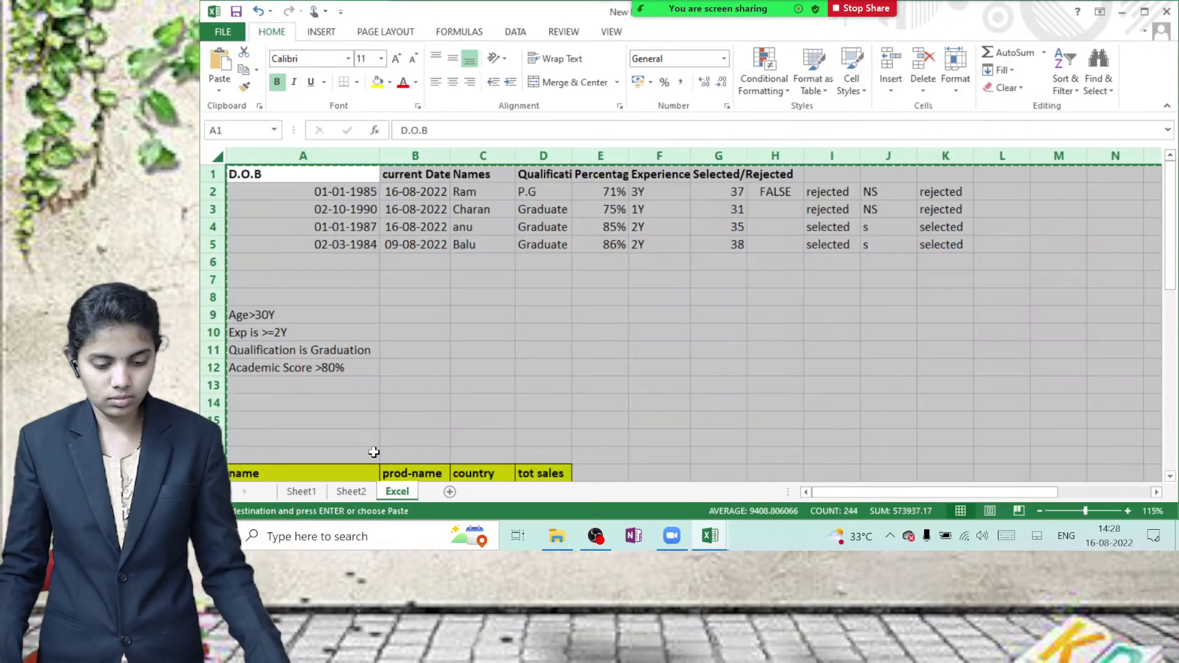
Add Sheet2 to Book1, paste the copied worksheet there at A1, and return to the original workbook.
key("alt+Tab")
key("Tab")
left_click(351, 492)
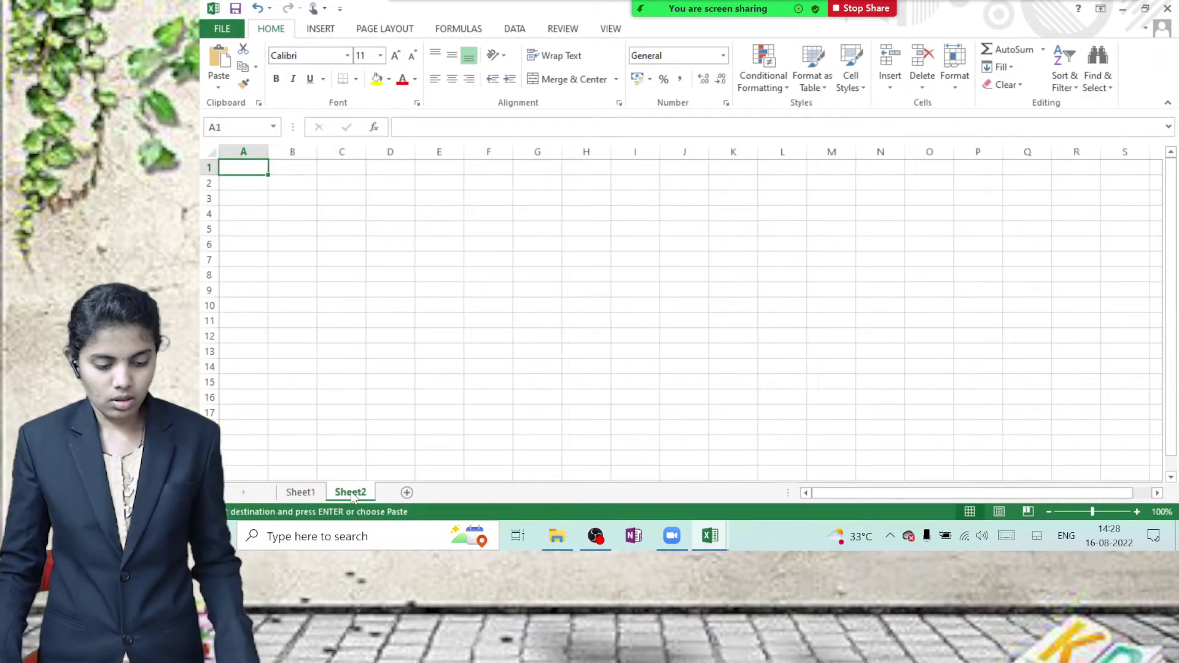
key("ctrl+v")
left_click(346, 353)
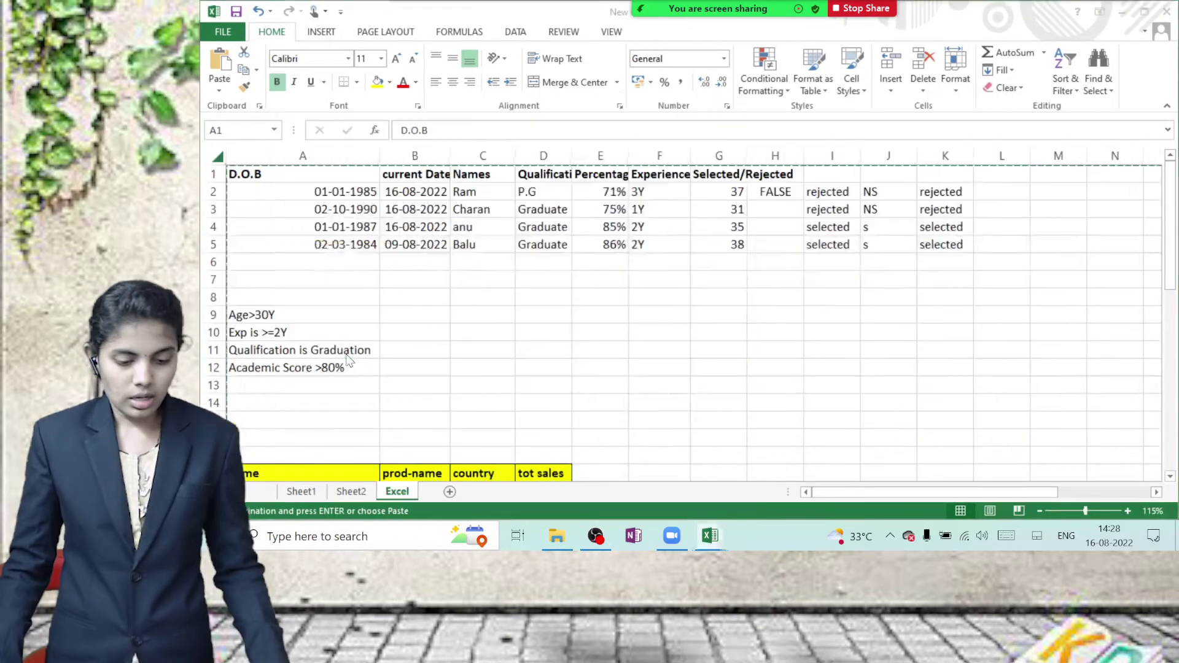
key("alt+Tab")
key("ctrl+a")
left_click(463, 347)
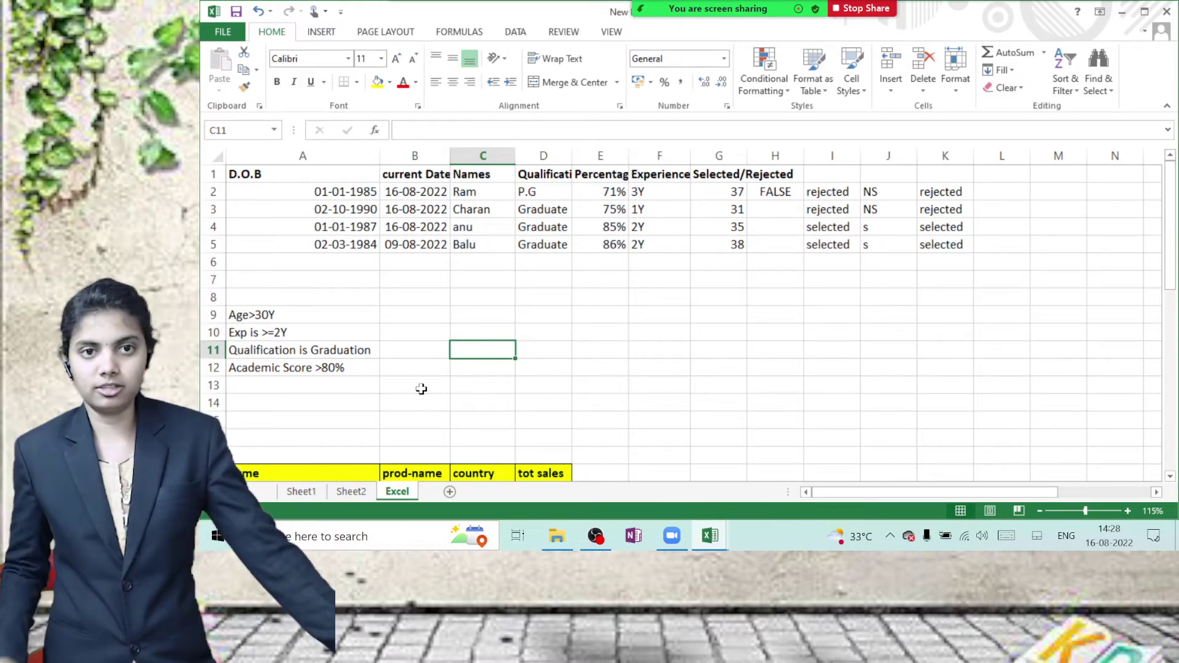
Move the Excel worksheet to the end of Book1 with Move or Copy, without creating a copy.
right_click(404, 493)
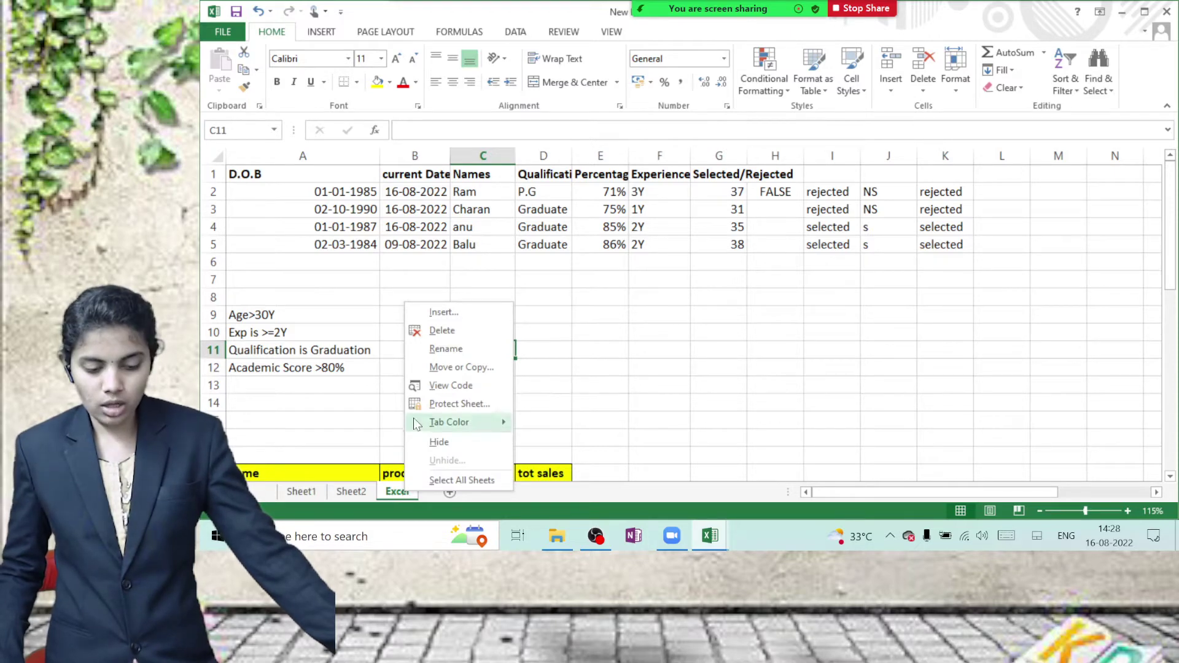
left_click(432, 367)
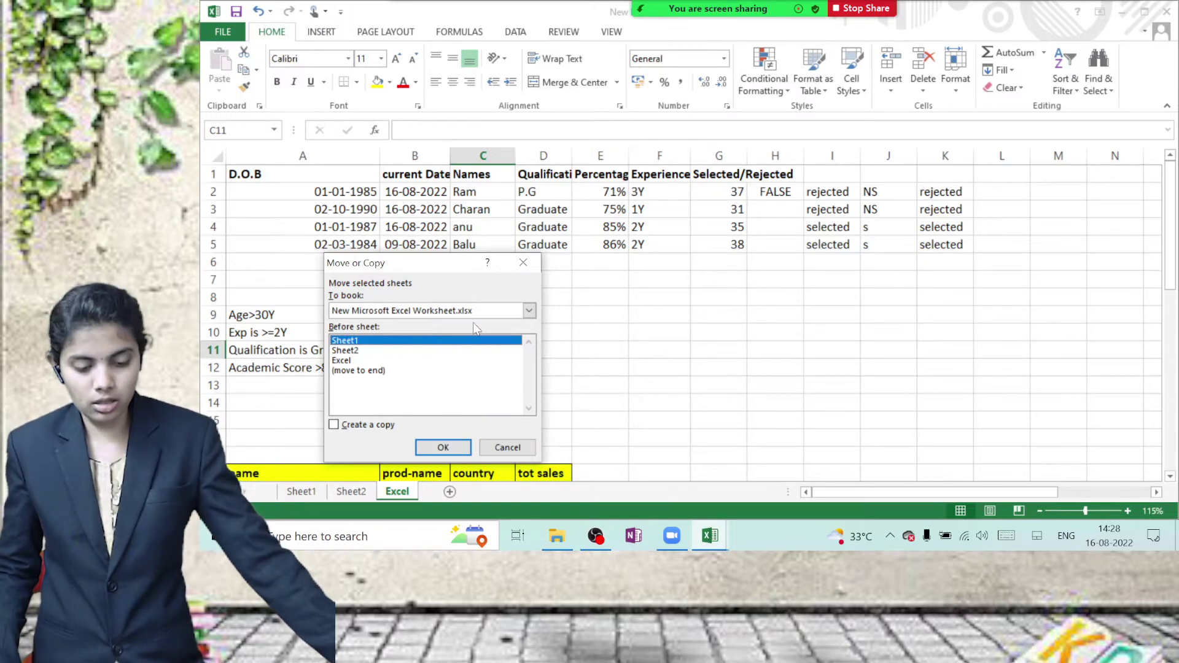
left_click(529, 311)
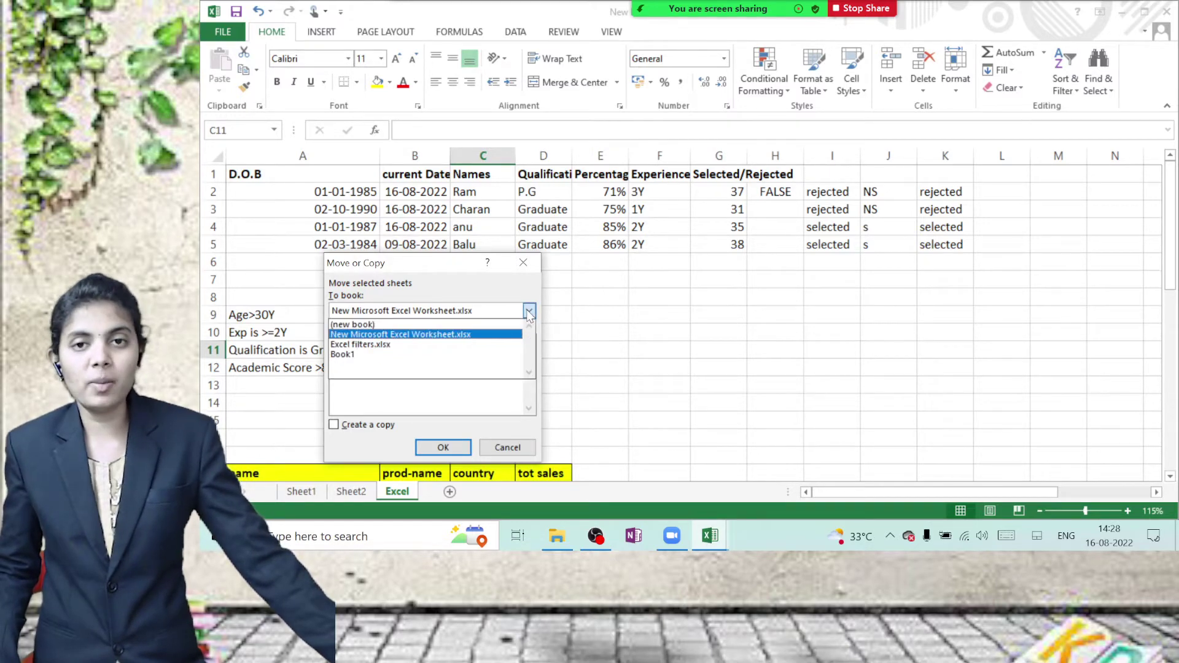
left_click(371, 355)
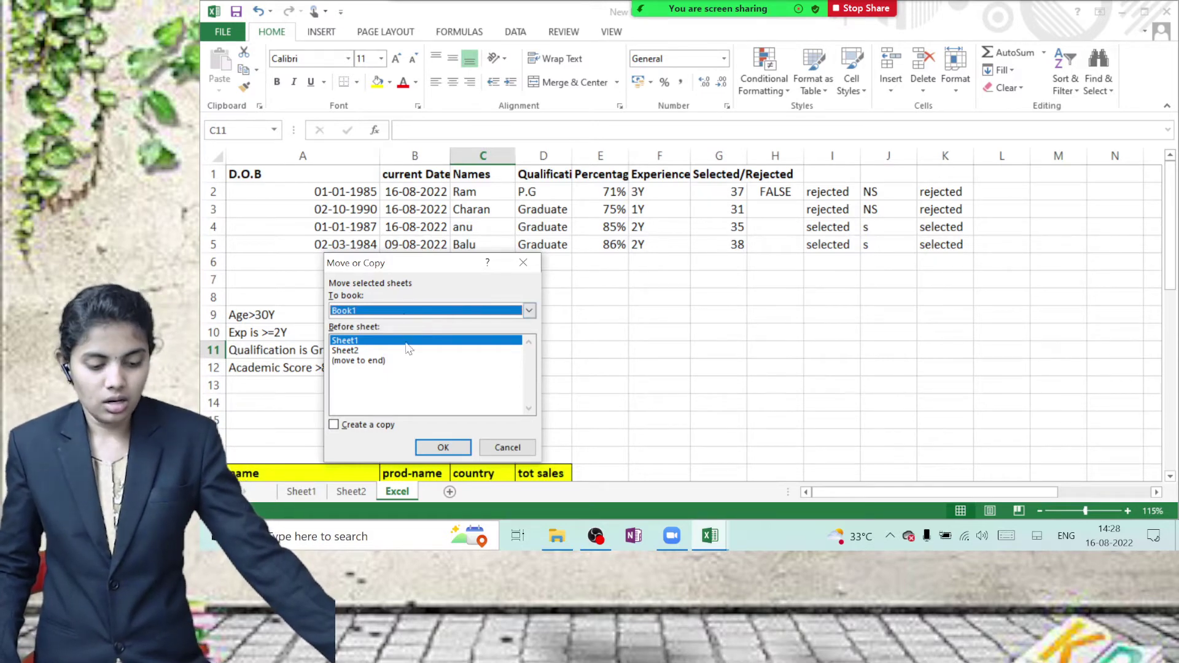
left_click(378, 362)
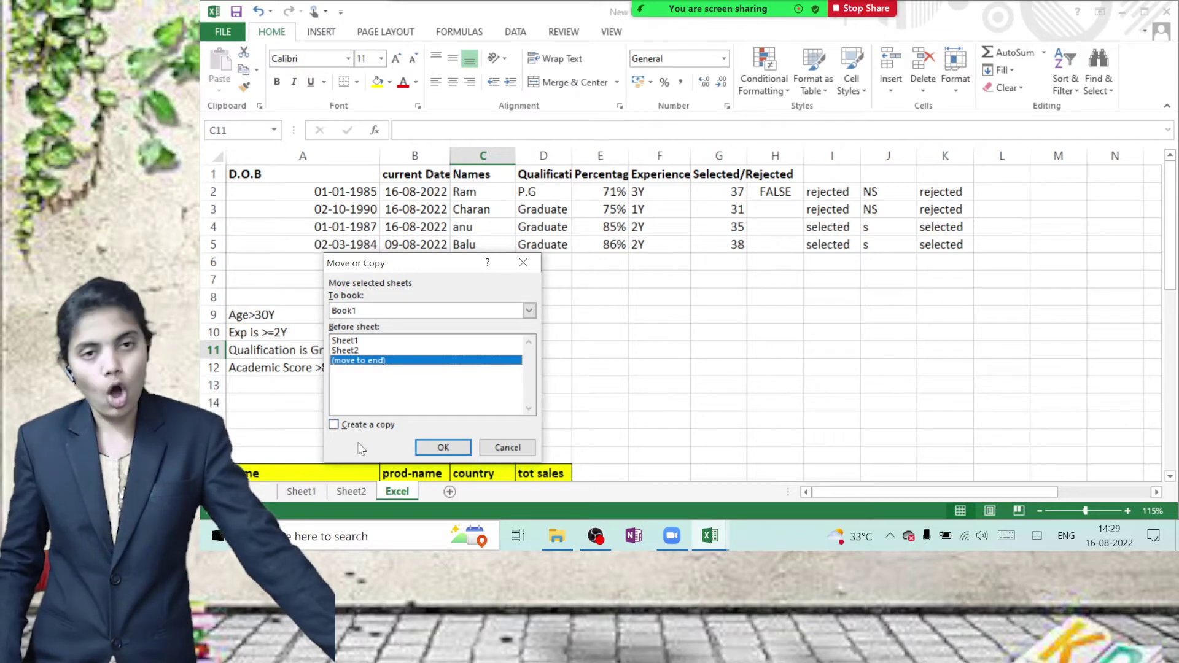
left_click(451, 455)
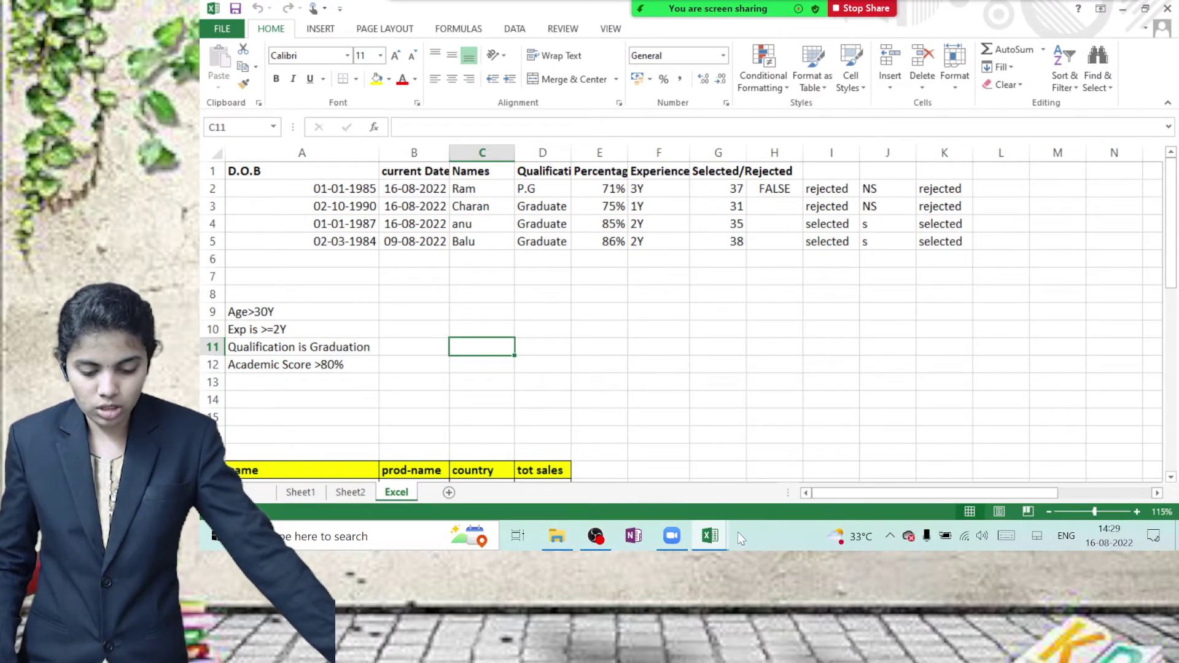
Switch back to the New Microsoft Excel Worksheet workbook and check its Sheet1 and Sheet2.
left_click(712, 537)
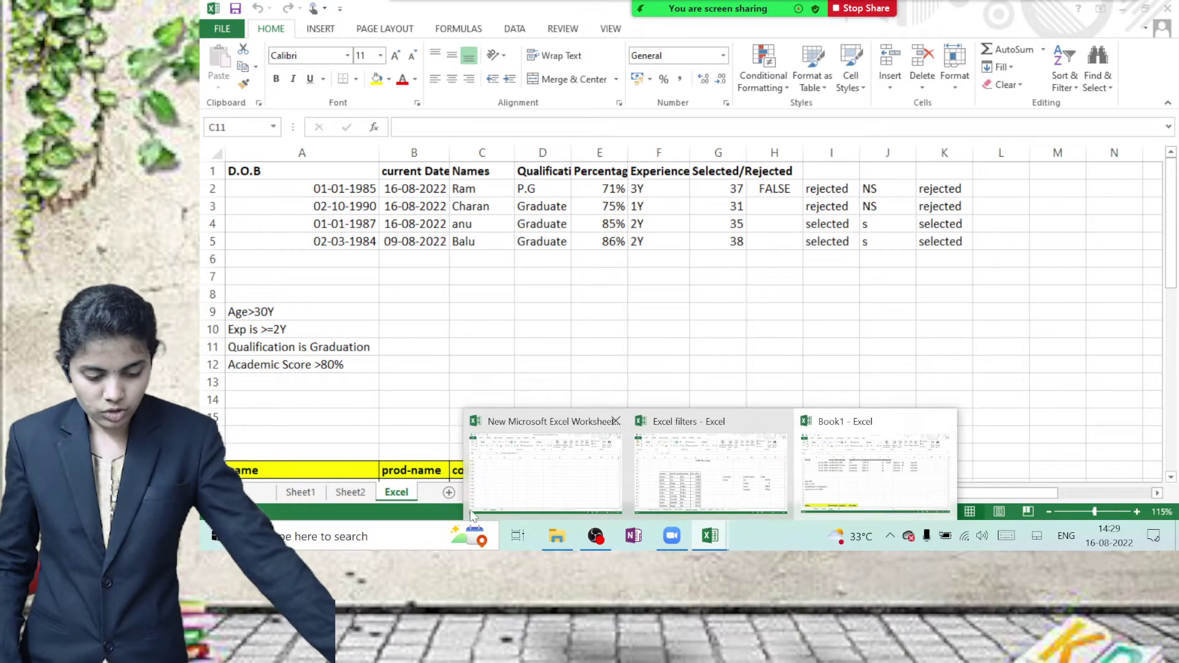
left_click(485, 485)
left_click(301, 491)
left_click(346, 494)
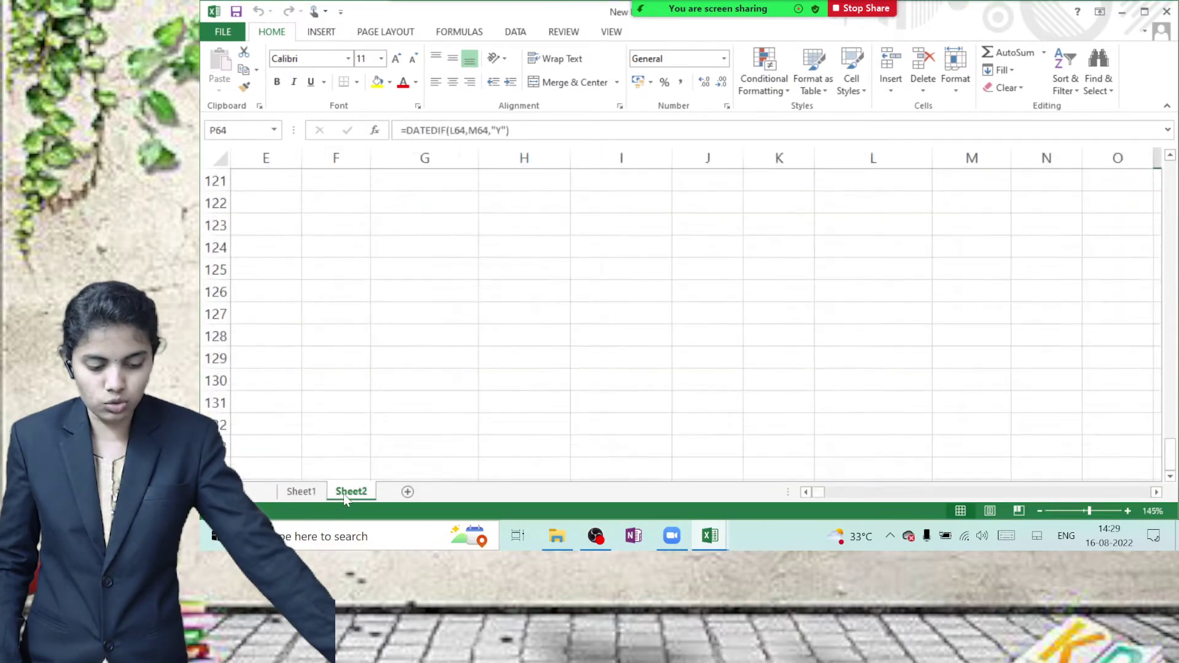
Review the contents of Sheet2 up to its earlier rows and switch to the Book1 workbook.
scroll(424, 424, "up", 20)
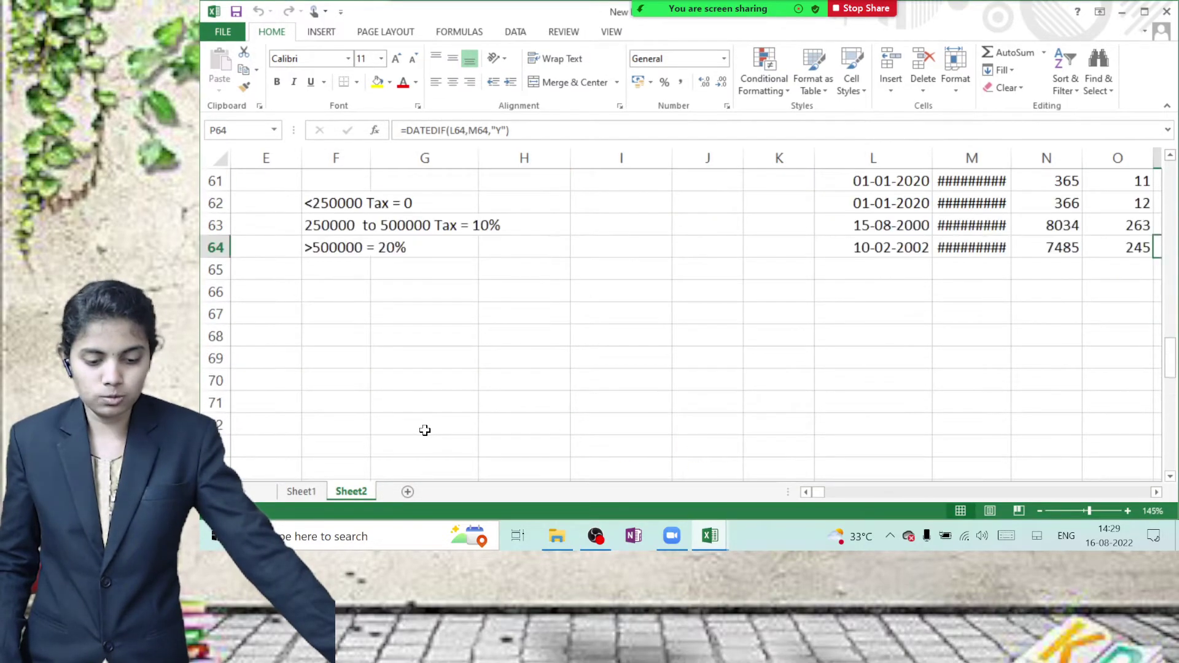
scroll(424, 431, "up", 12)
mouse_move(722, 539)
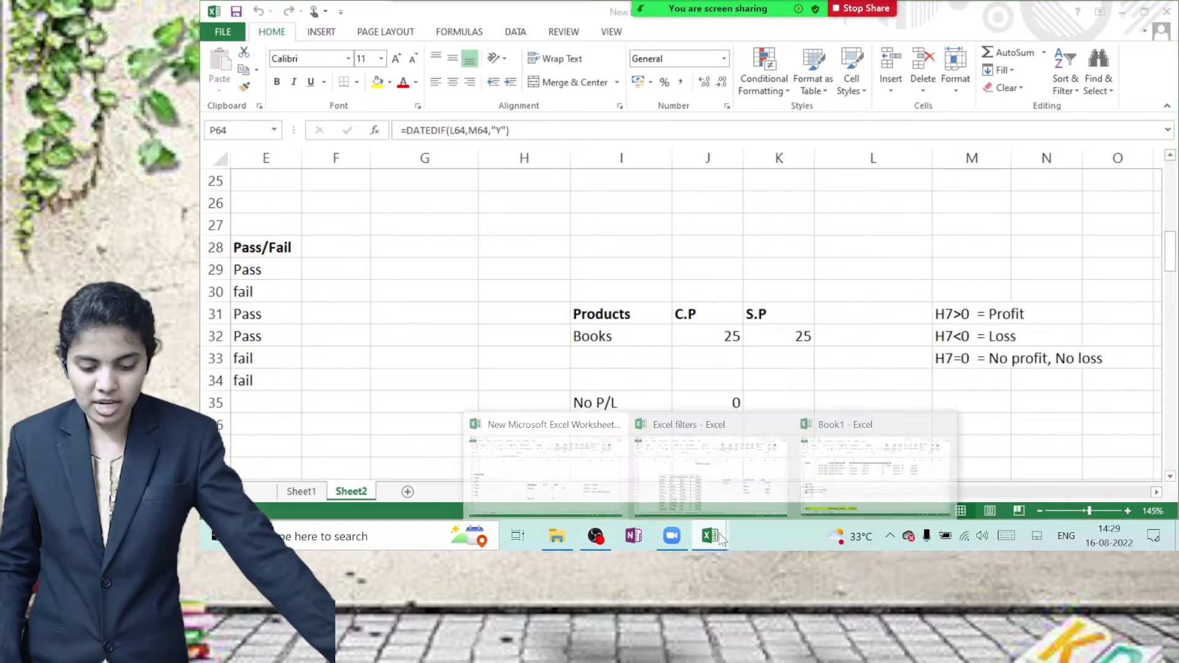
left_click(860, 485)
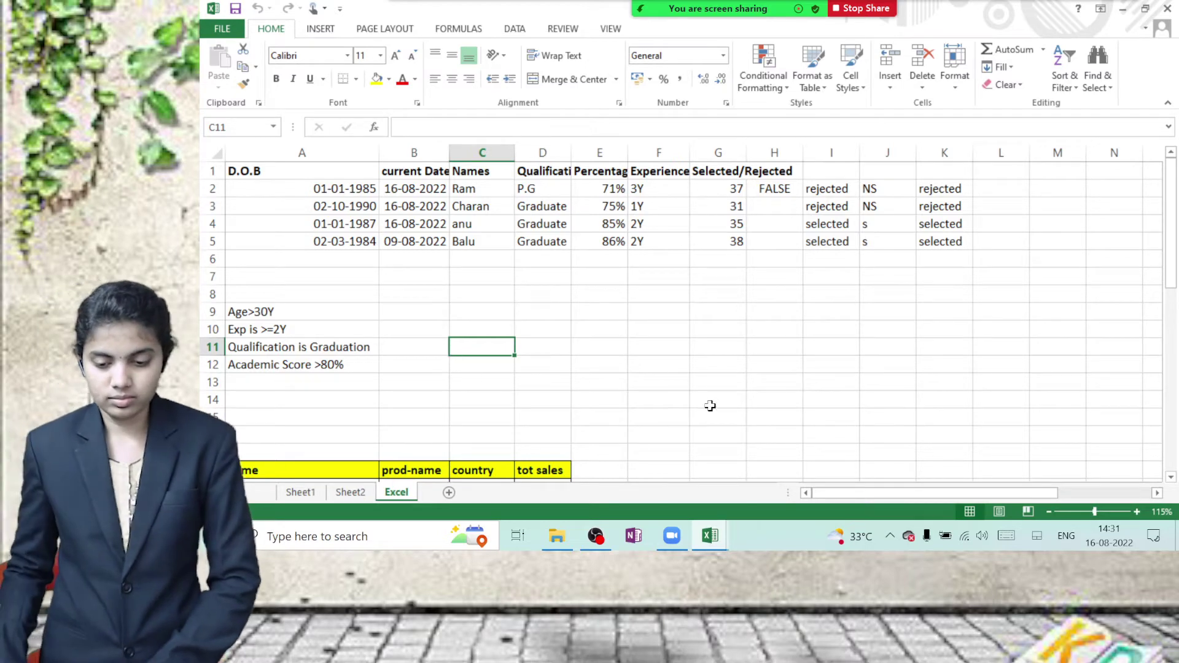
left_click(672, 350)
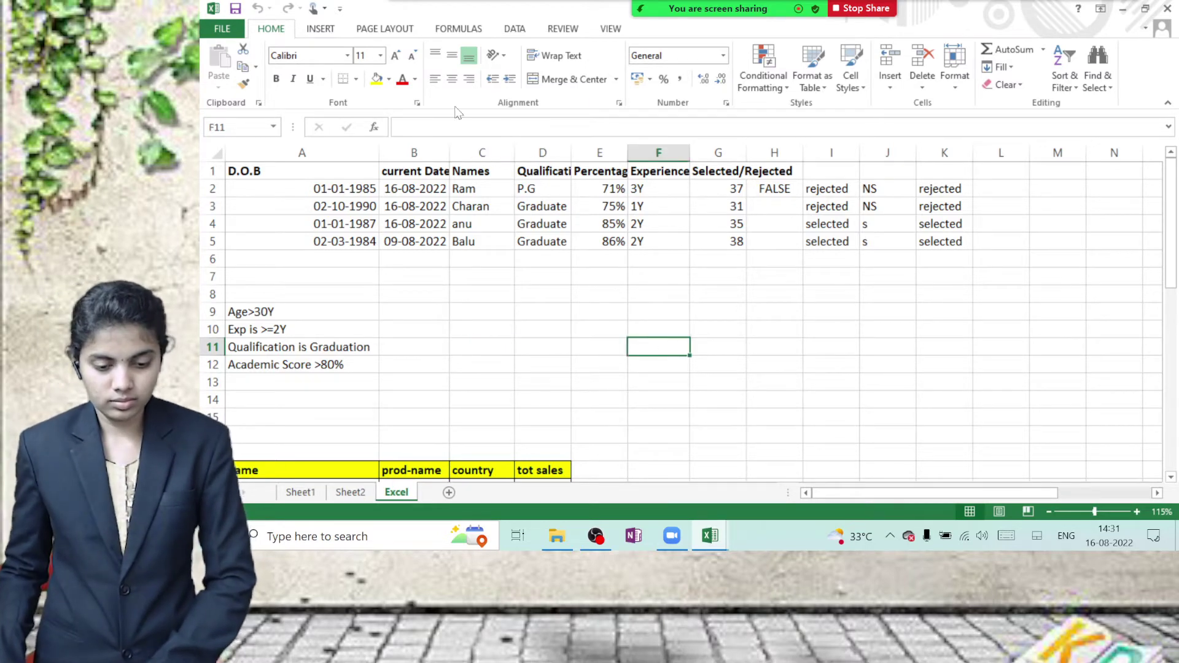
left_click(601, 34)
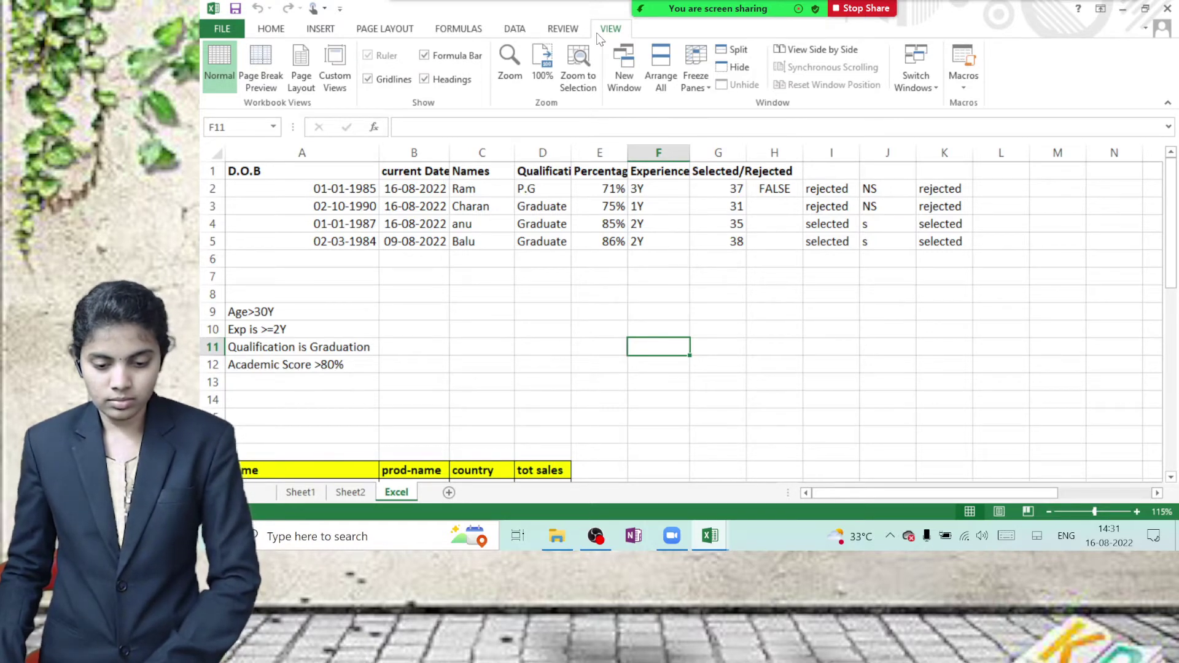
left_click(566, 30)
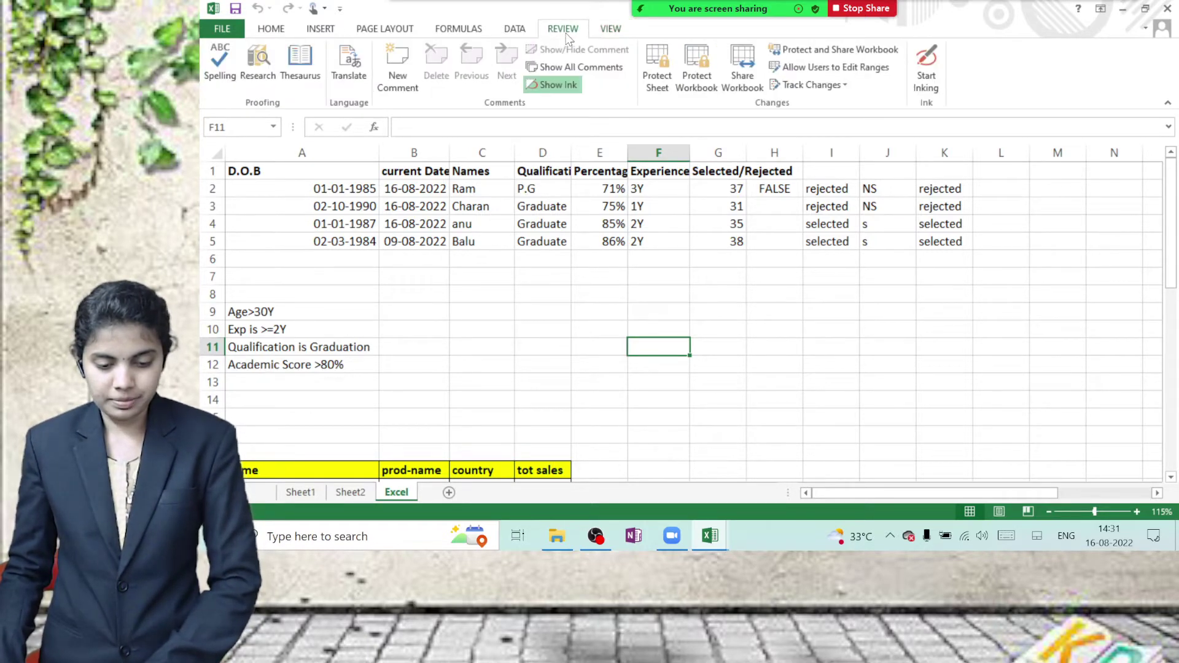
left_click(517, 32)
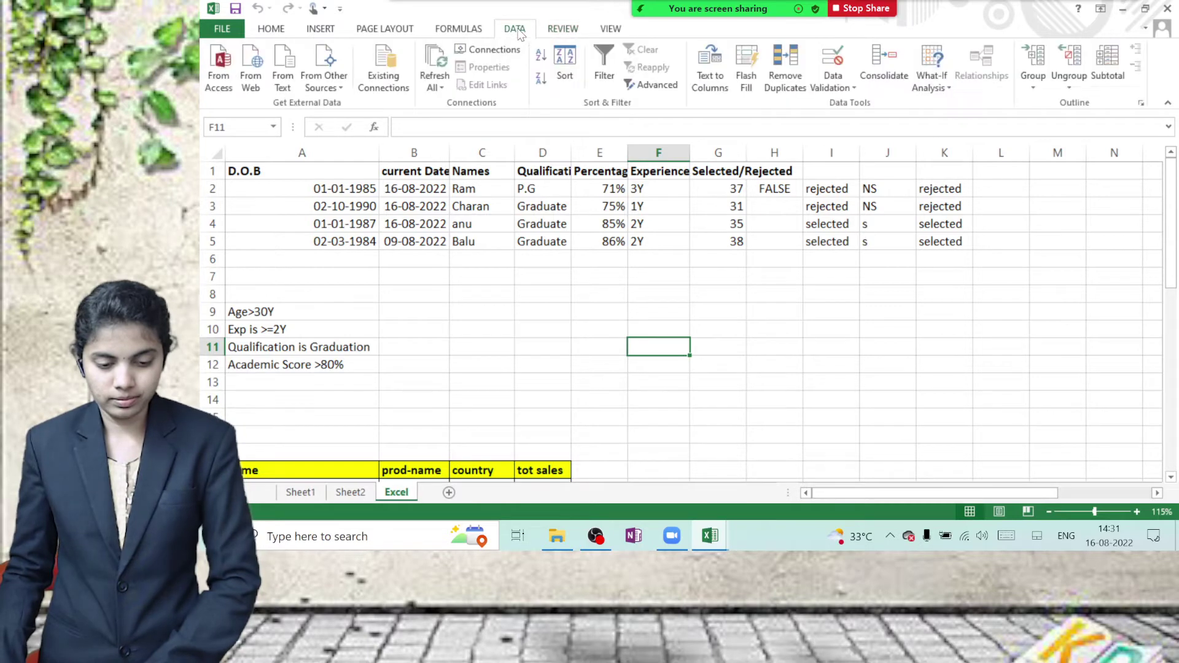
Freeze the panes above row 4 of the Excel worksheet and scroll to test the frozen rows.
left_click_drag(297, 222, 737, 238)
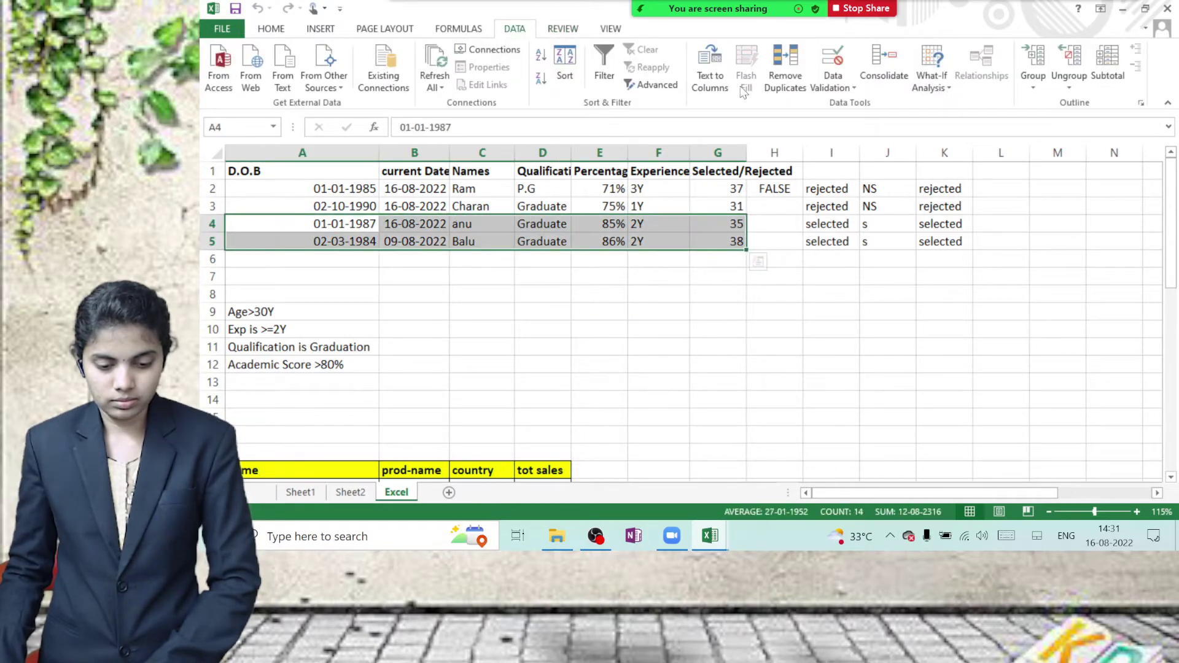
left_click(611, 30)
left_click(696, 73)
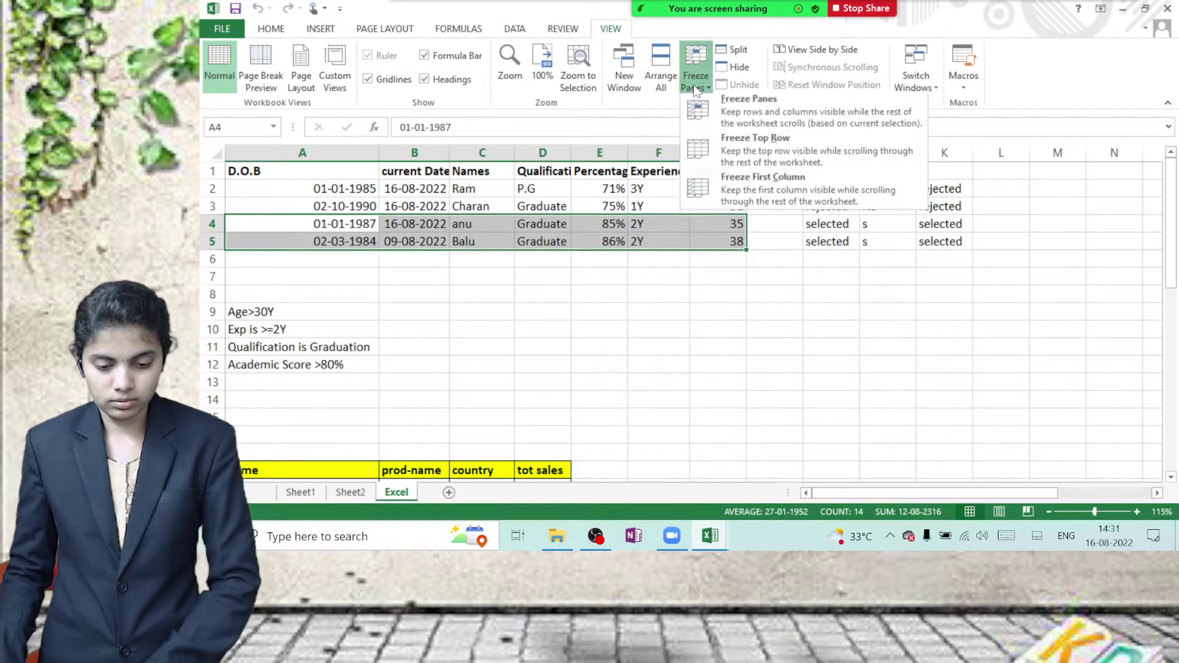
left_click(699, 116)
left_click(608, 343)
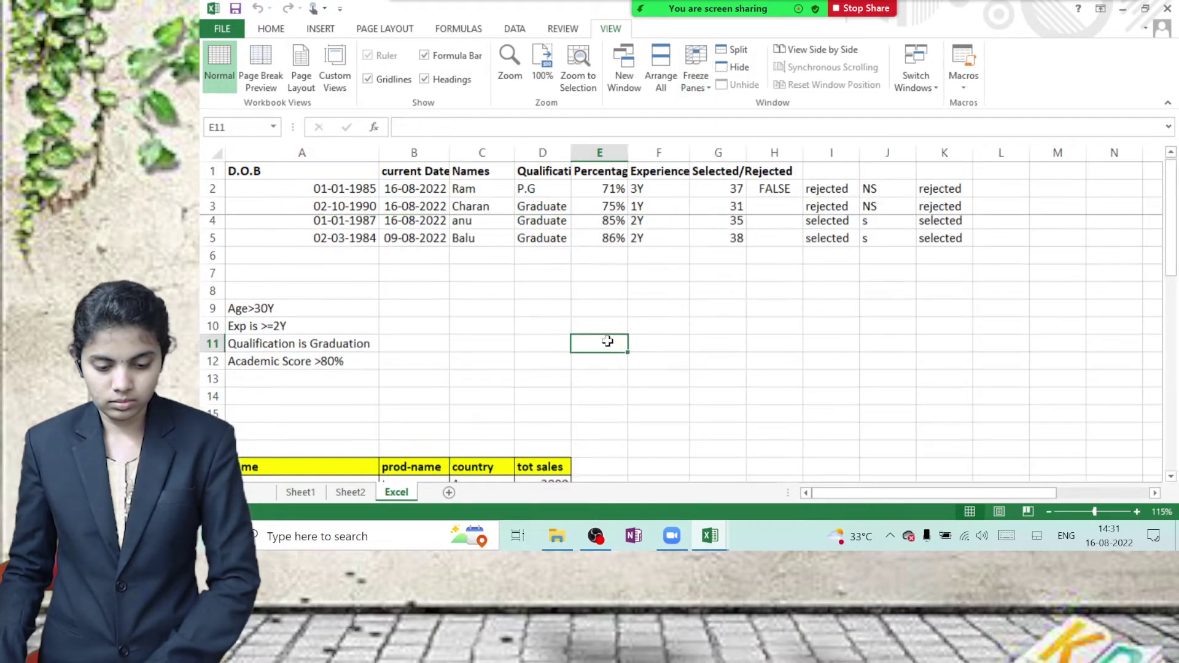
scroll(607, 341, "down", 2)
scroll(608, 340, "up", 2)
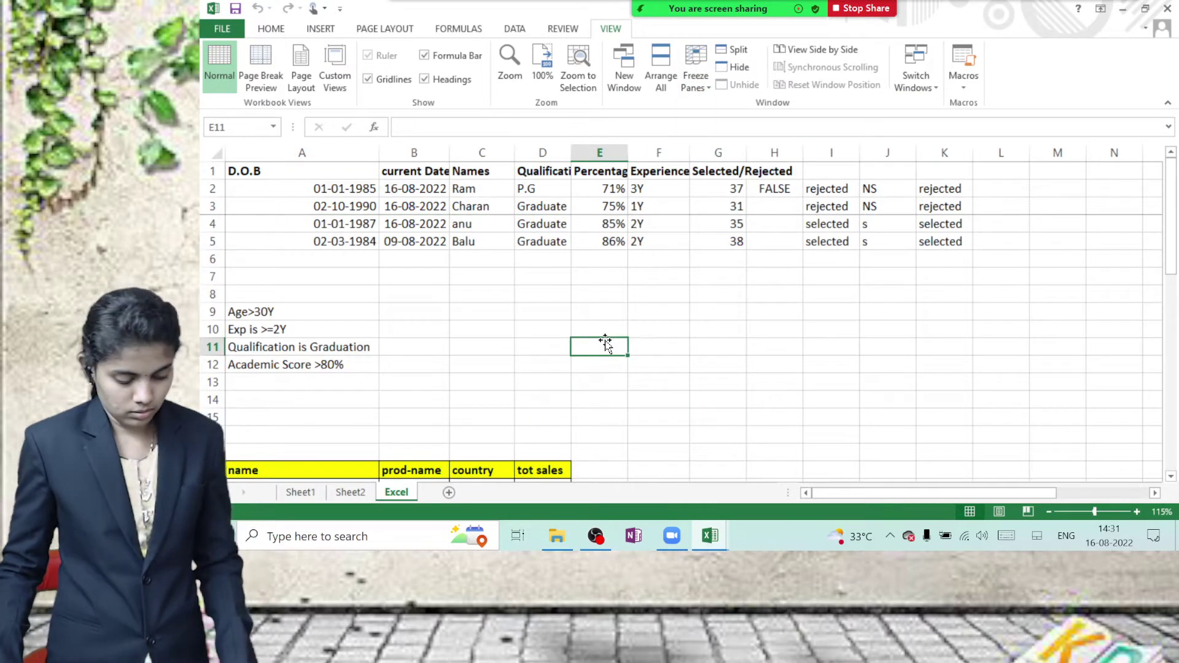
Unfreeze the panes of the Excel worksheet.
left_click(455, 282)
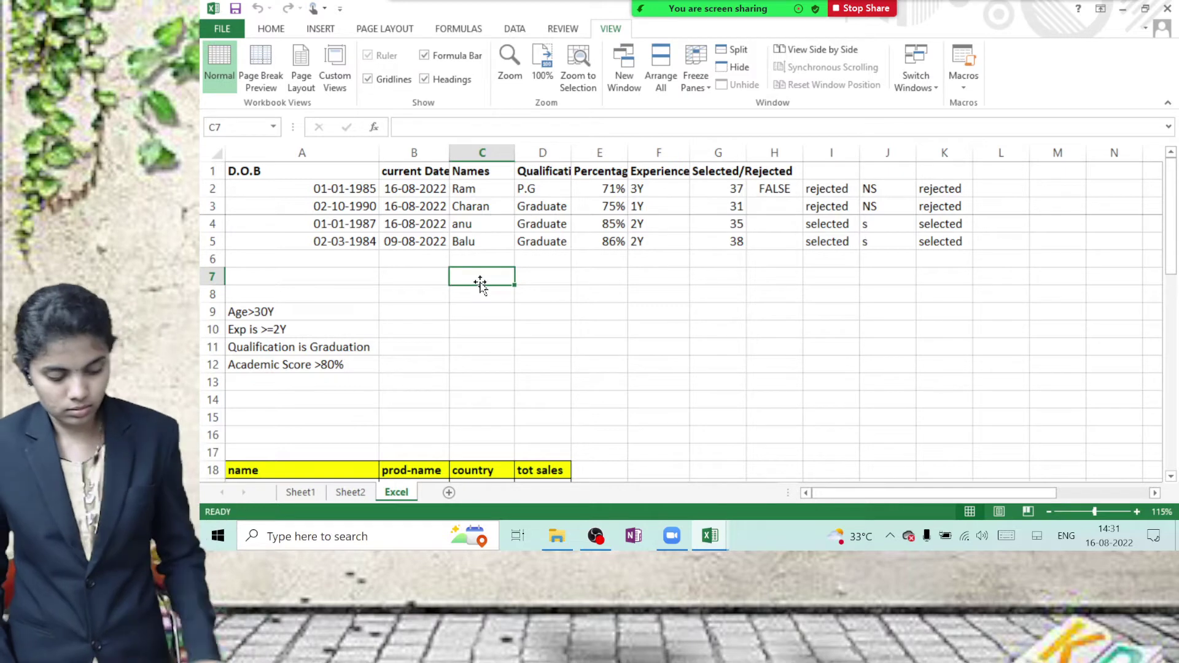
left_click(699, 85)
left_click(725, 111)
left_click(600, 344)
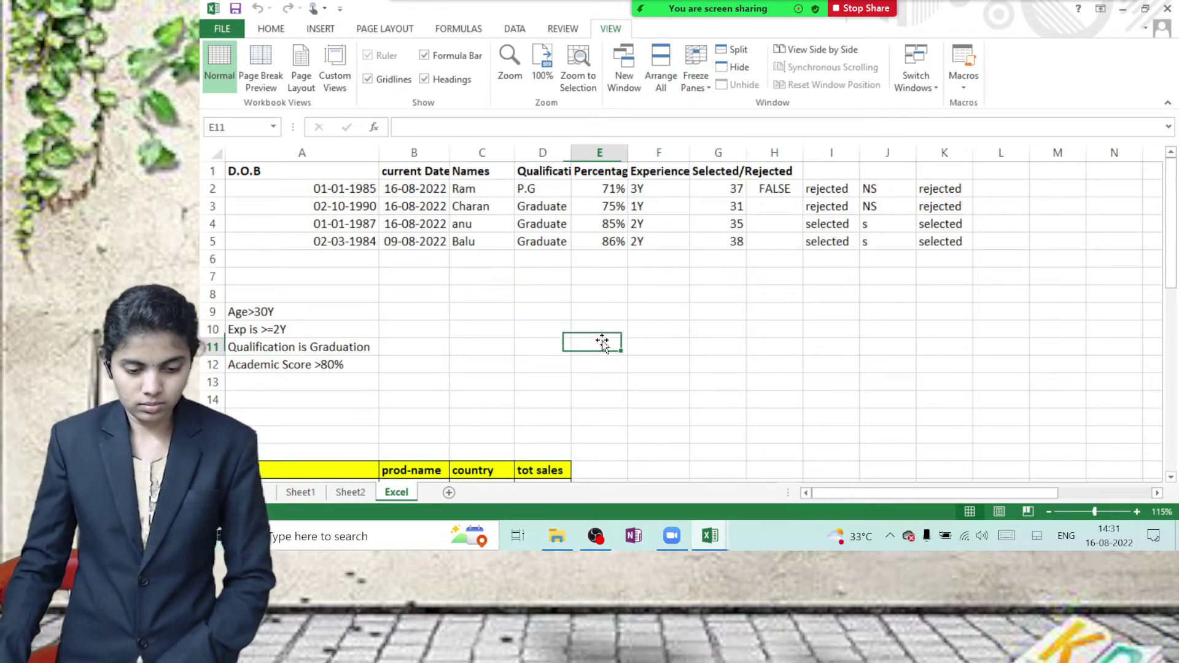
Look over Sheet2 of the New Microsoft Excel Worksheet workbook, then switch to the Excel filters workbook and maximize its window.
left_click(712, 535)
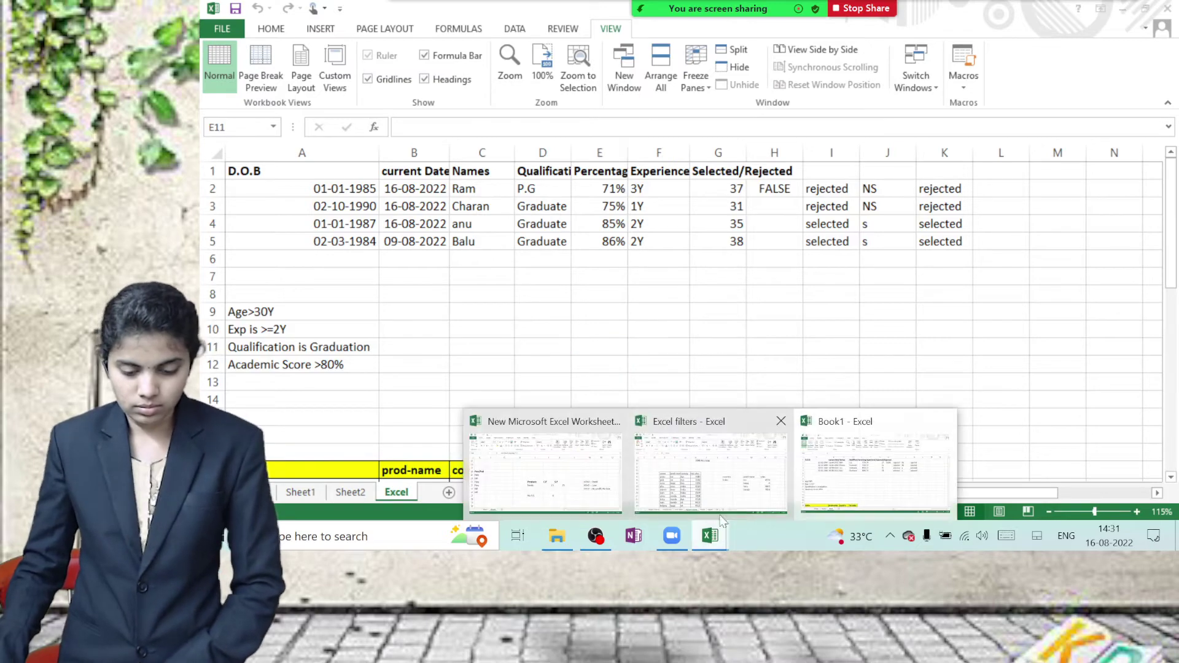
left_click(704, 492)
scroll(655, 389, "up", 8)
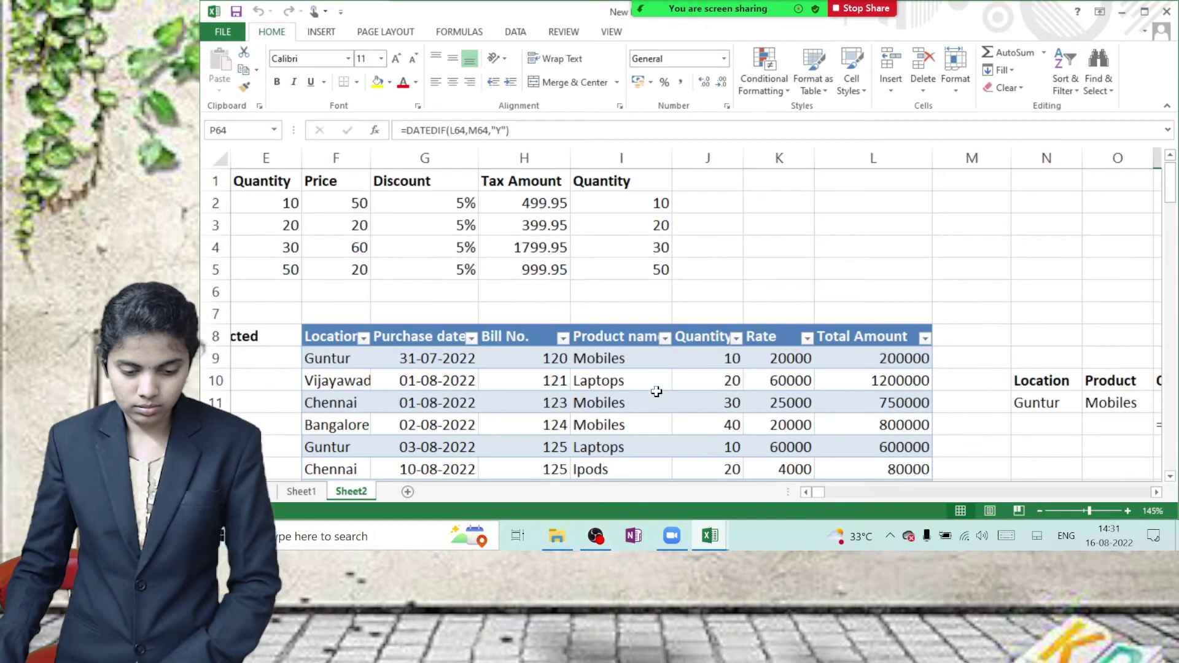
left_click(722, 536)
left_click(711, 473)
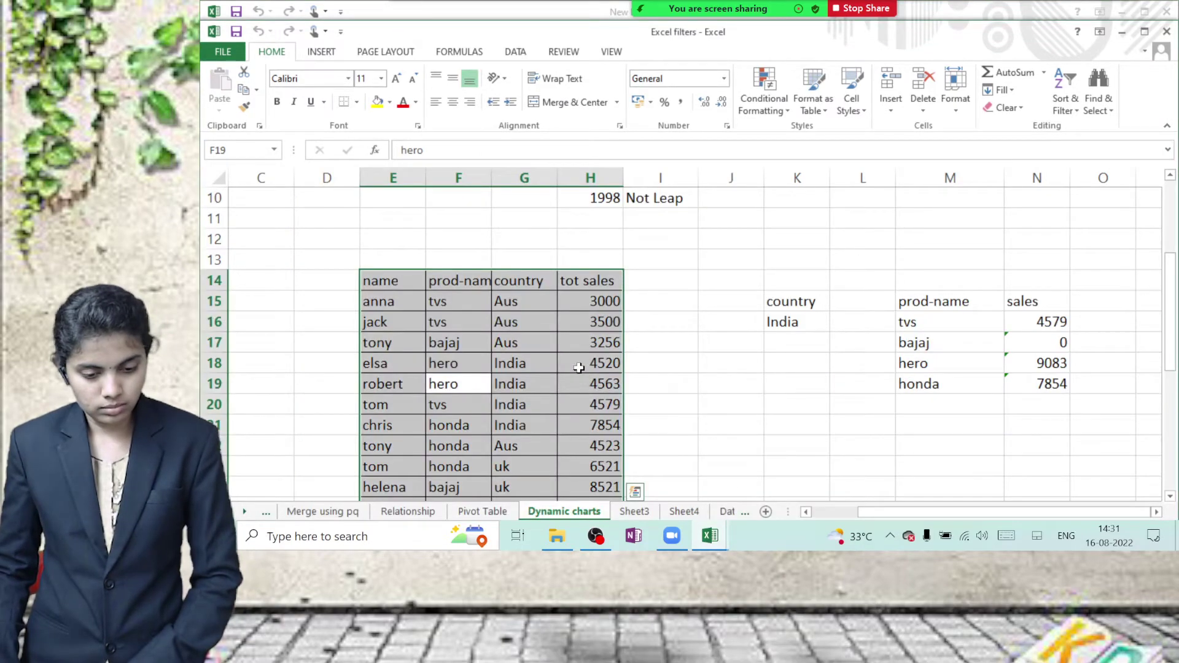
left_click(583, 366)
left_click(1144, 32)
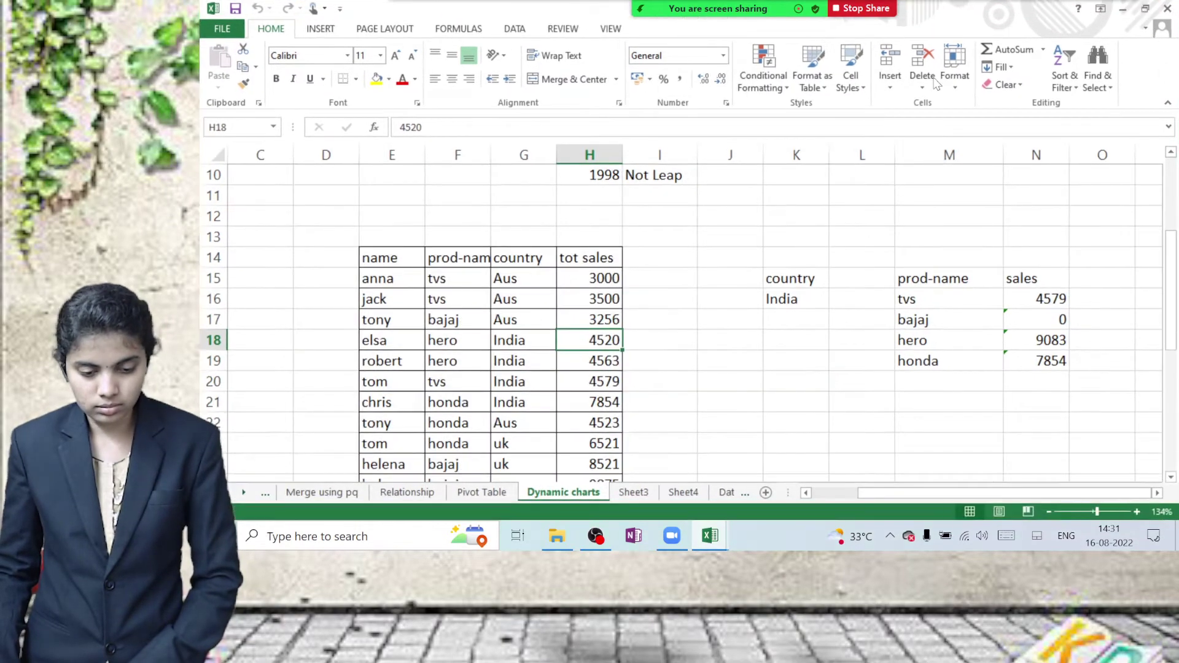
left_click(551, 27)
left_click(516, 36)
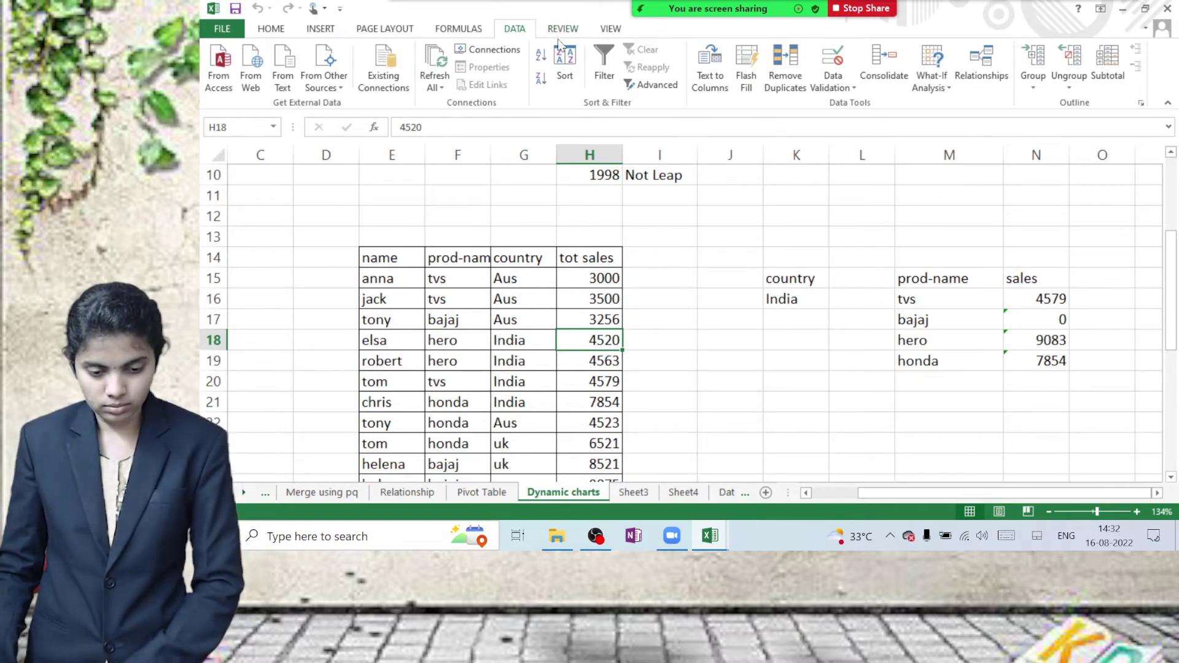
left_click(473, 32)
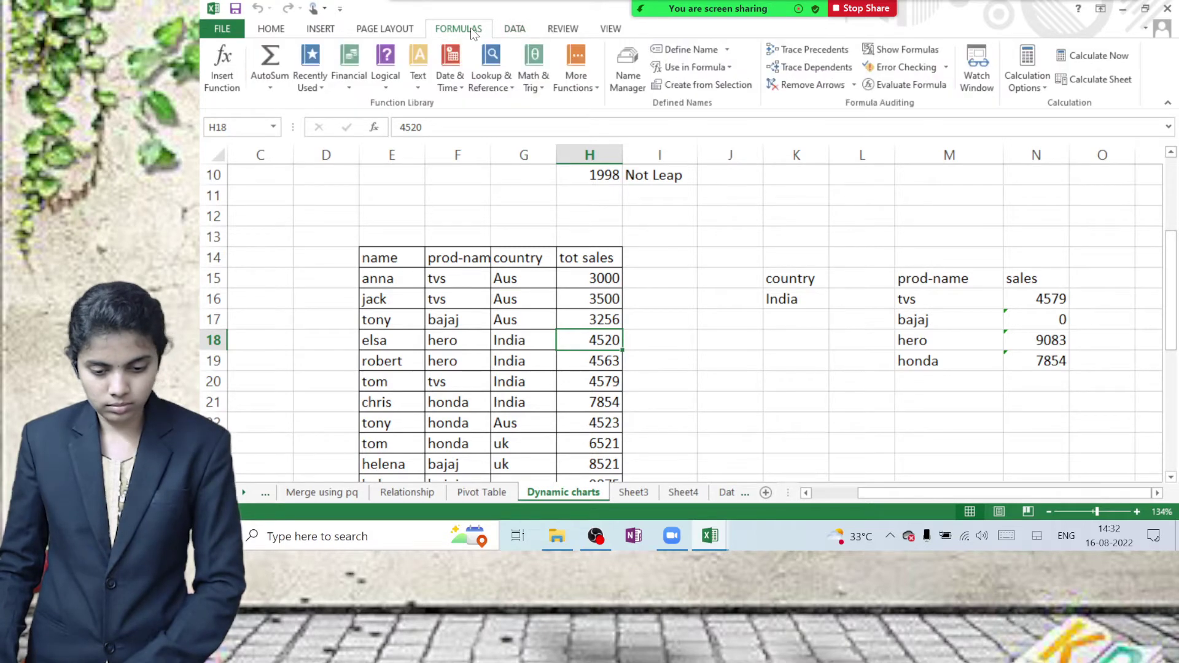
left_click(383, 32)
left_click(335, 32)
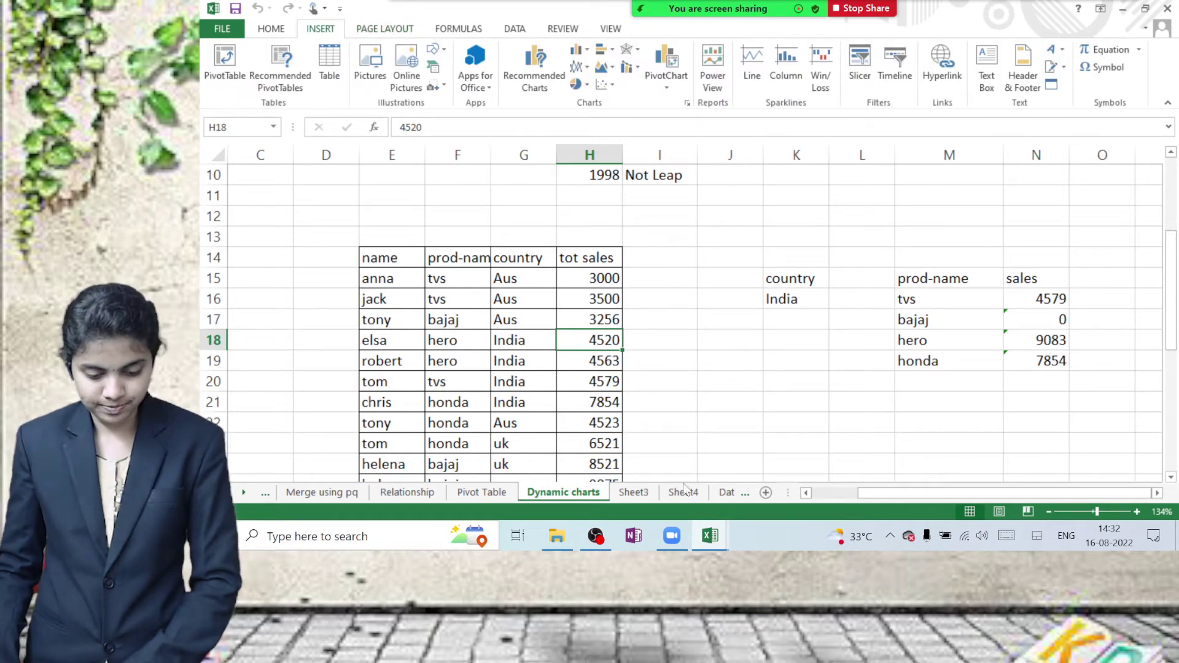
left_click(717, 536)
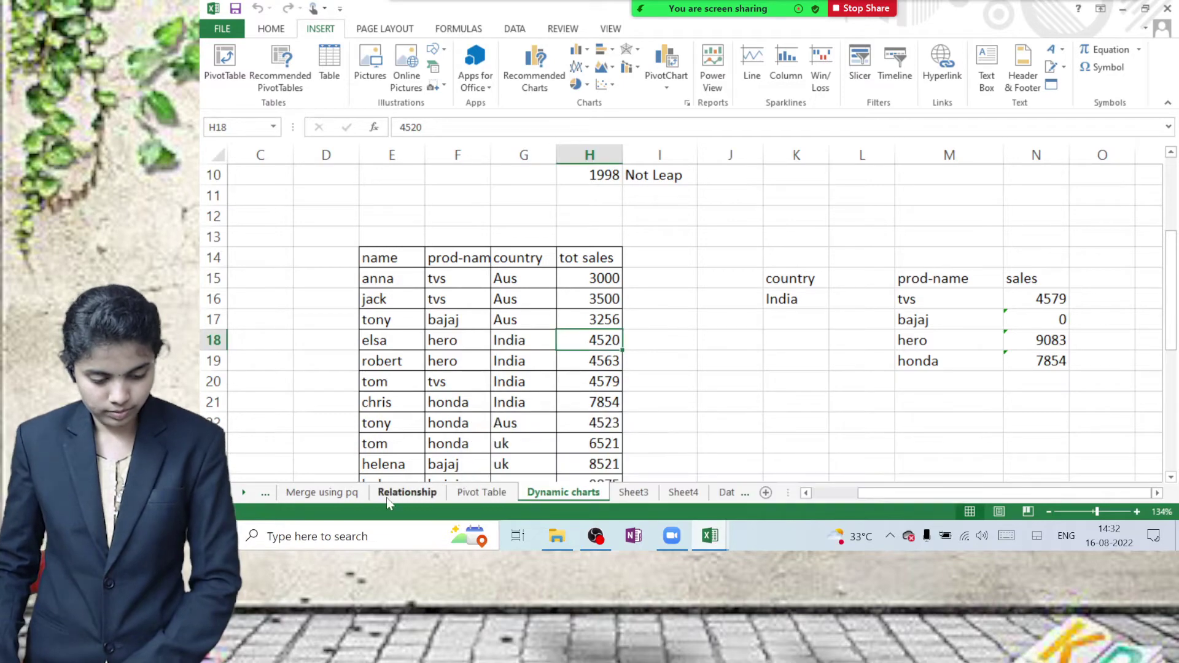
Open the Pivot Table sheet and autofit the width of the sales column G.
left_click(322, 493)
left_click(482, 491)
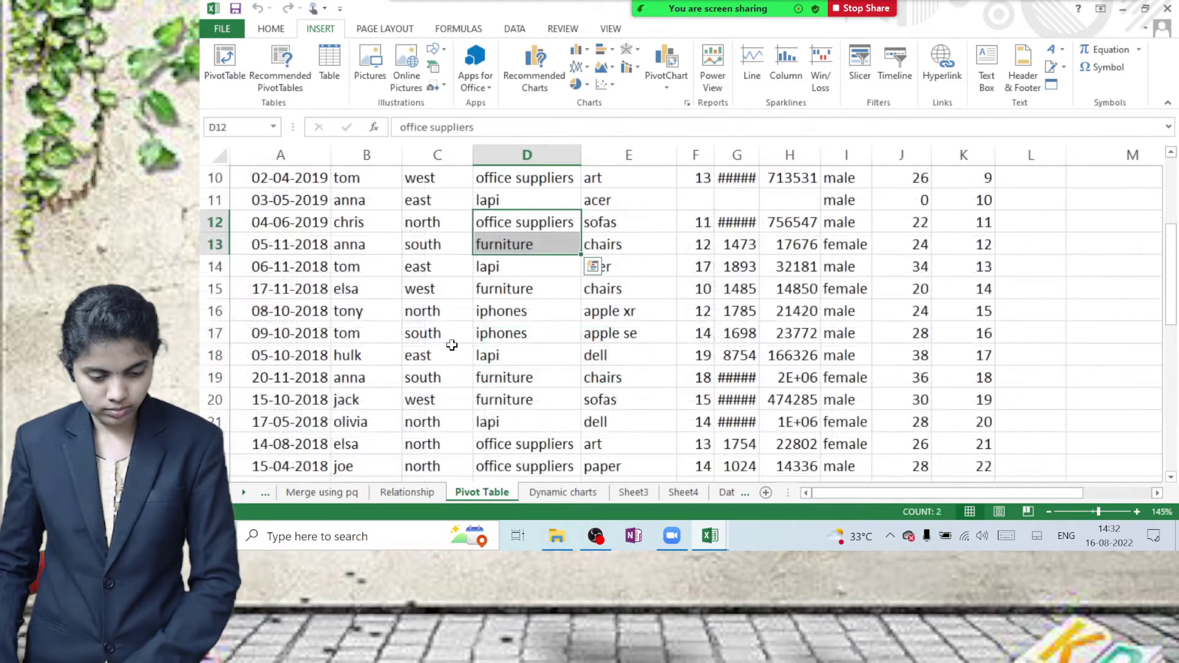
scroll(432, 344, "up", 3)
left_click(433, 335)
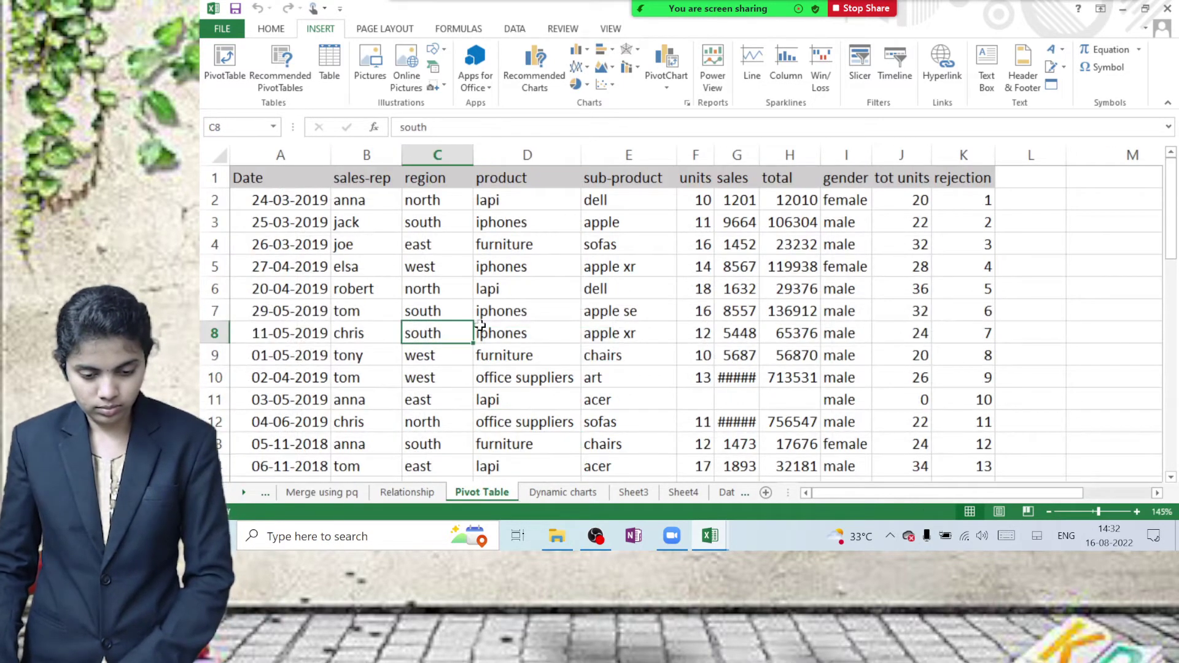
double_click(762, 154)
left_click(626, 405)
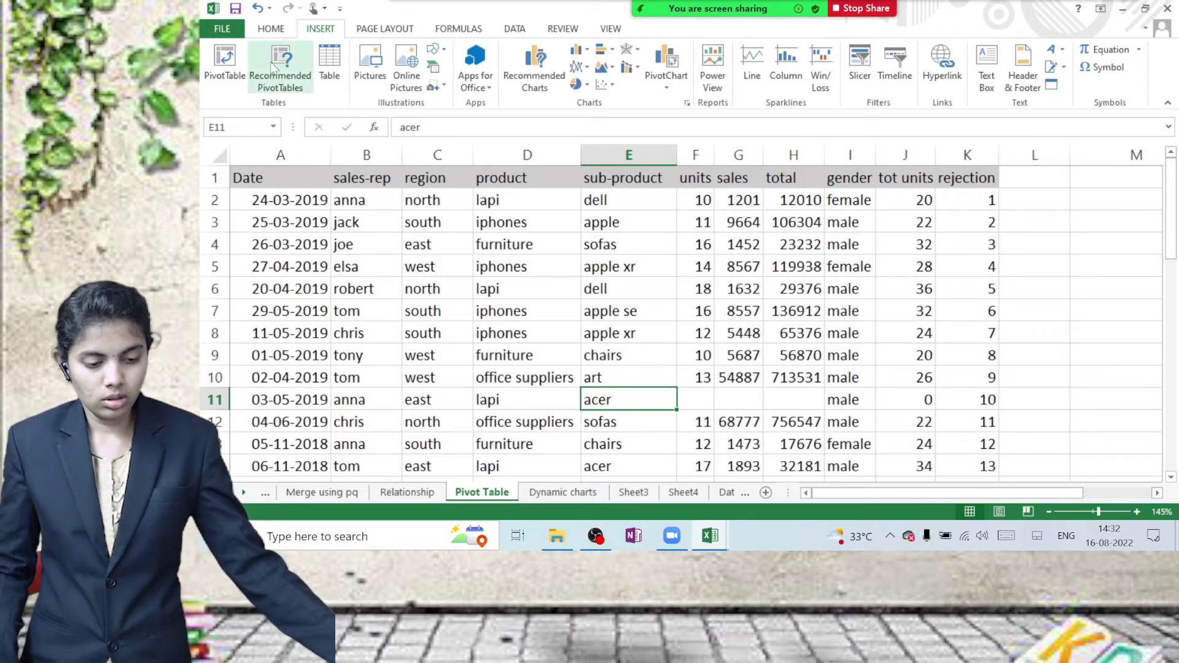
Add filters to the sales data headers and filter the product column to show only lapi.
left_click(276, 34)
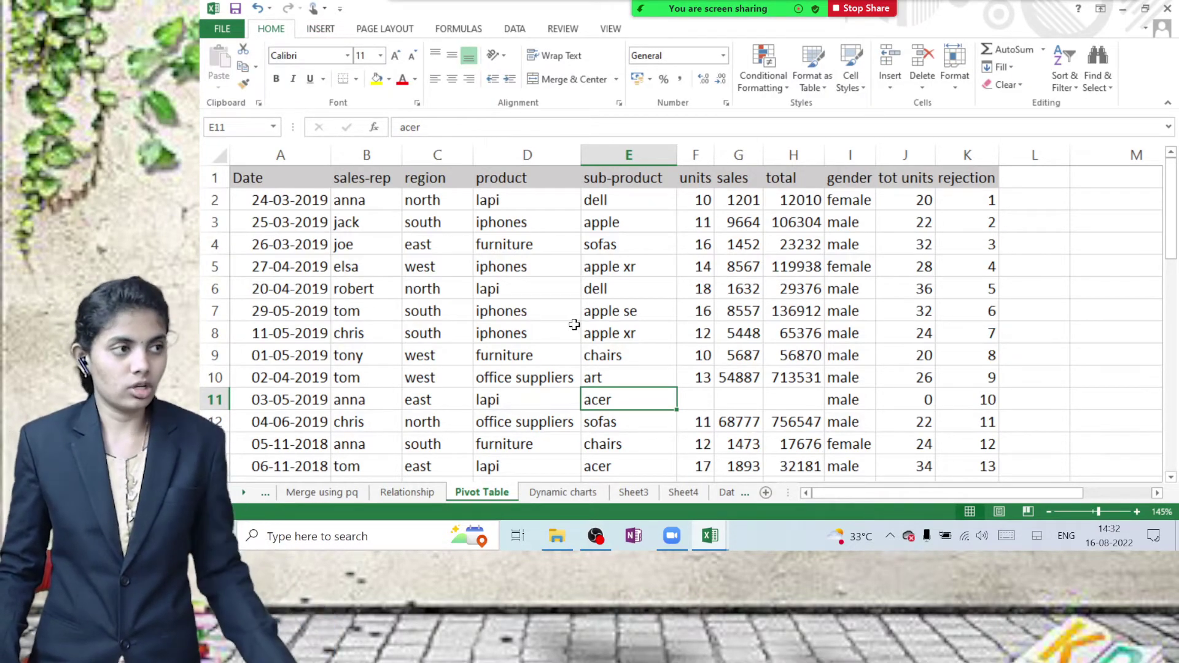
scroll(576, 324, "down", 1)
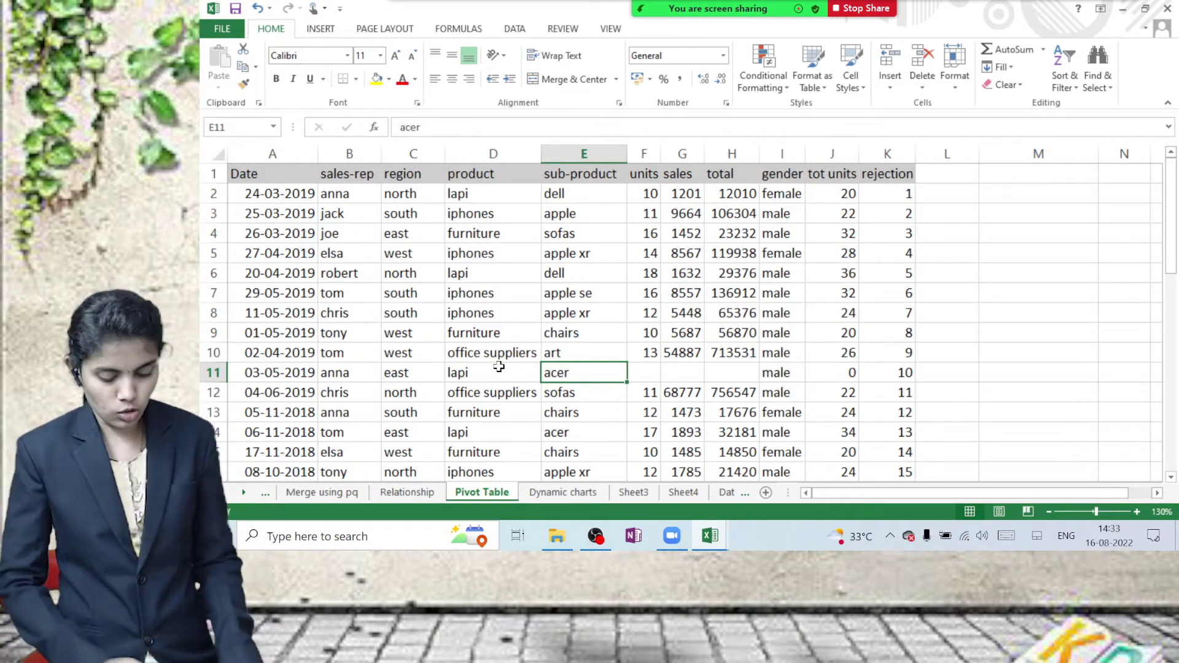
key("ctrl+shift+l")
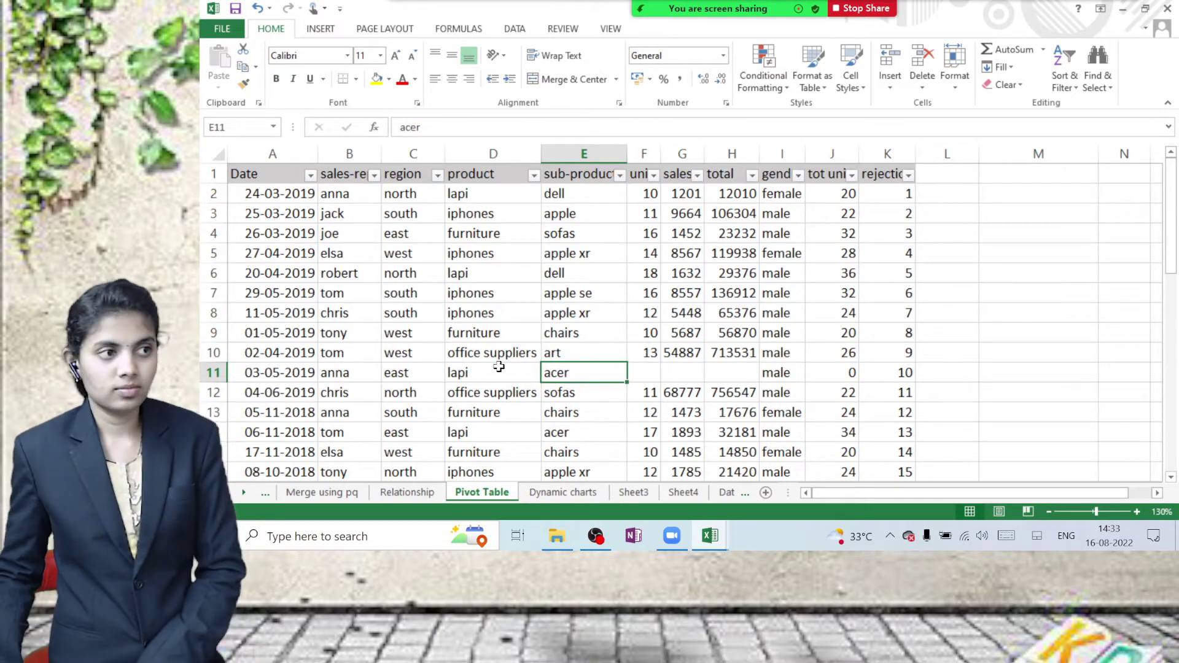
left_click(533, 175)
left_click(380, 325)
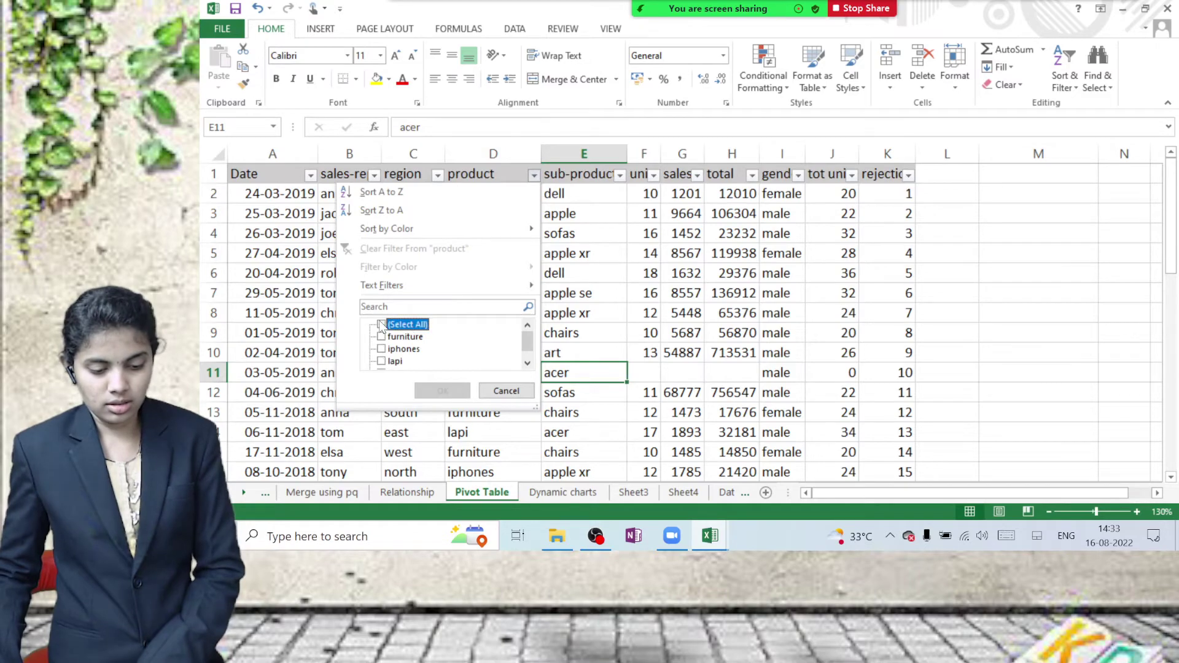
scroll(383, 335, "down", 1)
scroll(382, 359, "up", 1)
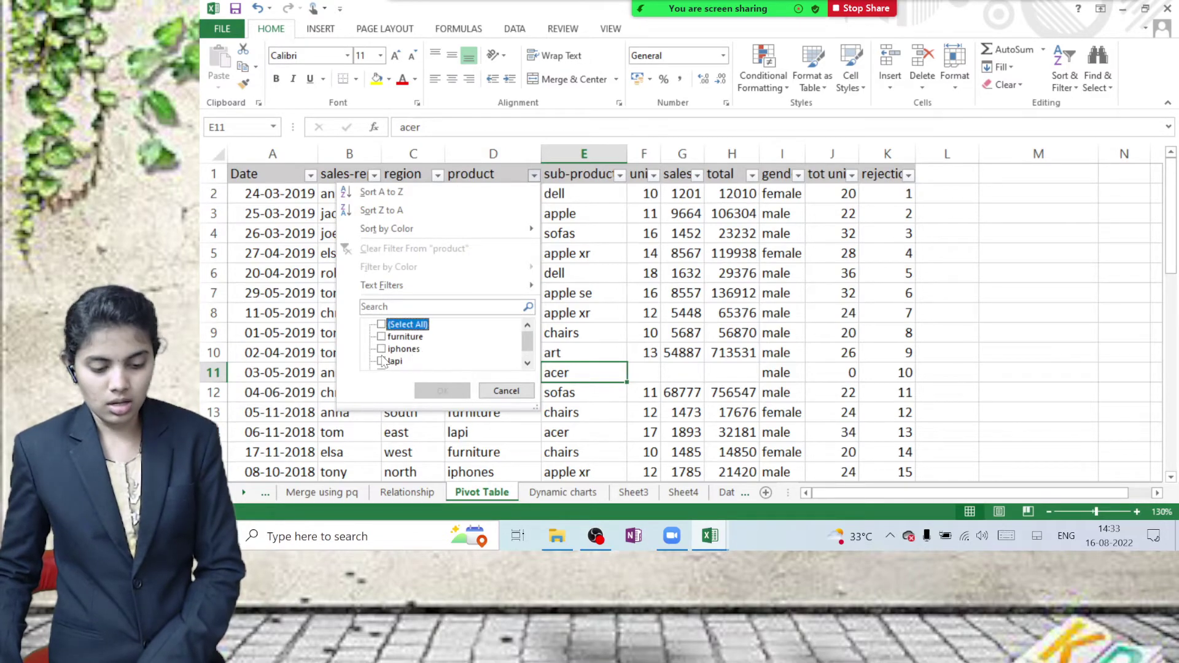
left_click(381, 362)
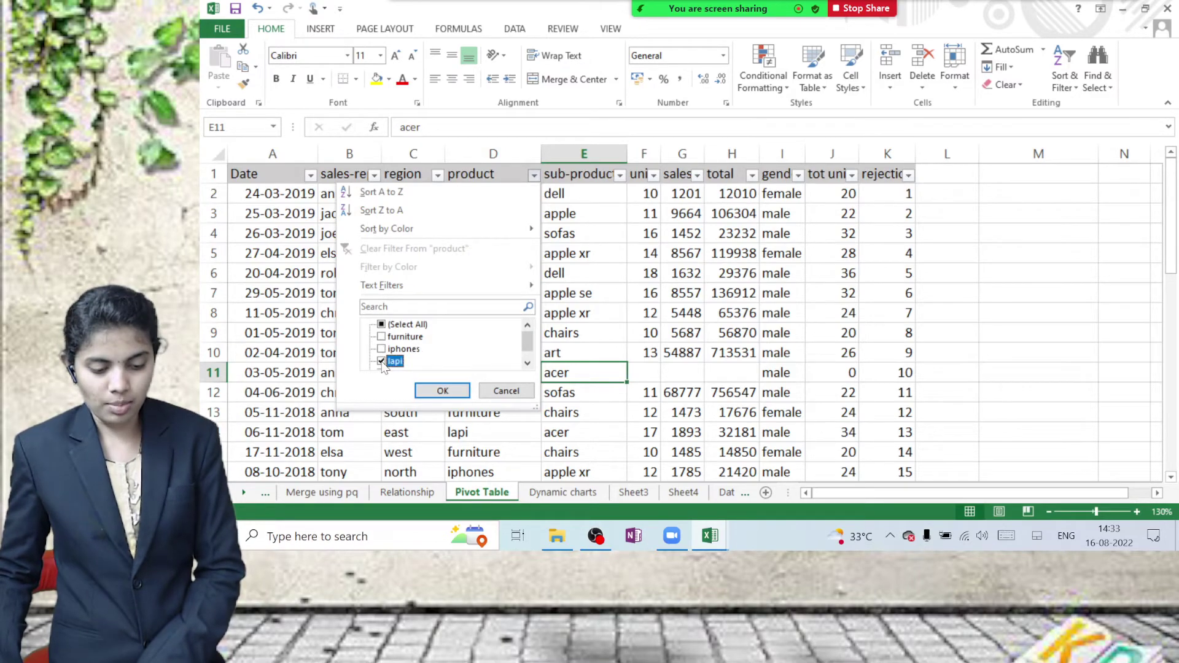
left_click(443, 390)
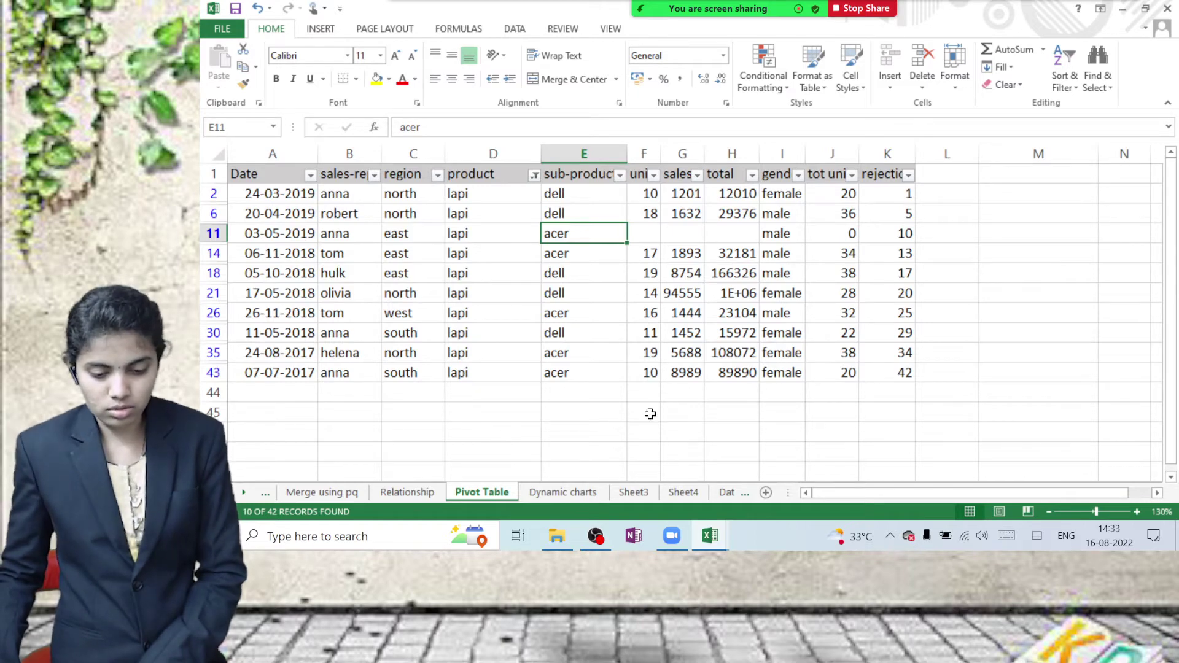
Enter a SUBTOTAL formula with function number 9 in G44 to sum the sales range G12:G43.
left_click(683, 394)
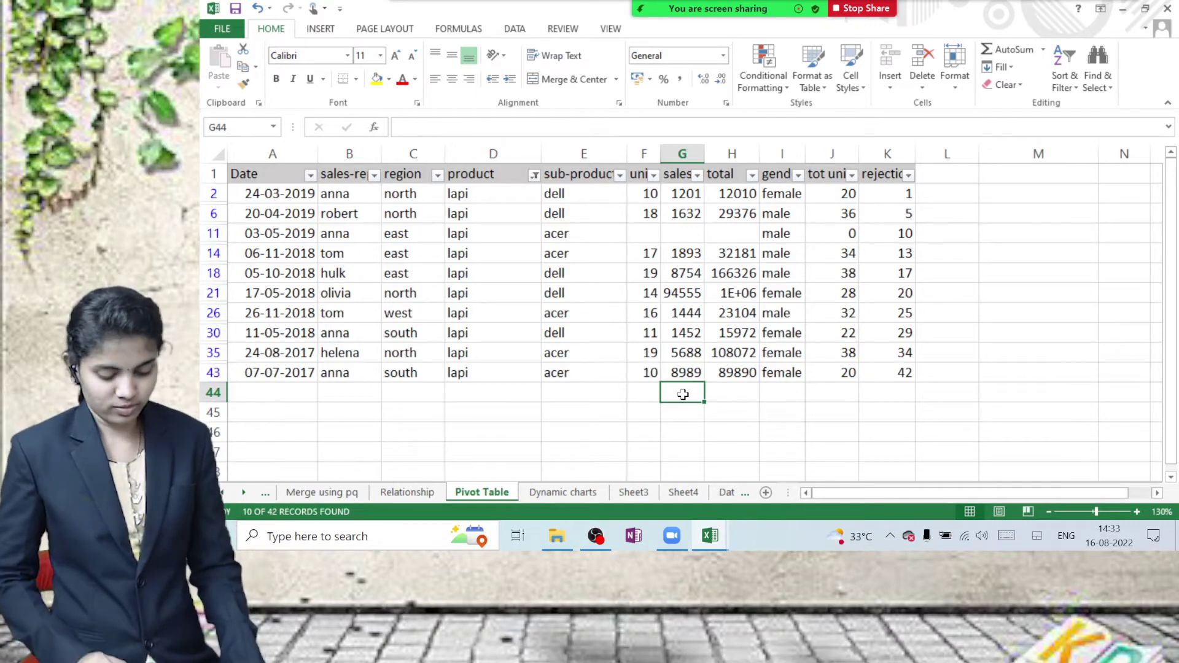
type("=SUBTOTAL(9,")
key("Up")
key("ctrl+shift+Up")
key("Return")
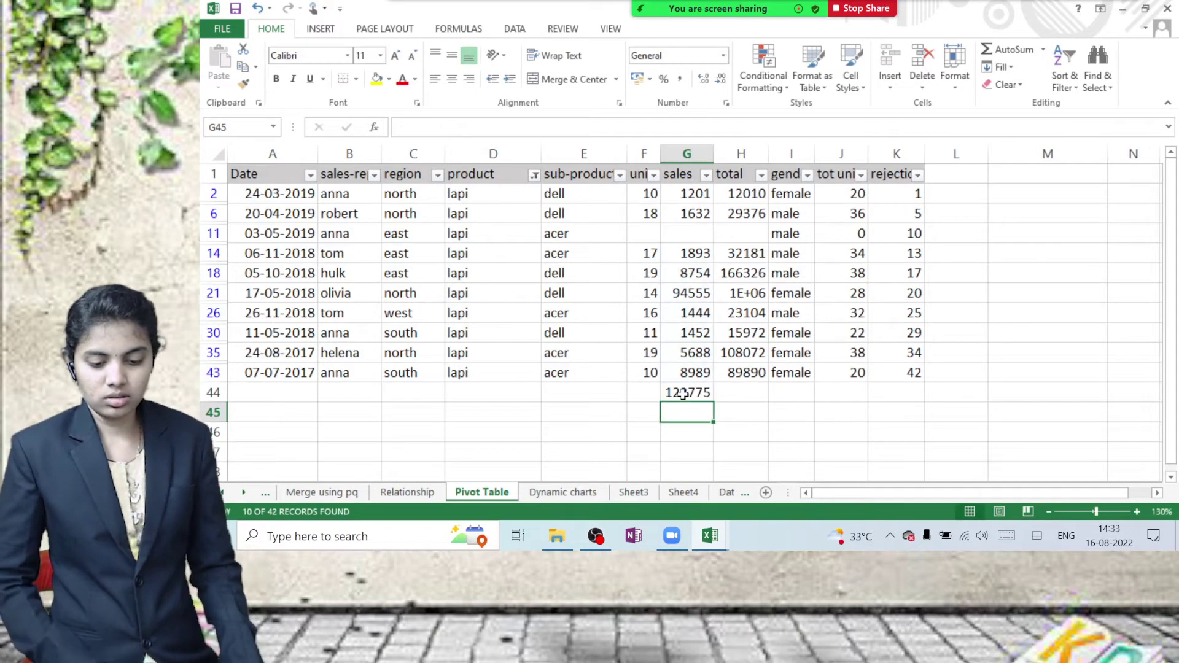
Inspect the range used by the SUBTOTAL formula in G44 and select the visible sales cells from G2 to G43 for comparison.
left_click(683, 394)
key("F2")
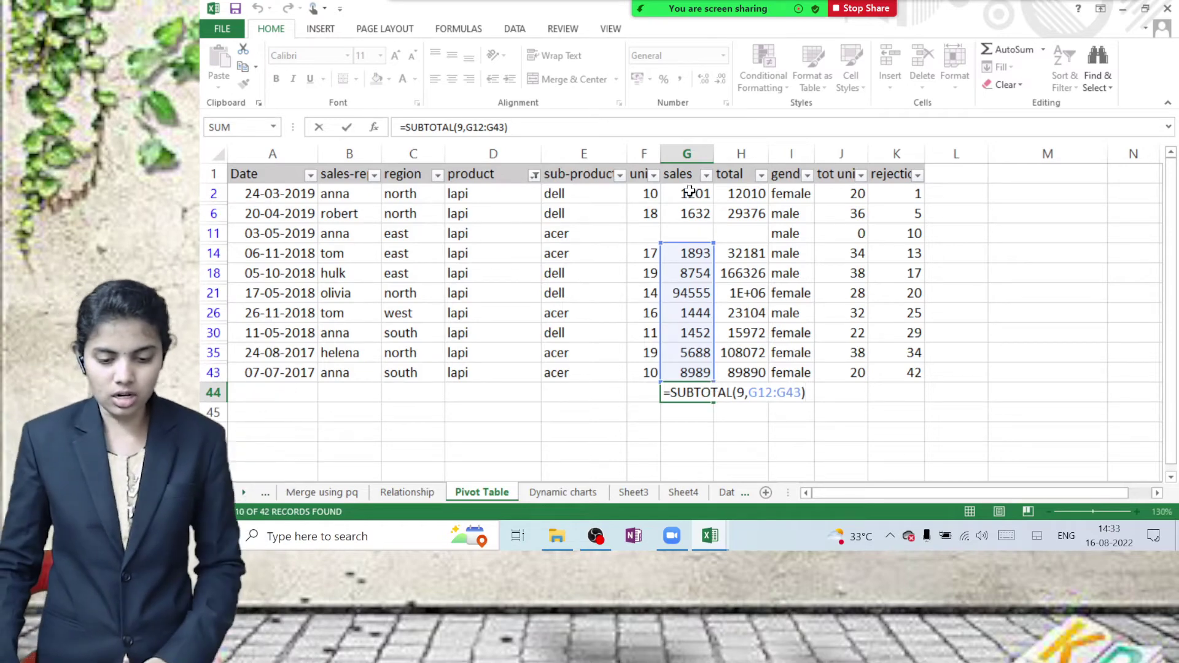
left_click_drag(690, 194, 706, 369)
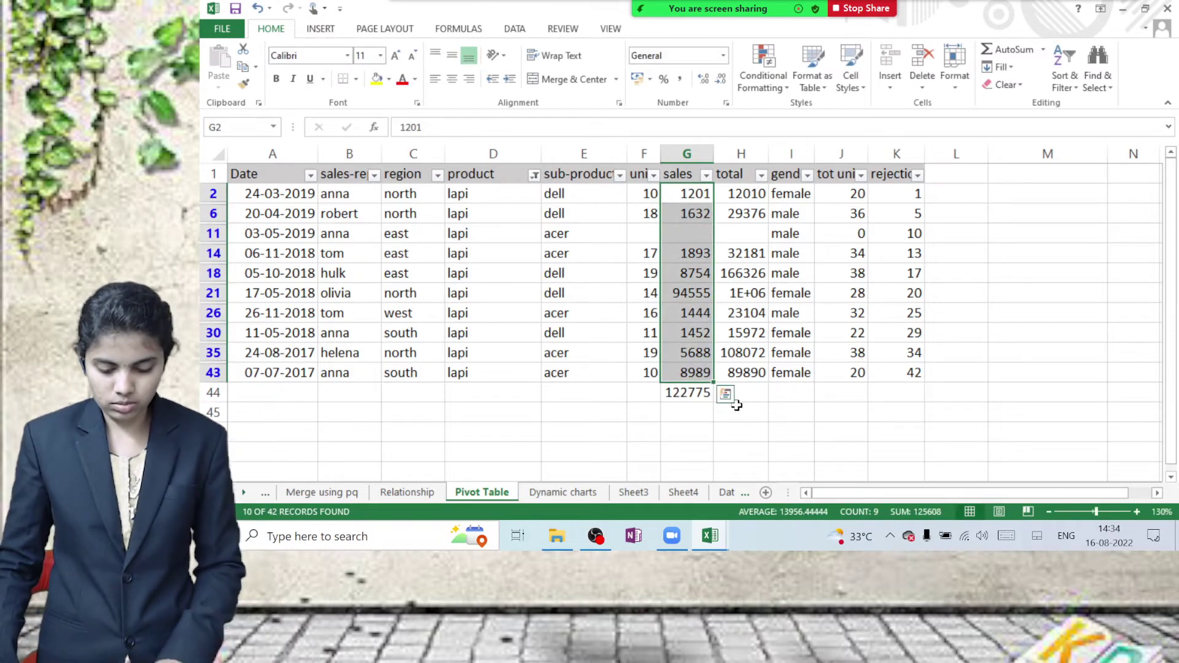
Correct the range of the SUBTOTAL formula in G44 to G2:G43.
double_click(707, 393)
left_click(754, 393)
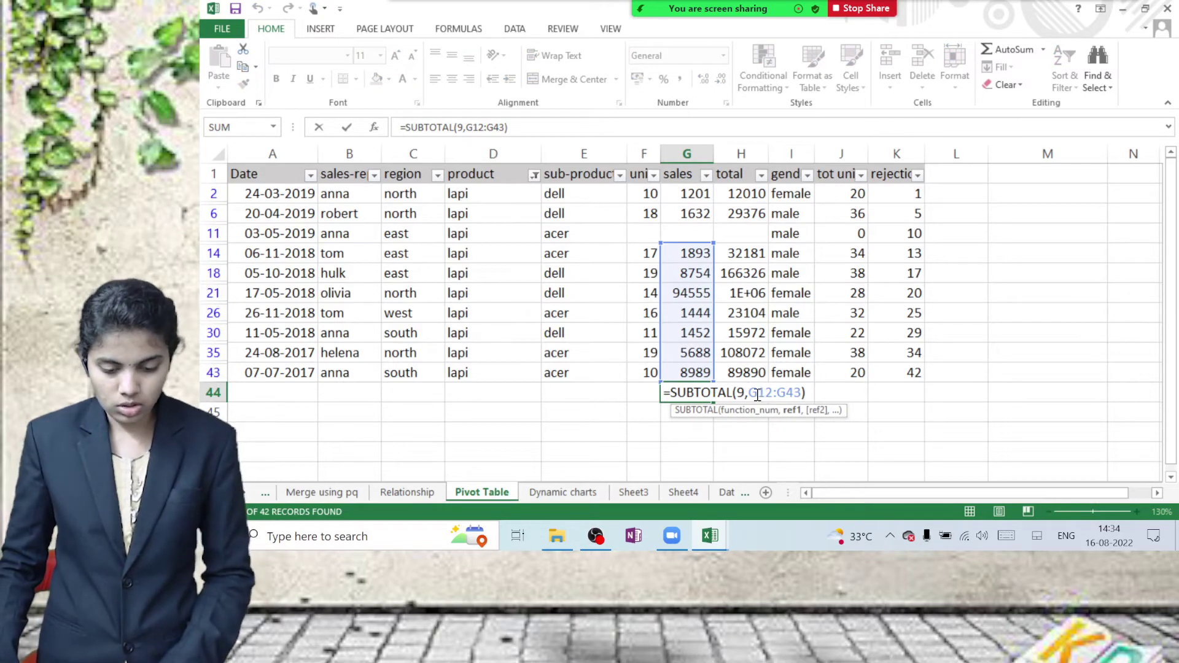
key("Delete")
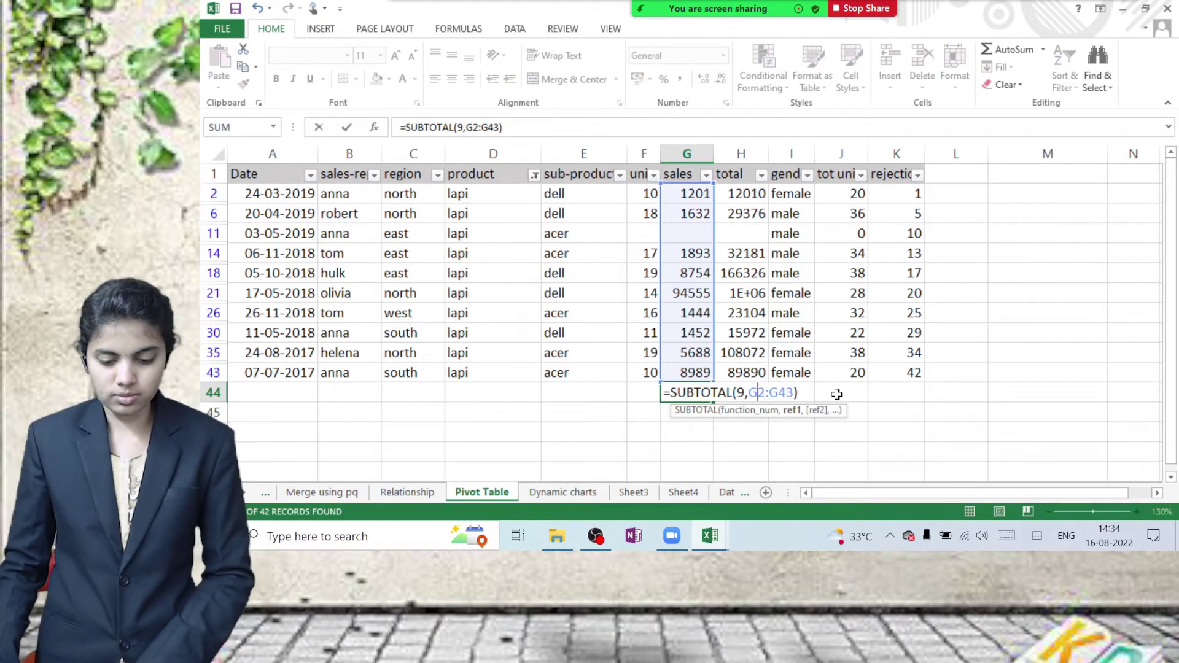
key("Return")
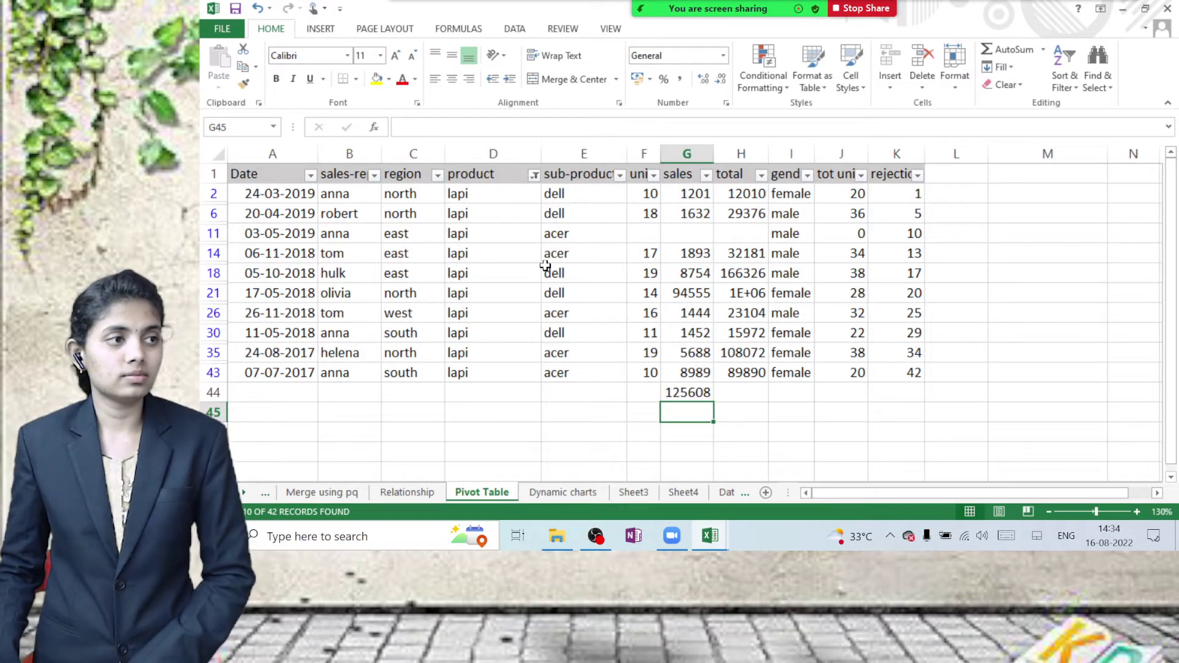
Change the product column filter to show only iphones instead of lapi.
left_click(534, 176)
left_click(383, 361)
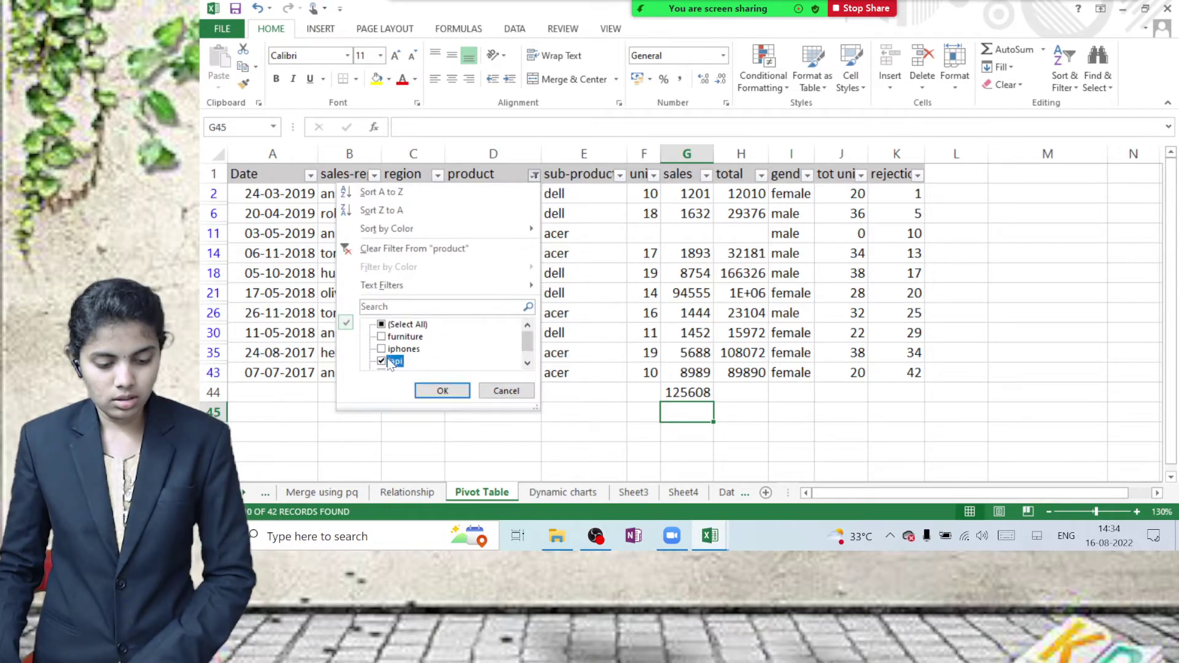
left_click(382, 348)
left_click(451, 389)
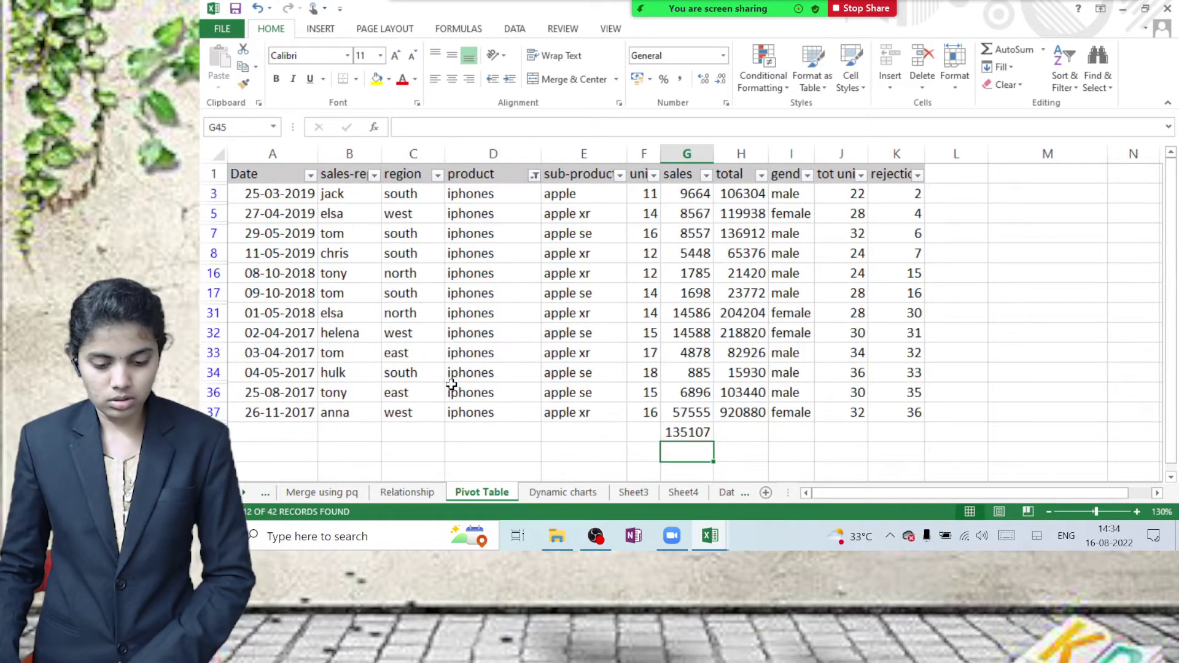
Inspect the SUBTOTAL formula below the sales column while the iphones filter is applied.
left_click(687, 433)
double_click(687, 433)
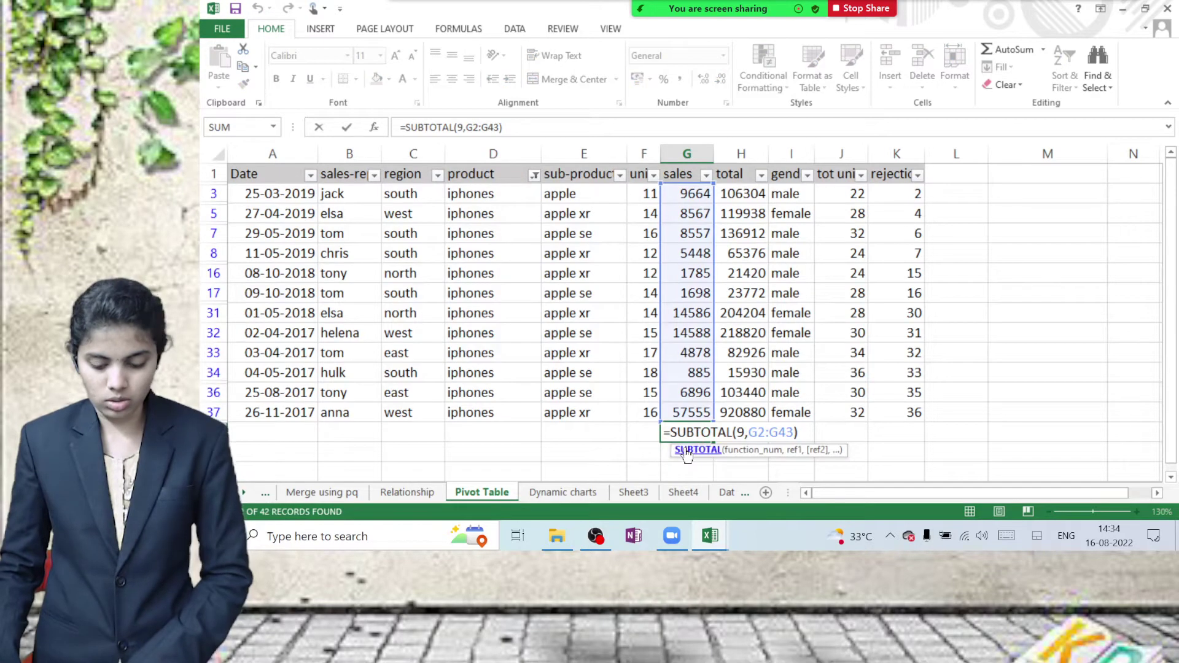
key("BackSpace")
key("Return")
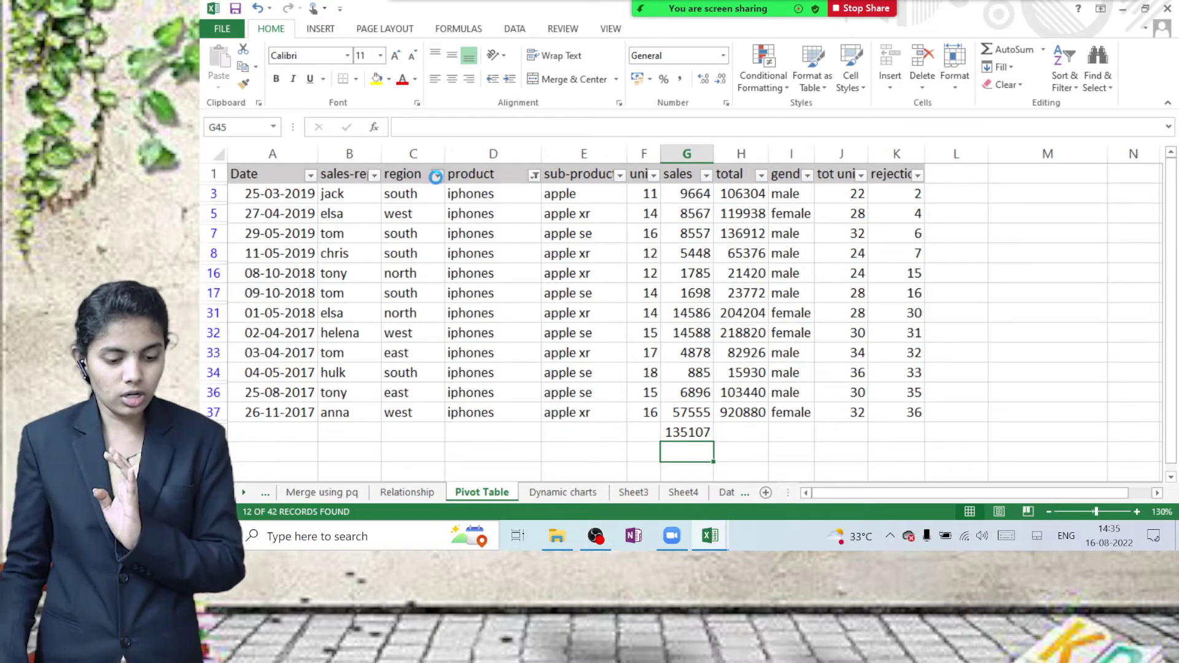
Filter the region column to show only east and west.
left_click(435, 177)
left_click(286, 324)
left_click(285, 337)
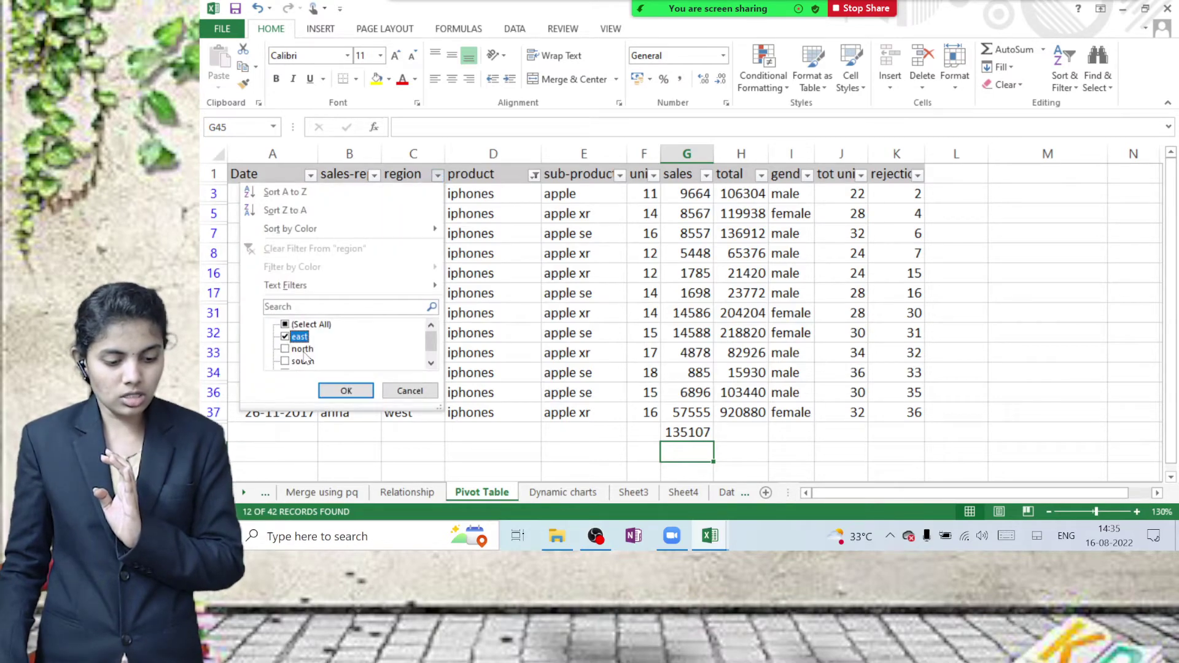
scroll(304, 358, "down", 1)
left_click(286, 361)
left_click(344, 389)
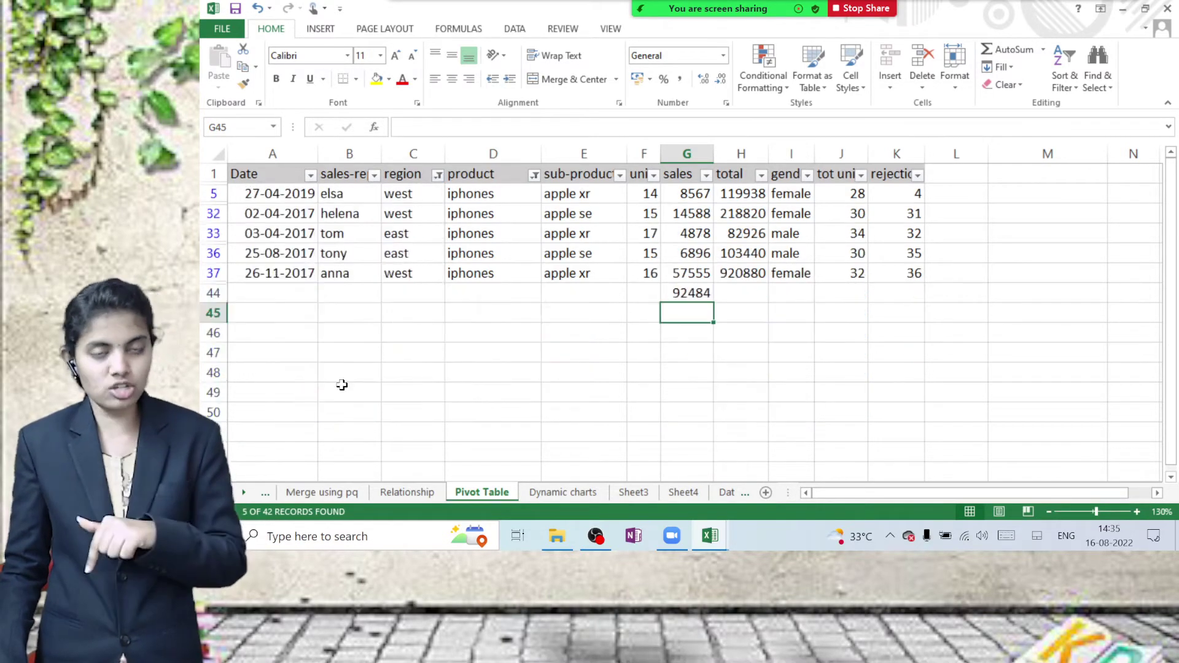
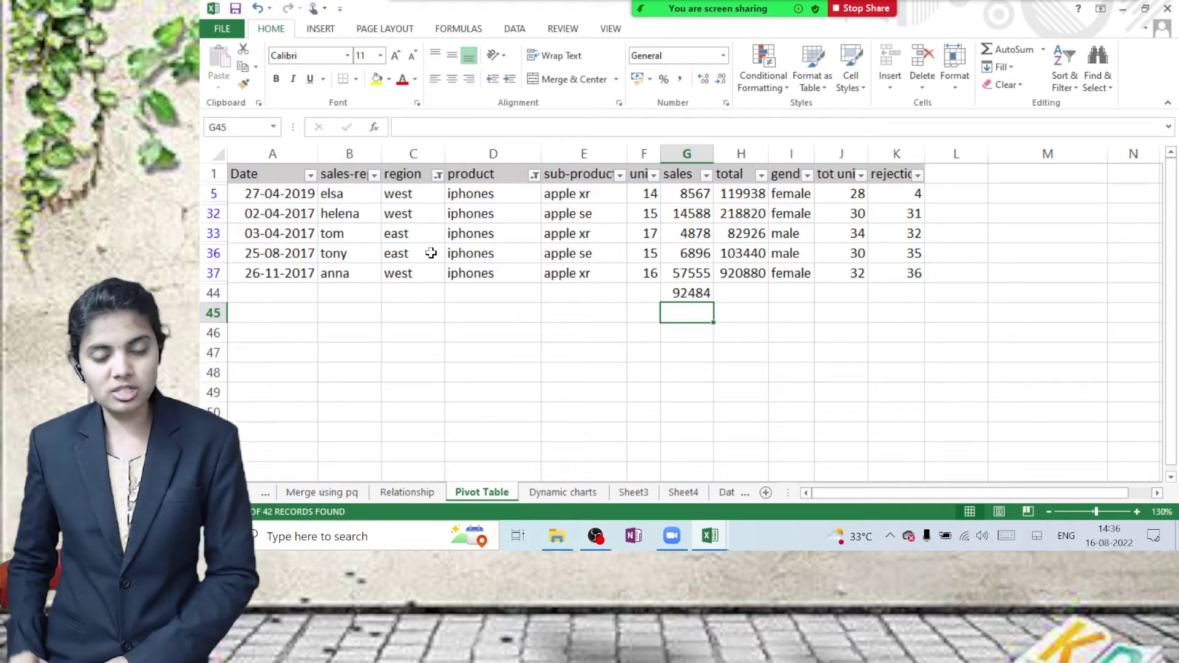
Remove all filters from the sales data and copy the Pivot Table sheet to the end of Book1.
left_click(513, 238)
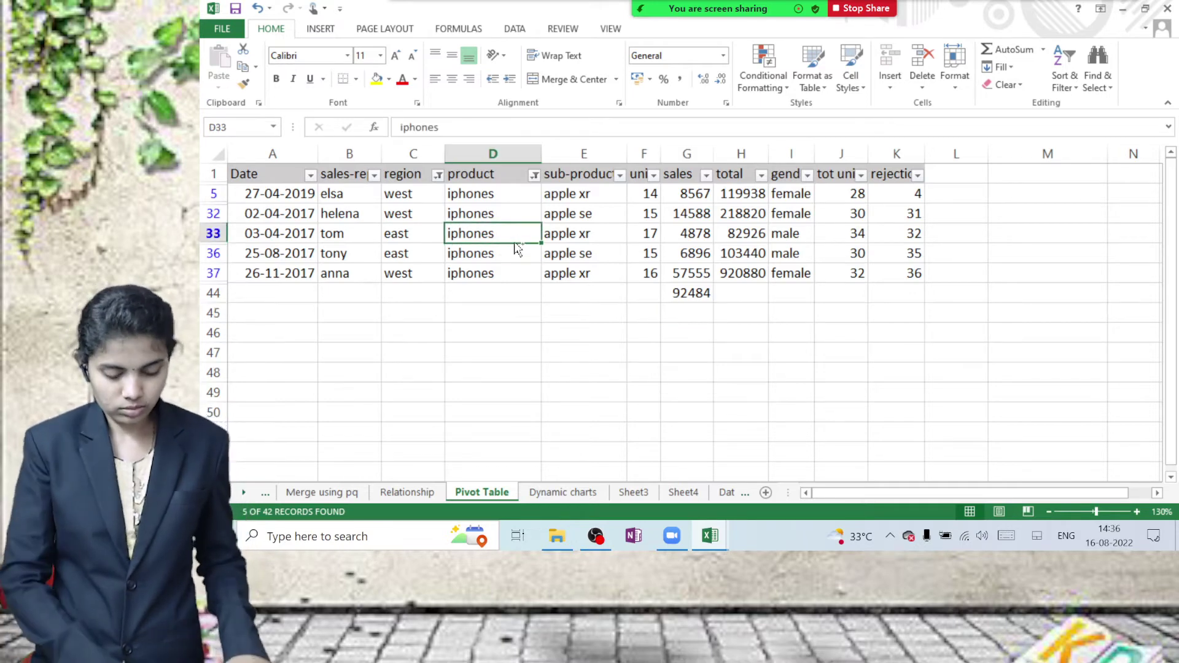
key("ctrl+shift+l")
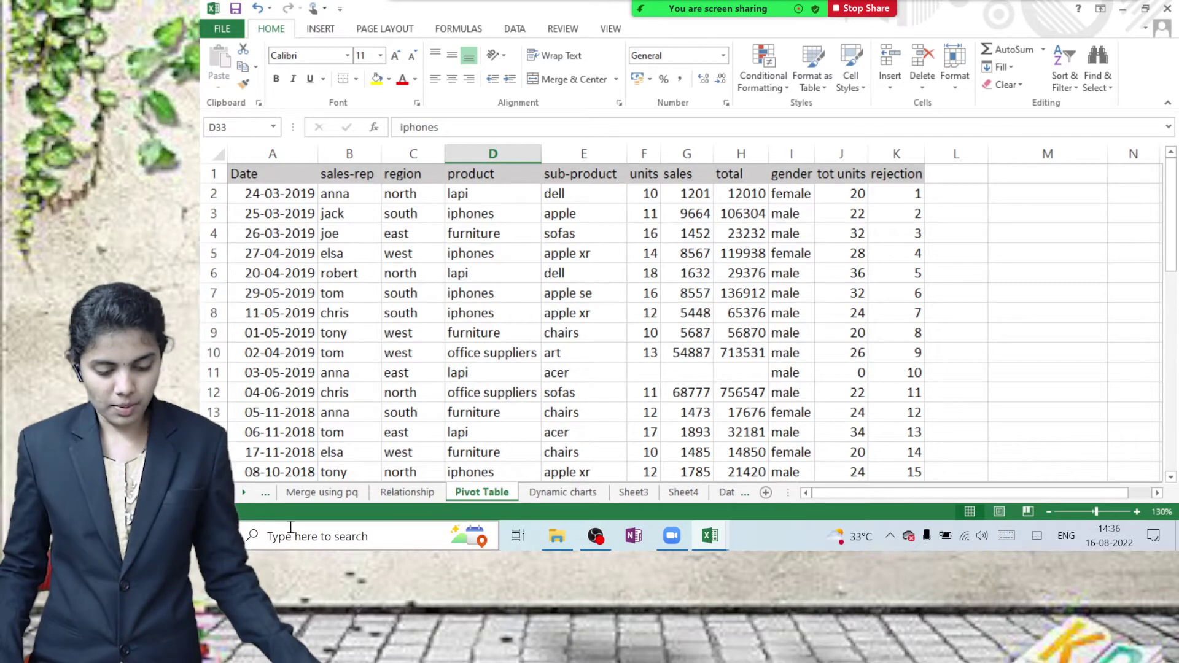
right_click(494, 498)
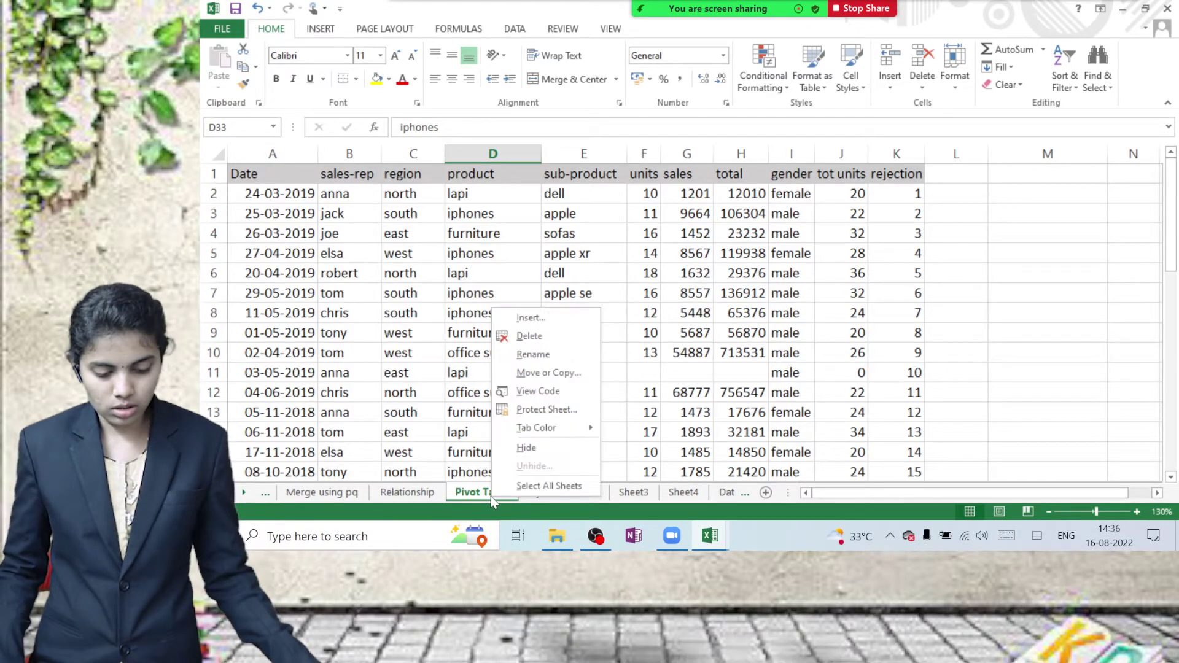
left_click(541, 370)
left_click(637, 313)
left_click(467, 360)
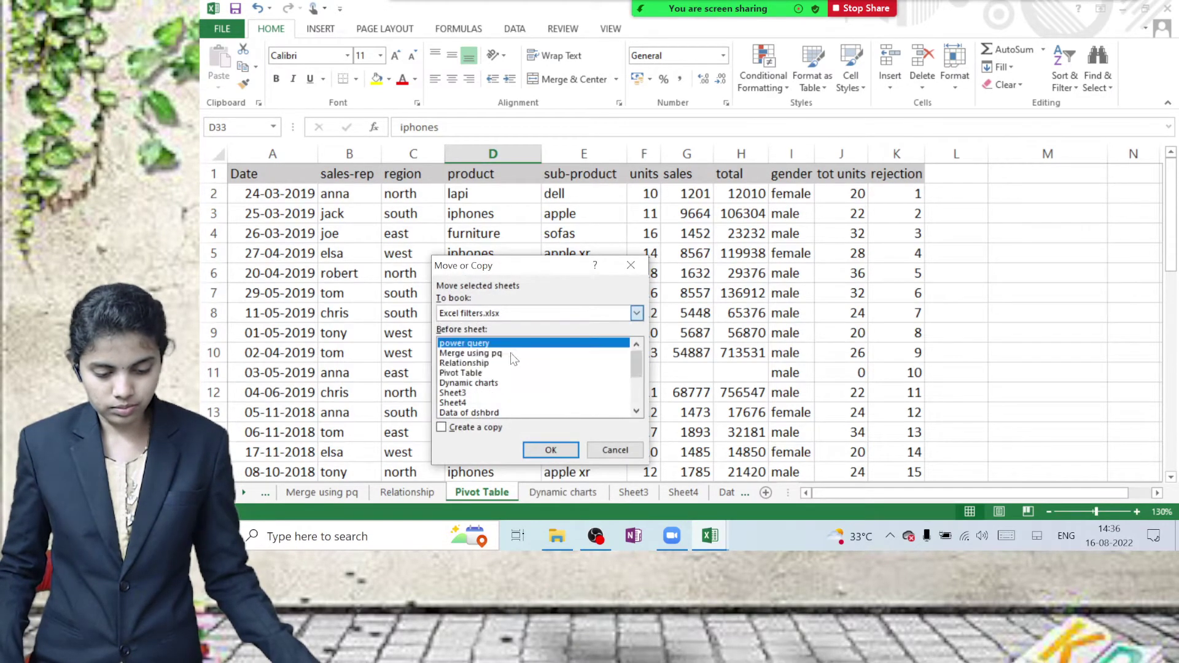
left_click(459, 428)
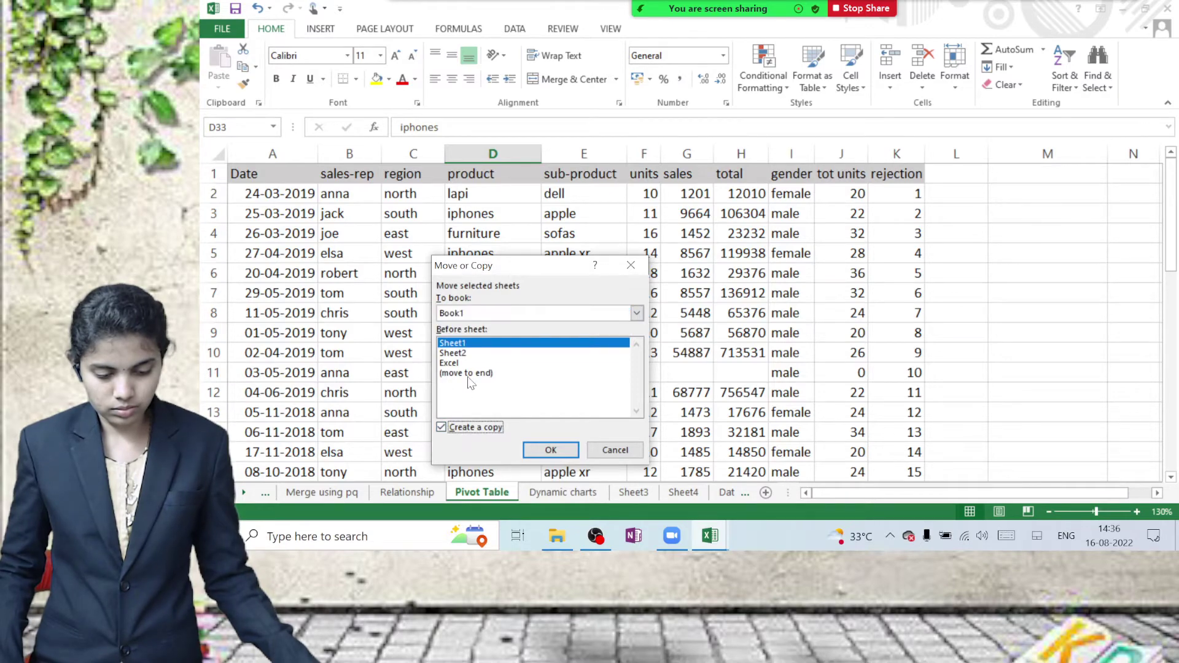
left_click(469, 373)
left_click(559, 452)
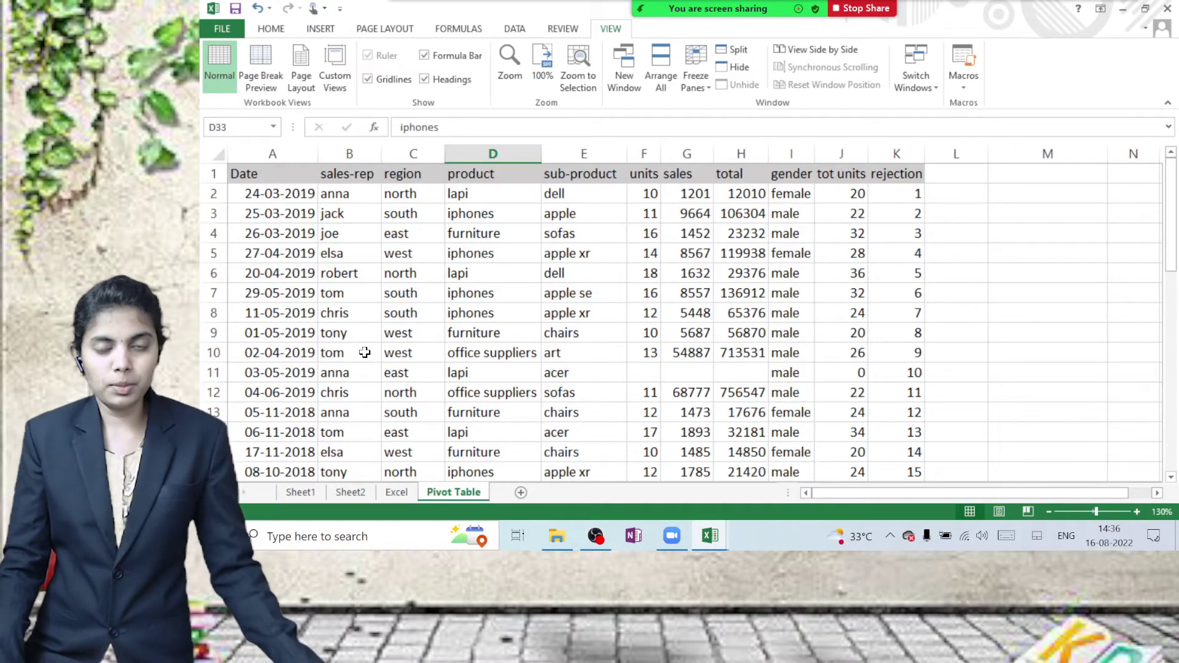
Create a PivotTable on a new worksheet from 'Pivot Table'!$A$1:$K$44 and open the new sheet.
left_click(321, 31)
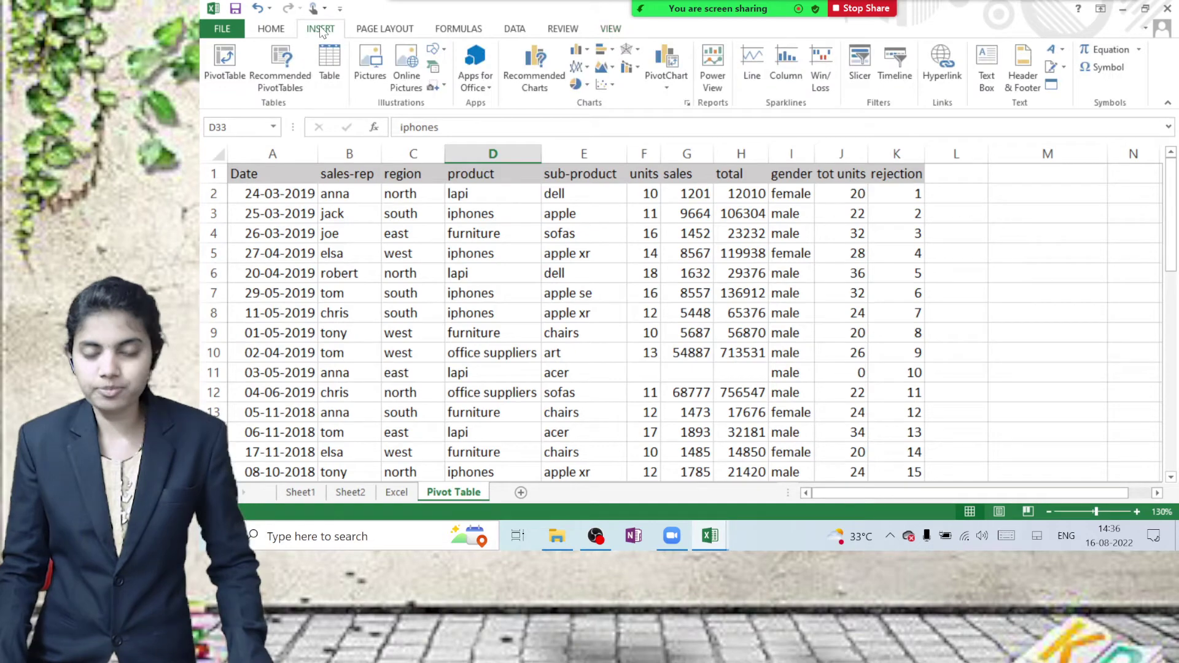
left_click(221, 62)
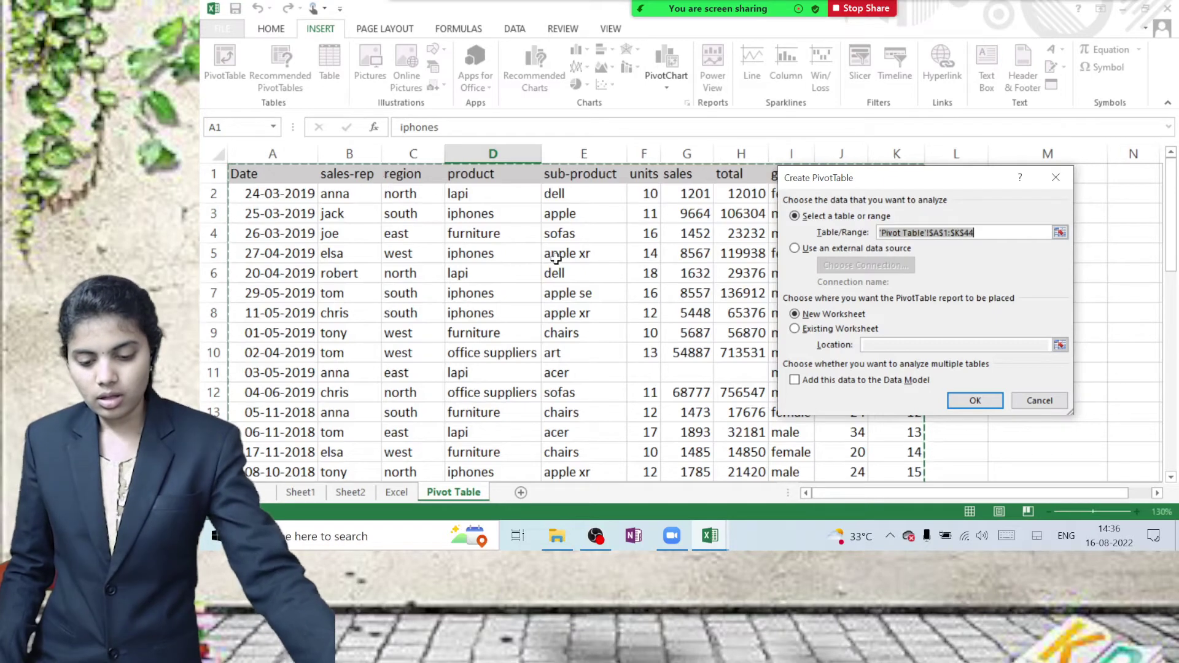
left_click_drag(909, 181, 727, 219)
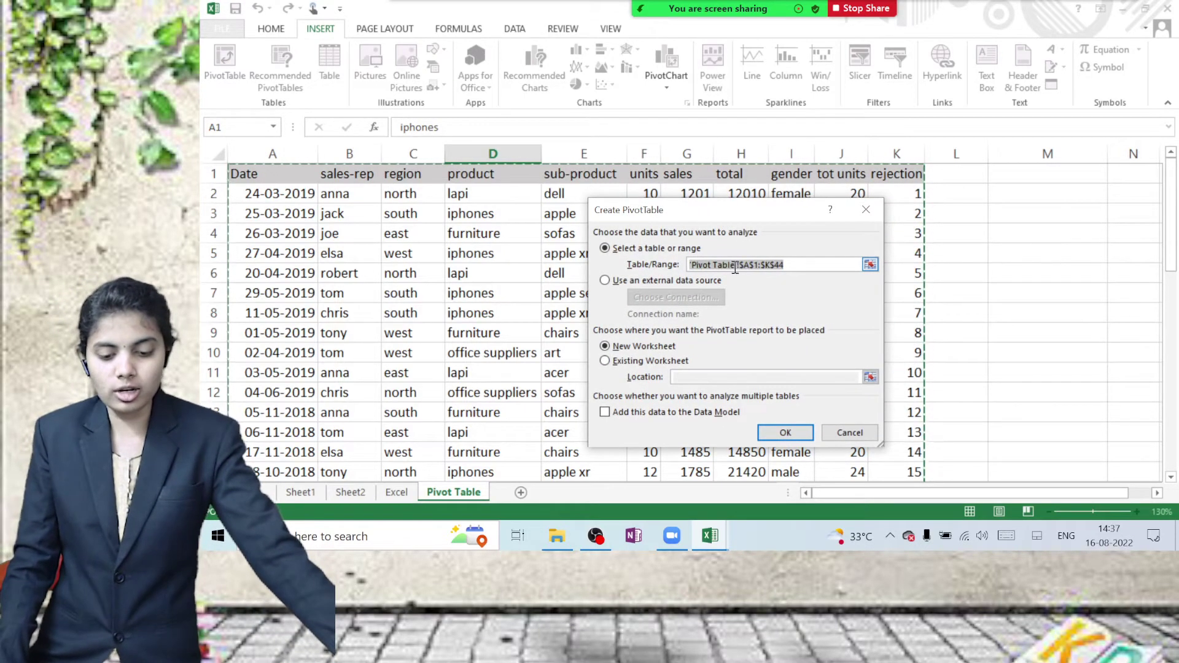
left_click_drag(692, 265, 804, 266)
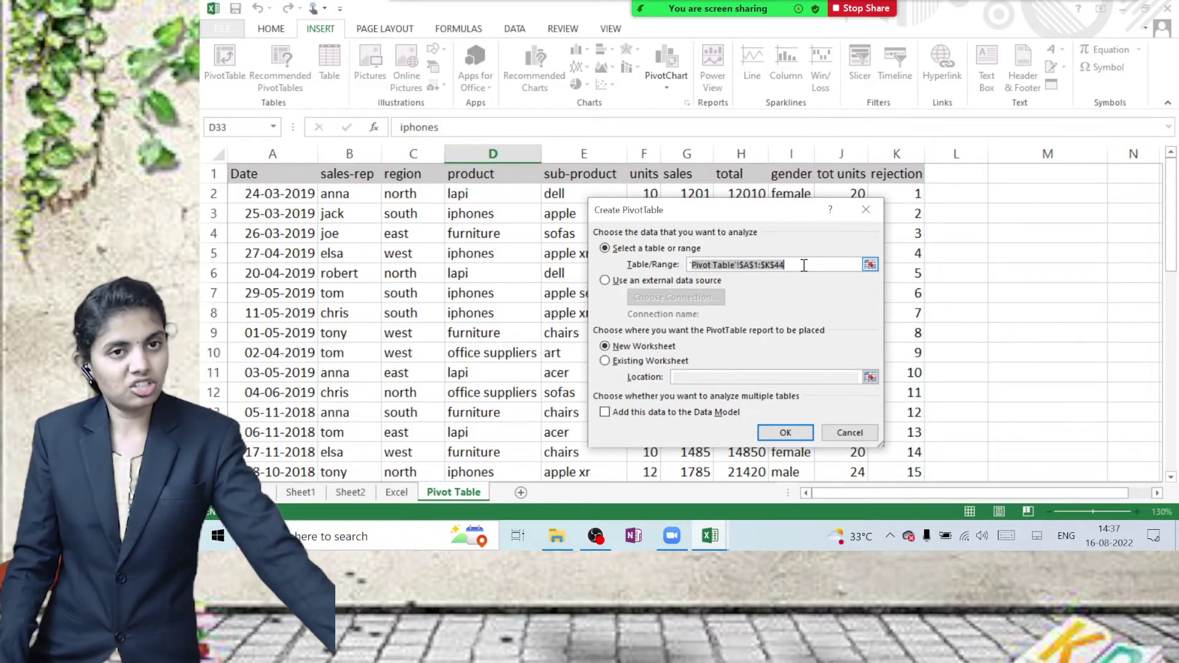
left_click(800, 266)
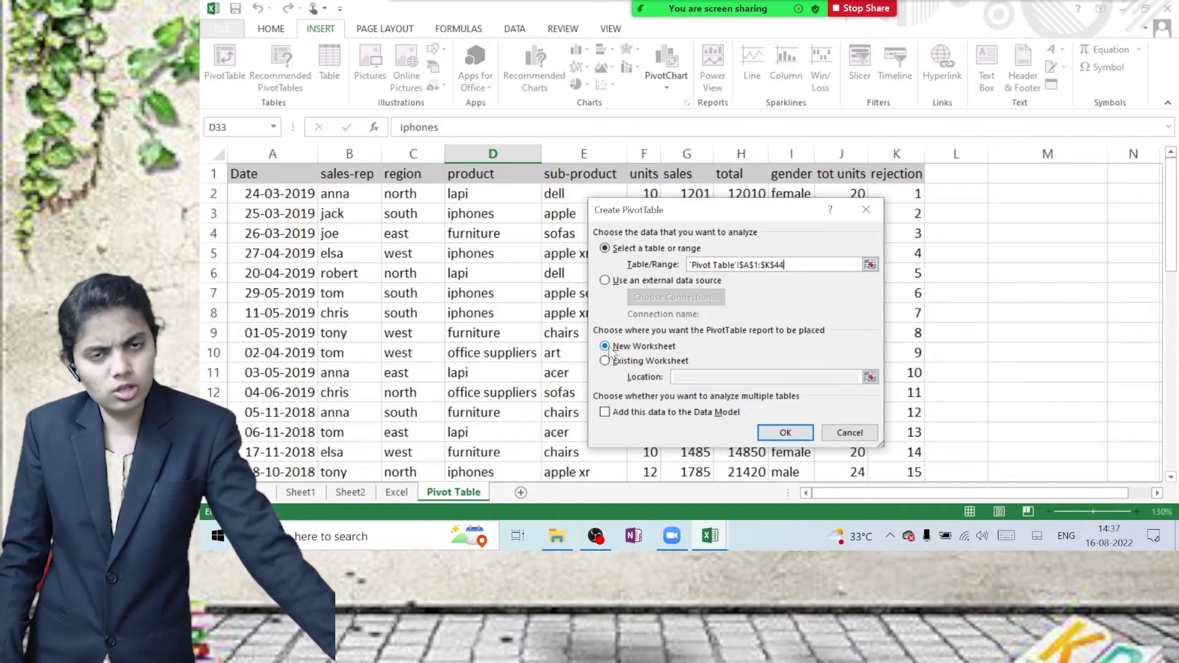
left_click(785, 432)
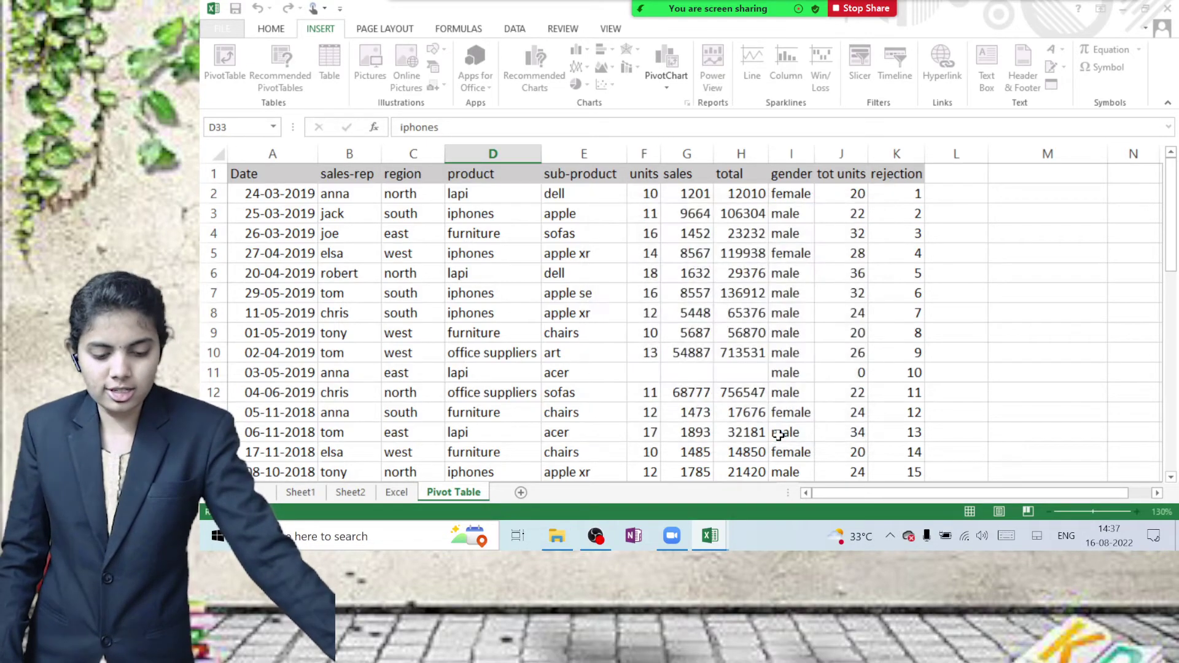
left_click(503, 492)
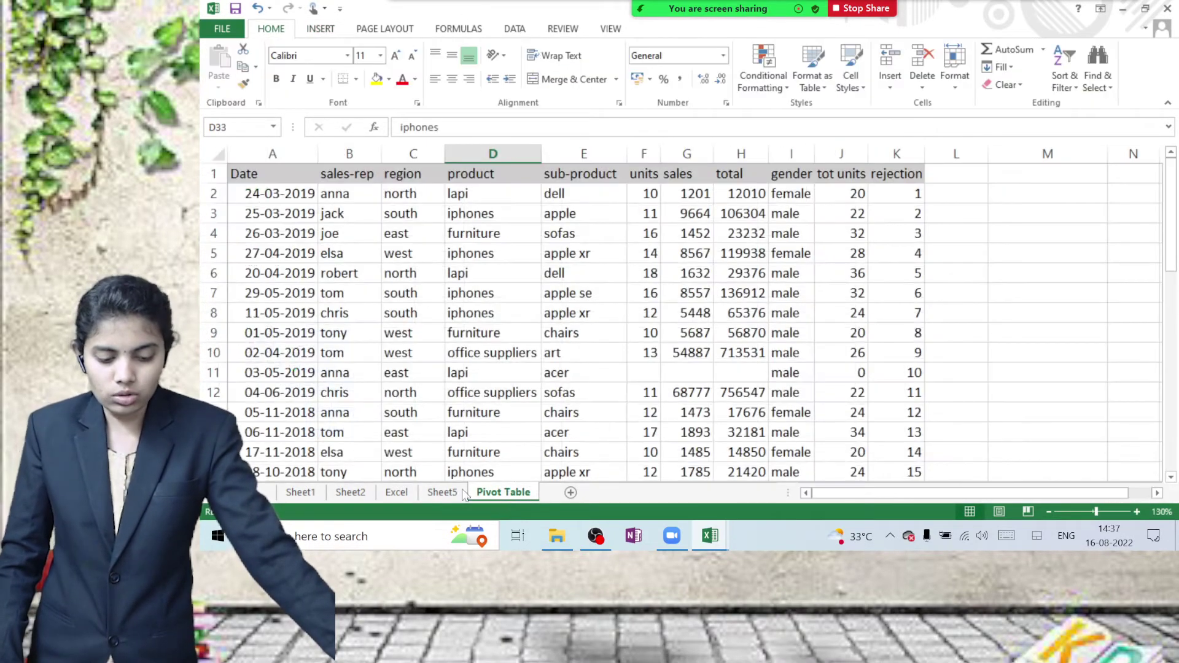
left_click(445, 493)
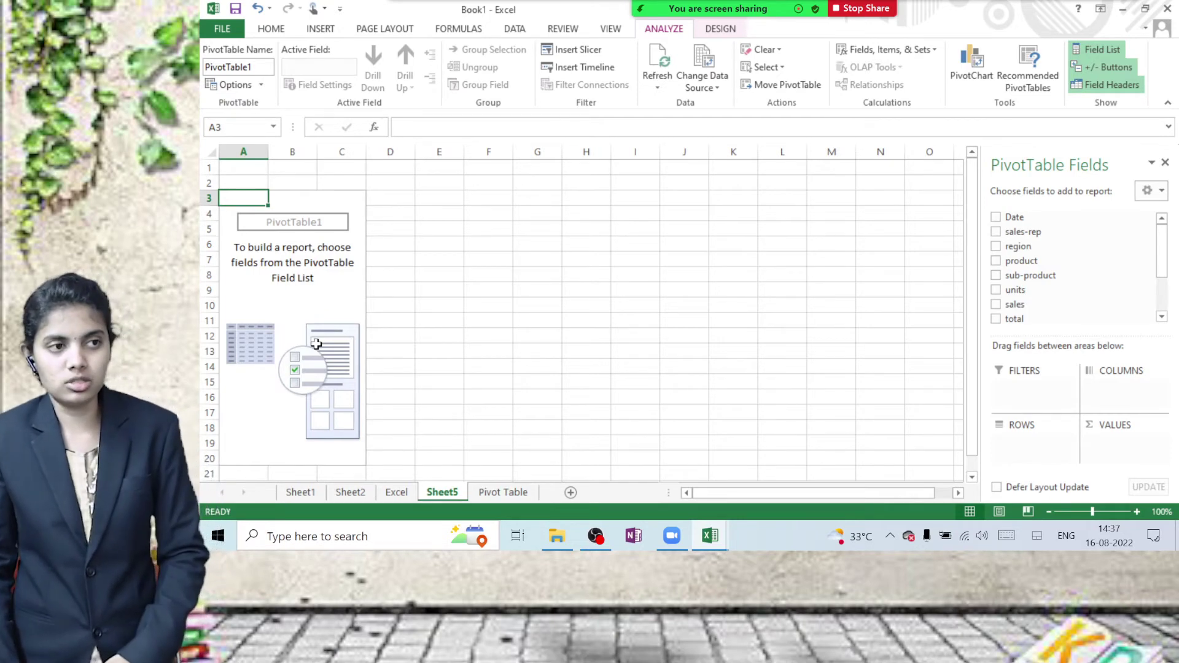
Select cells outside and inside the empty PivotTable to examine when its field list is available.
left_click(488, 305)
left_click(553, 337)
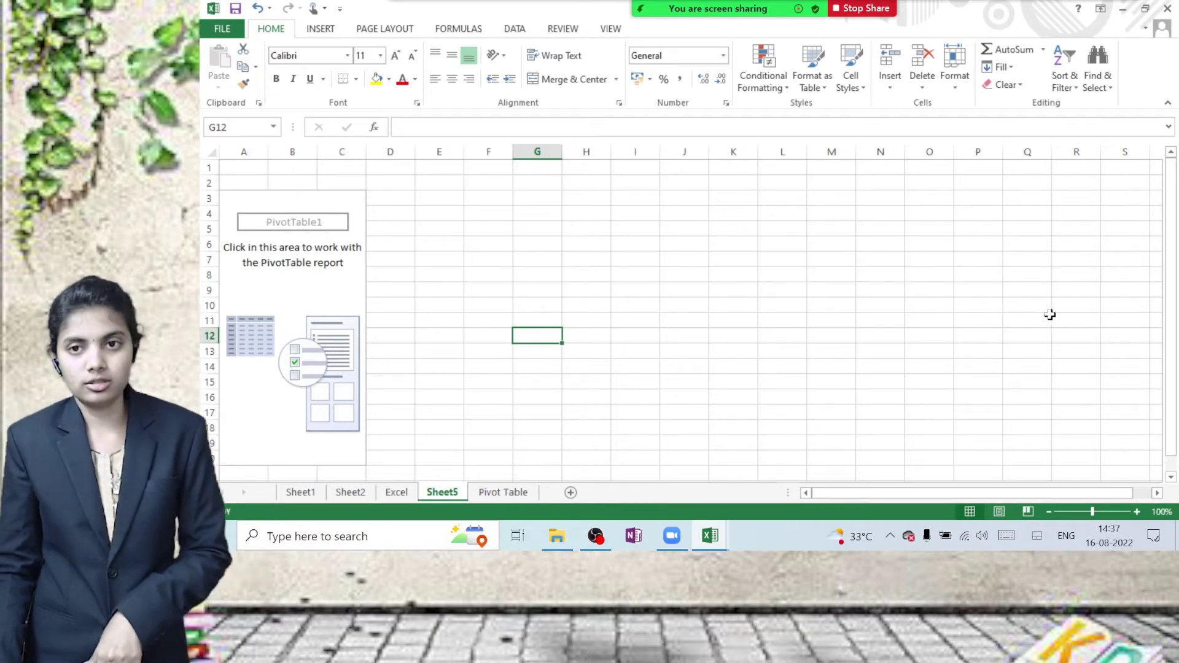
left_click(311, 341)
left_click(293, 280)
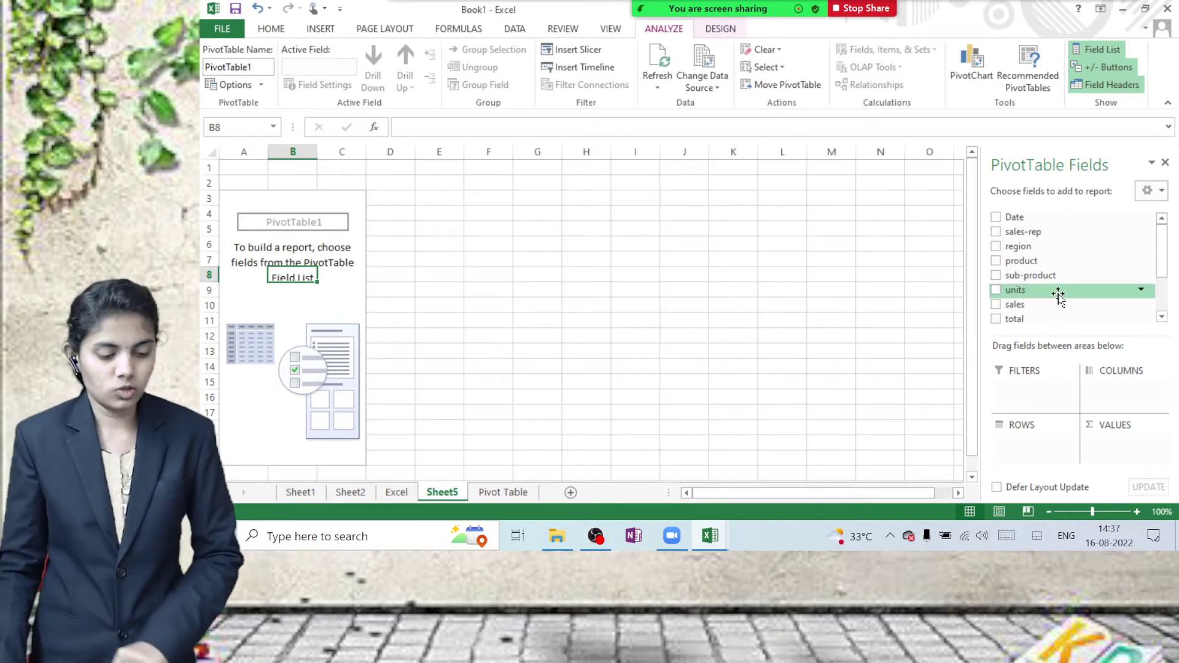
left_click(260, 212)
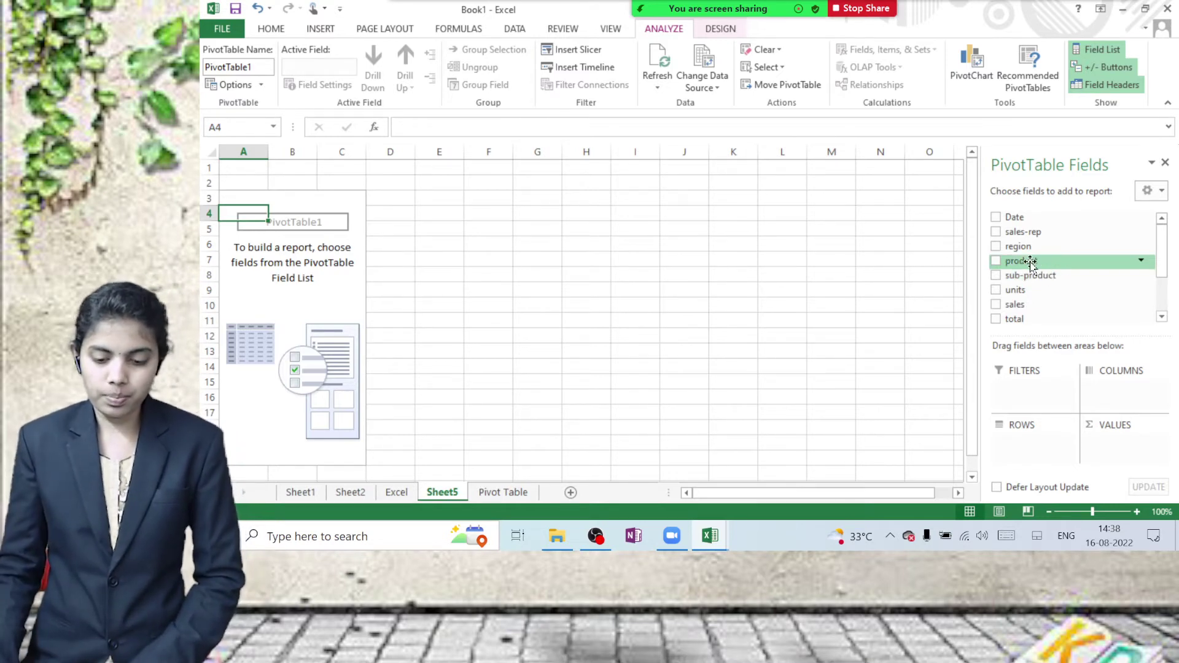
Add the product field to the PivotTable rows and compare the row labels with the product column of the source sheet.
left_click(996, 262)
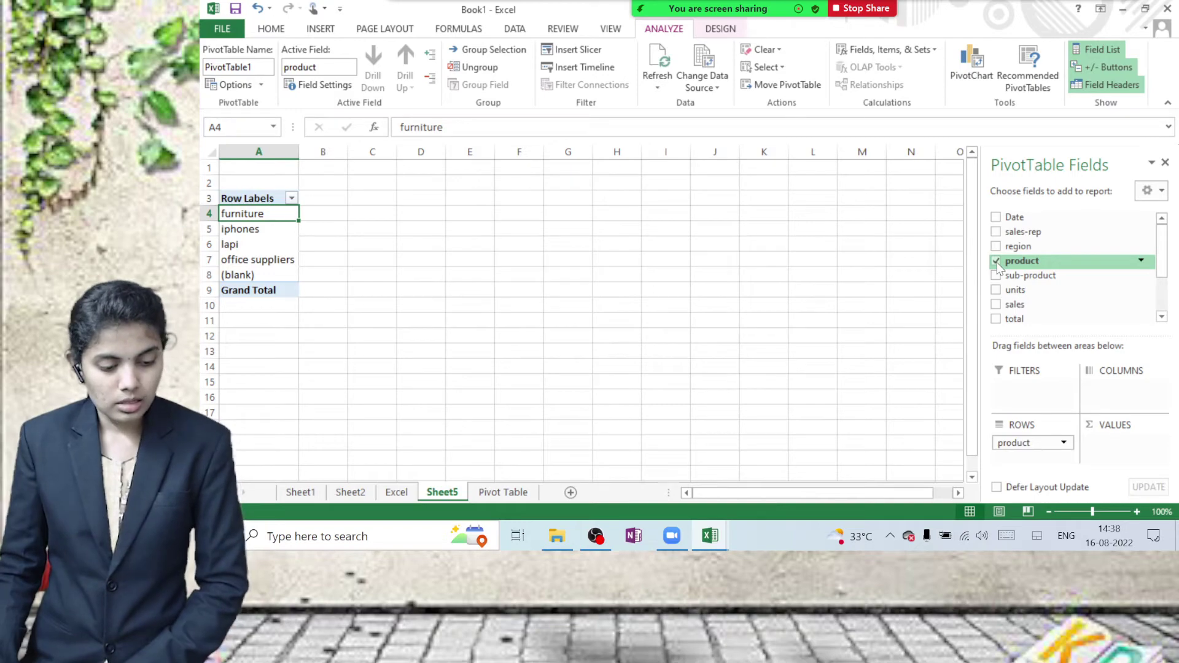
left_click(503, 491)
scroll(408, 394, "down", 11)
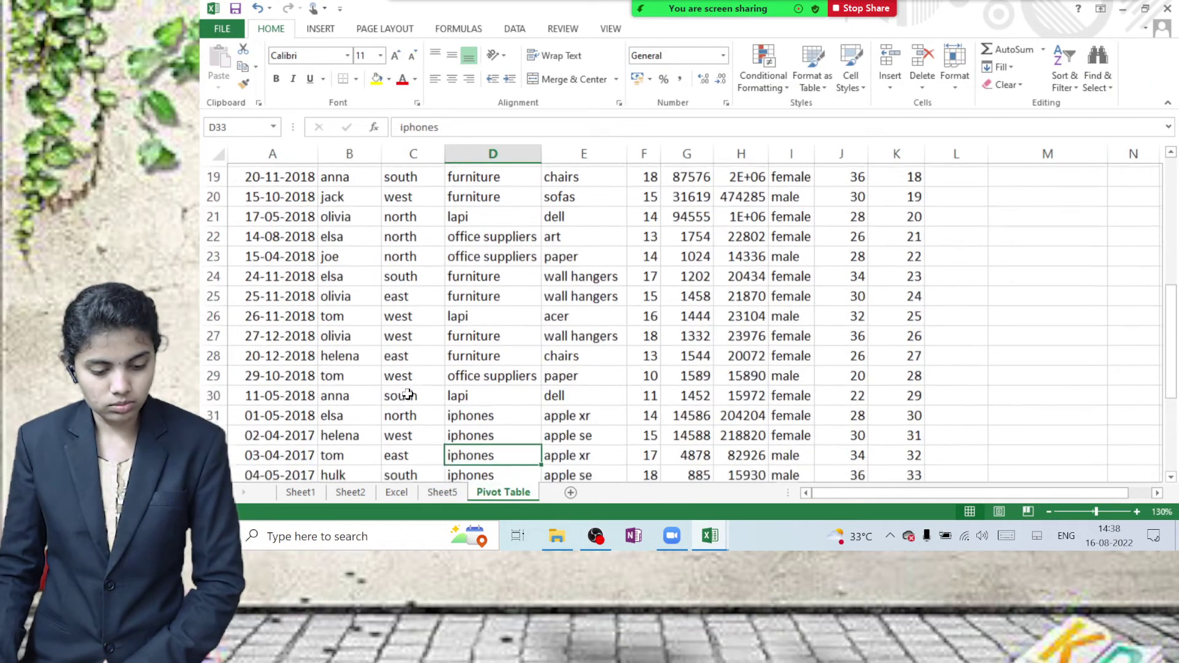
scroll(407, 394, "up", 6)
left_click(450, 369)
scroll(450, 368, "up", 5)
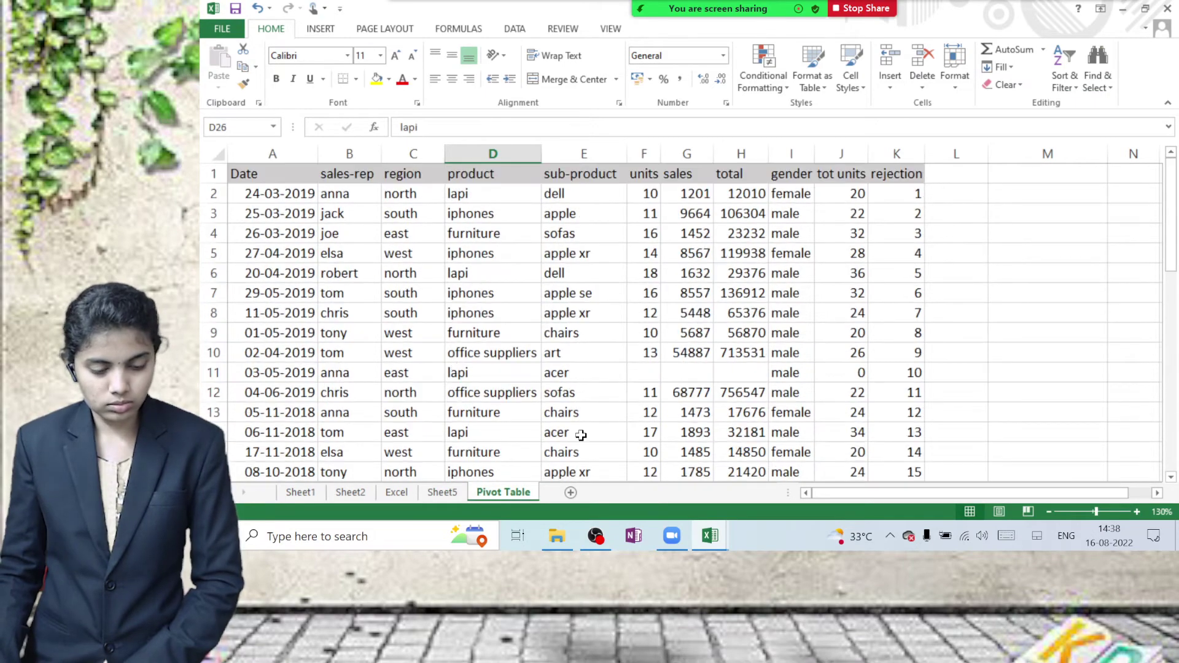
left_click(442, 492)
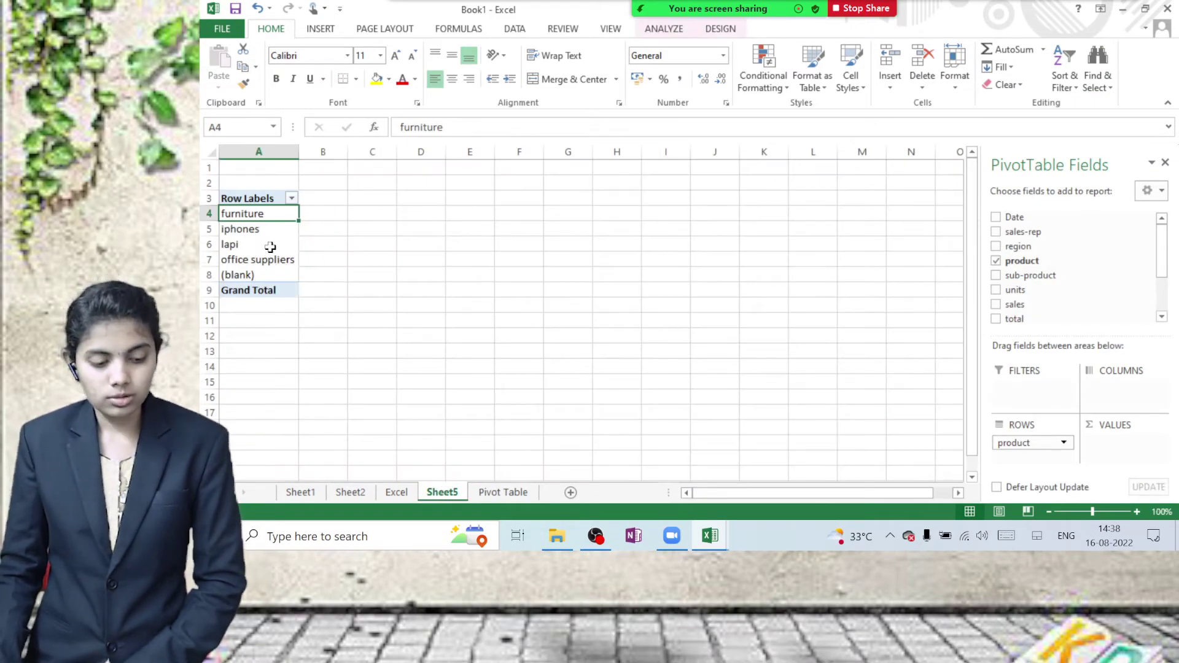
Add sub-product beneath product in the PivotTable rows and place the region field in the columns.
left_click(996, 276)
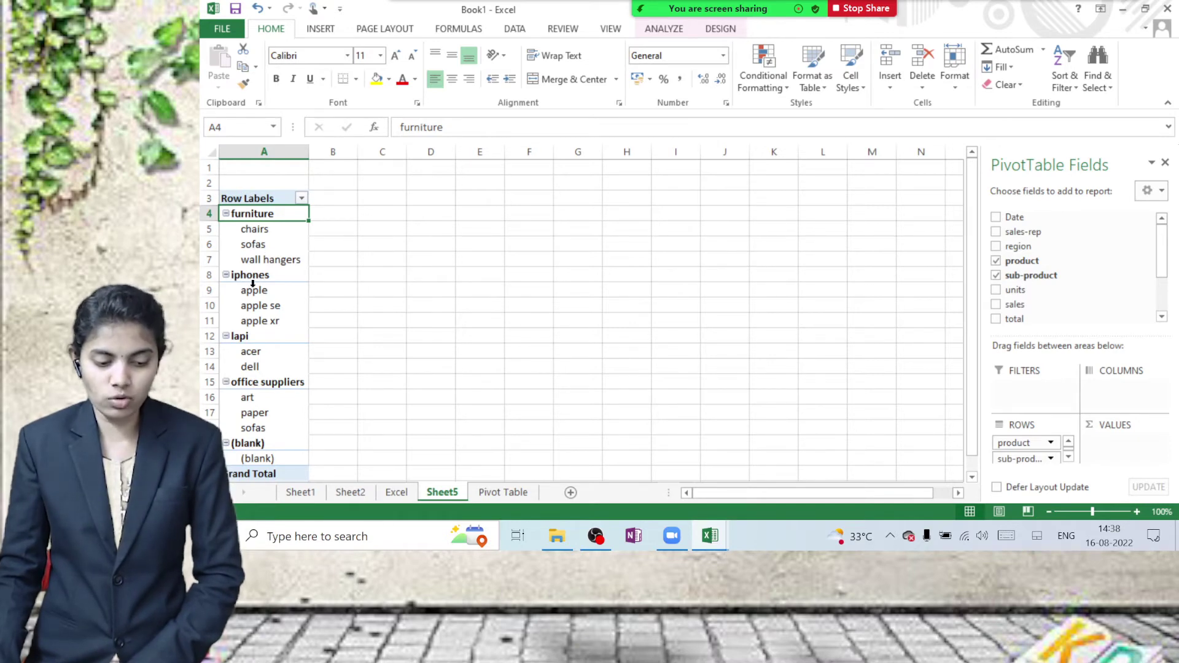
left_click_drag(254, 288, 259, 368)
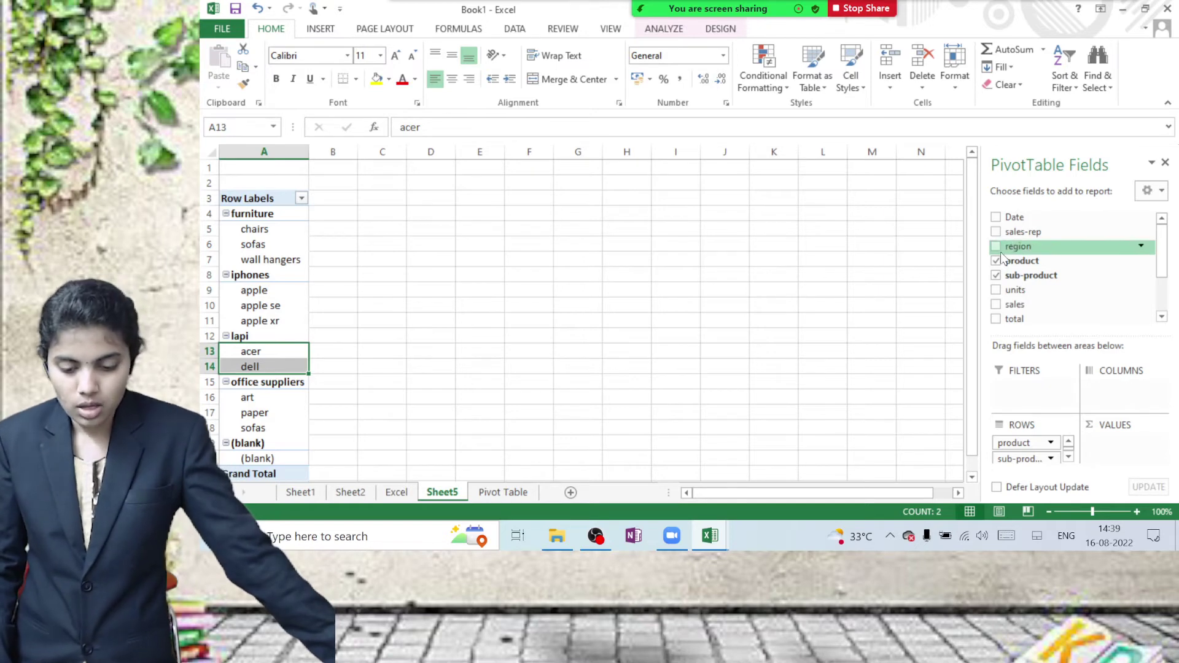
left_click_drag(1014, 246, 1105, 388)
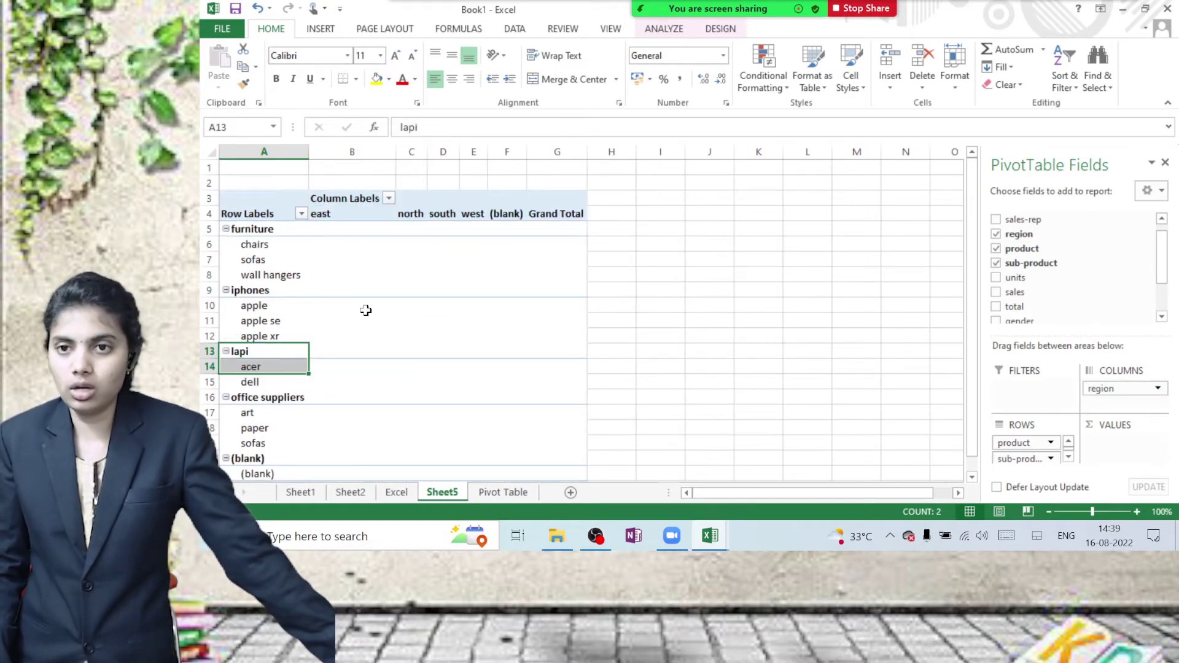
scroll(1032, 285, "down", 3)
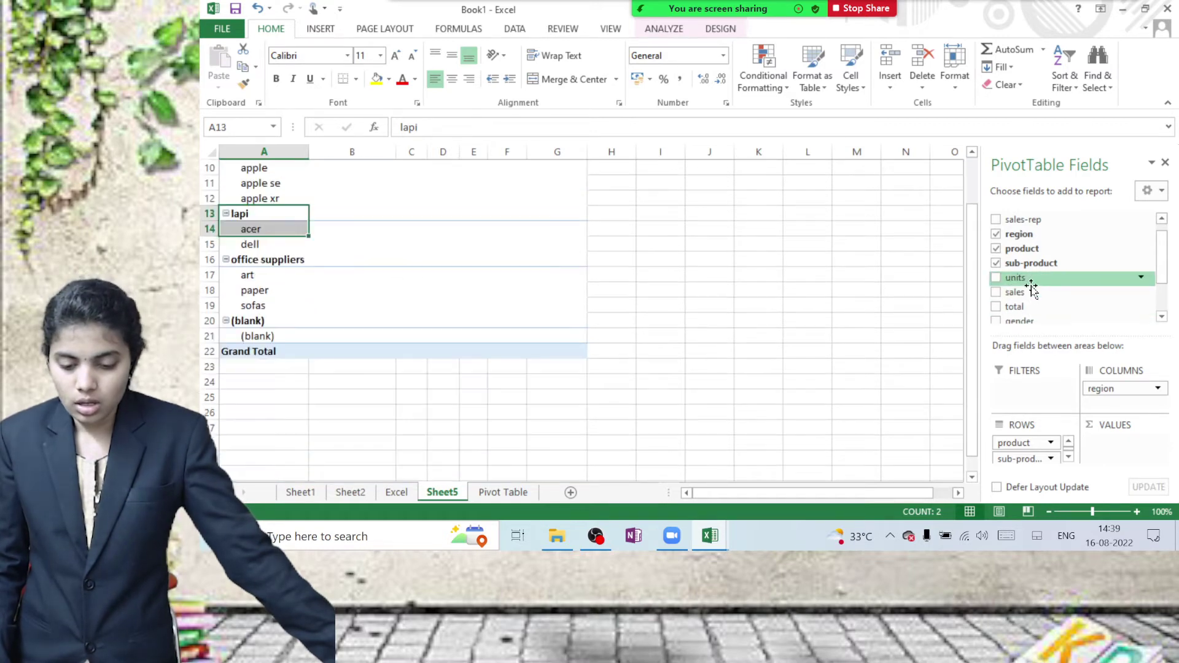
Add the total field to the PivotTable rows and examine the individual amounts listed beneath each furniture sub-product.
scroll(509, 304, "up", 3)
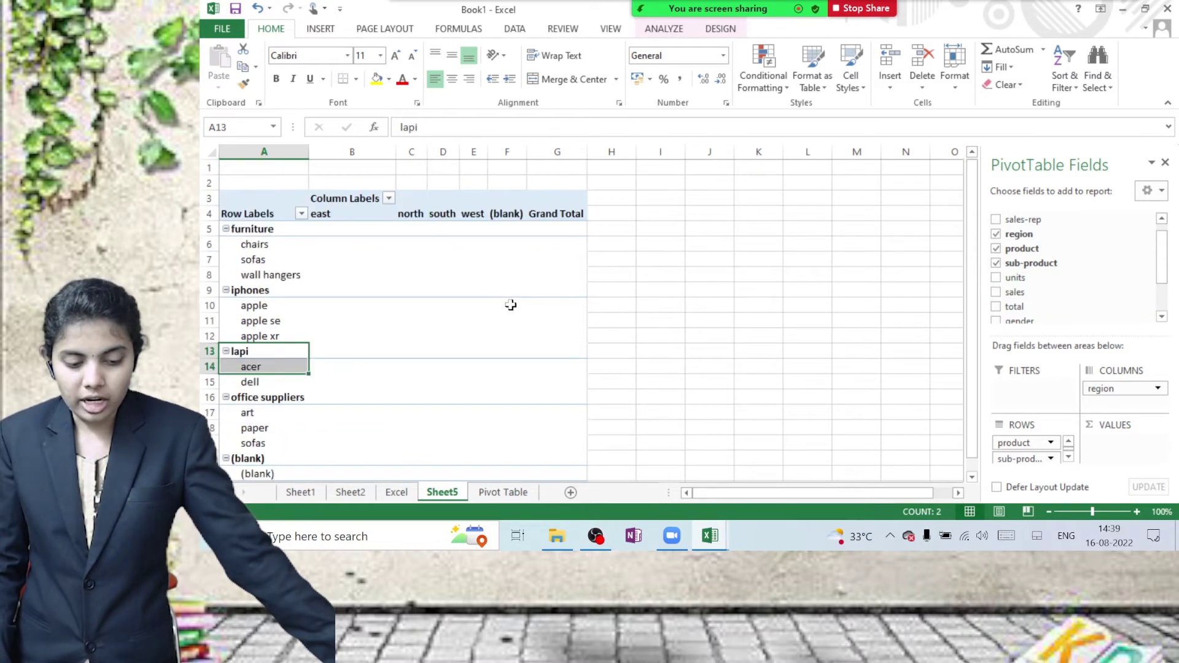
left_click(1016, 307)
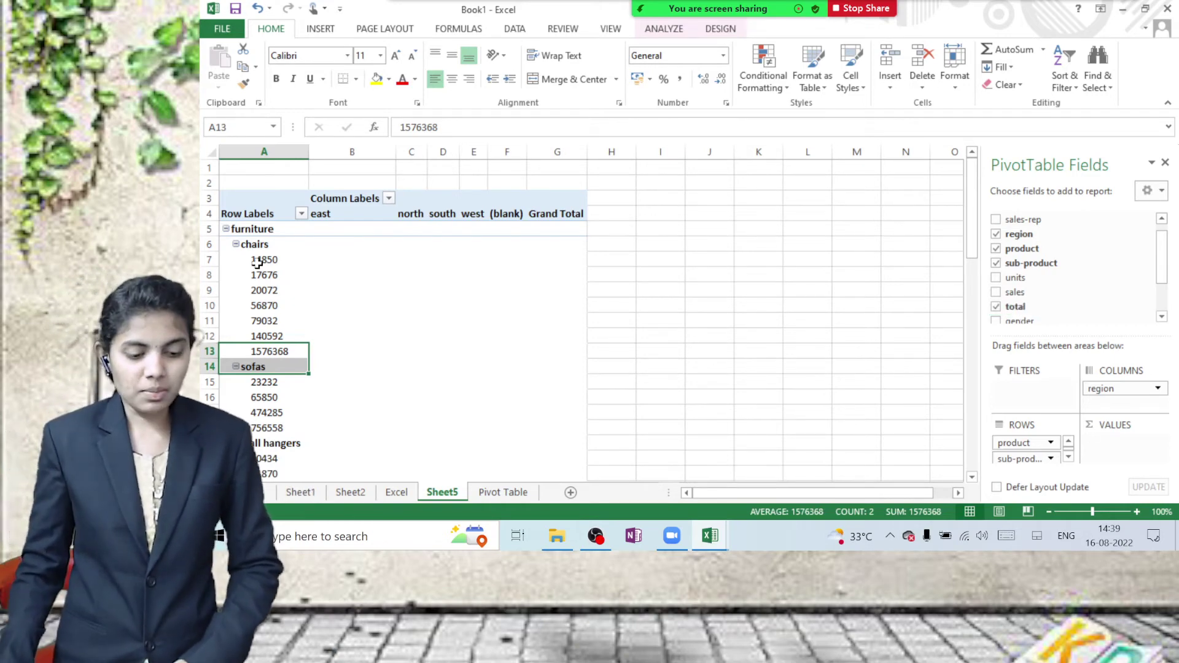
left_click(251, 244)
left_click_drag(255, 261, 260, 344)
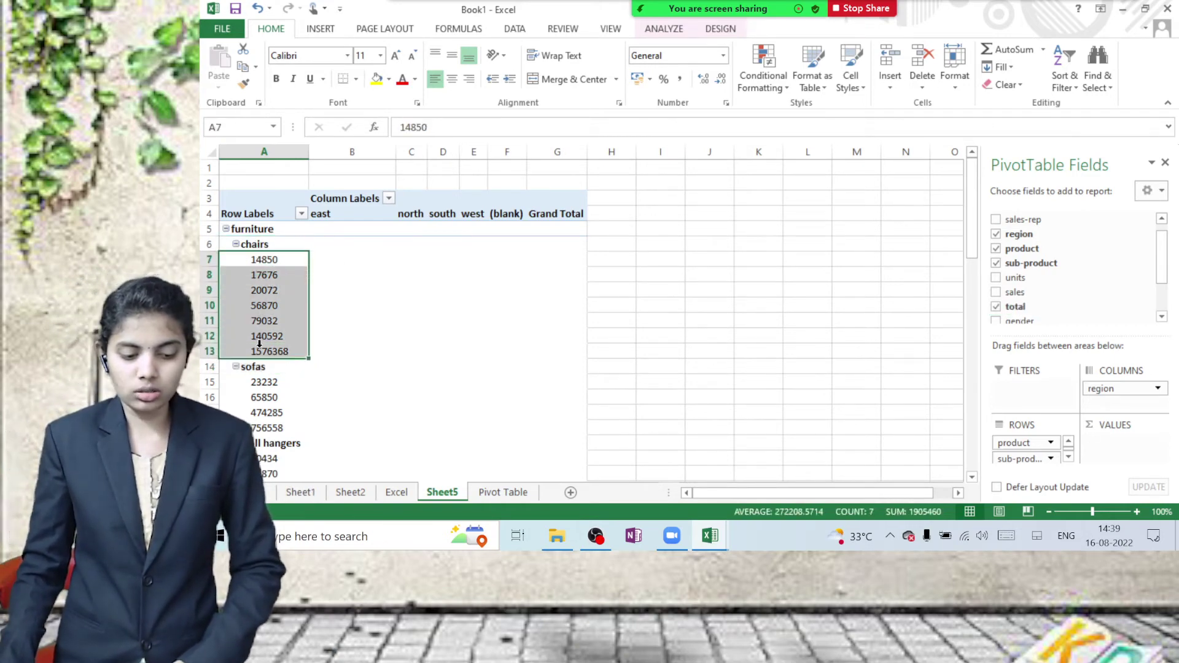
scroll(259, 344, "down", 2)
left_click_drag(258, 291, 260, 336)
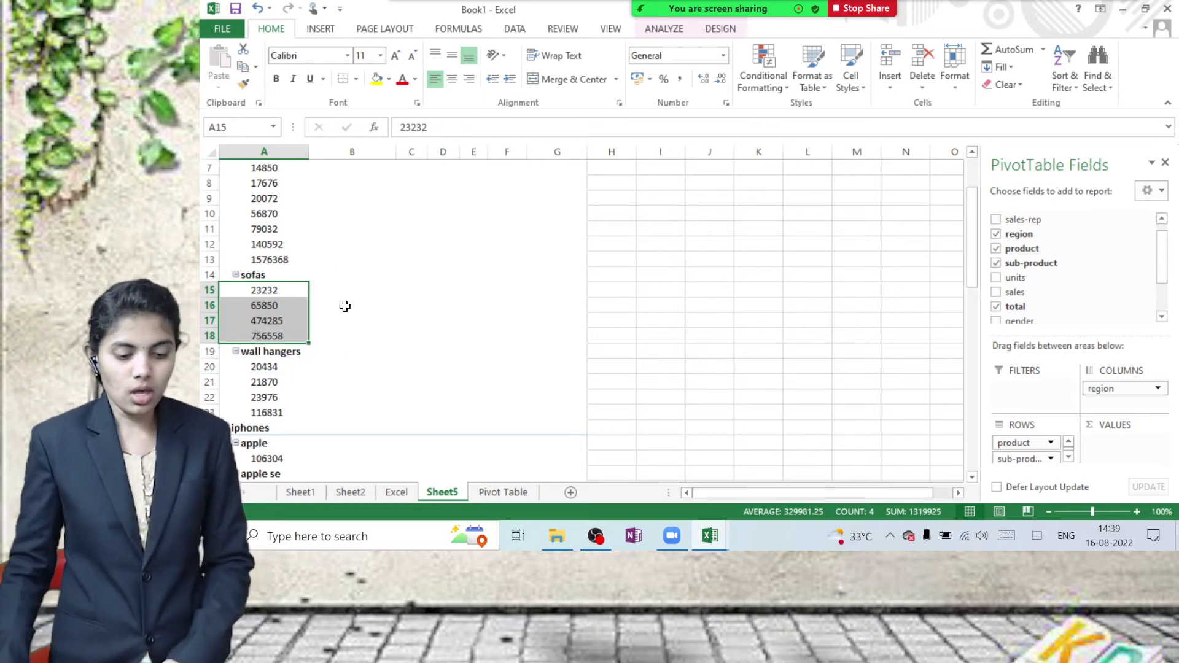
left_click_drag(320, 178, 542, 385)
left_click_drag(271, 213, 264, 382)
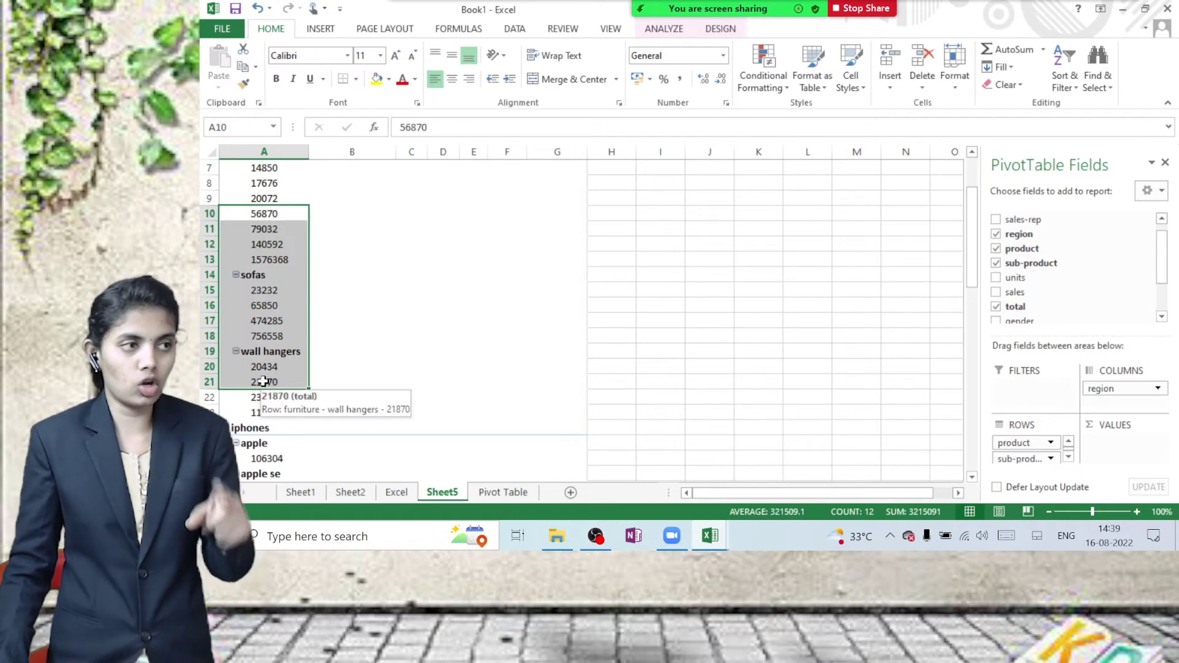
scroll(430, 313, "up", 2)
left_click_drag(358, 288, 515, 419)
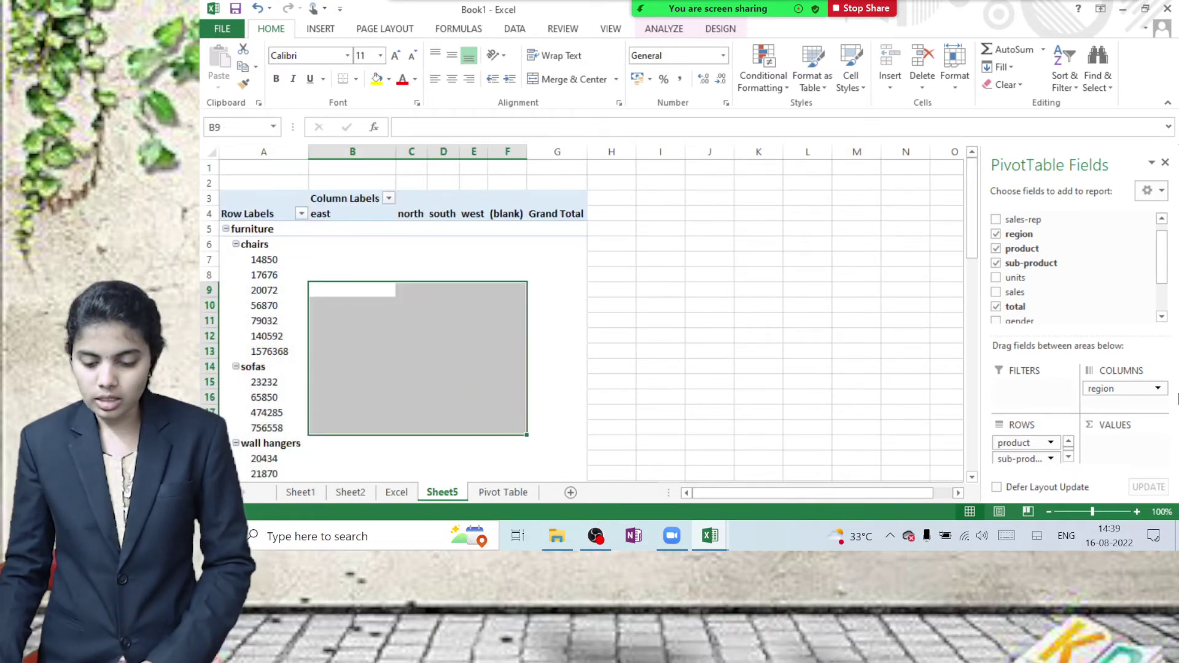
Move the total field from the PivotTable rows to the values area.
scroll(1040, 387, "down", 5)
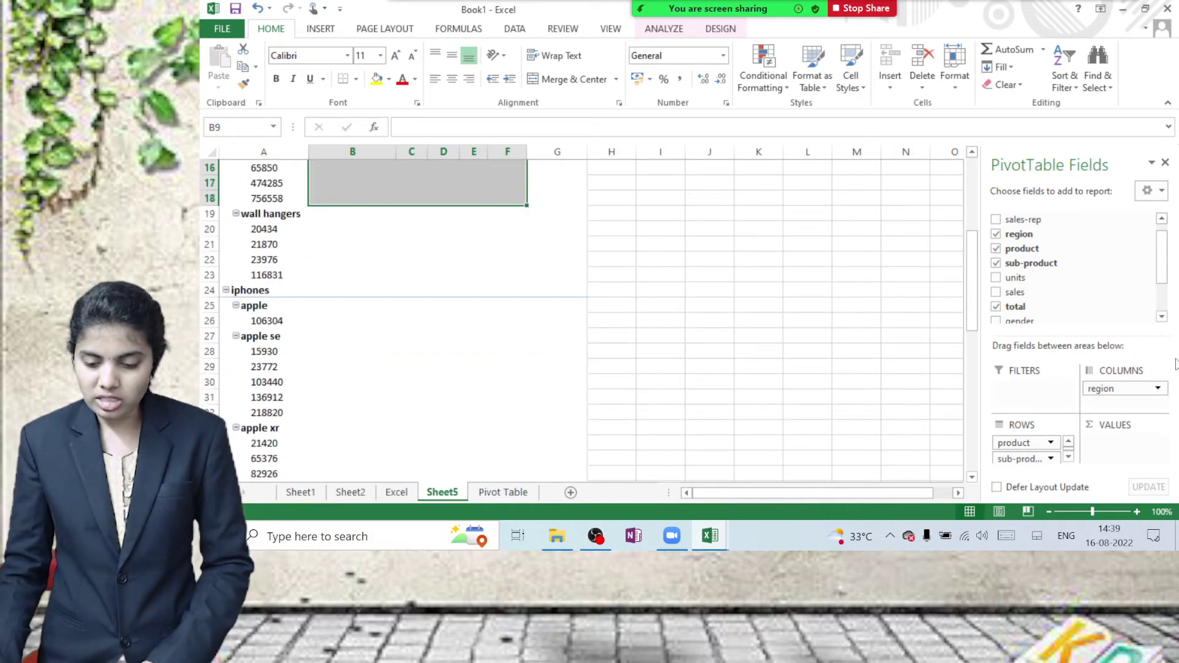
left_click_drag(972, 302, 974, 381)
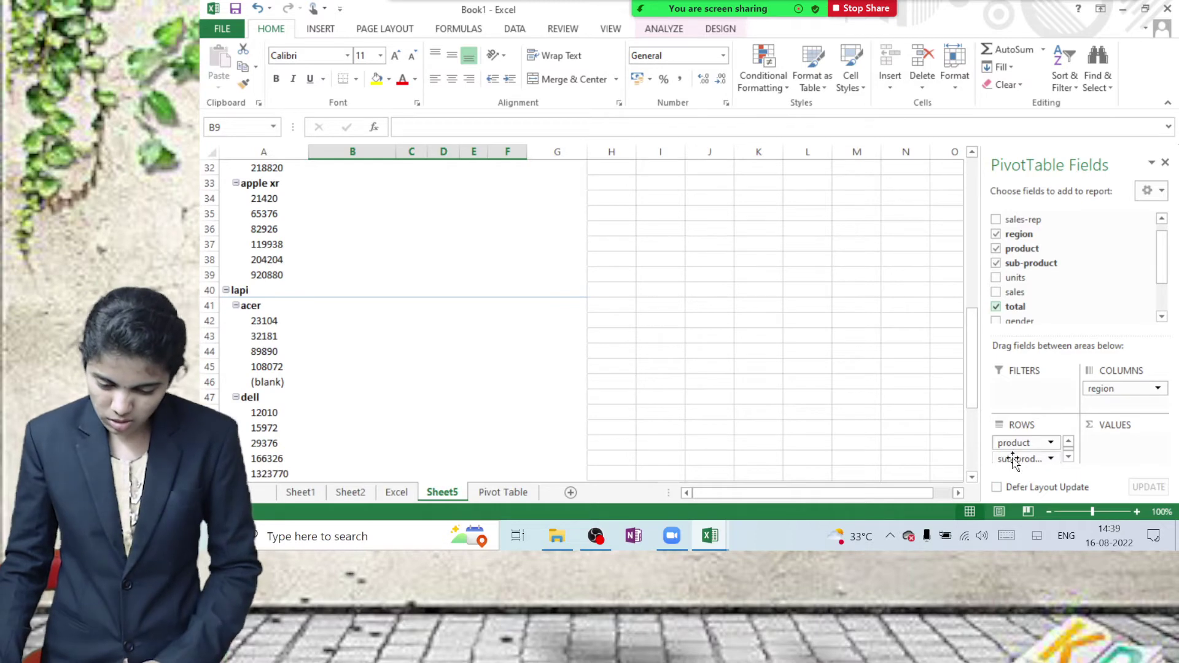
left_click(1069, 459)
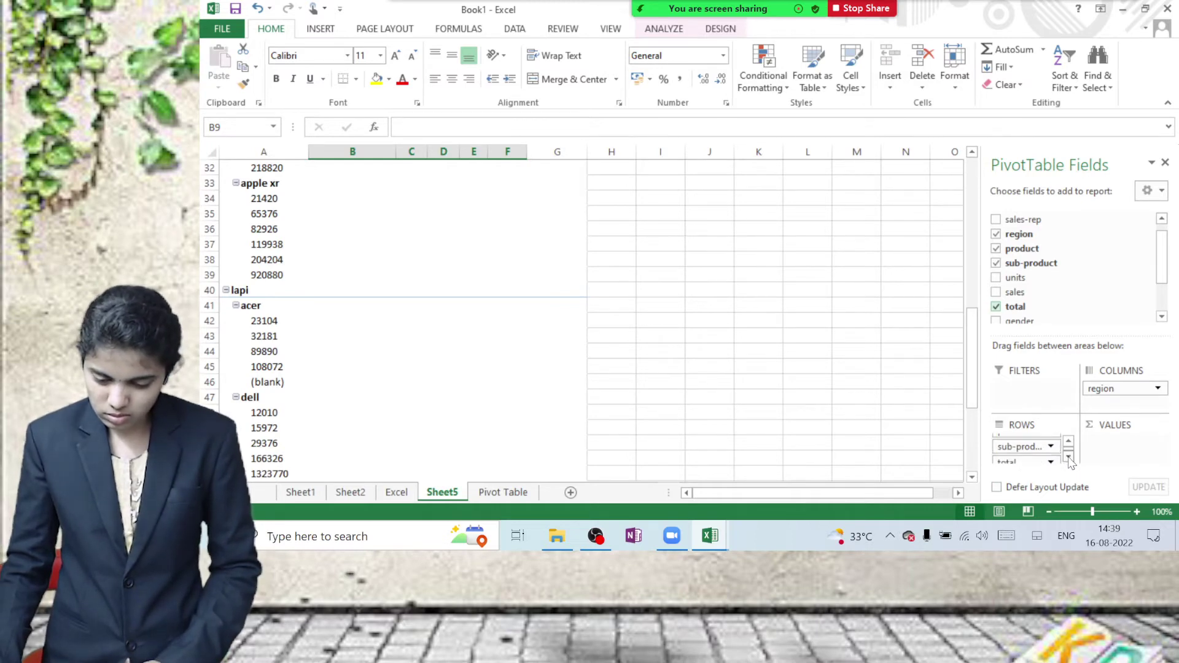
left_click_drag(1019, 461, 1119, 445)
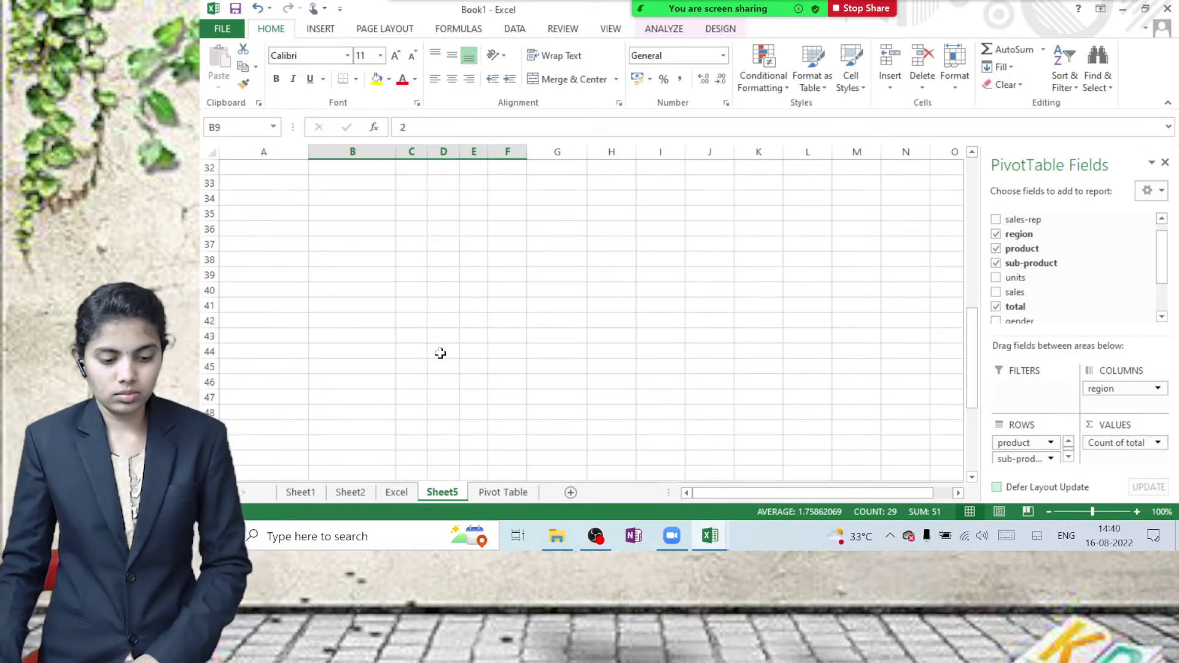
Examine the counts for each sub-product and region and check them against the source data on the Pivot Table sheet.
left_click(441, 308)
scroll(443, 326, "up", 10)
left_click(444, 305)
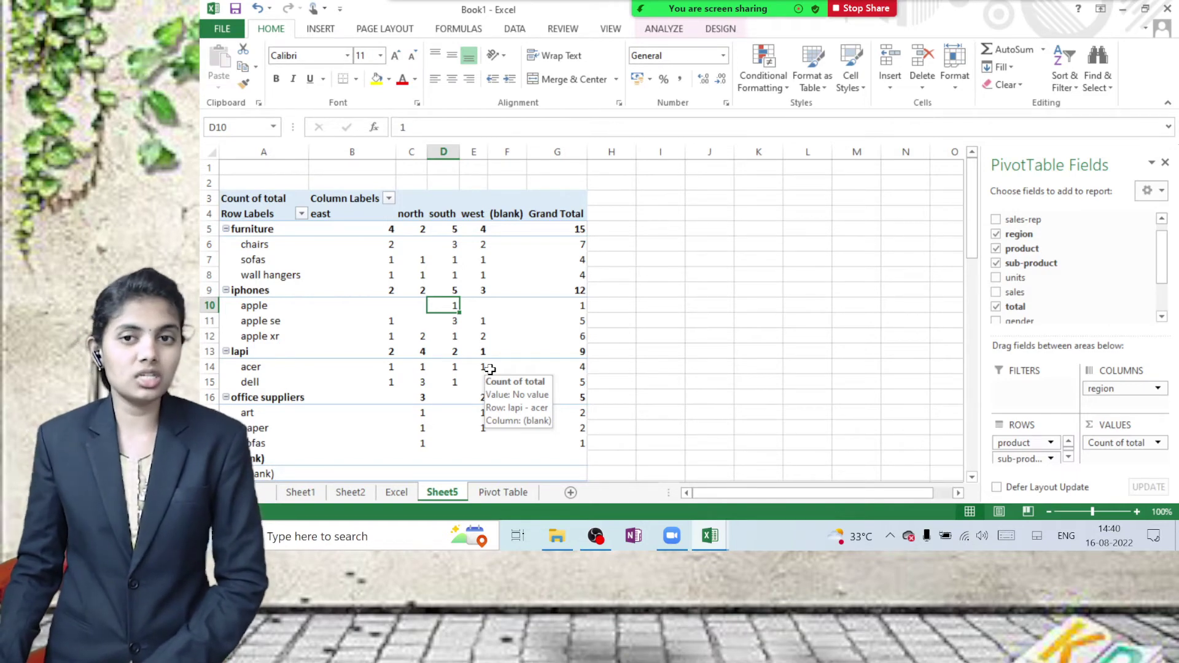
left_click(395, 257)
left_click(393, 248)
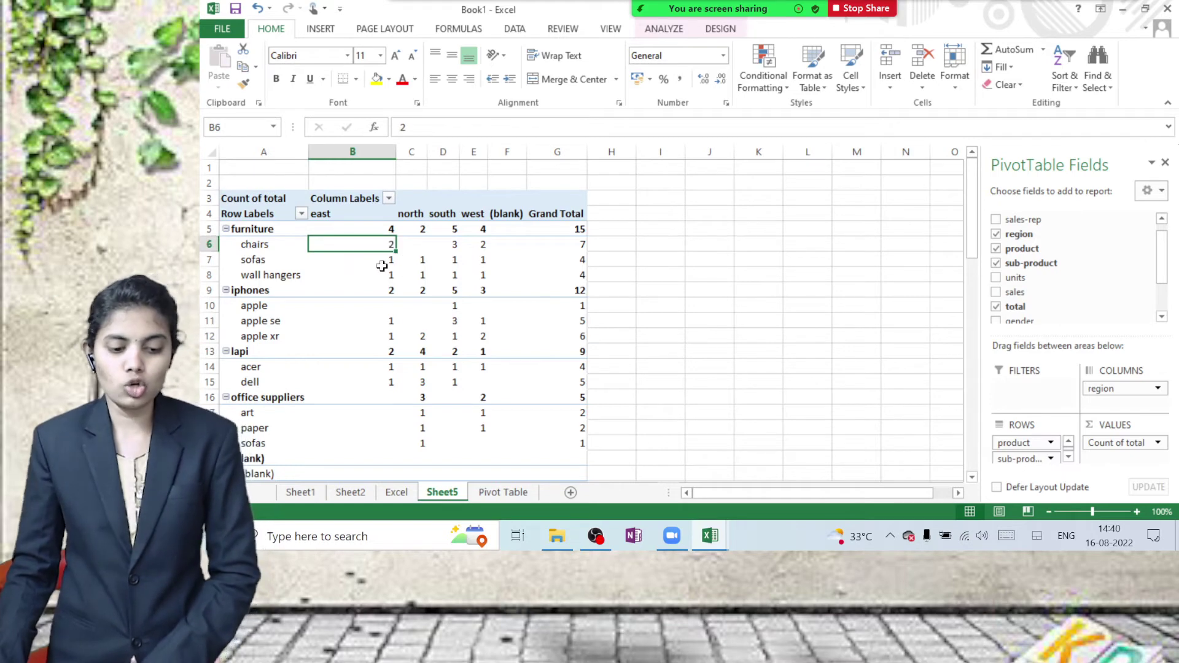
left_click(381, 266)
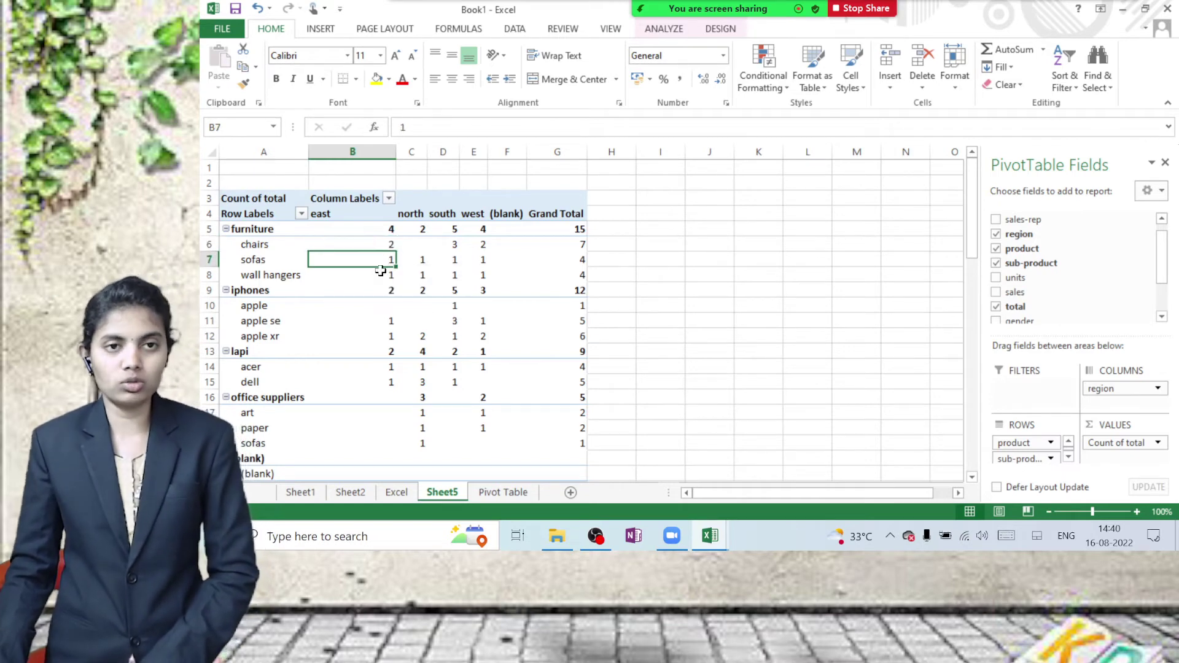
left_click(453, 246)
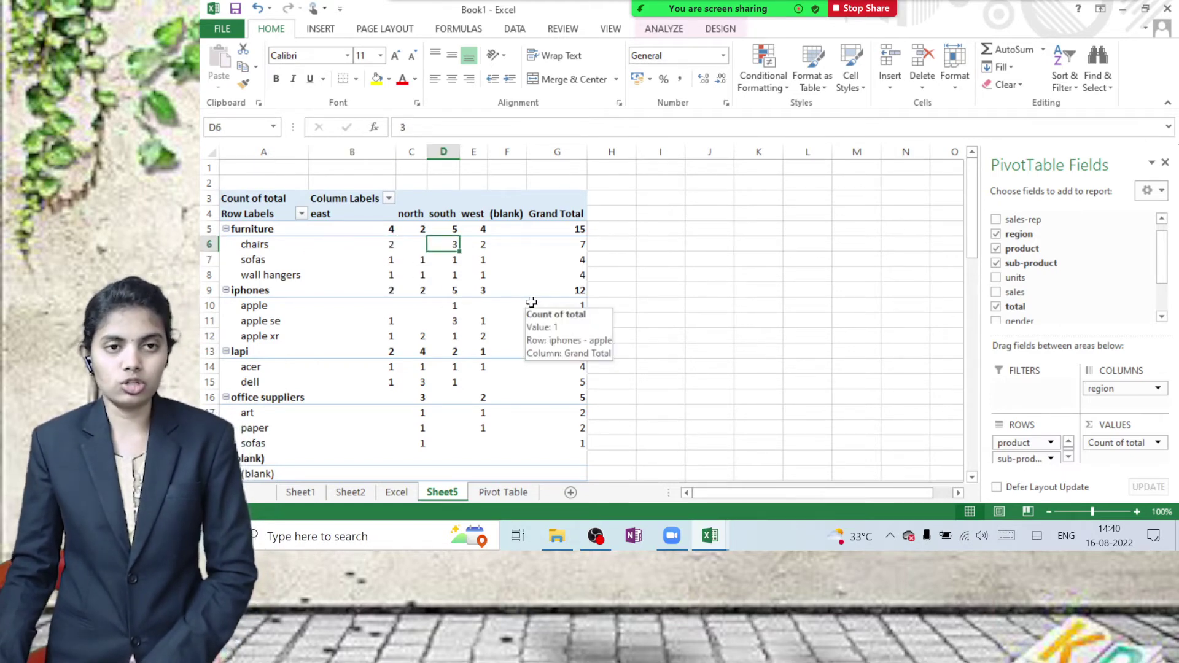
left_click(506, 493)
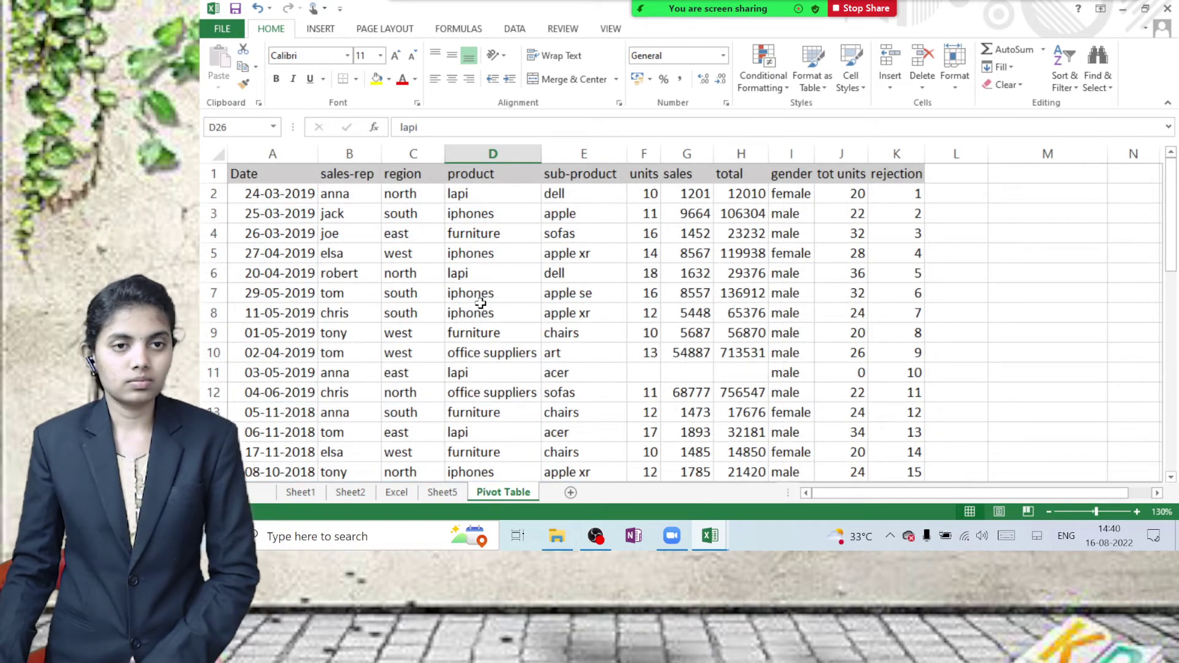
left_click(442, 492)
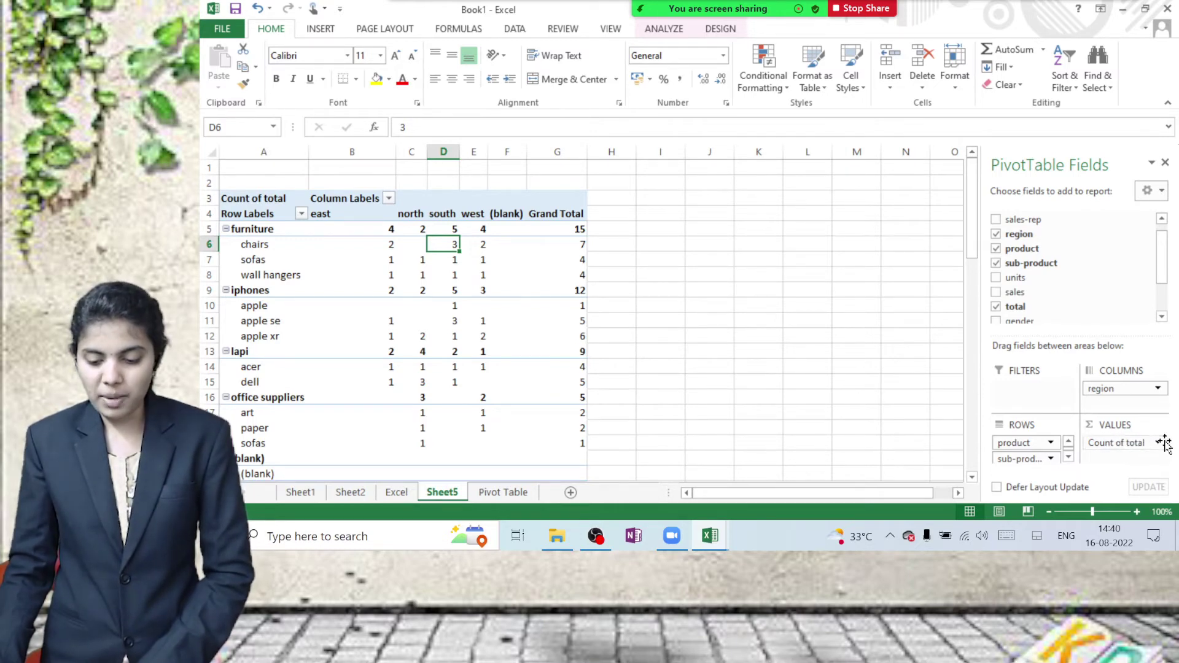
Change the value field settings of total so that it is summarized by Sum.
left_click(1158, 443)
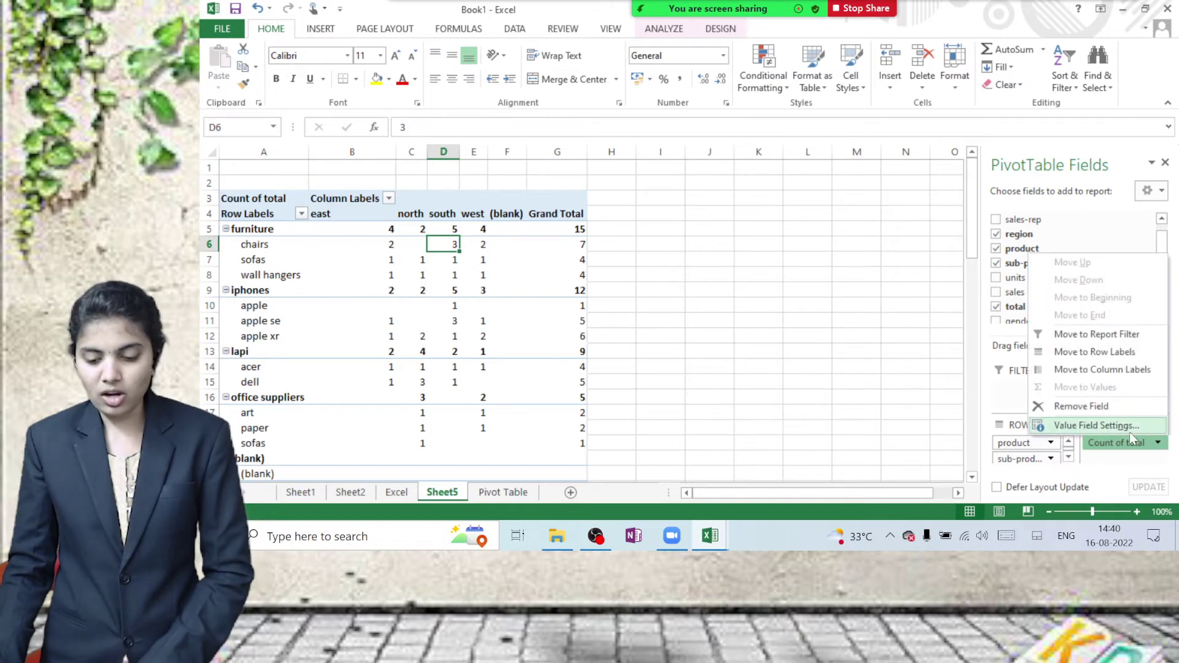
left_click(1097, 426)
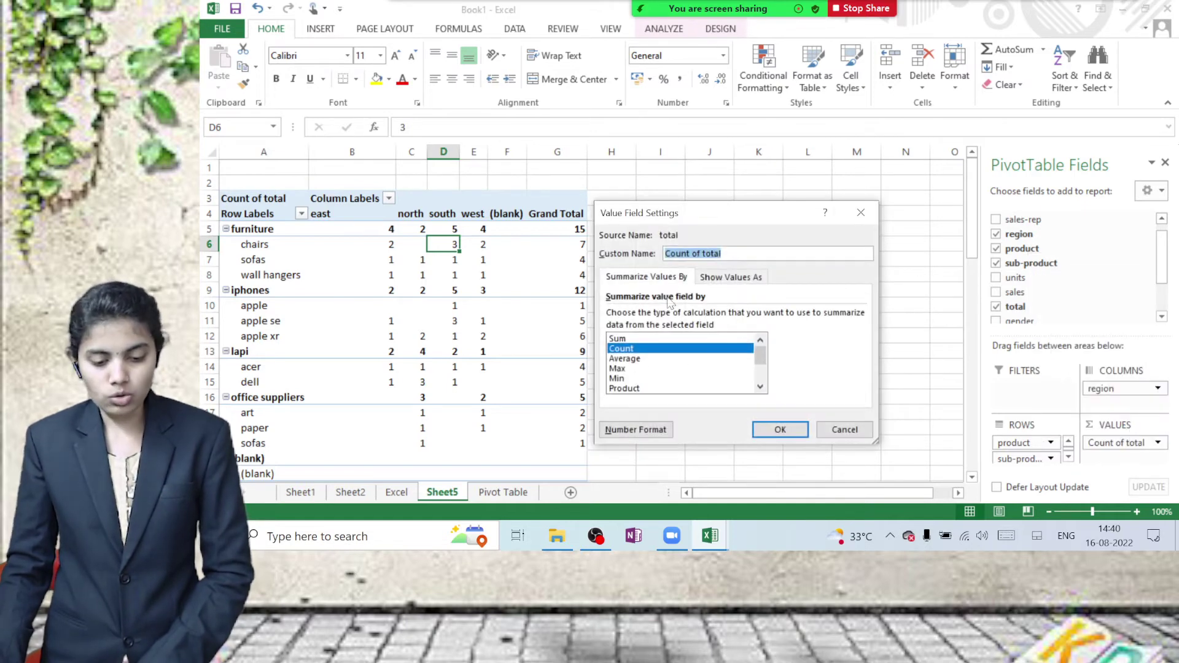
left_click(629, 339)
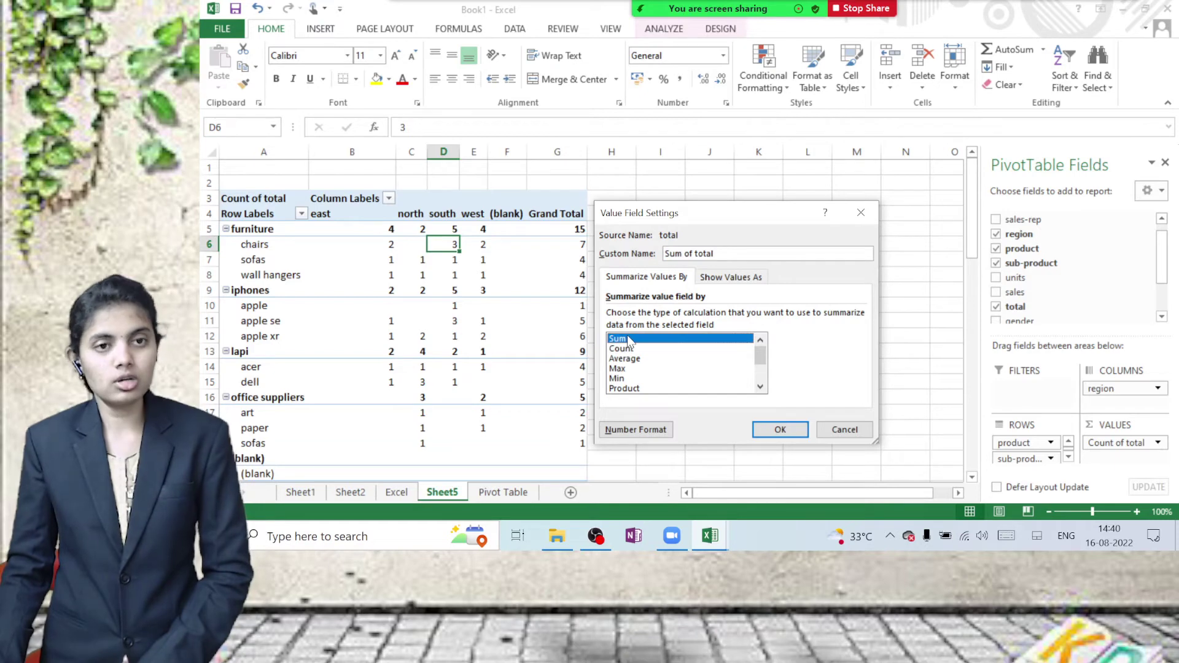
left_click(779, 429)
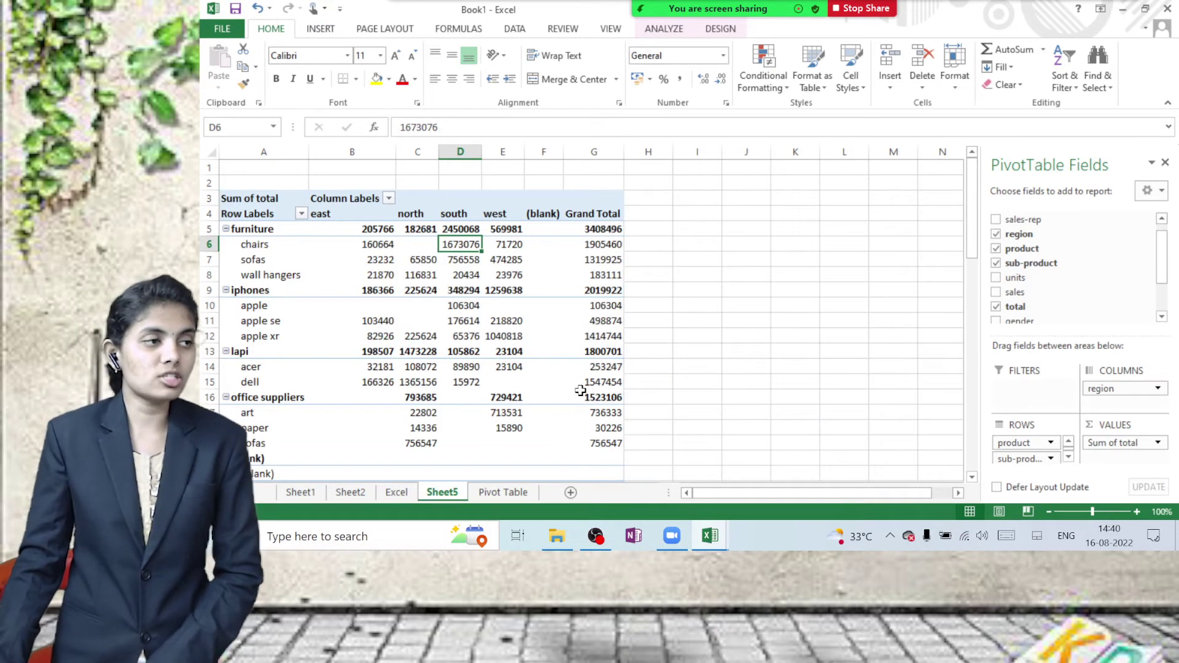
Compare the summed PivotTable with the source records on the Pivot Table sheet and return to Sheet5.
mouse_move(581, 390)
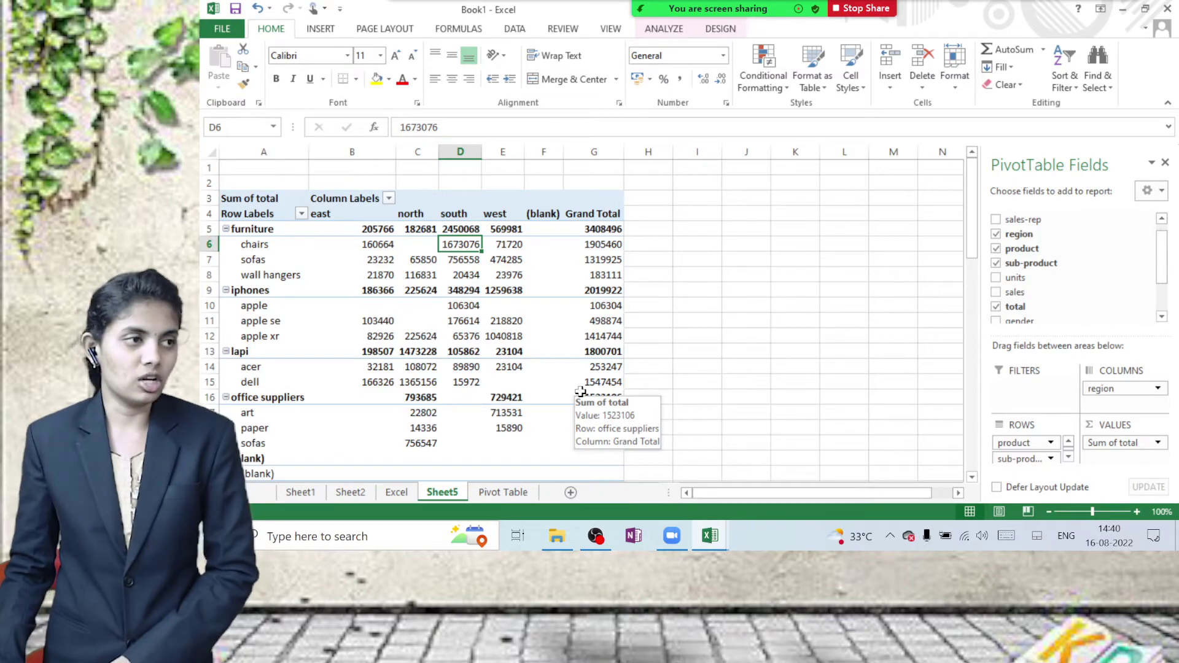
left_click(518, 496)
left_click_drag(213, 213, 617, 353)
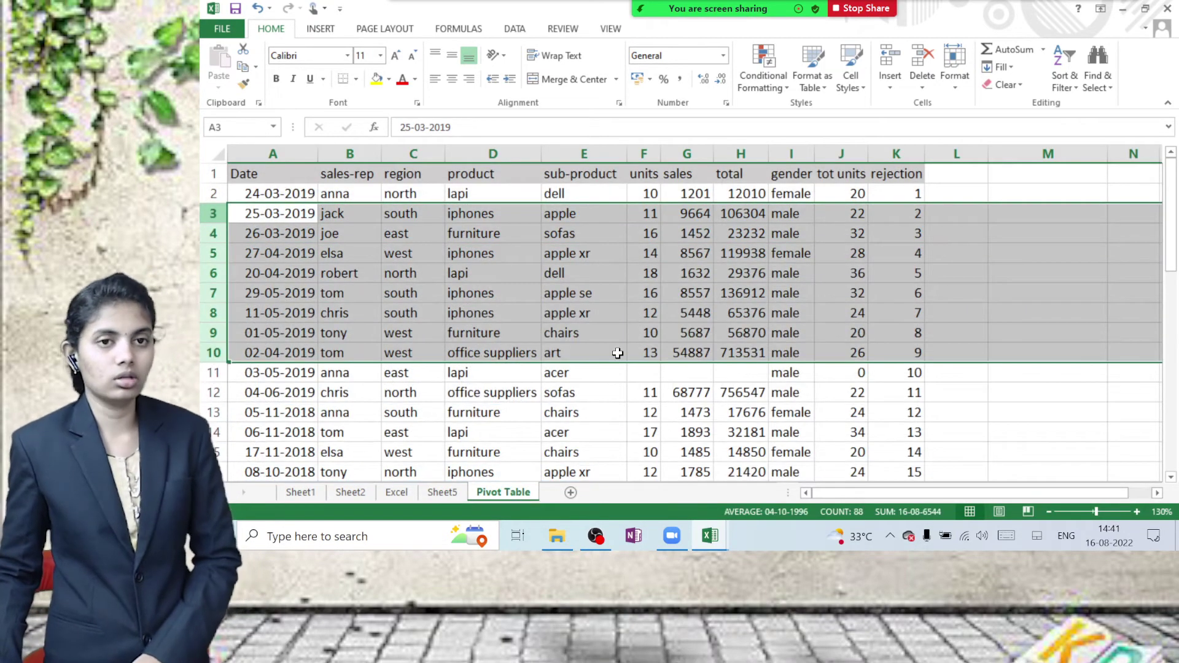
left_click(482, 294)
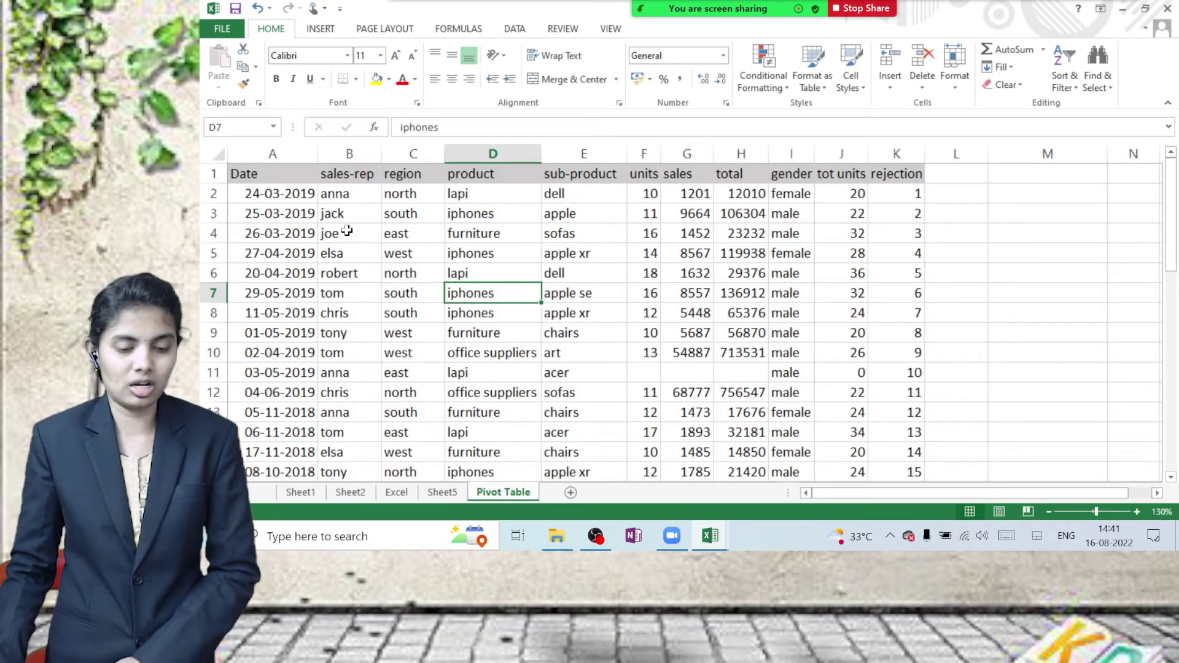
left_click(447, 493)
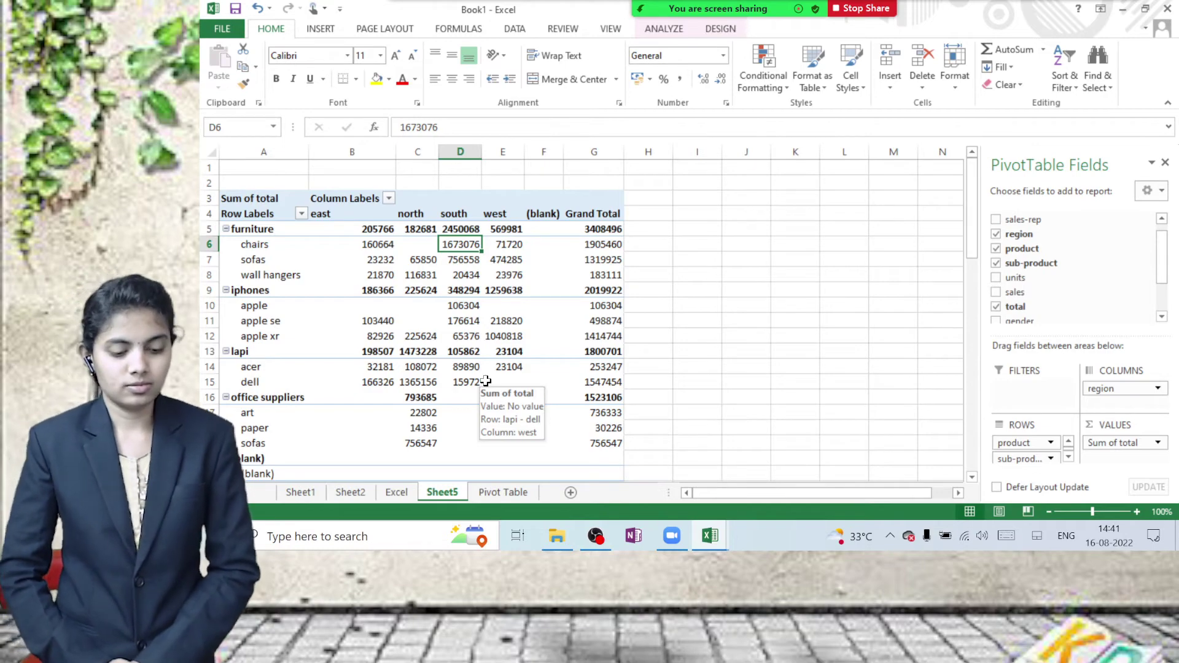
Enlarge Sheet5 to 160% with the ribbon collapsed and examine the PivotTable's product and region labels.
scroll(720, 384, "up", 4)
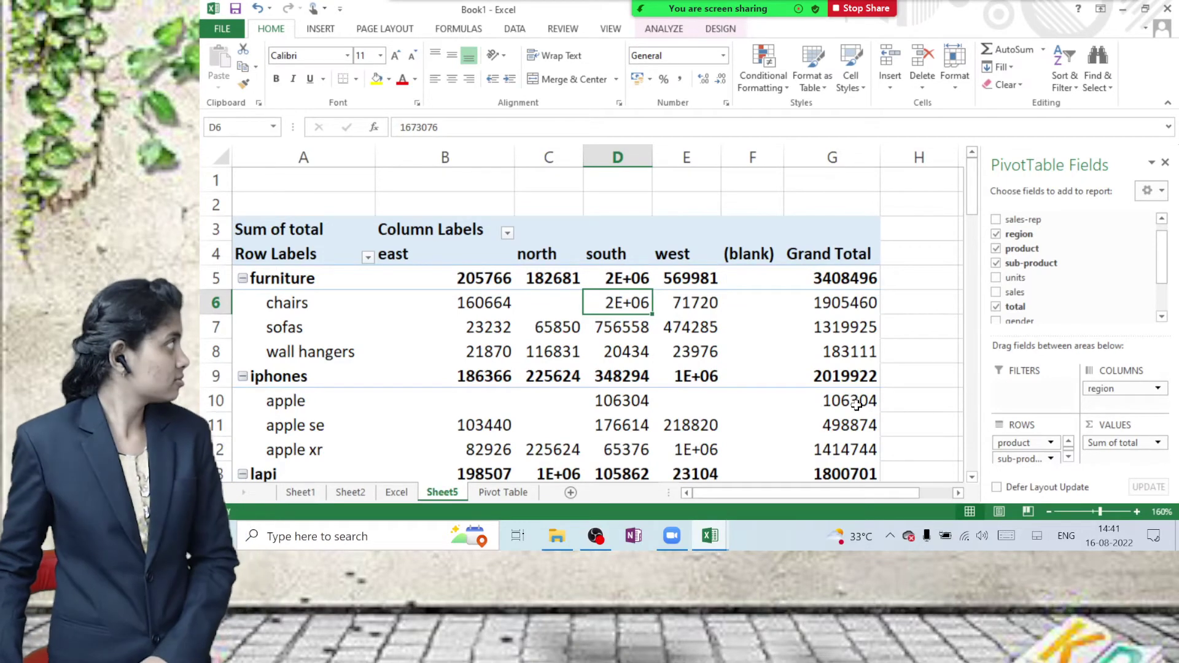
left_click(1168, 103)
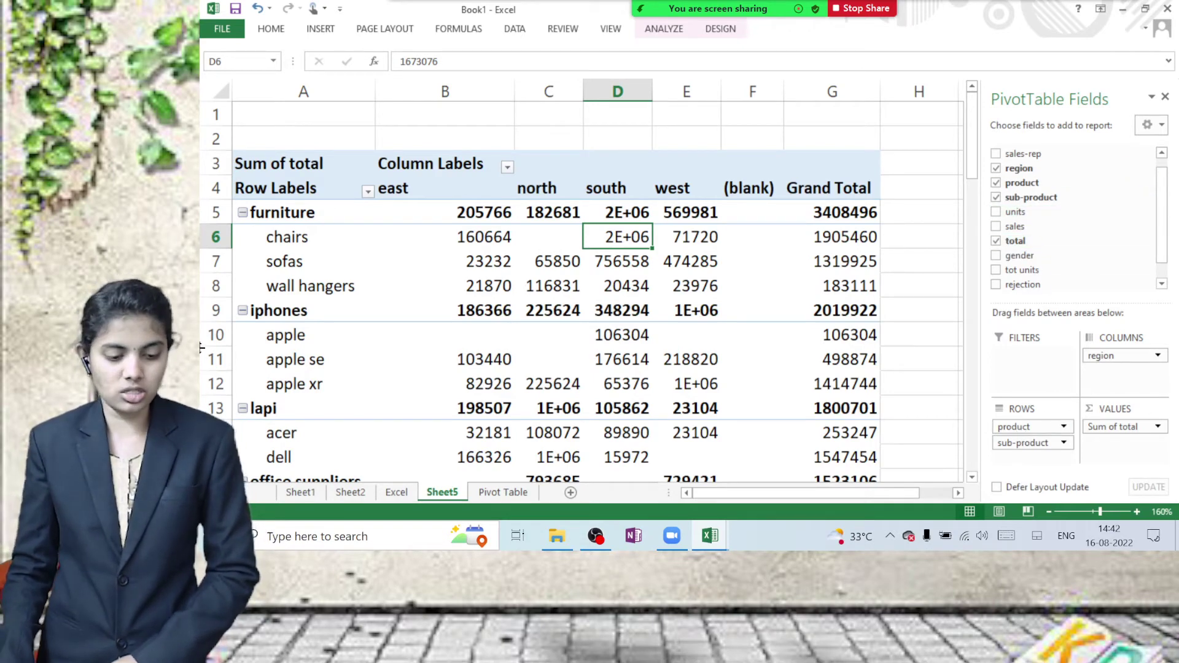
left_click_drag(274, 261, 307, 410)
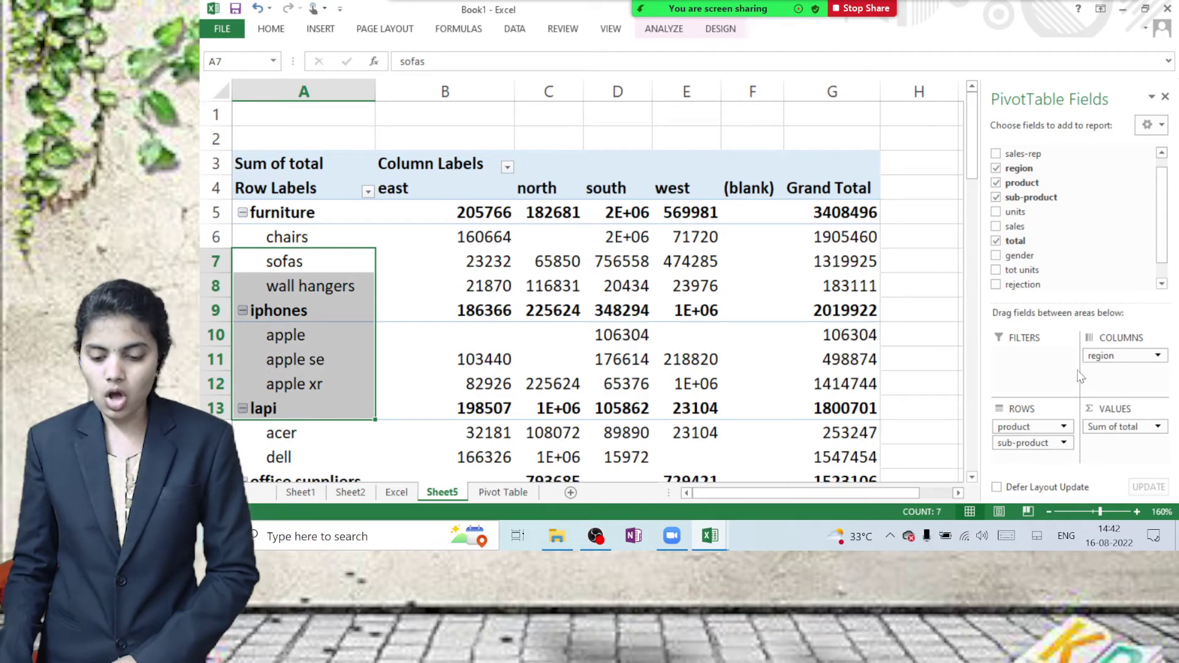
left_click_drag(433, 195, 739, 174)
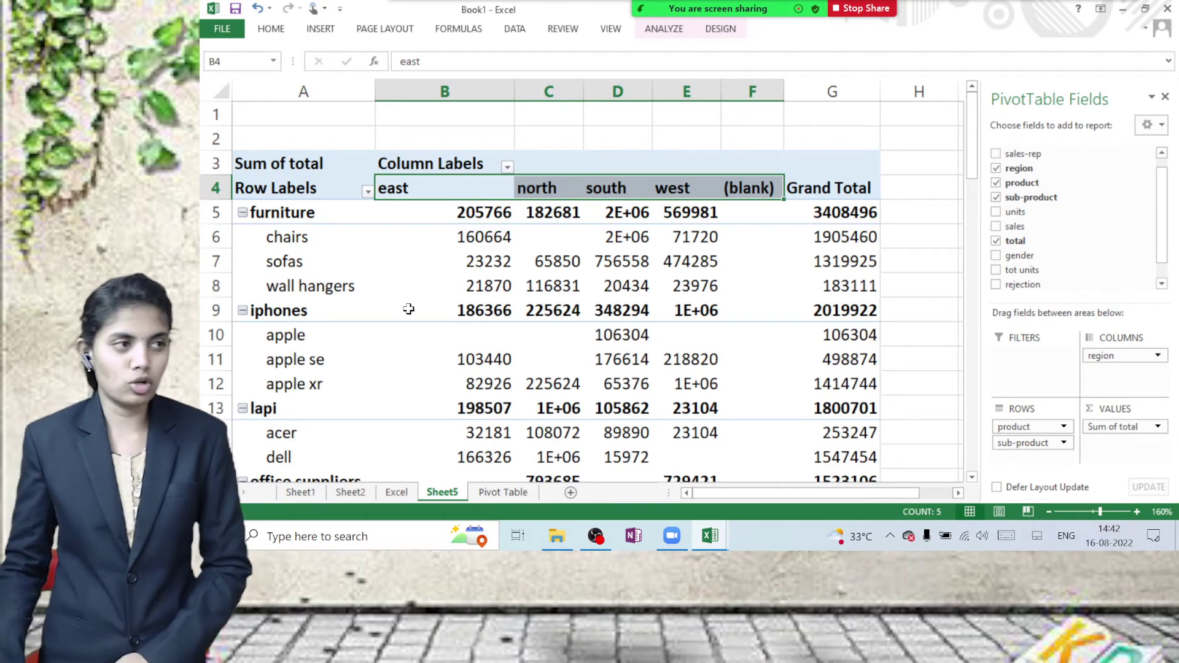
mouse_move(408, 308)
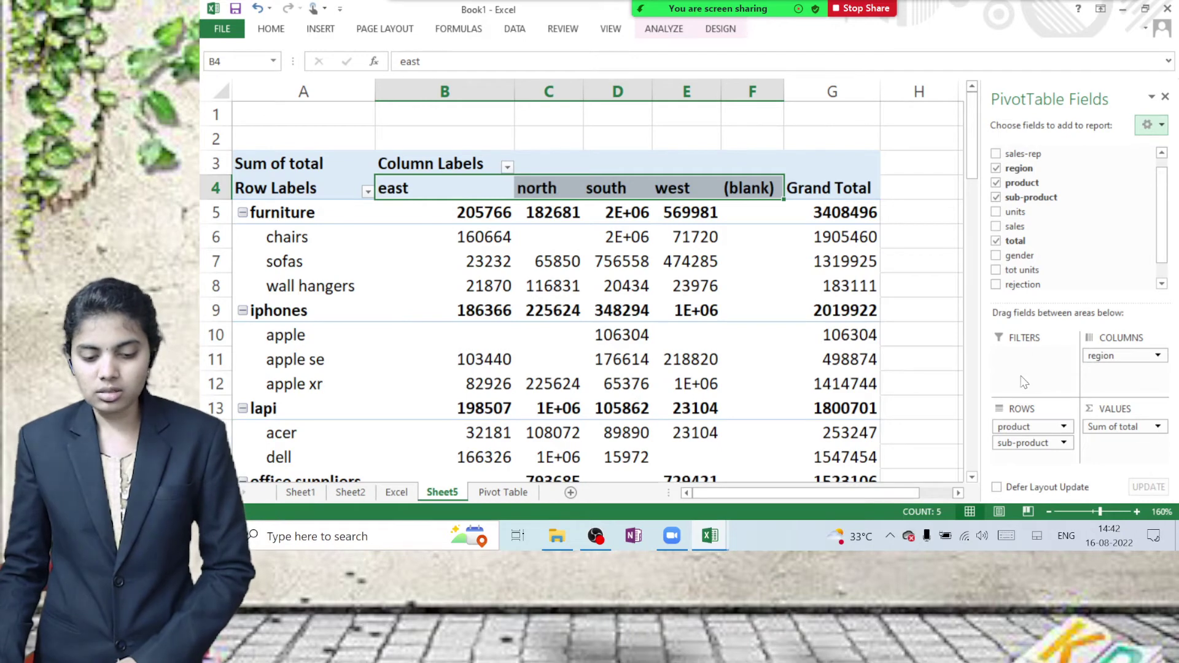
Add gender as a report filter and filter the PivotTable to female.
left_click(393, 335)
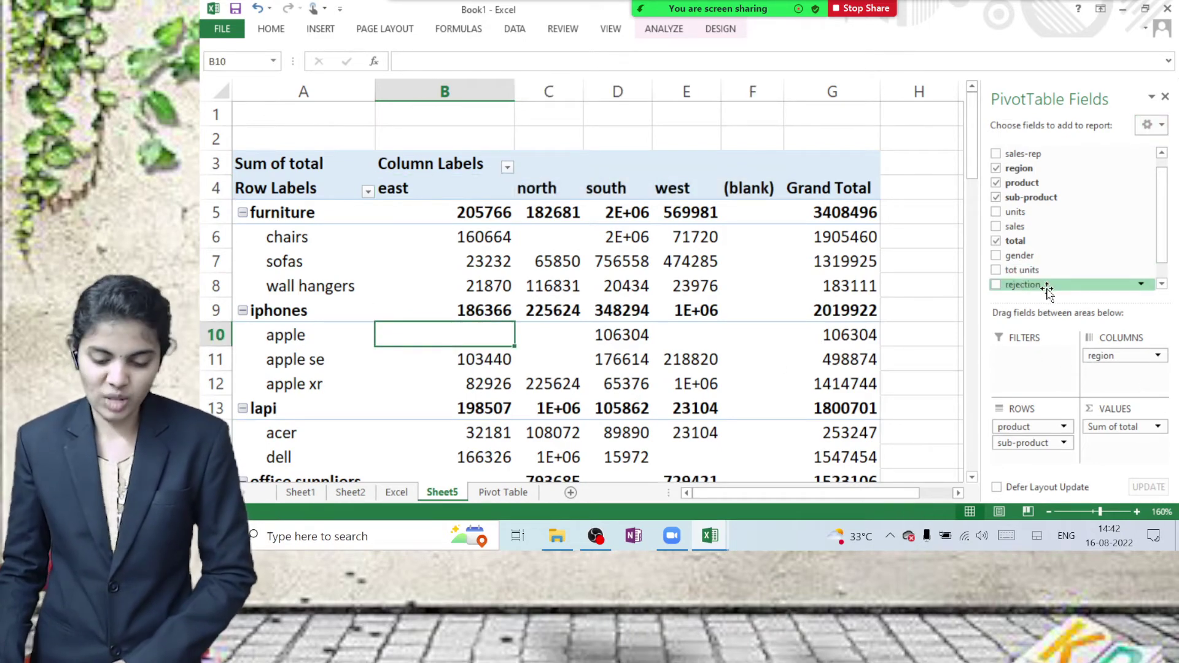
left_click_drag(1021, 257, 1025, 359)
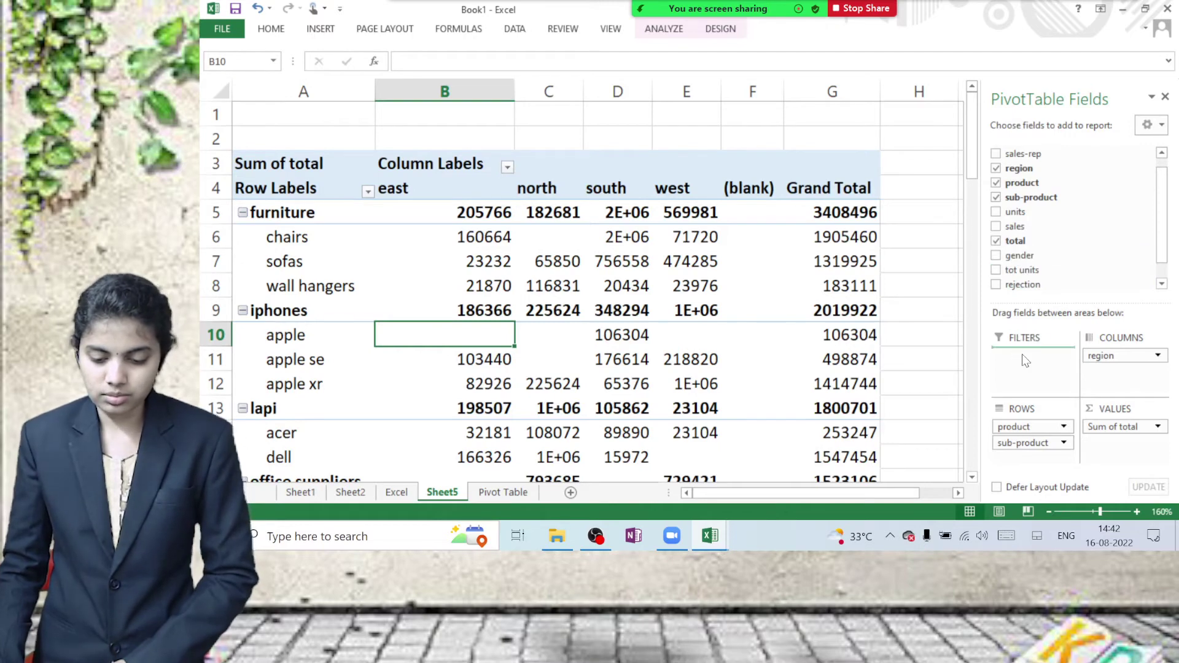
left_click(507, 118)
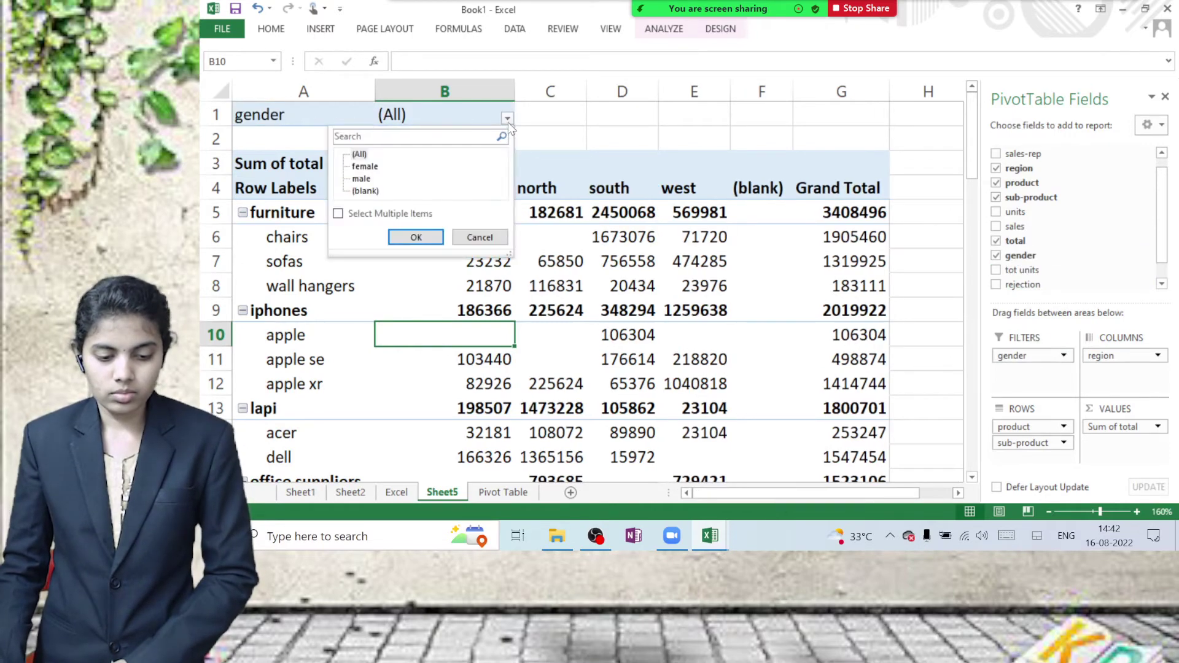
left_click(365, 166)
left_click(412, 237)
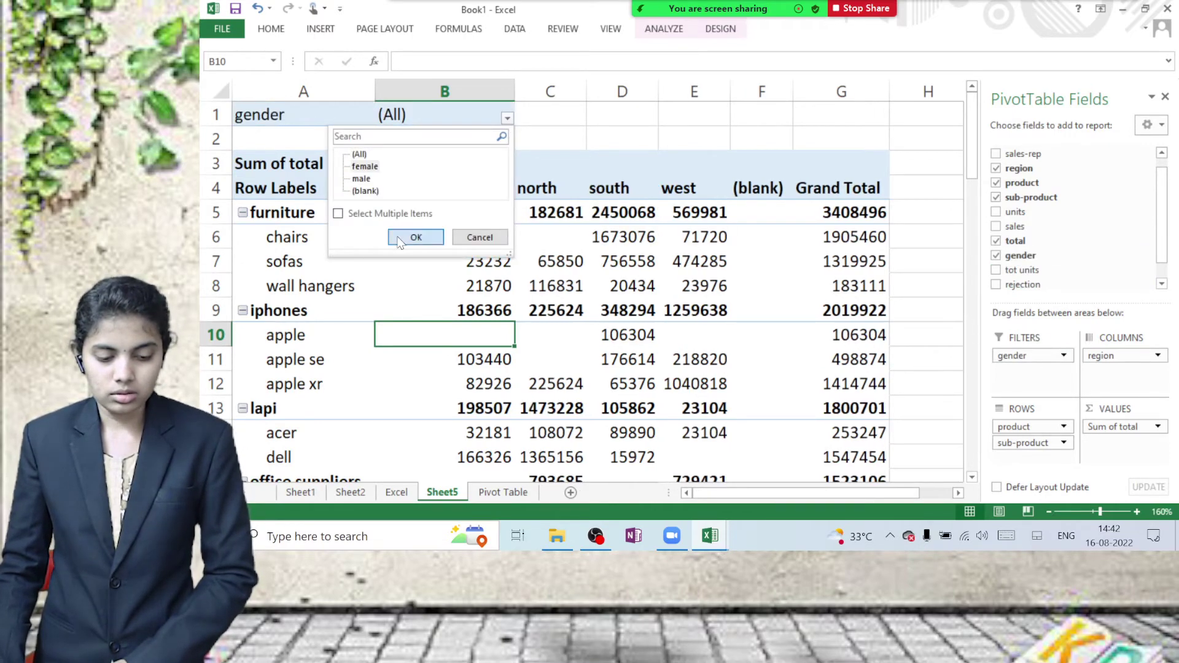
Examine the filtered sales by region and select the overall grand total cell.
left_click_drag(447, 213, 638, 383)
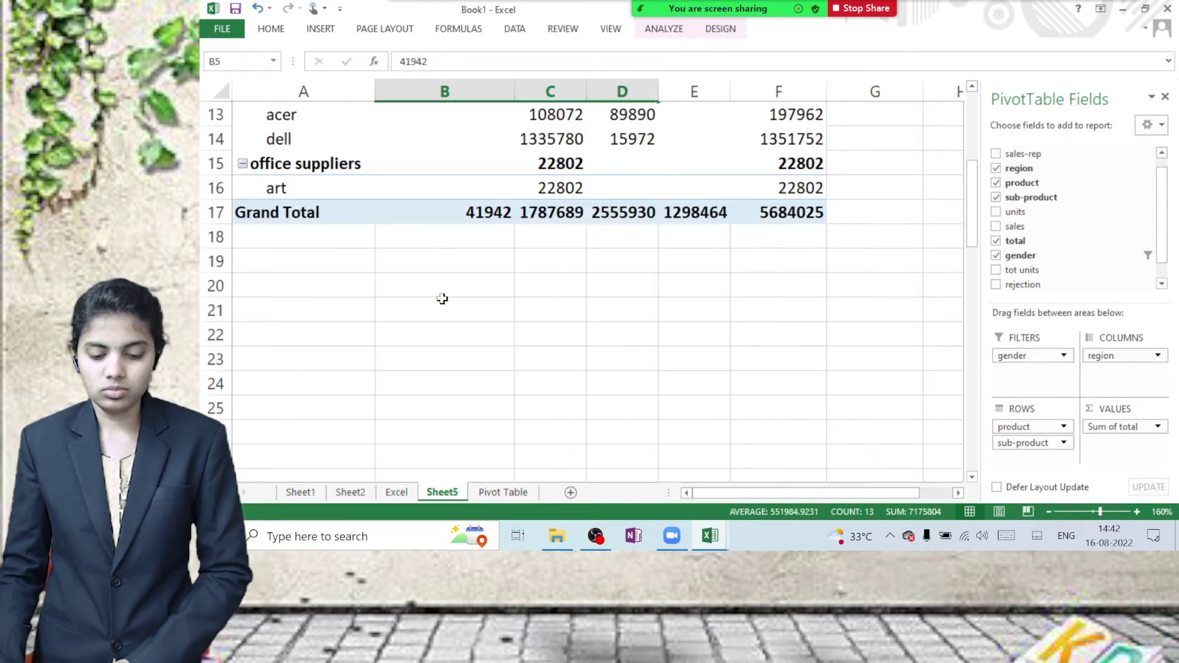
scroll(439, 297, "down", 4)
scroll(491, 301, "up", 2)
left_click(763, 361)
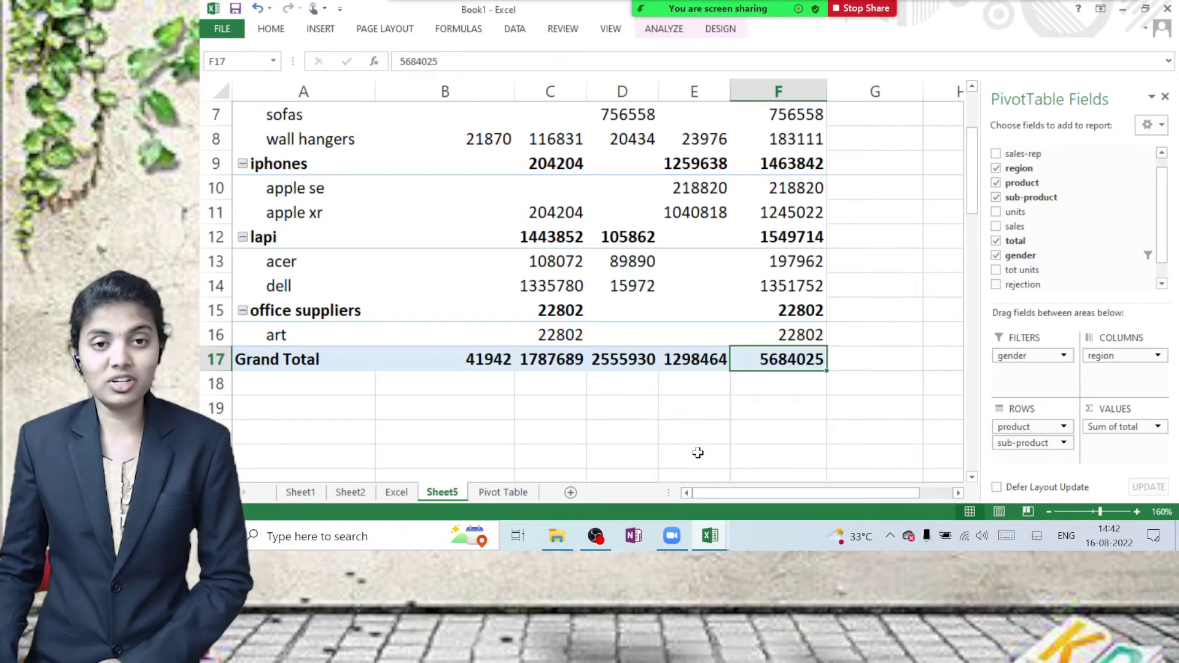
Switch the gender report filter to male and examine the filtered sales down to the grand totals.
scroll(544, 411, "up", 2)
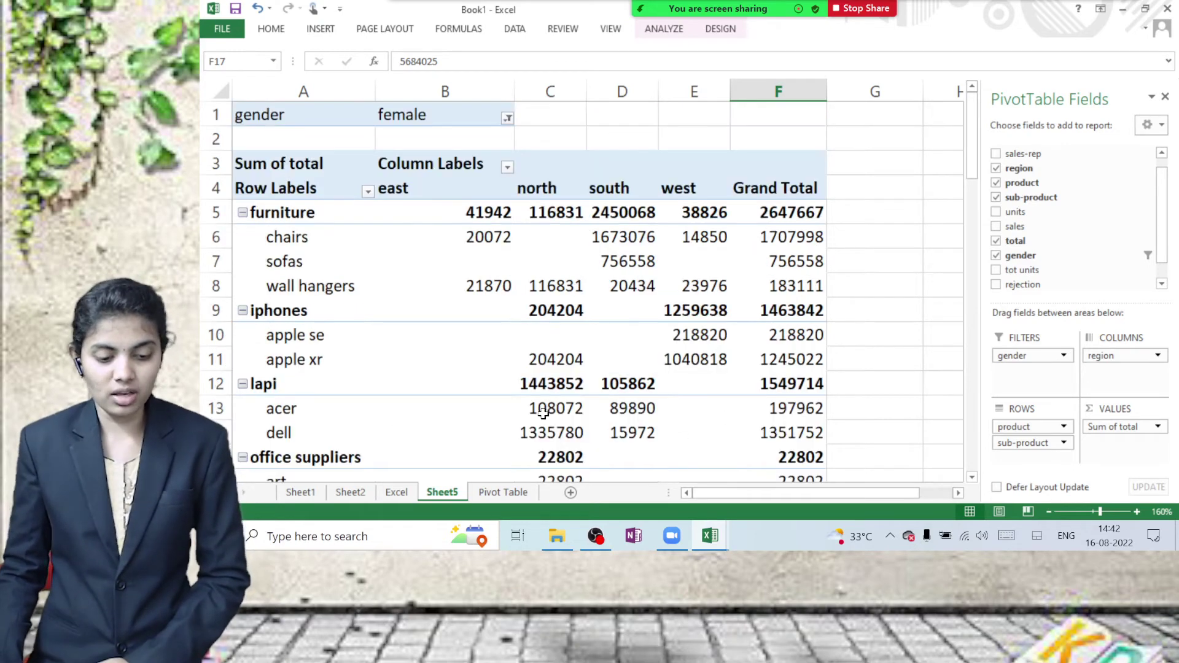
left_click(508, 117)
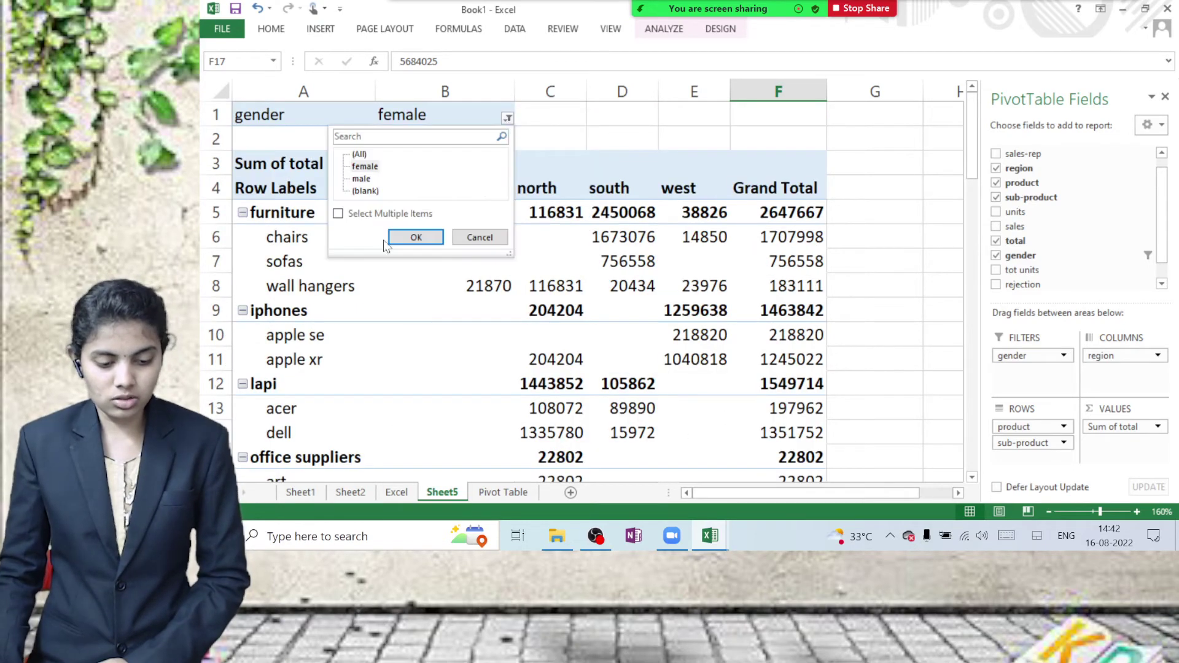
left_click(365, 178)
left_click(415, 237)
scroll(597, 307, "down", 4)
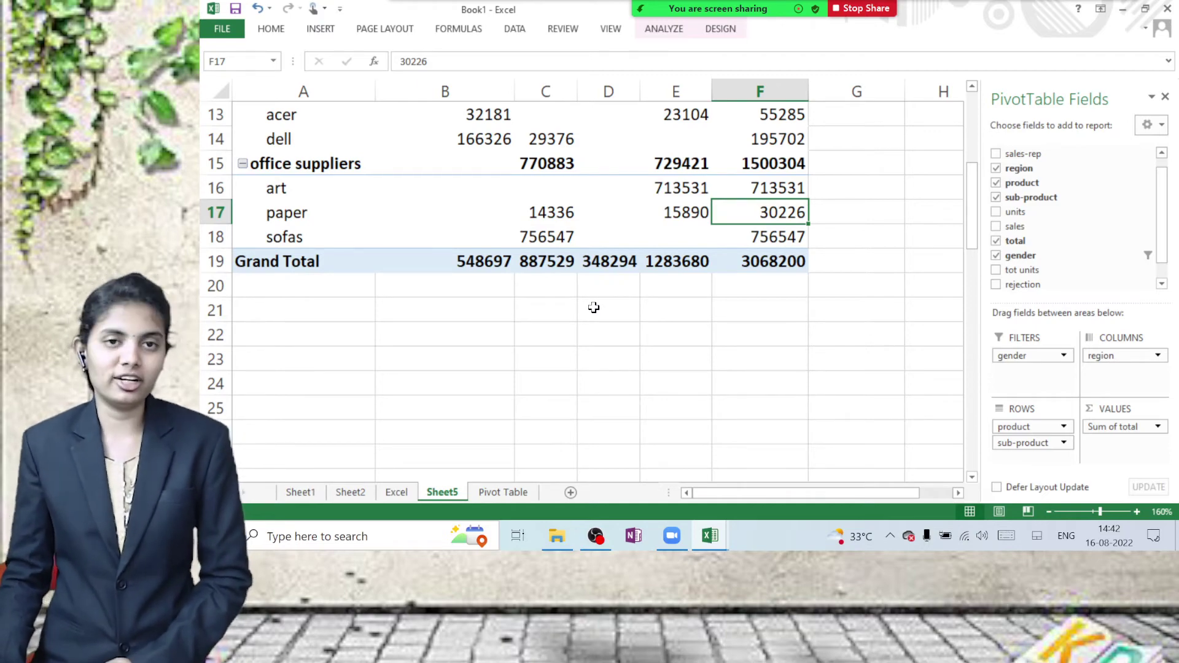
scroll(594, 308, "up", 4)
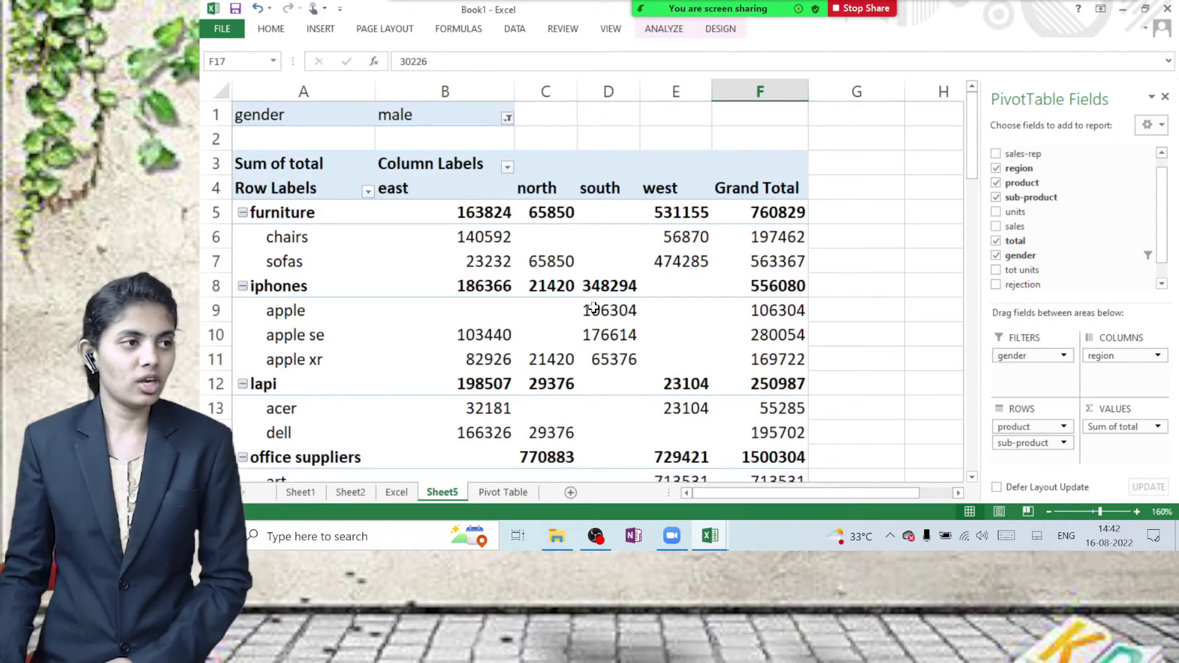
mouse_move(594, 307)
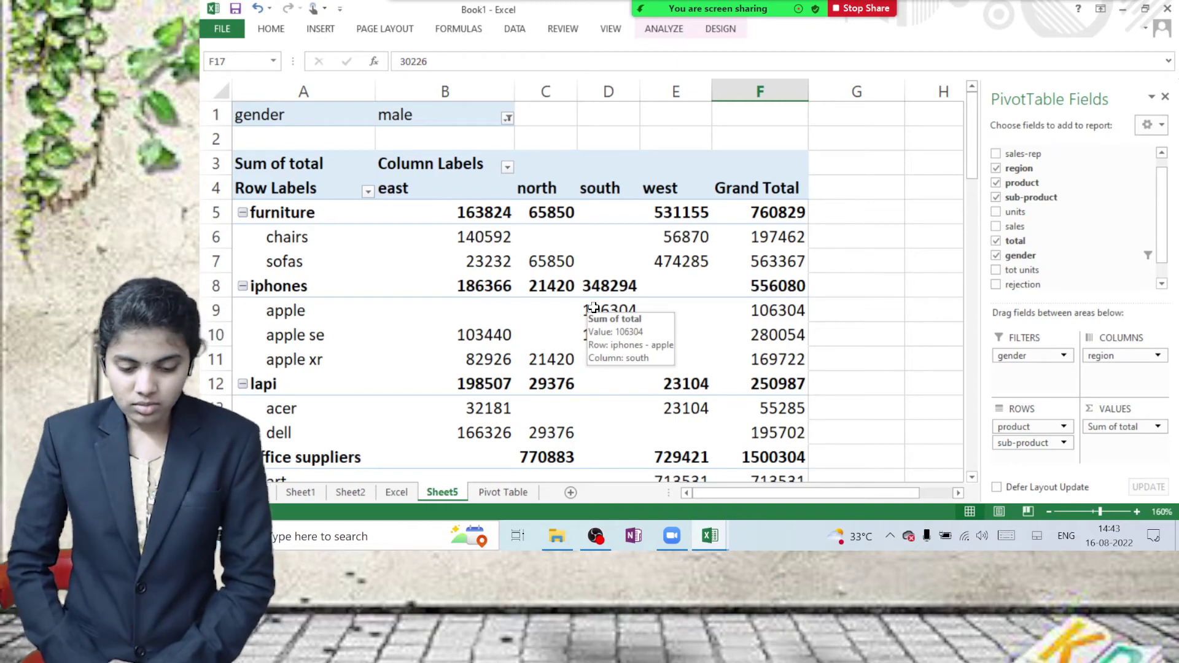
scroll(578, 416, "down", 2)
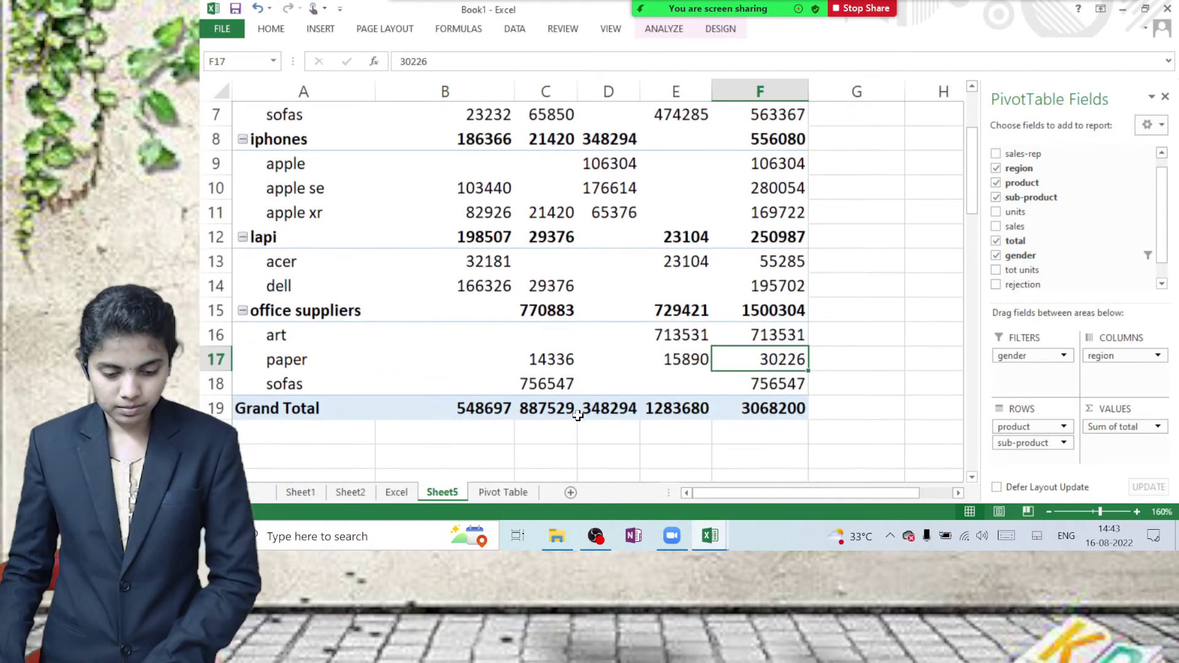
scroll(578, 416, "up", 2)
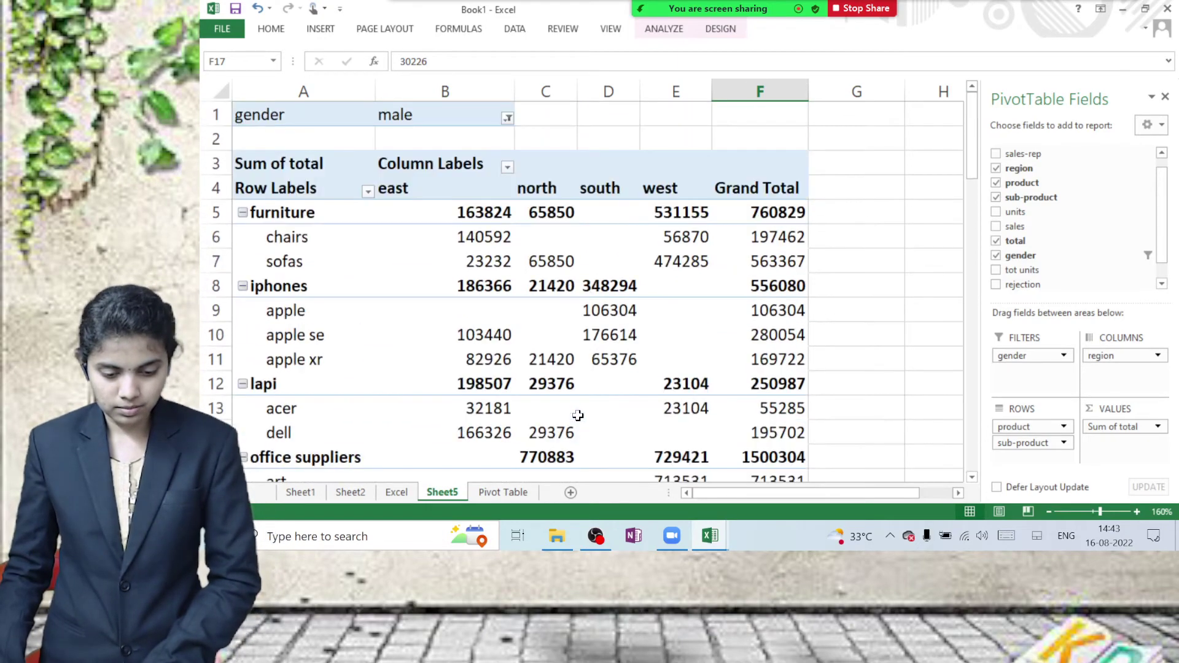
Set the PivotTable's gender report filter back to female.
left_click(506, 119)
left_click(365, 167)
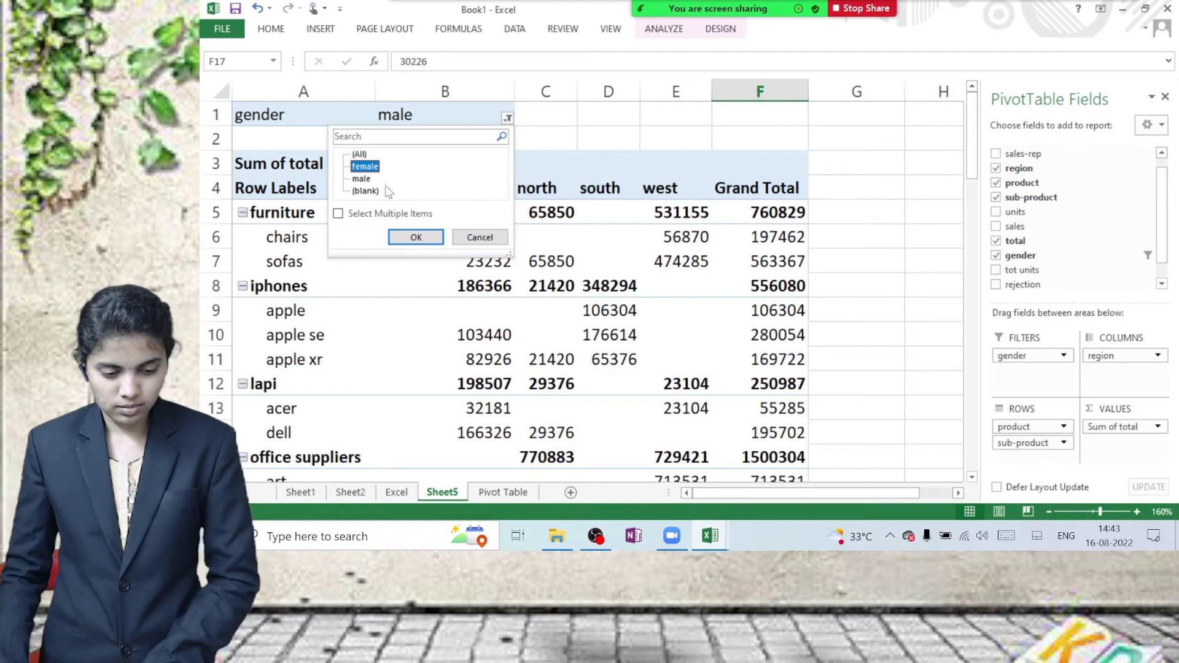
left_click(416, 237)
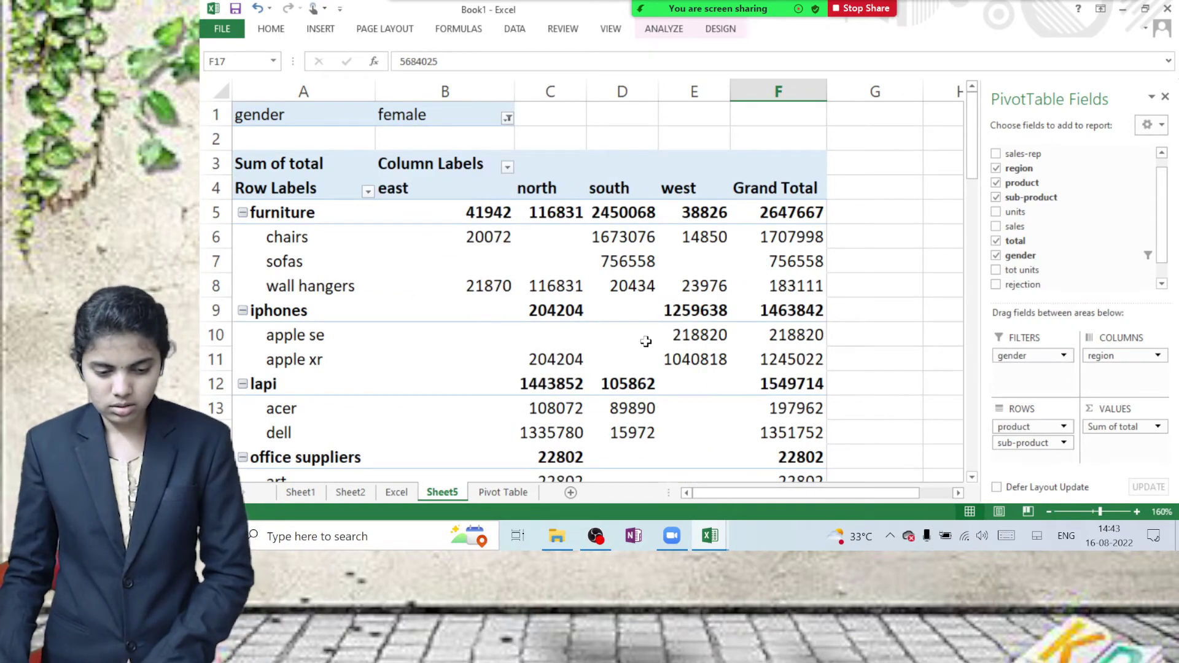
Allow multiple items in the gender filter, include female, male and blank, and review the combined totals.
left_click(503, 119)
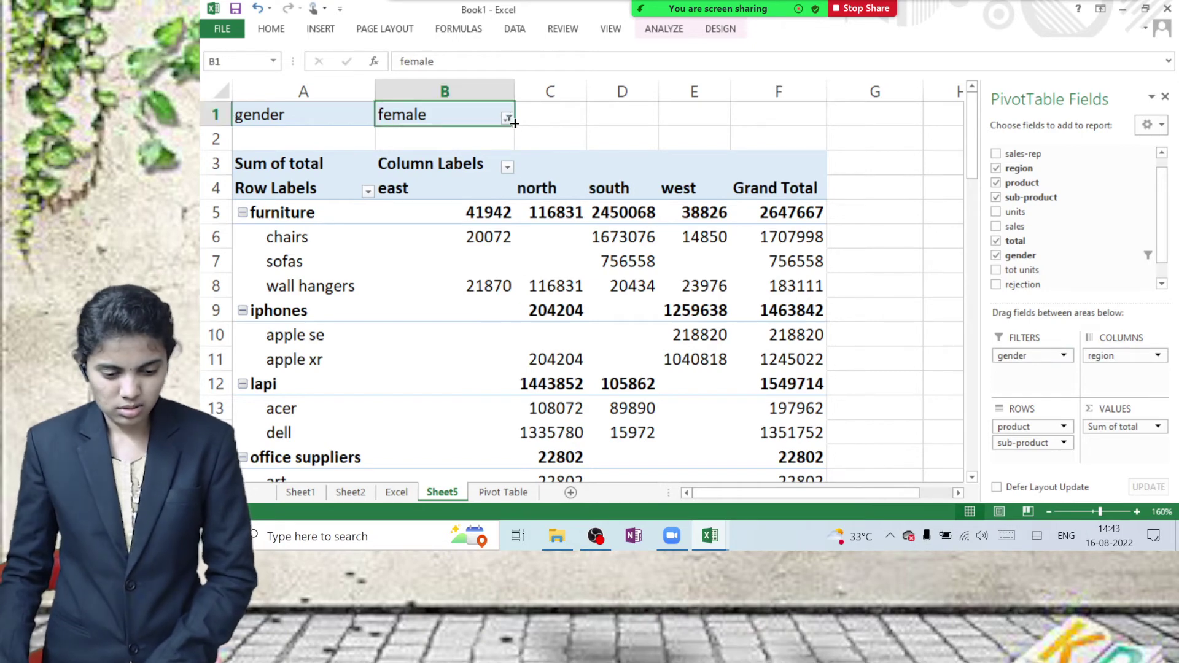
left_click(508, 118)
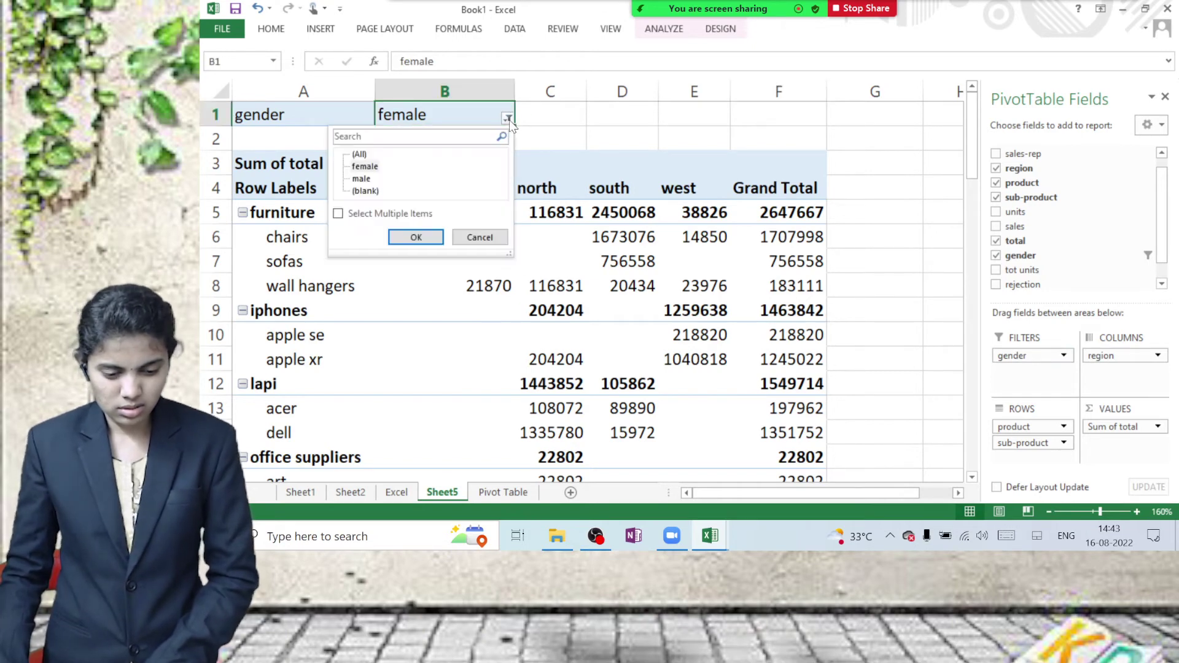
left_click(363, 168)
left_click(350, 215)
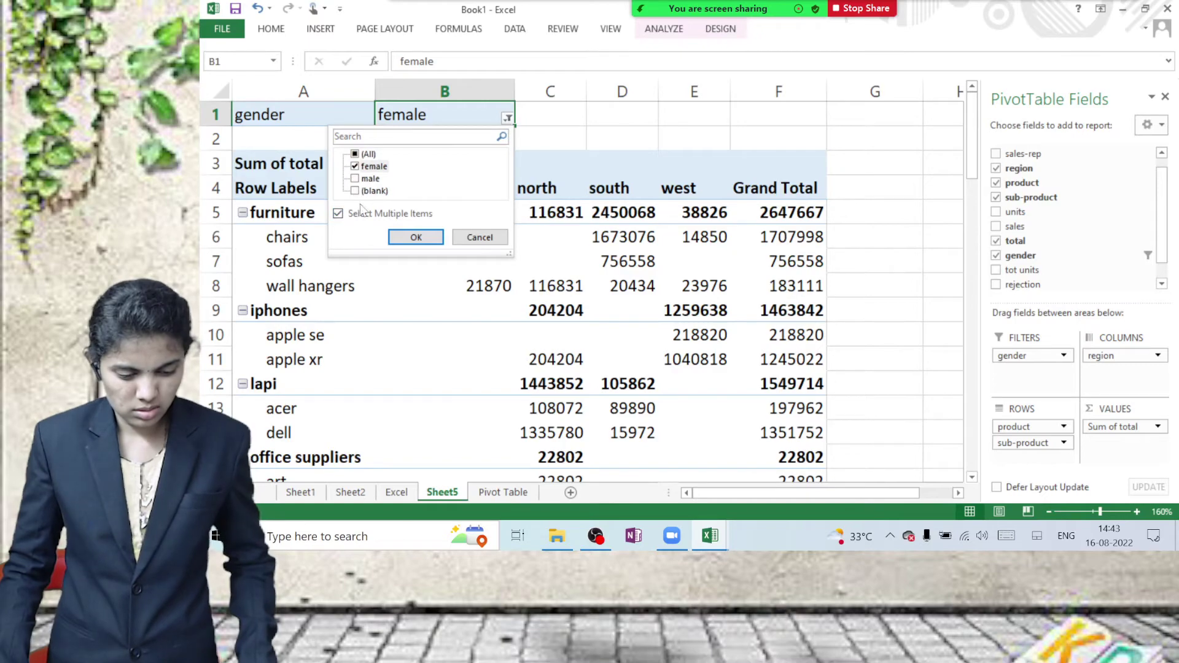
left_click(355, 178)
left_click(355, 190)
left_click(434, 240)
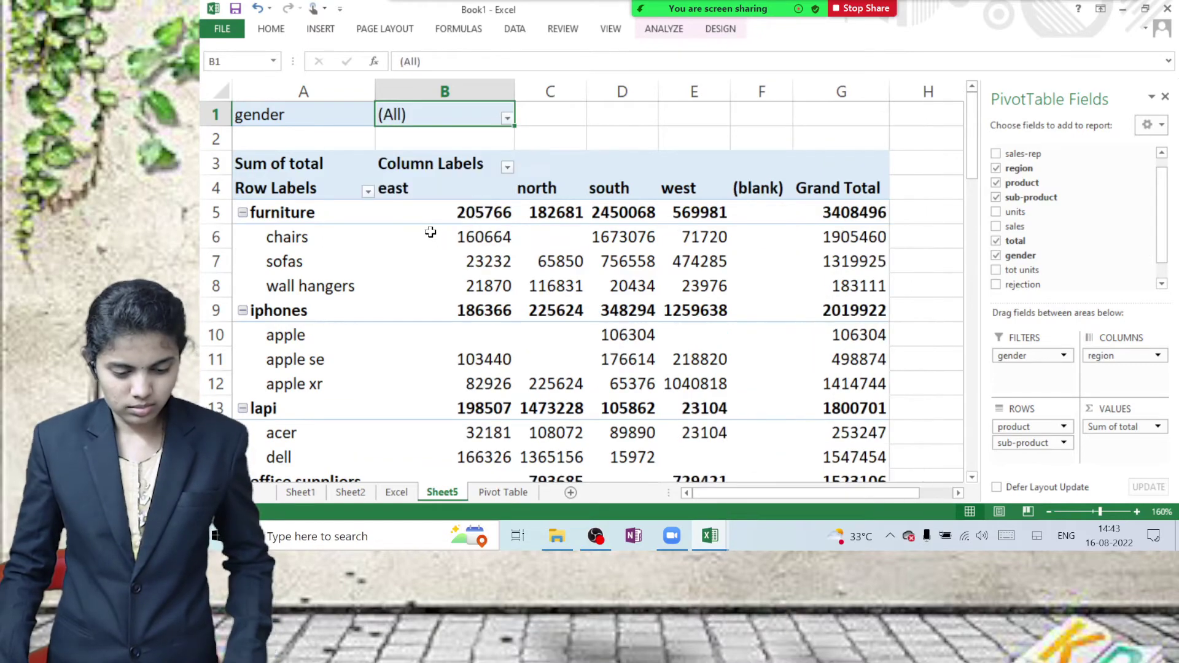
scroll(545, 344, "down", 2)
scroll(540, 368, "down", 2)
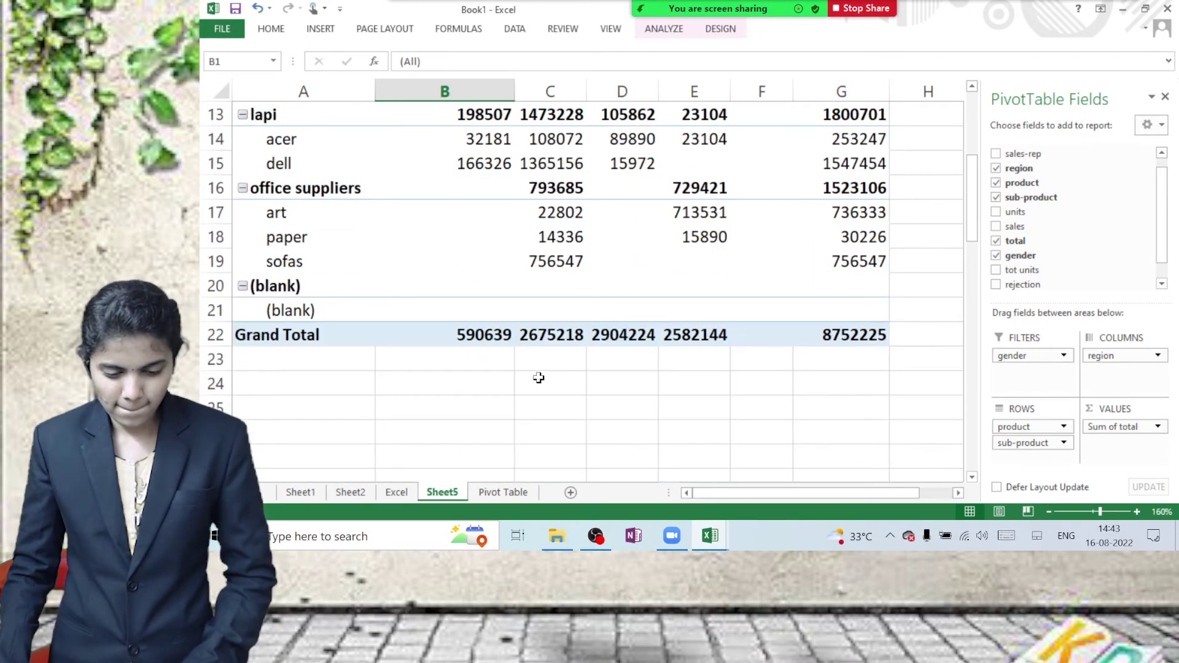
scroll(537, 377, "up", 4)
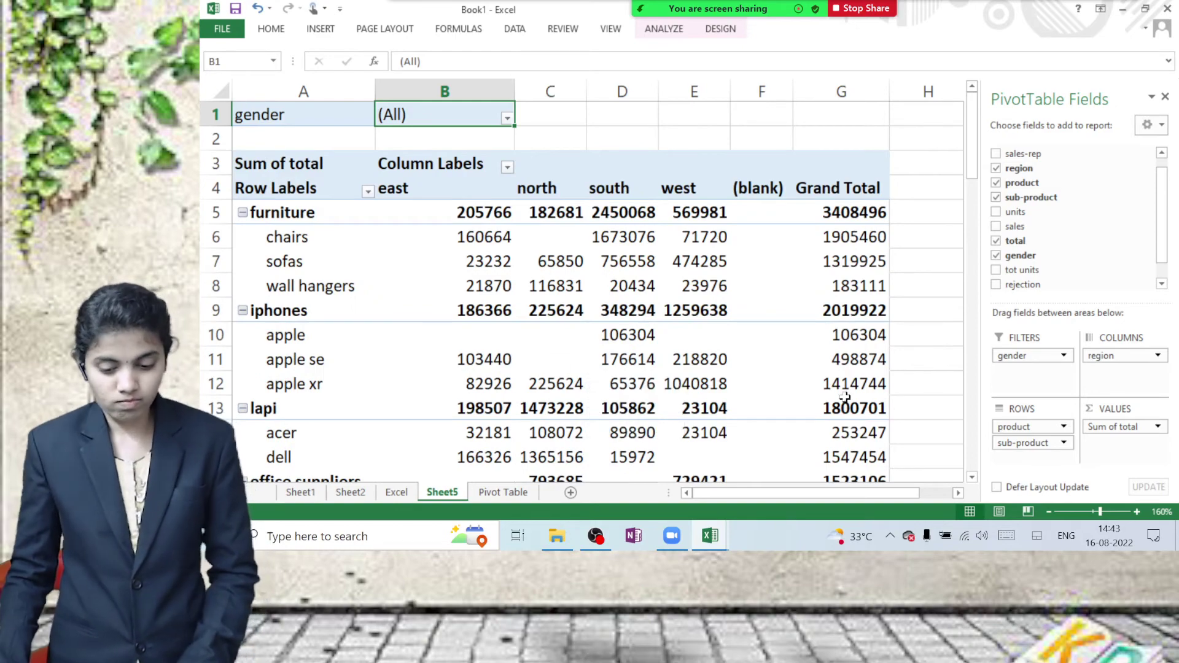
Remove gender from the PivotTable's report filters and narrow column D, which holds the south region.
left_click_drag(1032, 356, 1032, 243)
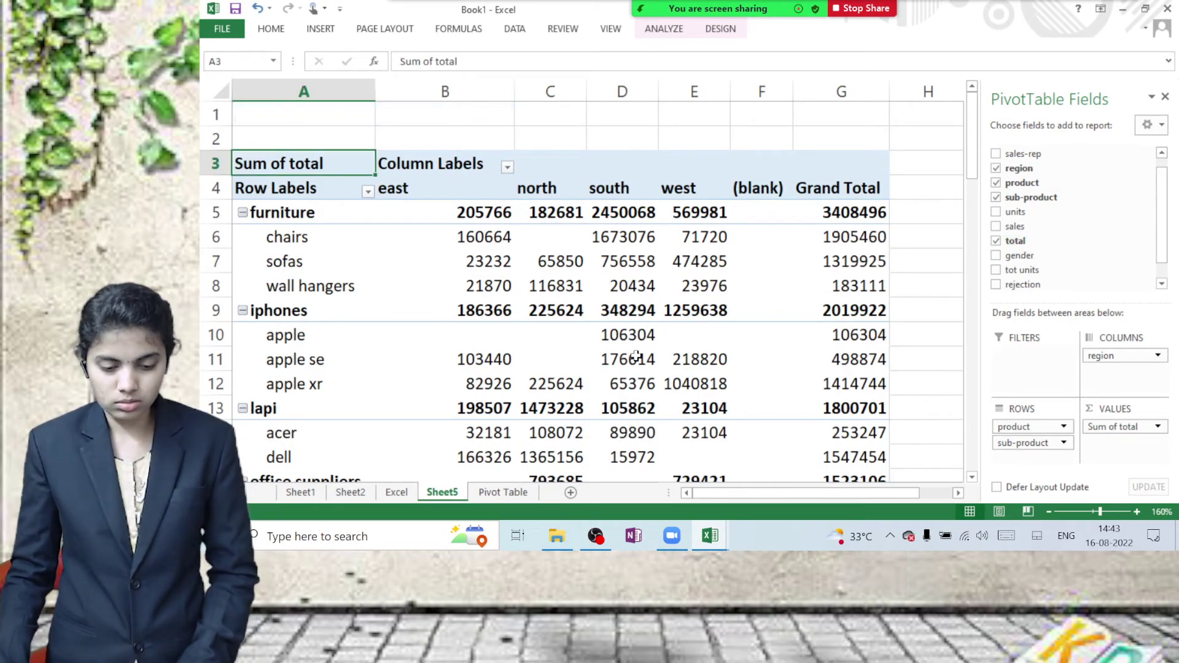
scroll(638, 362, "down", 3)
scroll(682, 350, "down", 1)
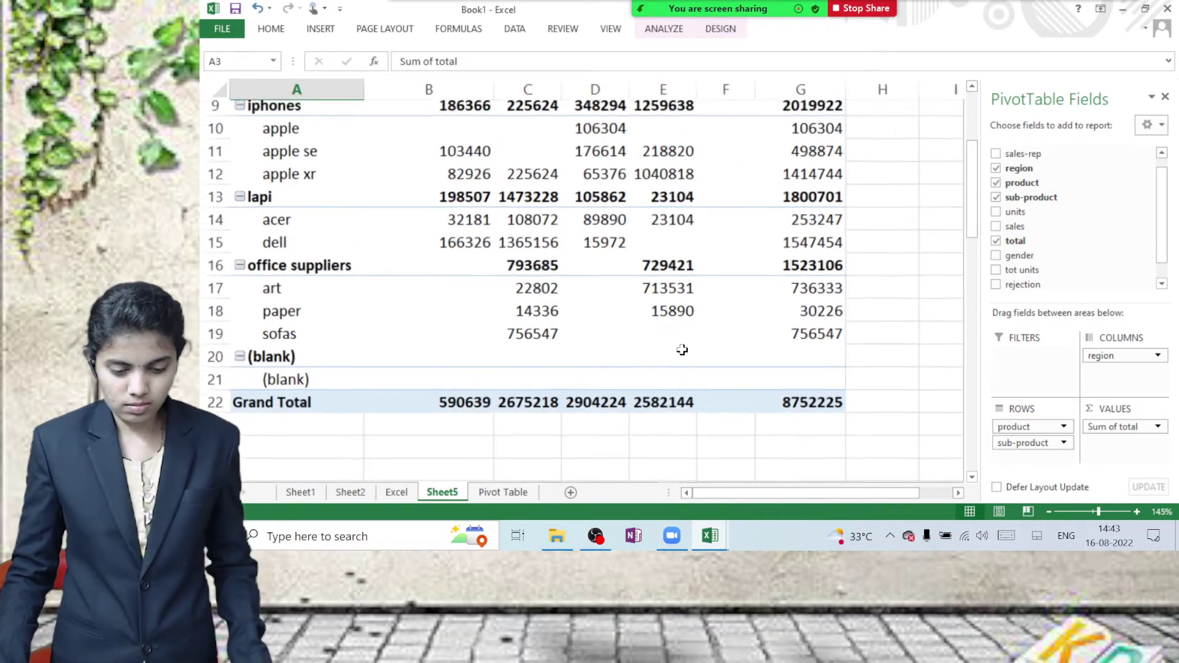
scroll(617, 362, "up", 2)
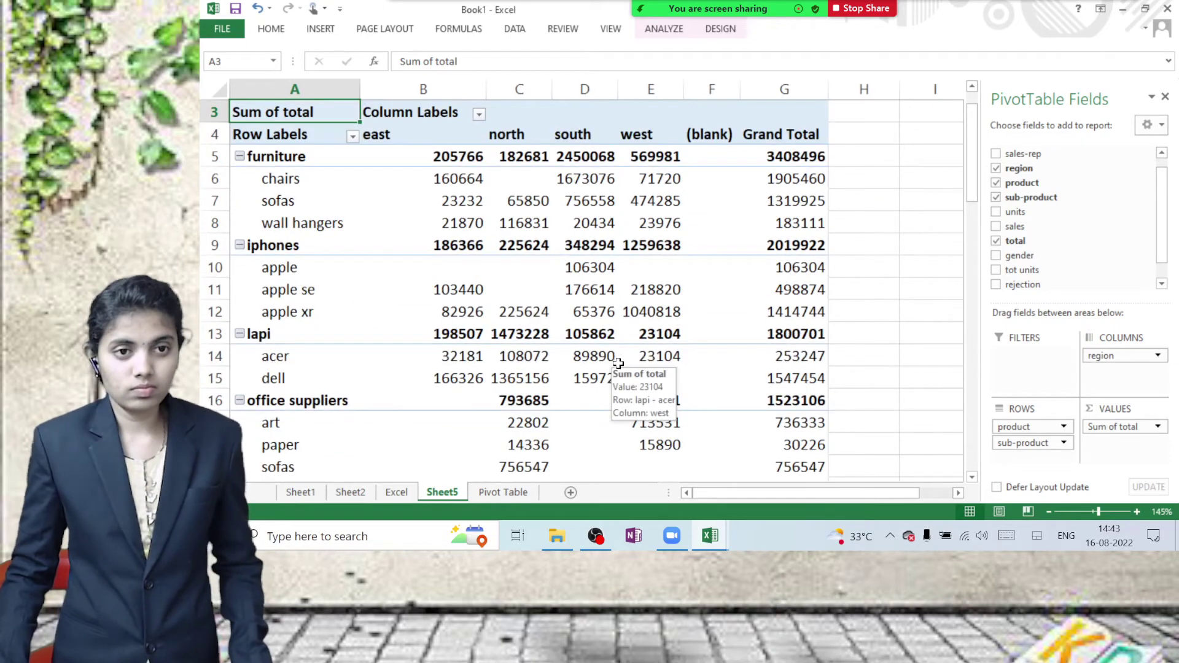
left_click_drag(619, 90, 602, 90)
mouse_move(660, 303)
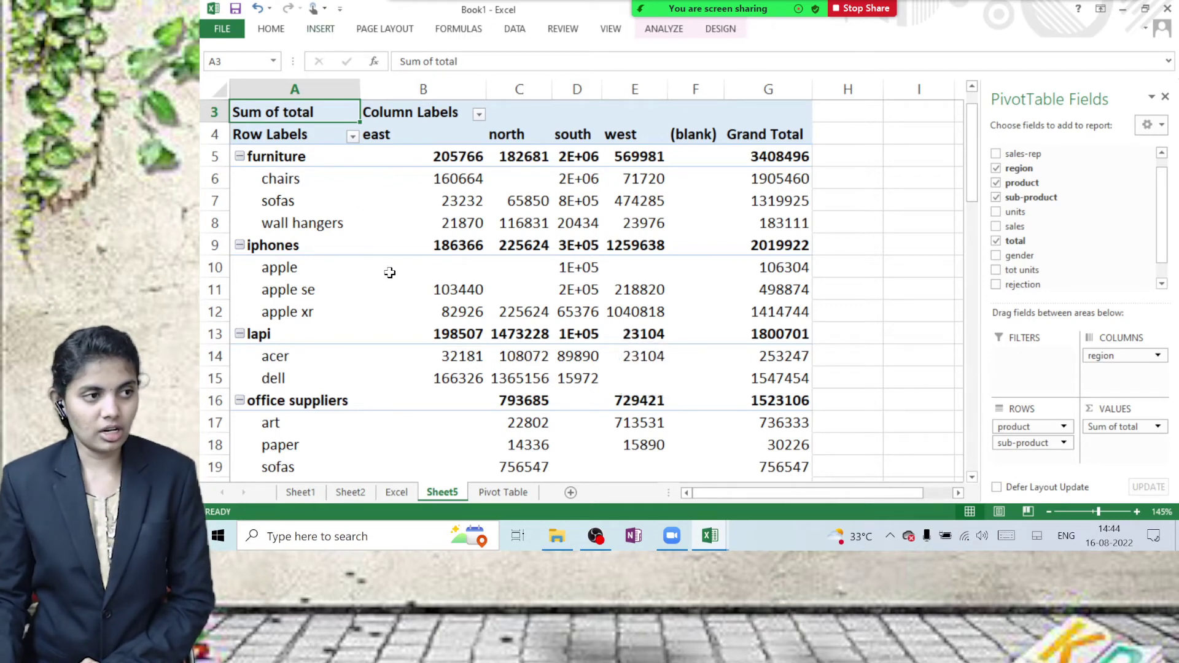
scroll(413, 336, "up", 1)
Create a second PivotTable on a new worksheet from the Pivot Table sheet's range A1:K44.
key("ctrl+Page_Down")
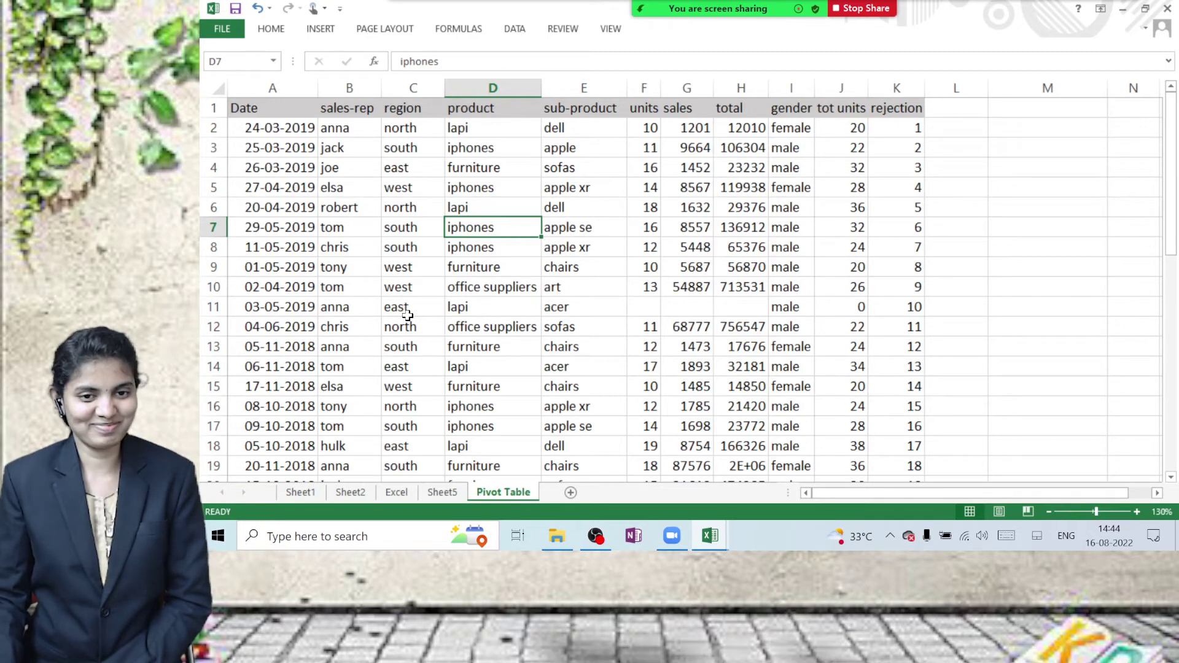
left_click(334, 29)
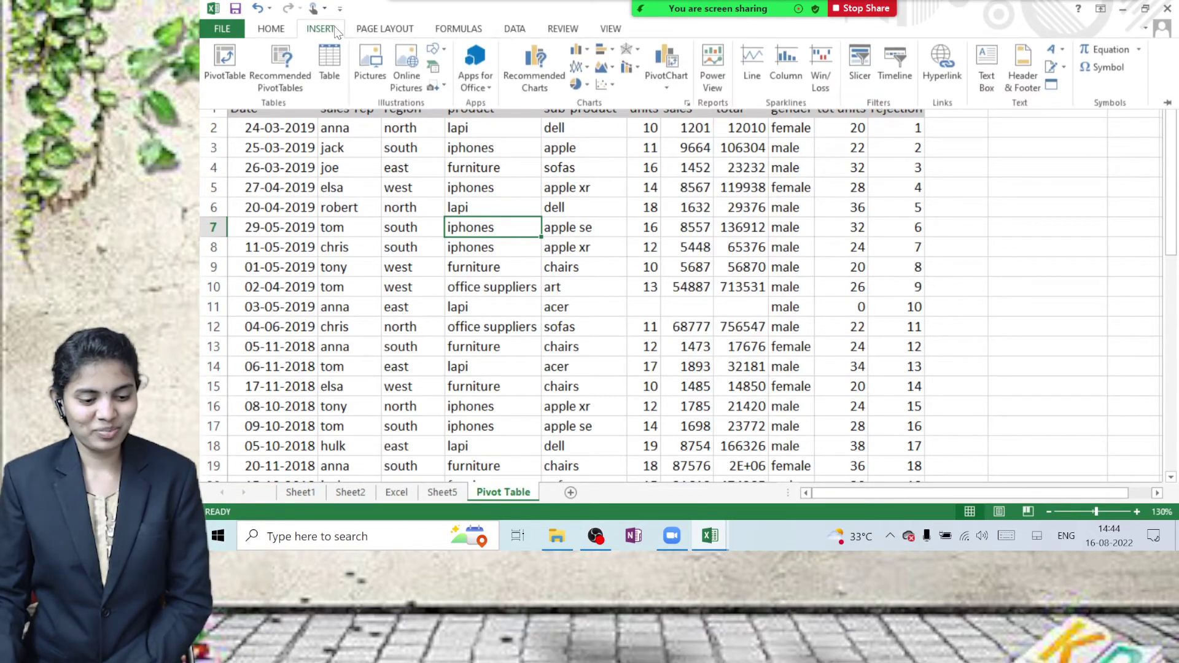
left_click(222, 78)
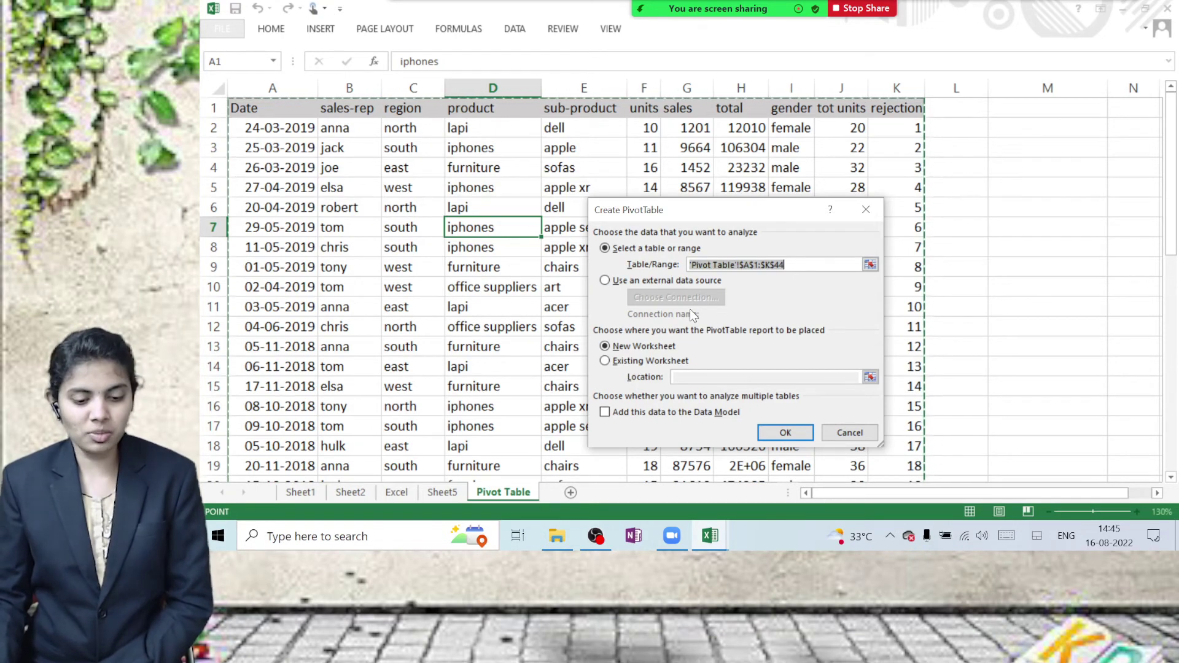
left_click(835, 264)
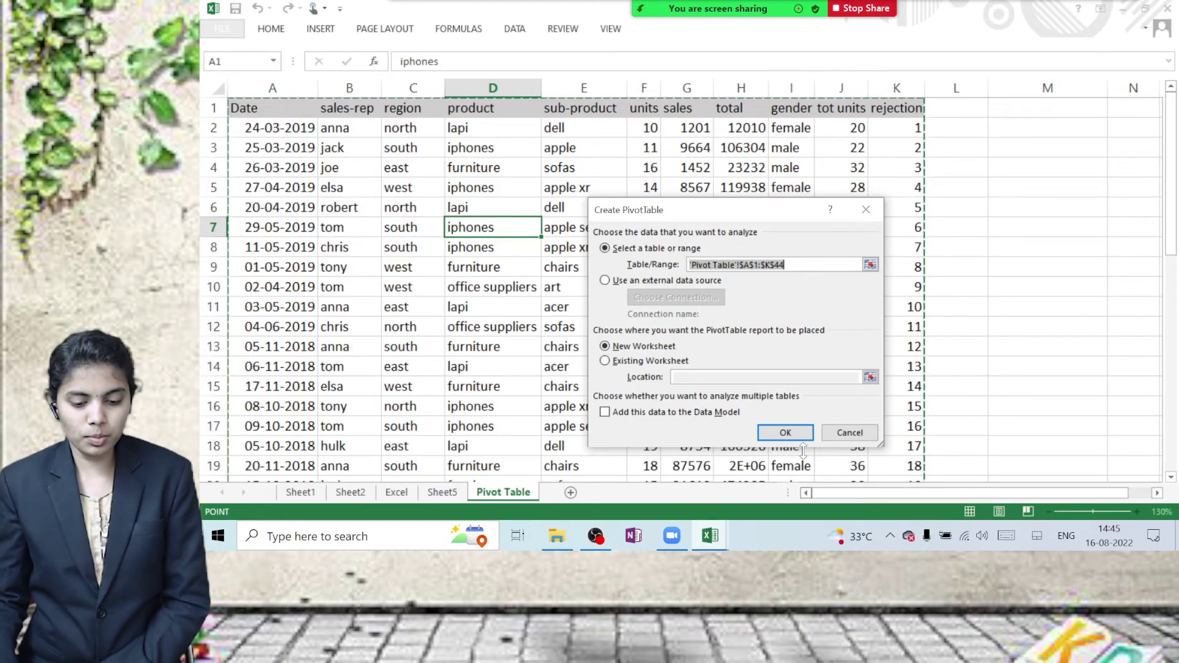
left_click(792, 430)
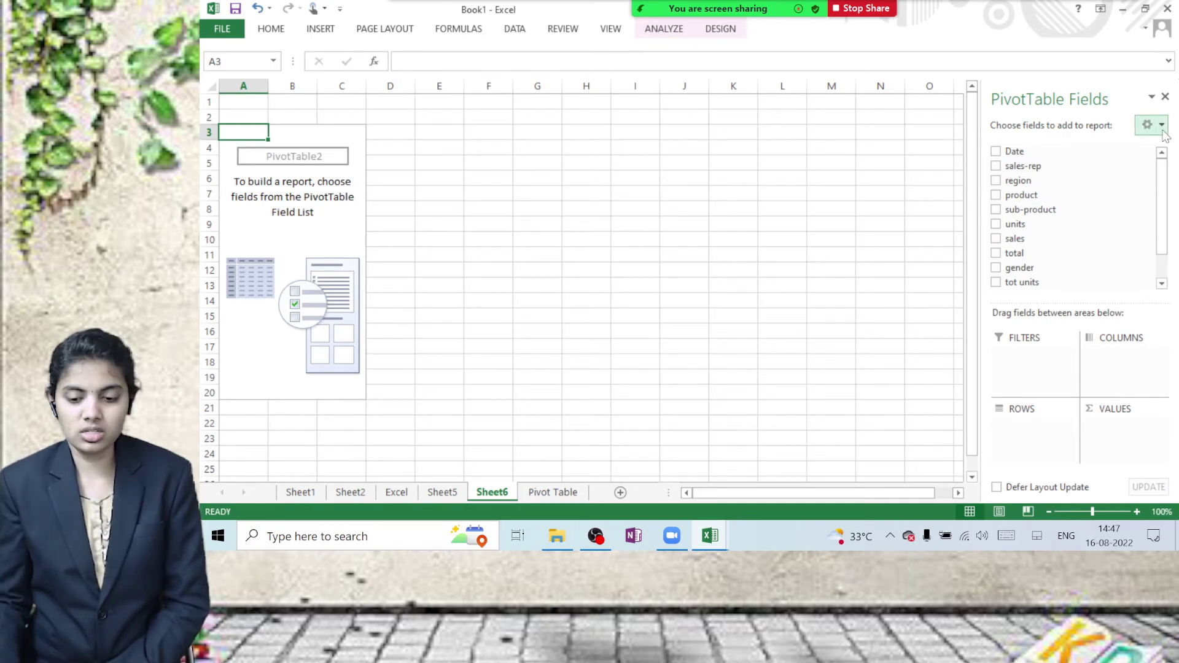
Hide the new PivotTable's field list and turn it back on.
left_click(1165, 97)
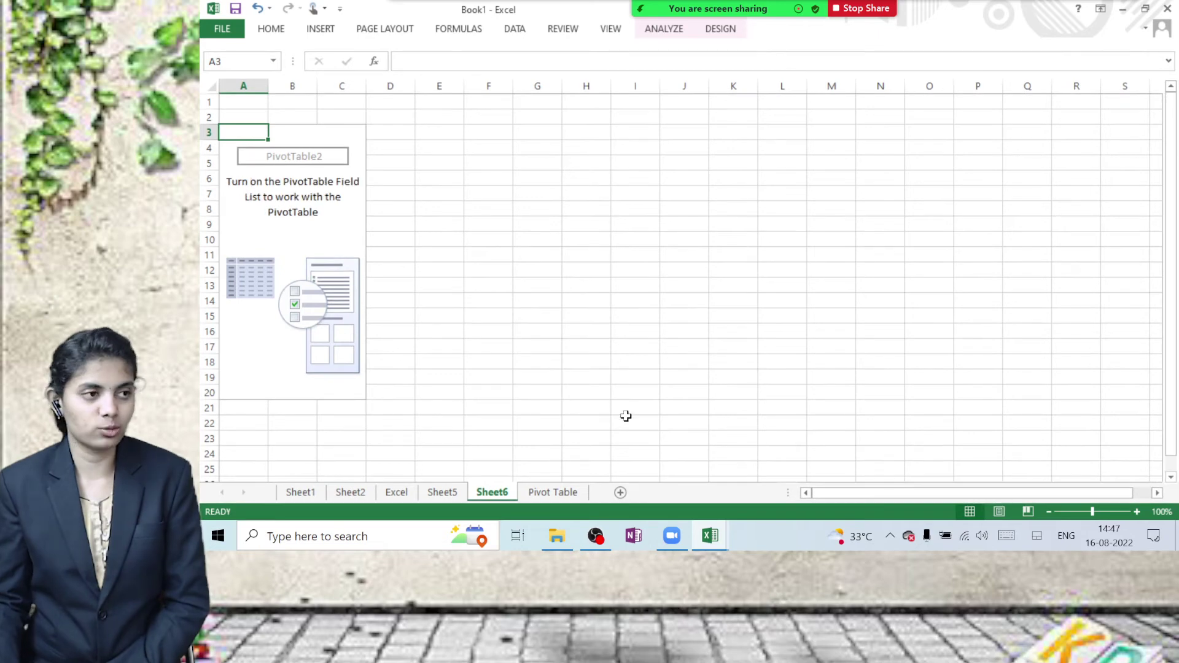
left_click(595, 405)
left_click(337, 245)
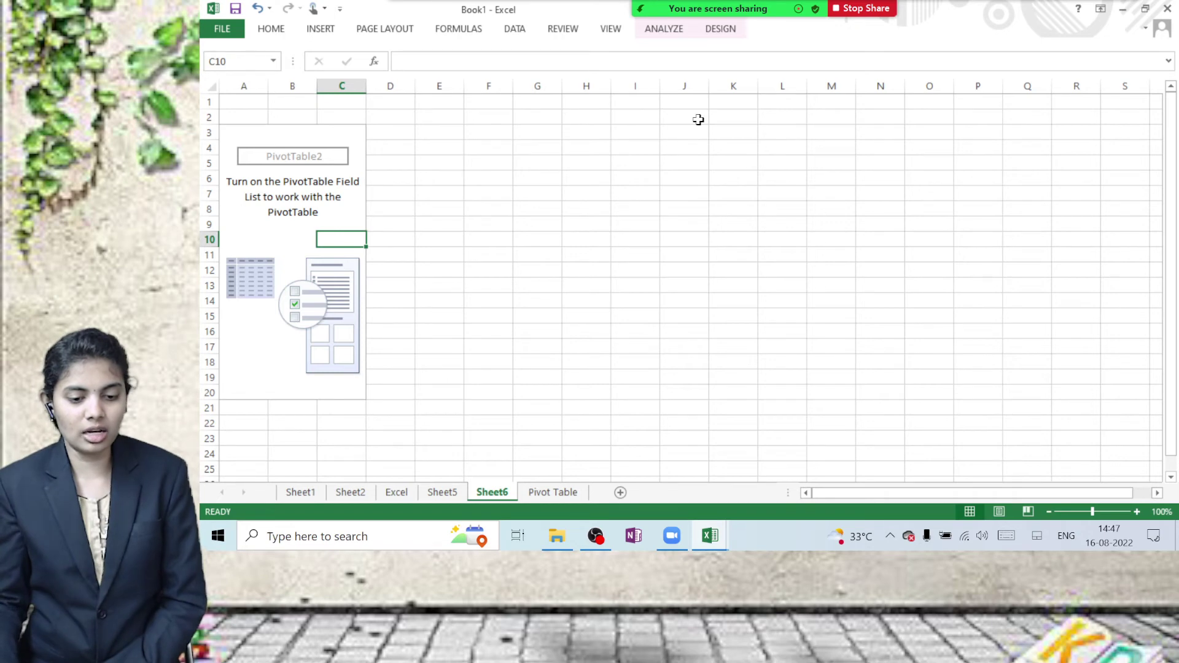
left_click(664, 29)
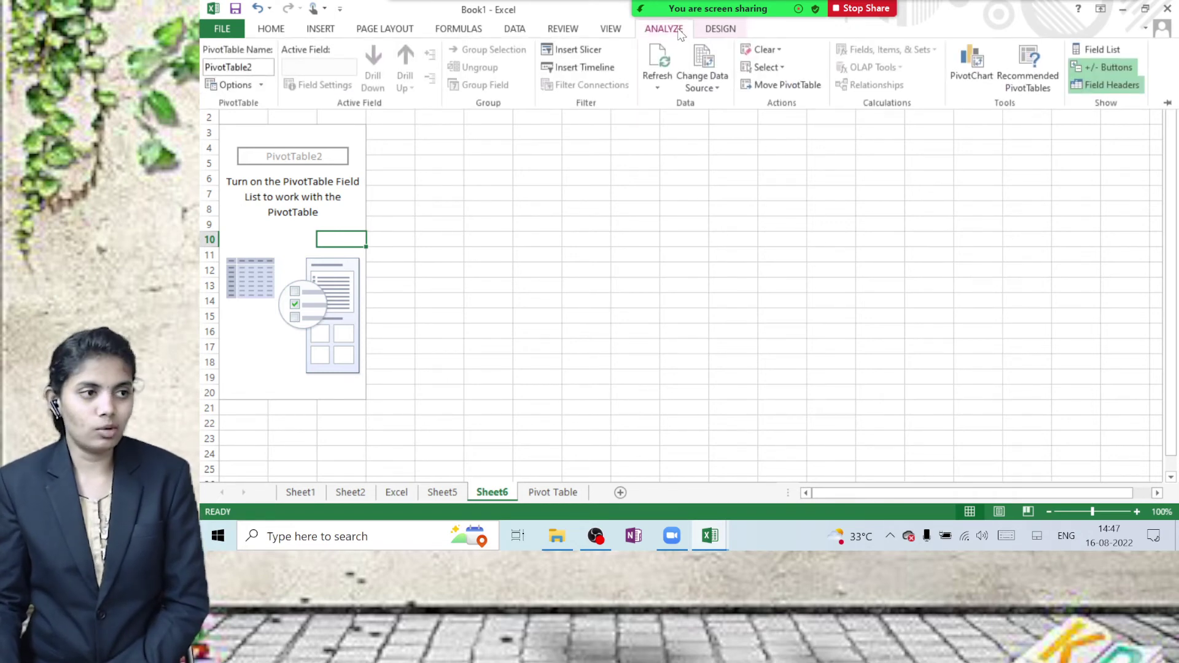
left_click(1116, 65)
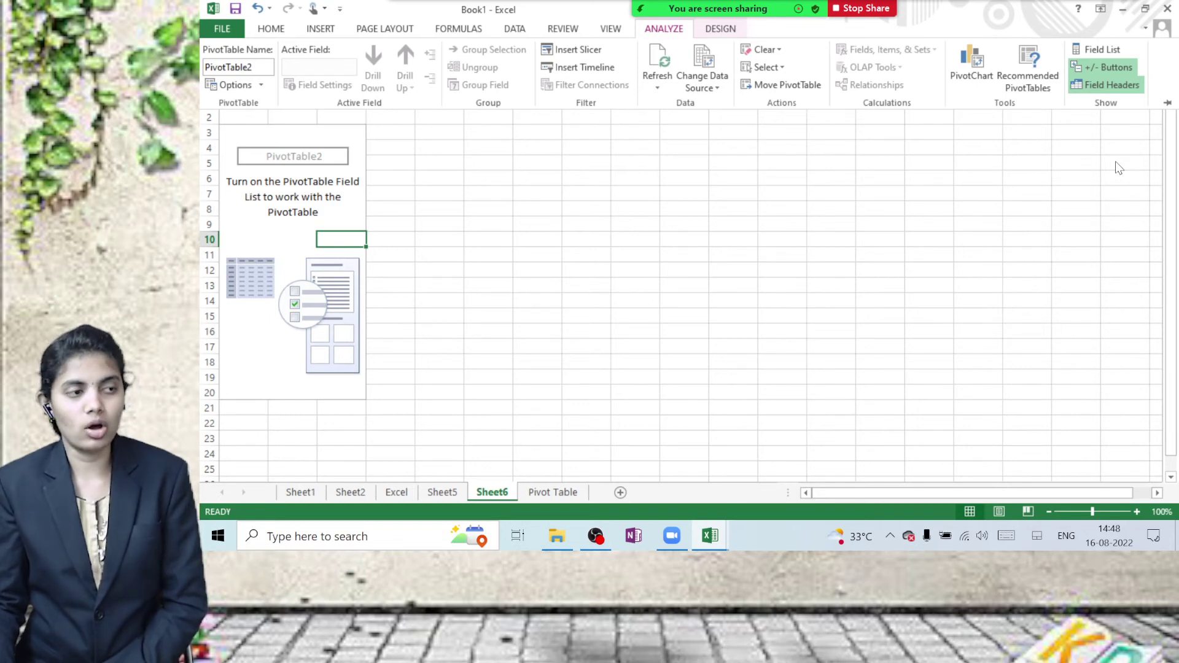
left_click(1107, 49)
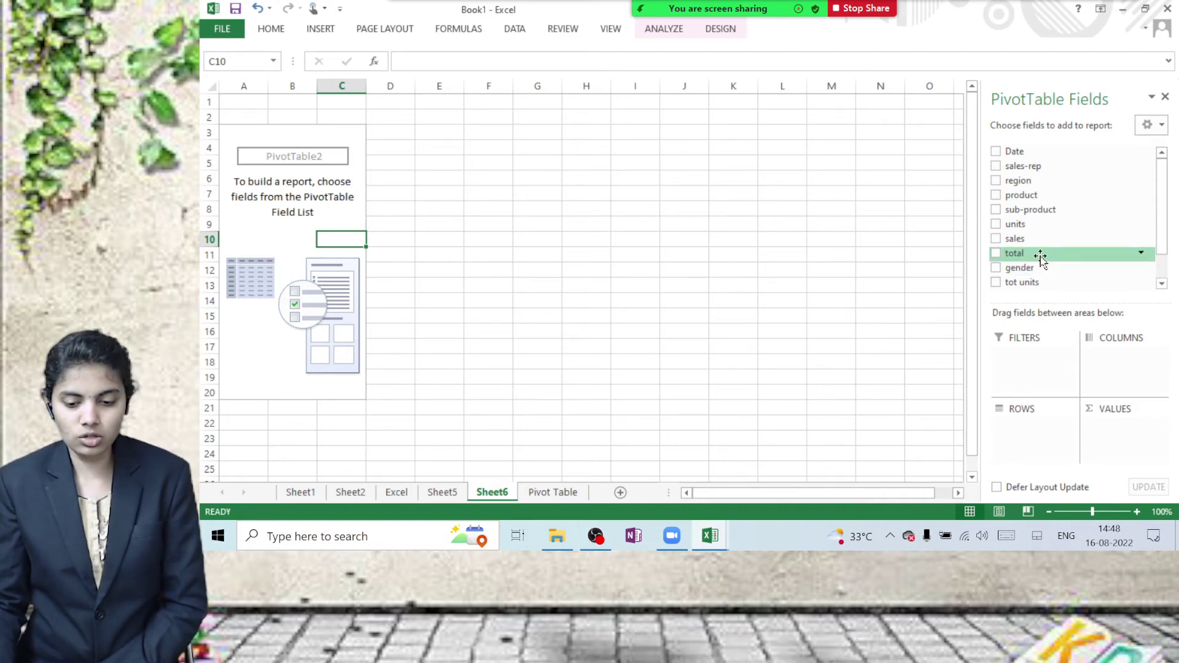
Add the total field to the new PivotTable's values, summarize it by Sum, and select the resulting value cell.
left_click_drag(1029, 257, 1116, 428)
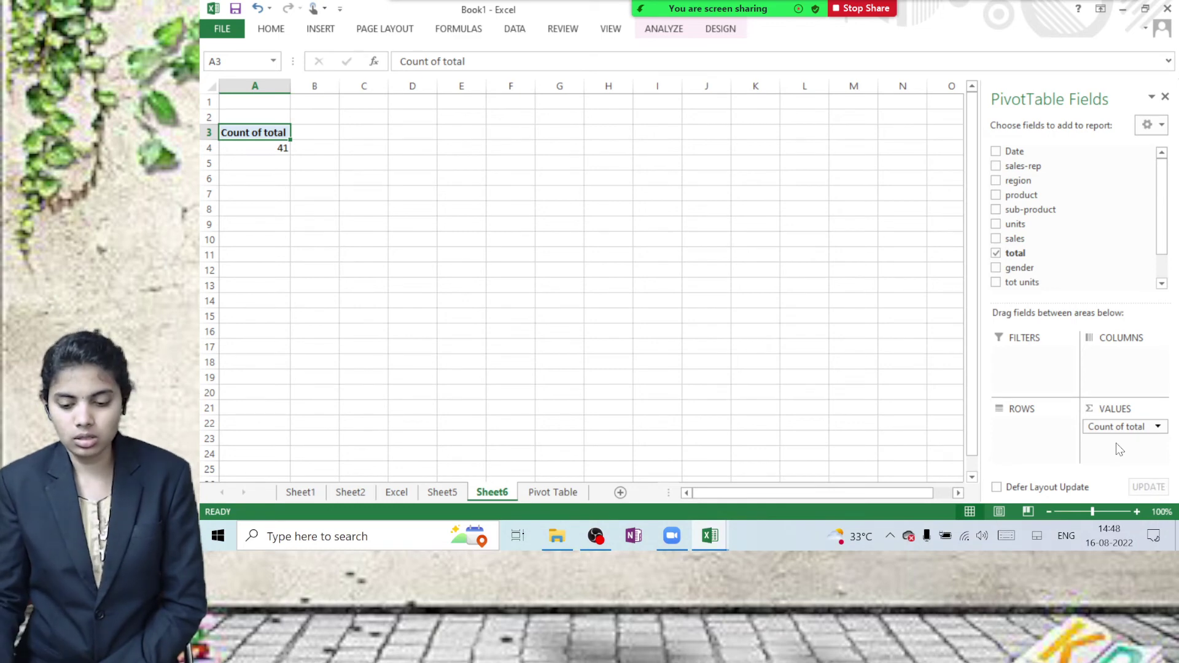
left_click(1159, 427)
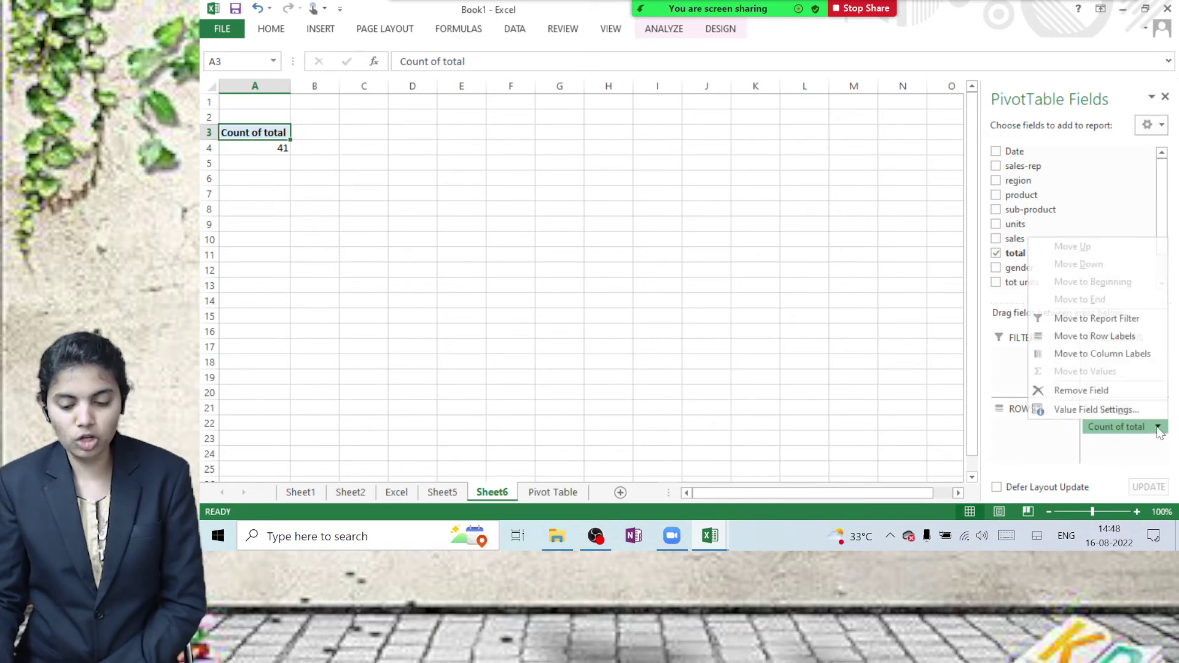
left_click(1099, 411)
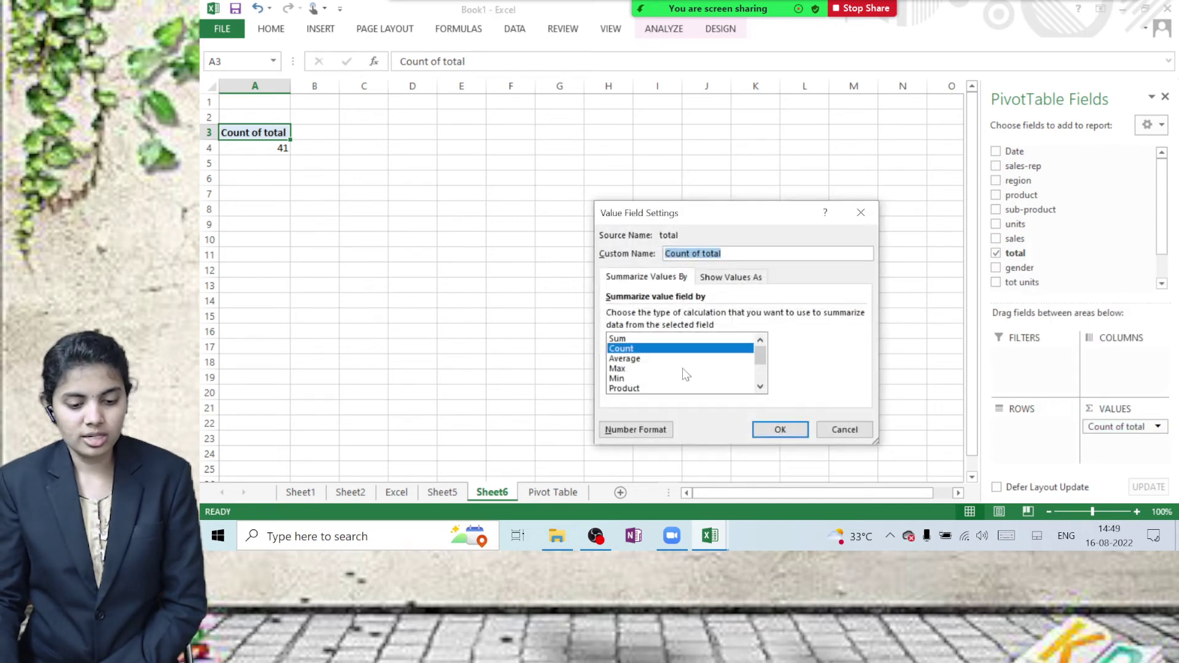
left_click(638, 339)
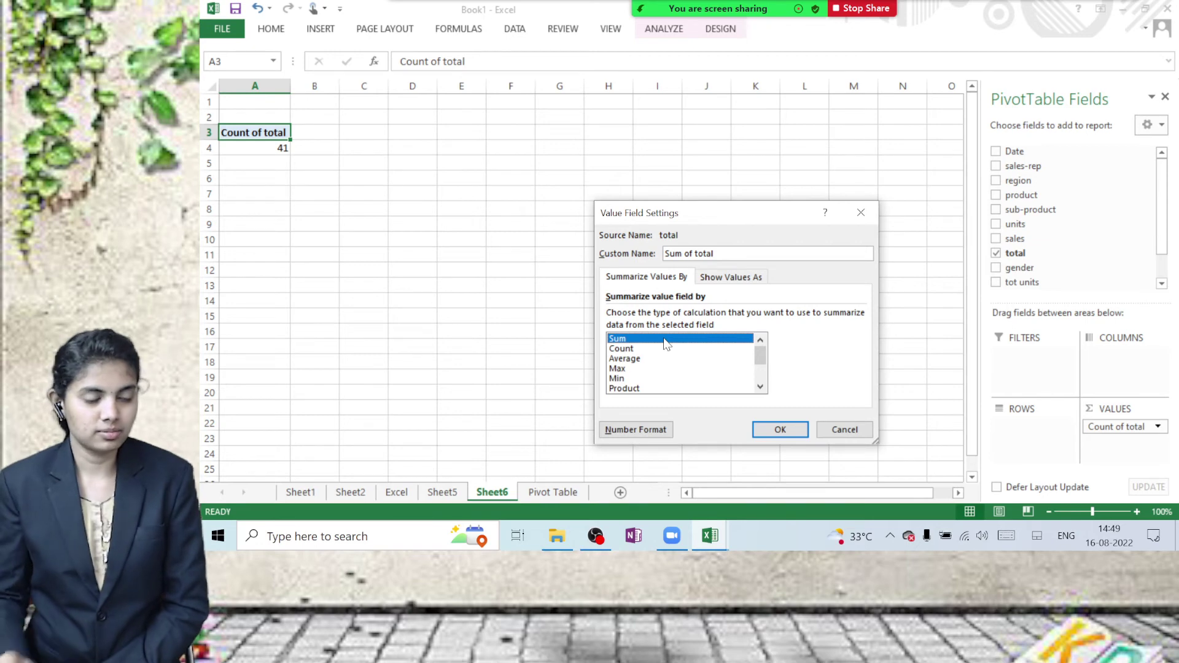
left_click(783, 431)
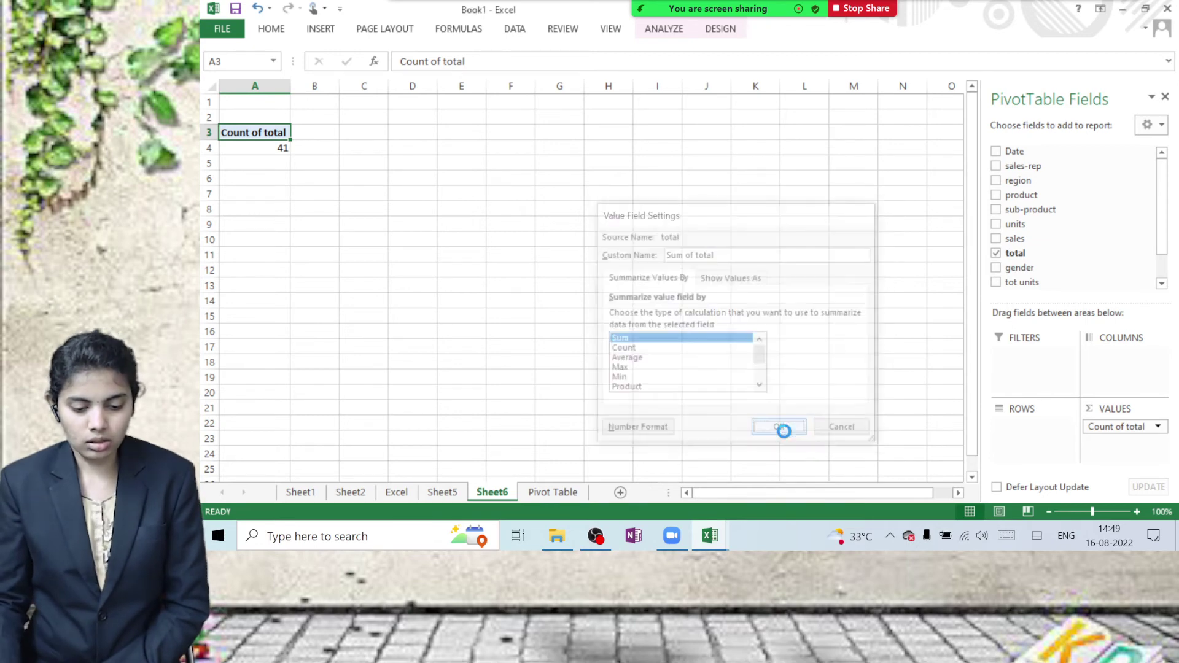
left_click(264, 150)
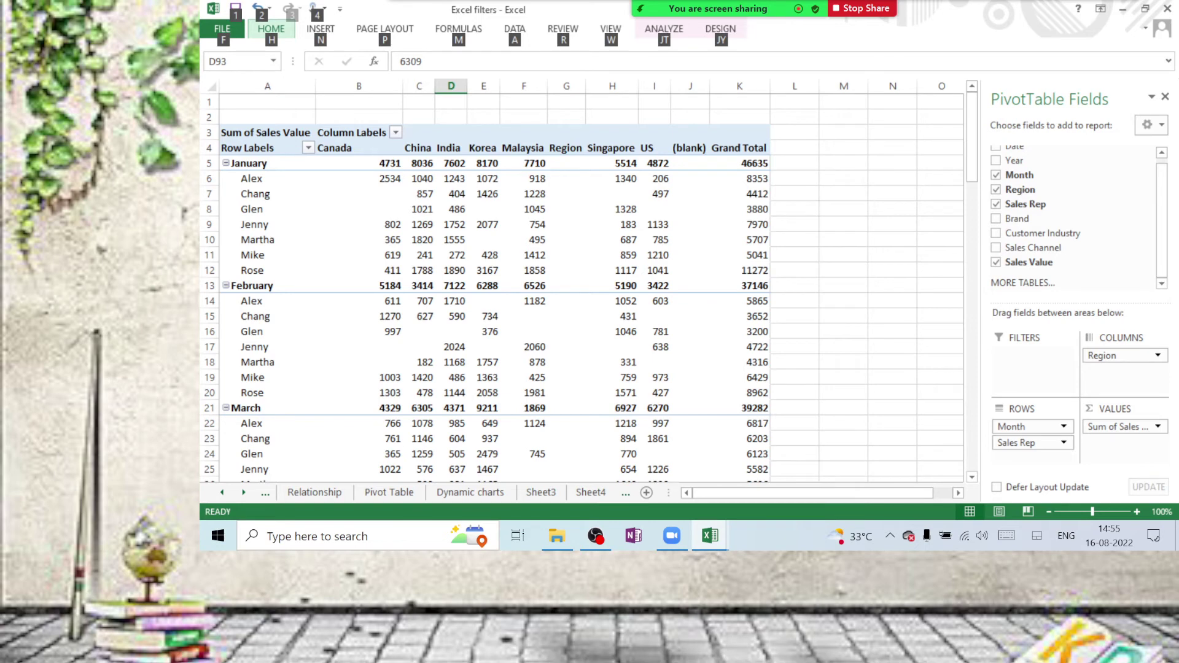
Inspect the December sales totals for Korea, Malaysia and Singapore in the PivotTable of sales by month and region.
key("Escape")
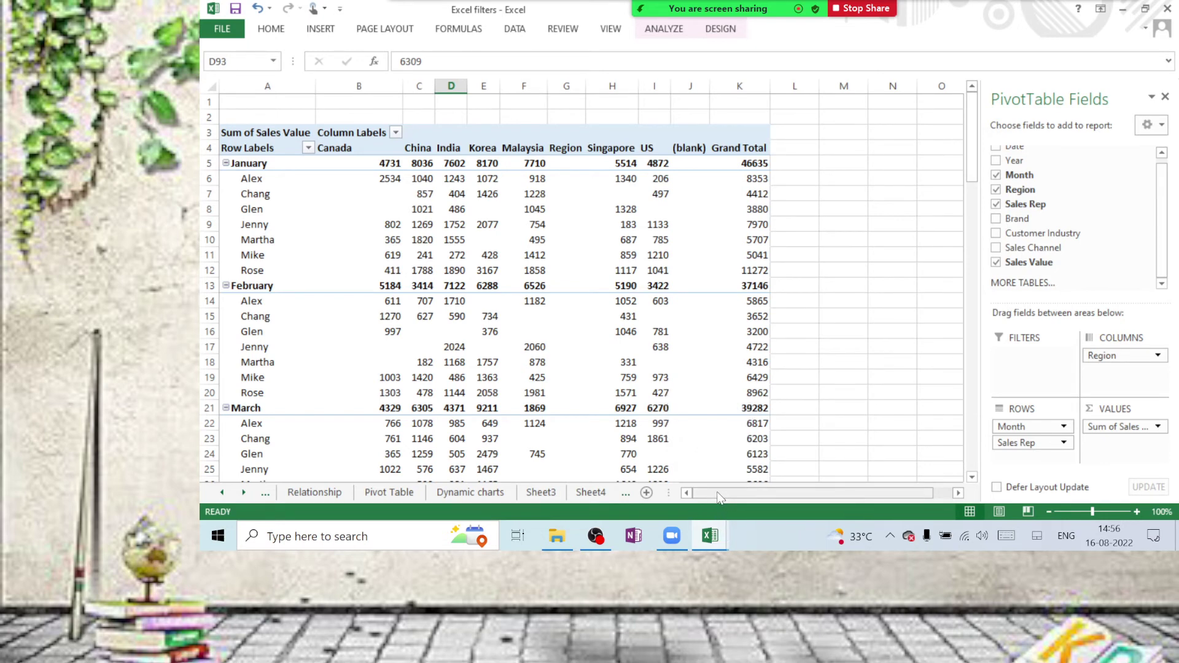
scroll(680, 444, "down", 1)
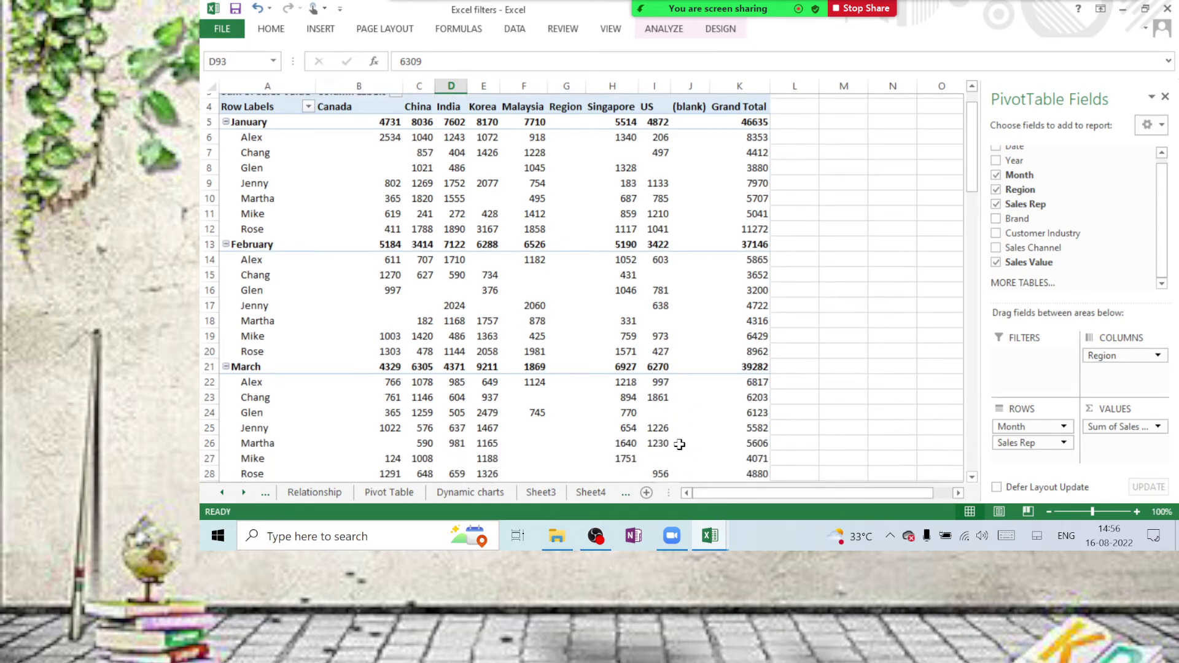
scroll(680, 444, "down", 11)
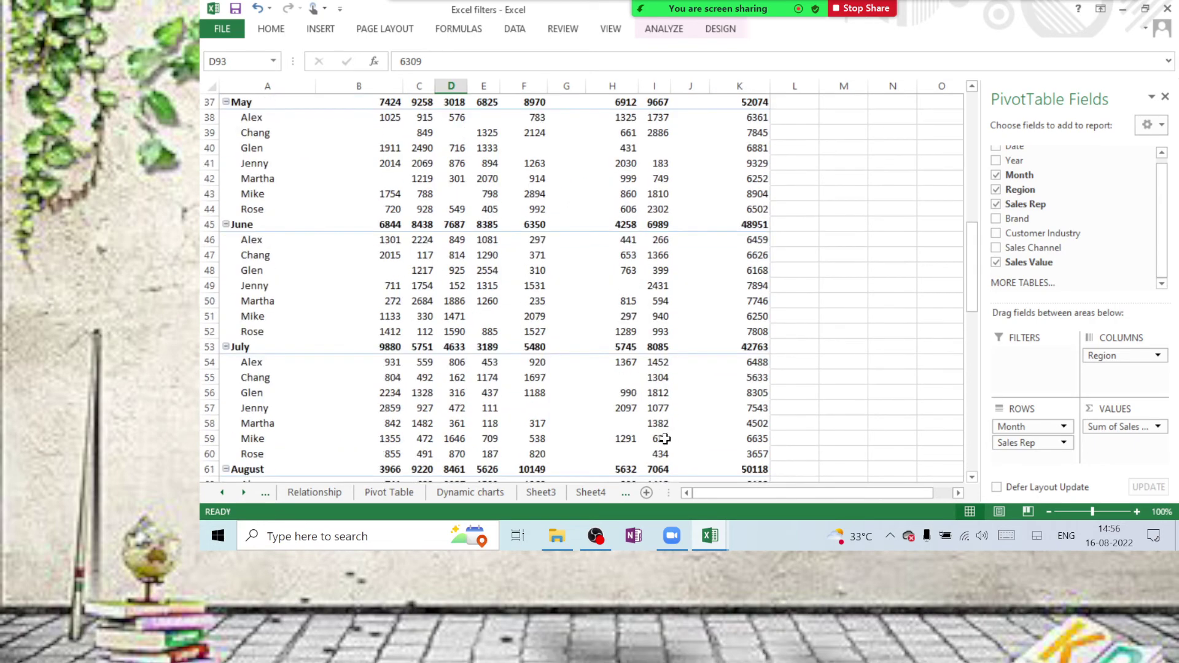
scroll(665, 439, "down", 14)
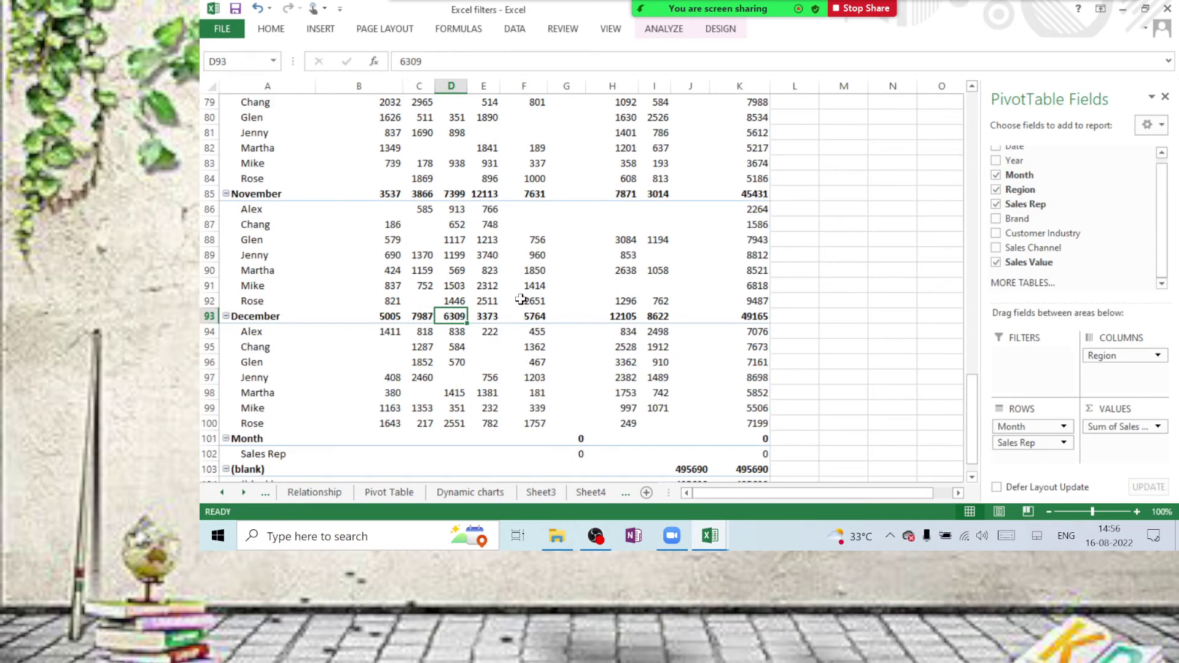
left_click(490, 318)
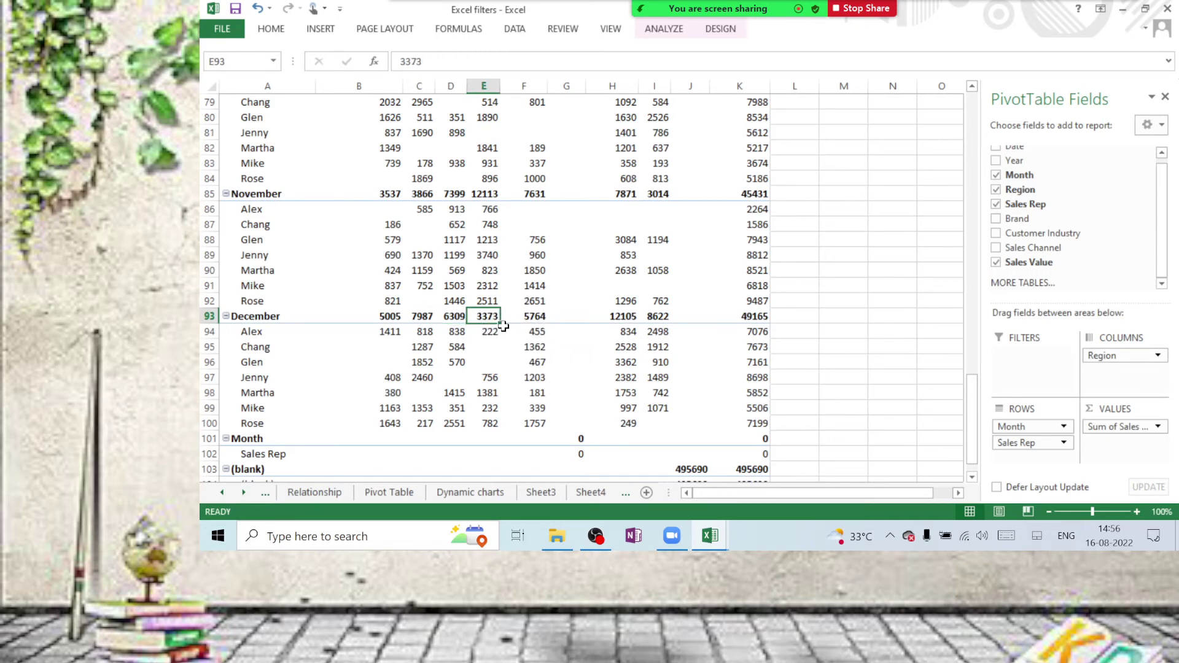
mouse_move(491, 318)
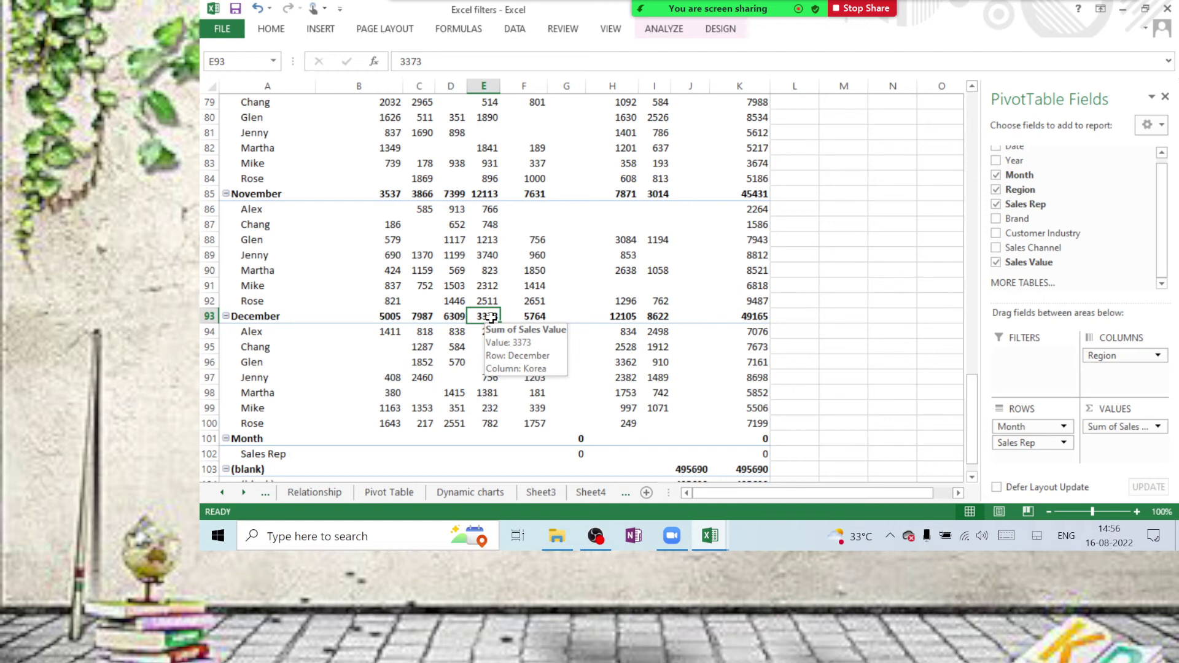
left_click(538, 316)
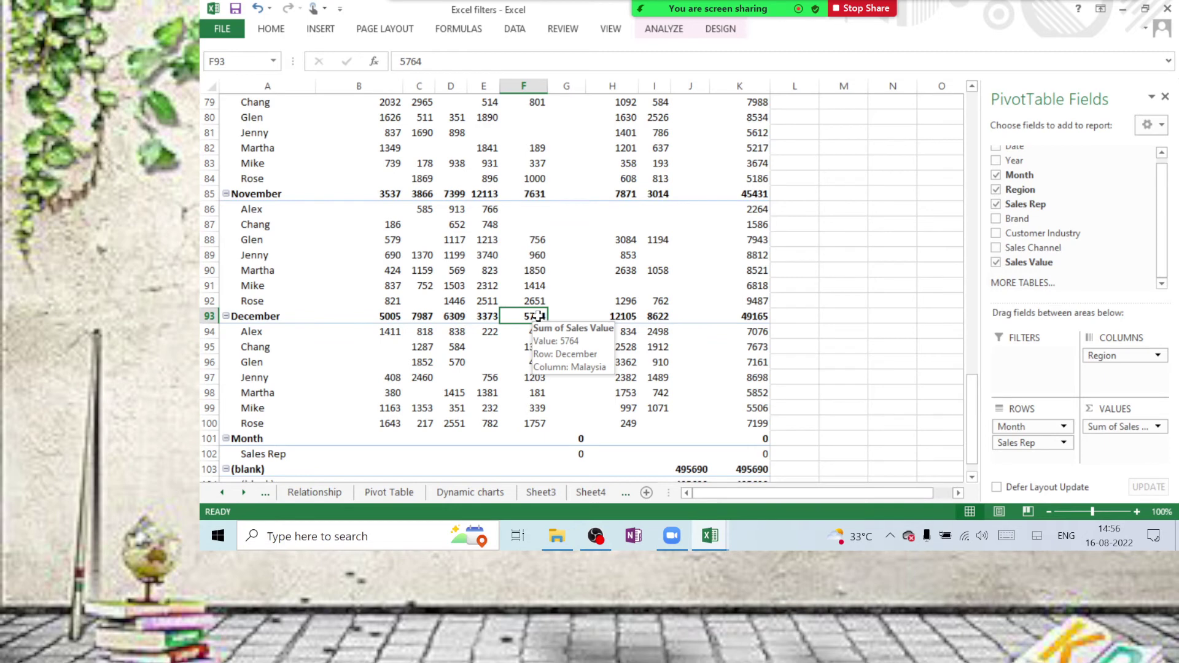
left_click(623, 320)
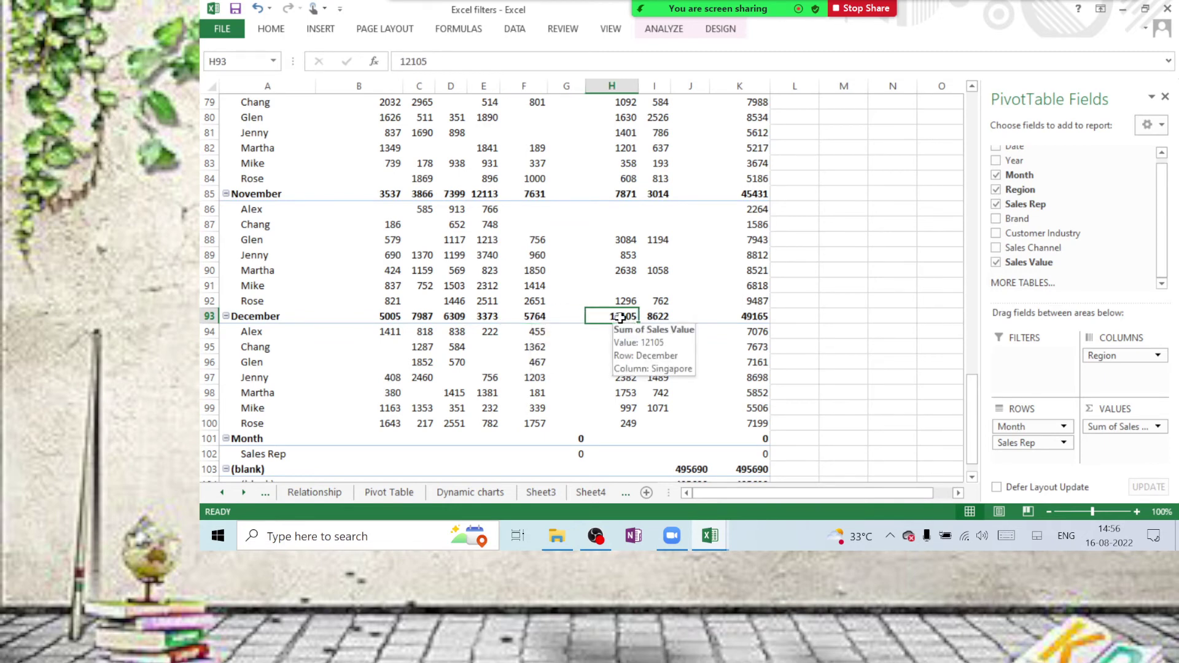
left_click(534, 324)
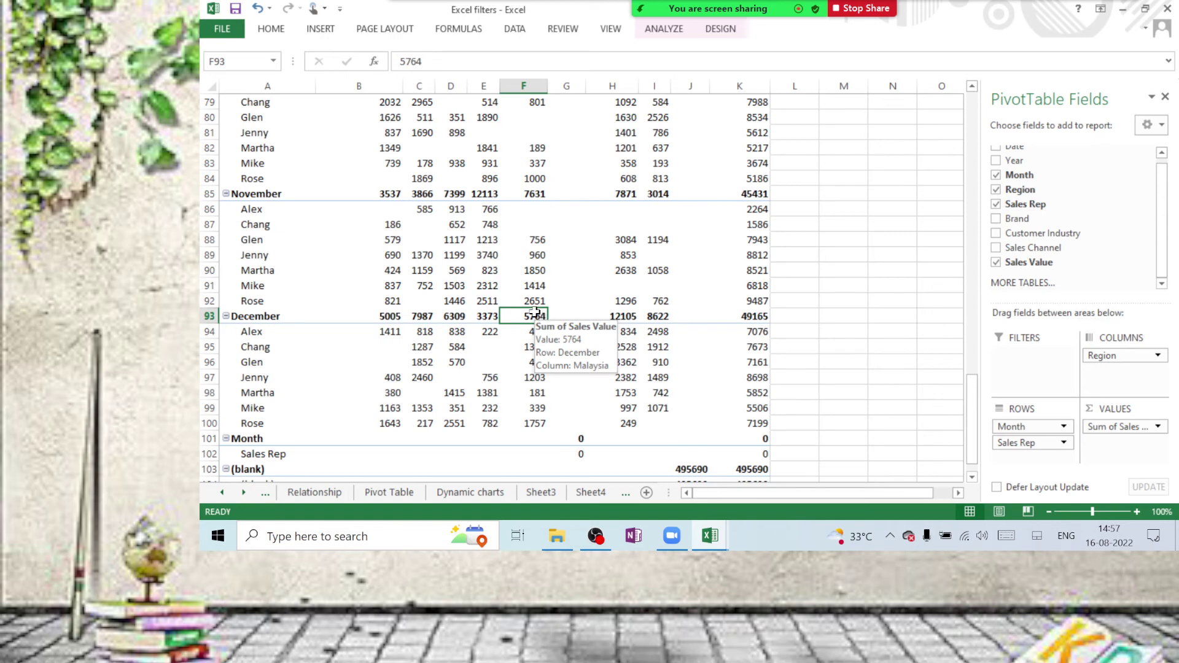
Freeze the panes above row 4, the PivotTable's region header row, and check how the sheet scrolls.
scroll(528, 315, "up", 20)
scroll(519, 314, "up", 3)
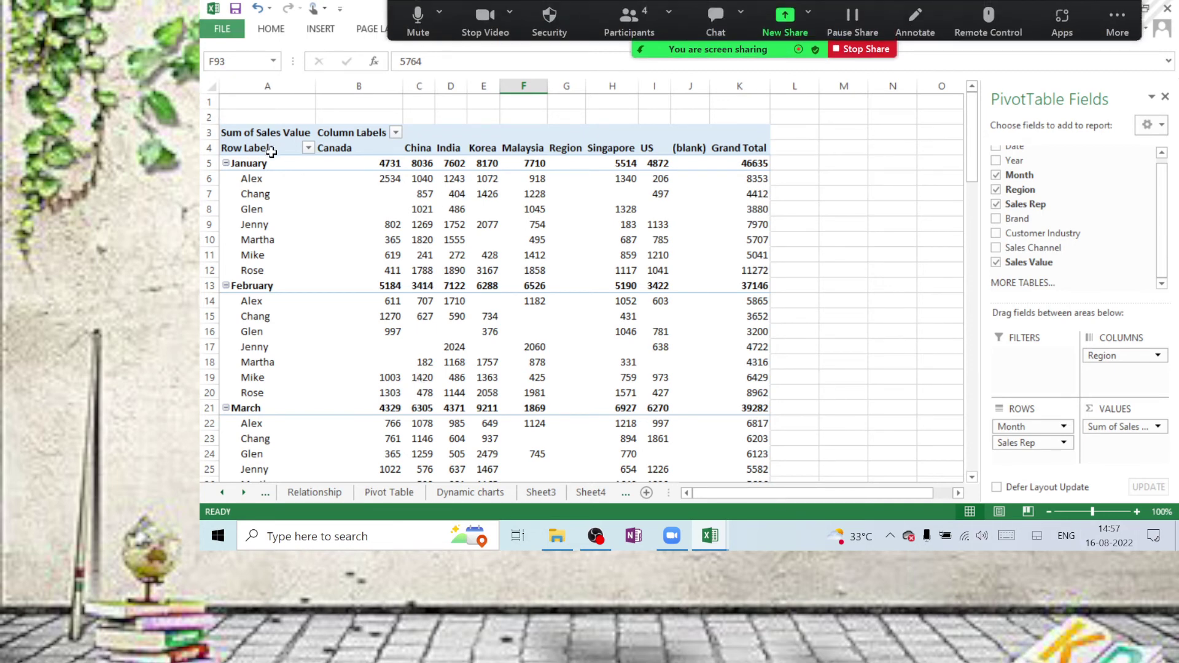
left_click(212, 148)
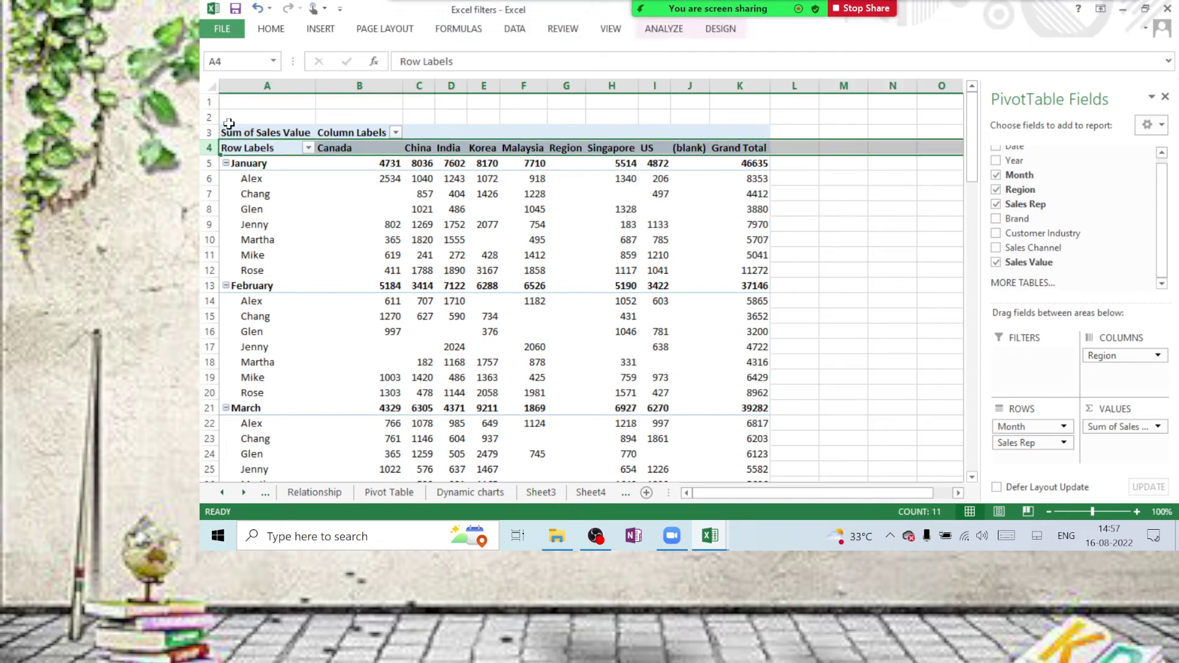
left_click(610, 32)
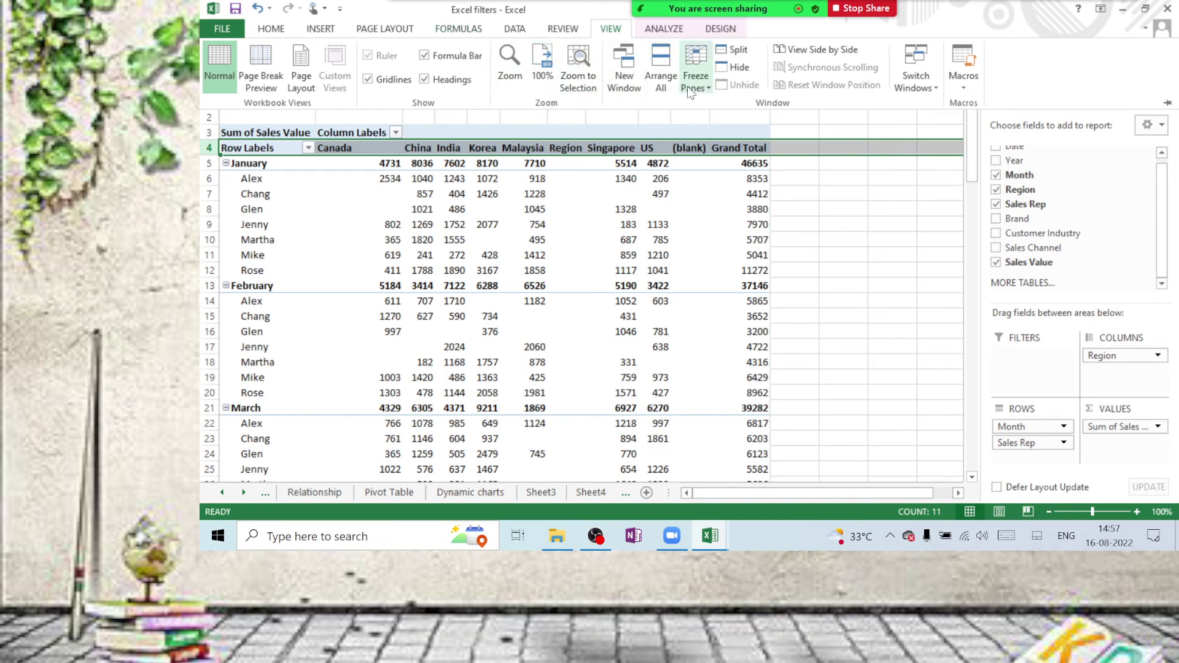
left_click(709, 92)
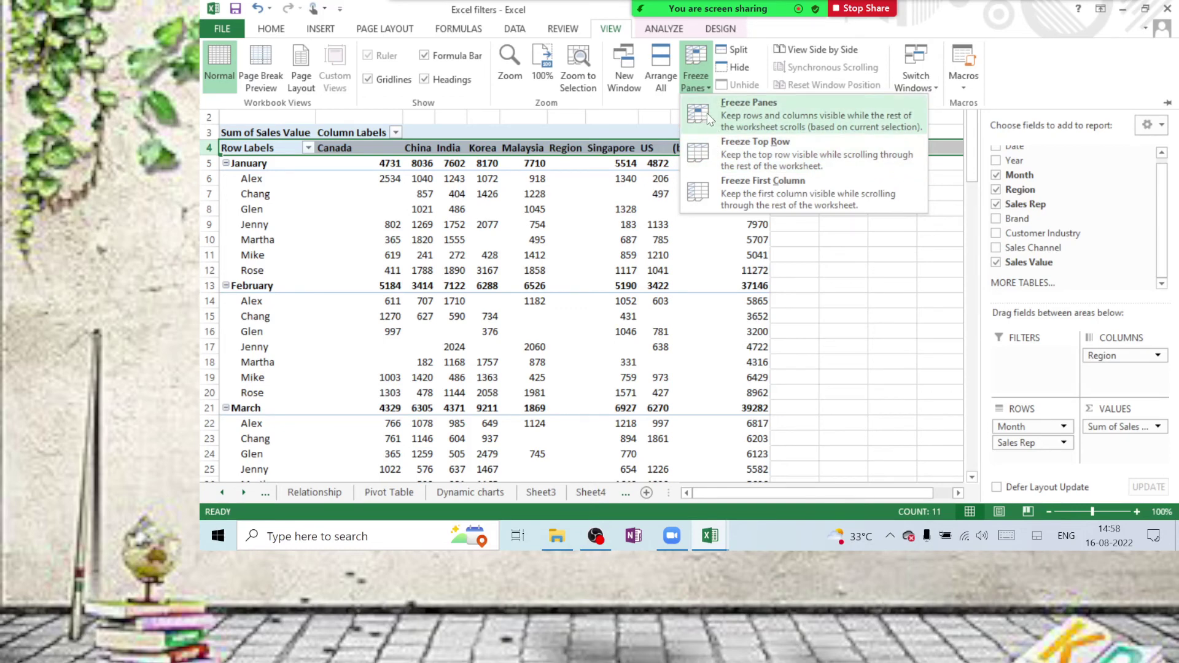
left_click(706, 115)
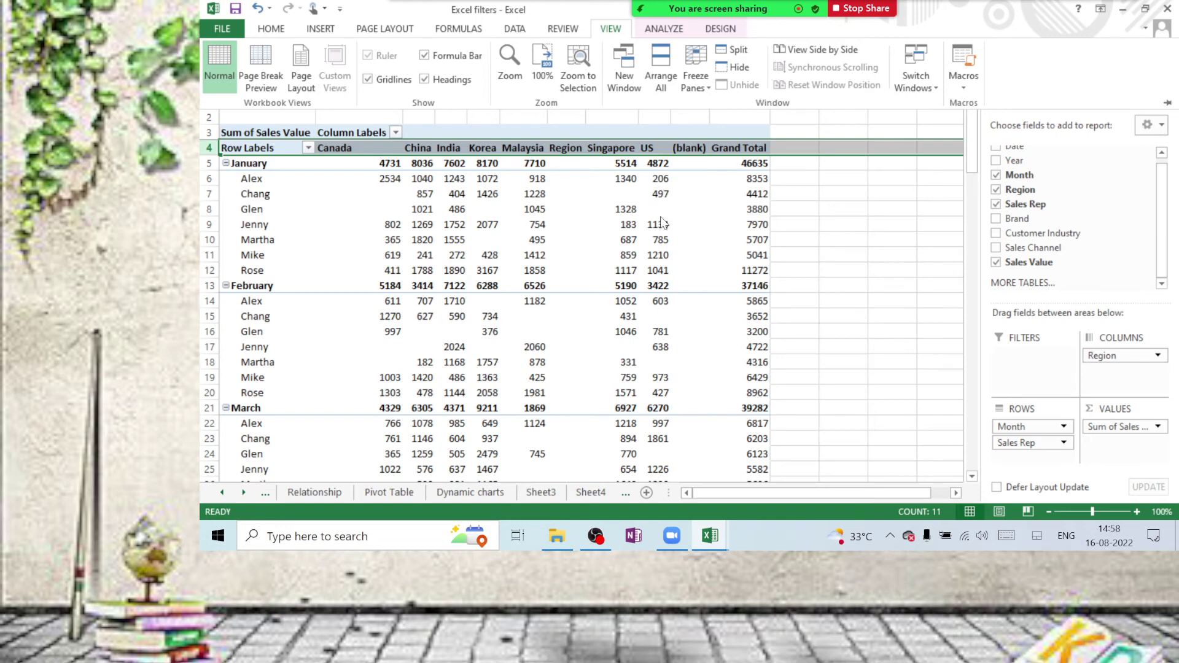
left_click(866, 393)
scroll(866, 393, "down", 8)
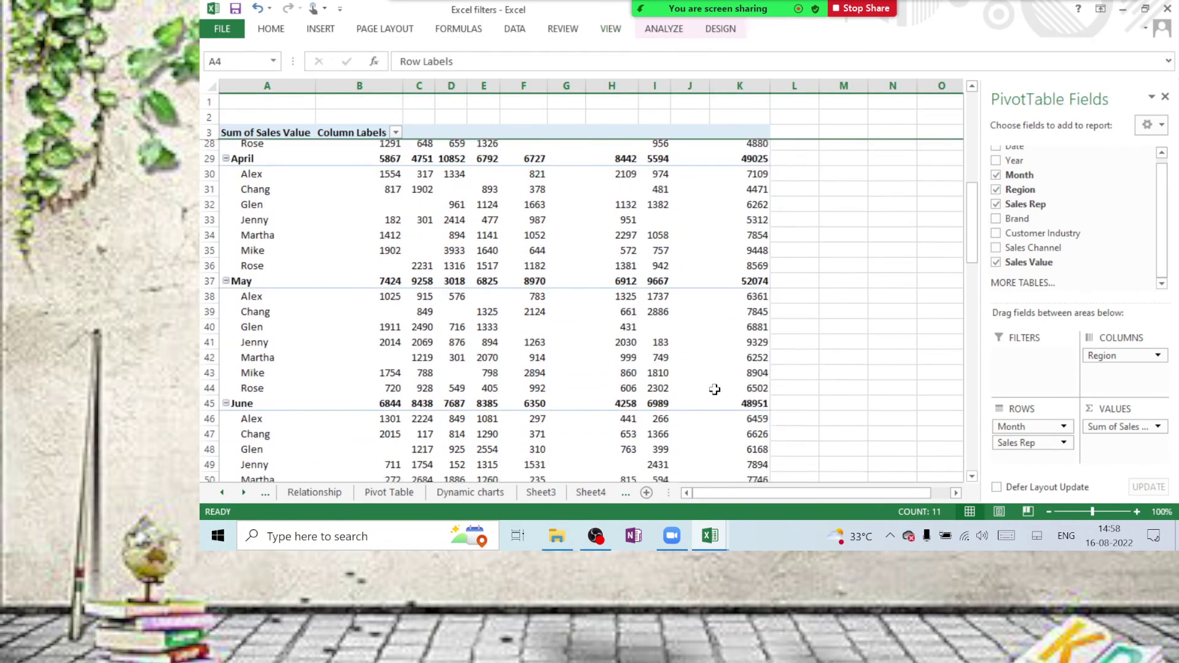
scroll(715, 390, "down", 3)
scroll(682, 387, "up", 11)
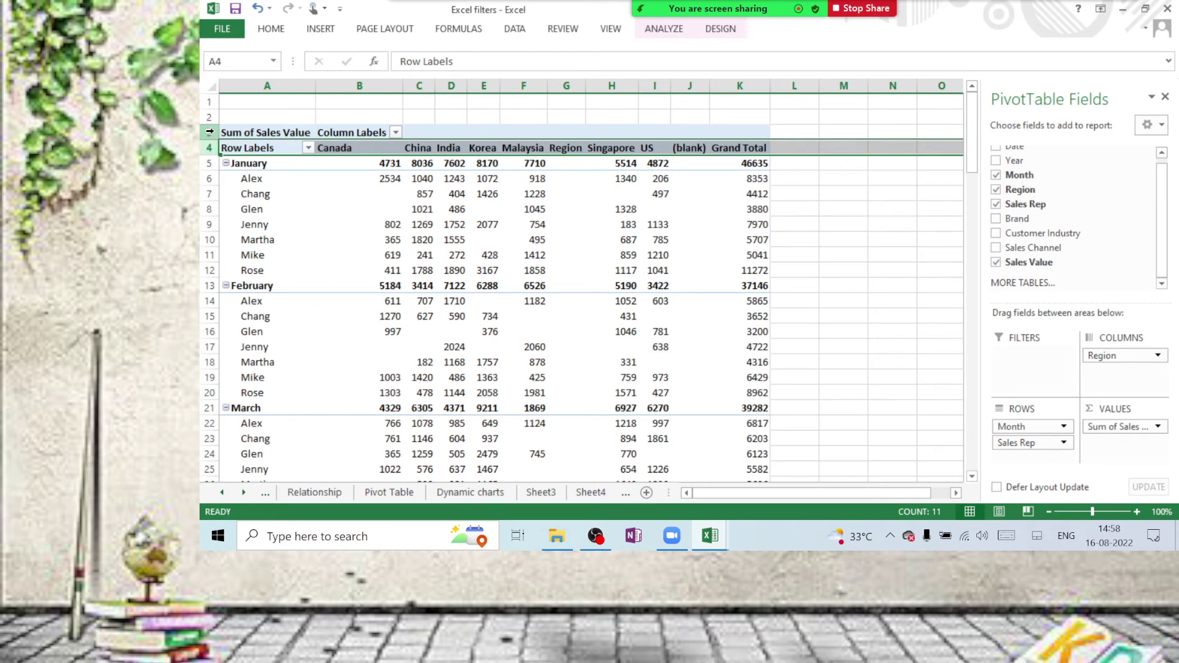
Delete the empty row 1 above the PivotTable and check the frozen rows against the monthly data.
left_click(209, 103)
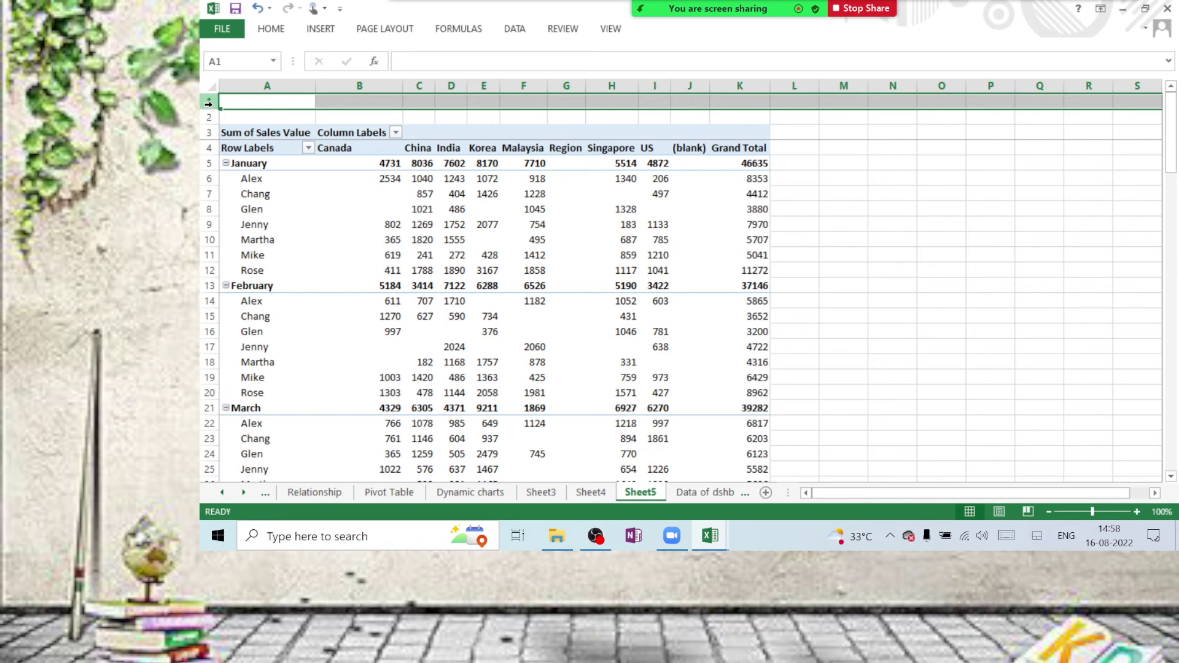
key("ctrl+minus")
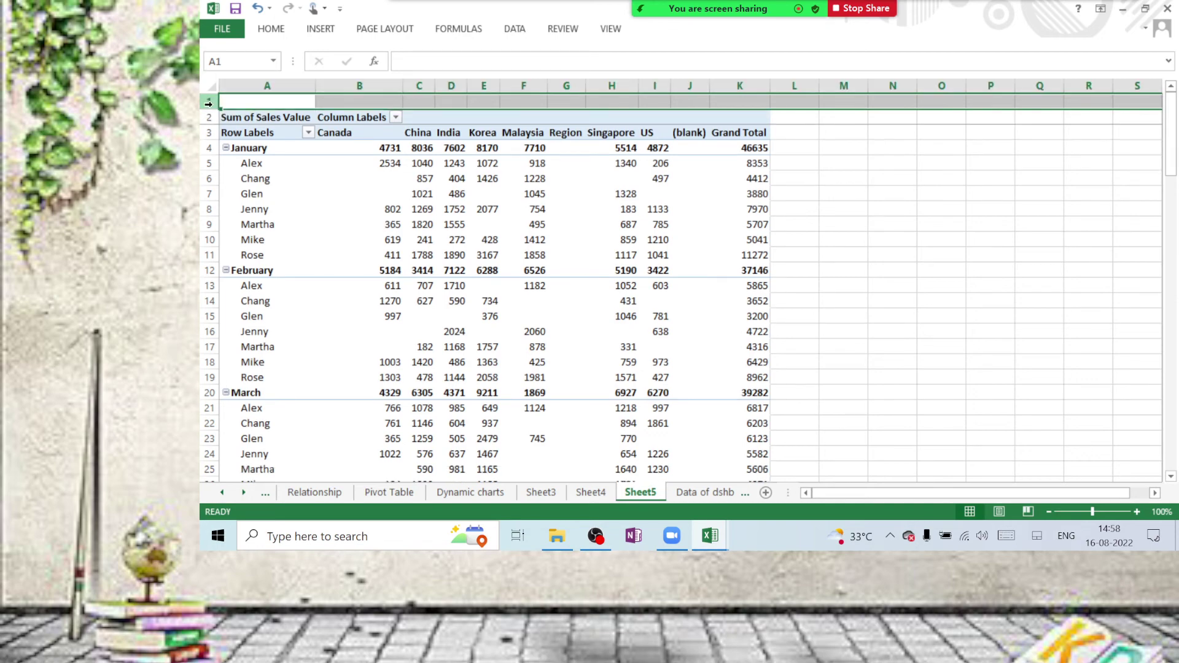
scroll(335, 187, "down", 10)
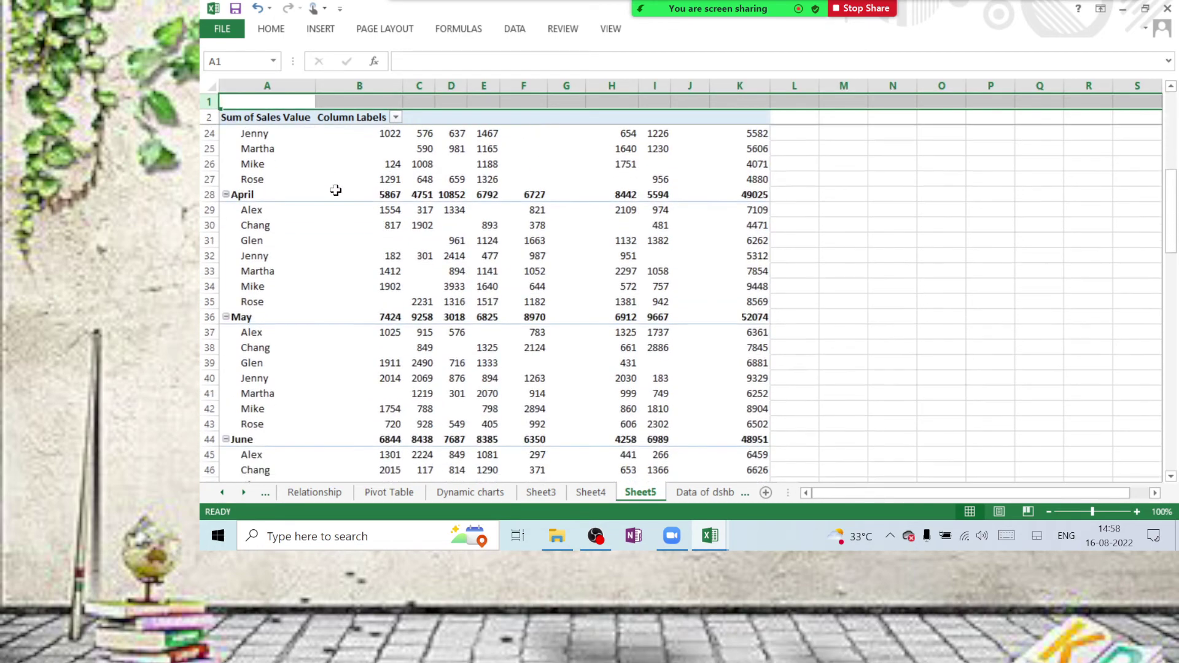
scroll(339, 194, "up", 10)
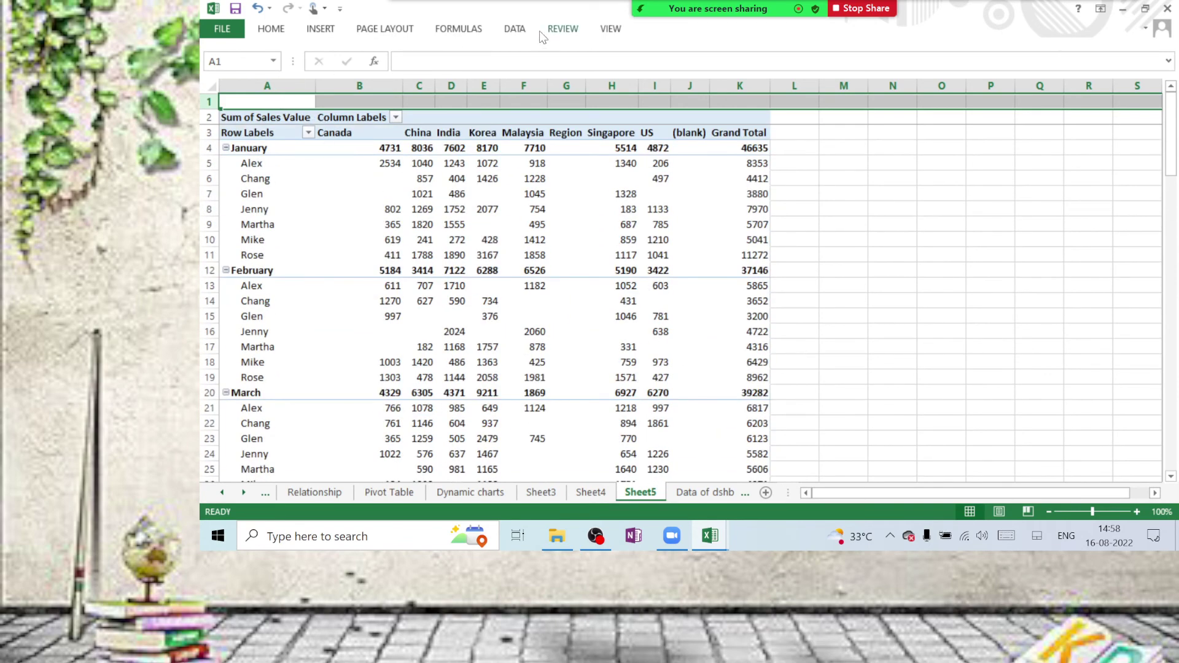
Unfreeze the panes of the PivotTable sheet.
left_click(612, 32)
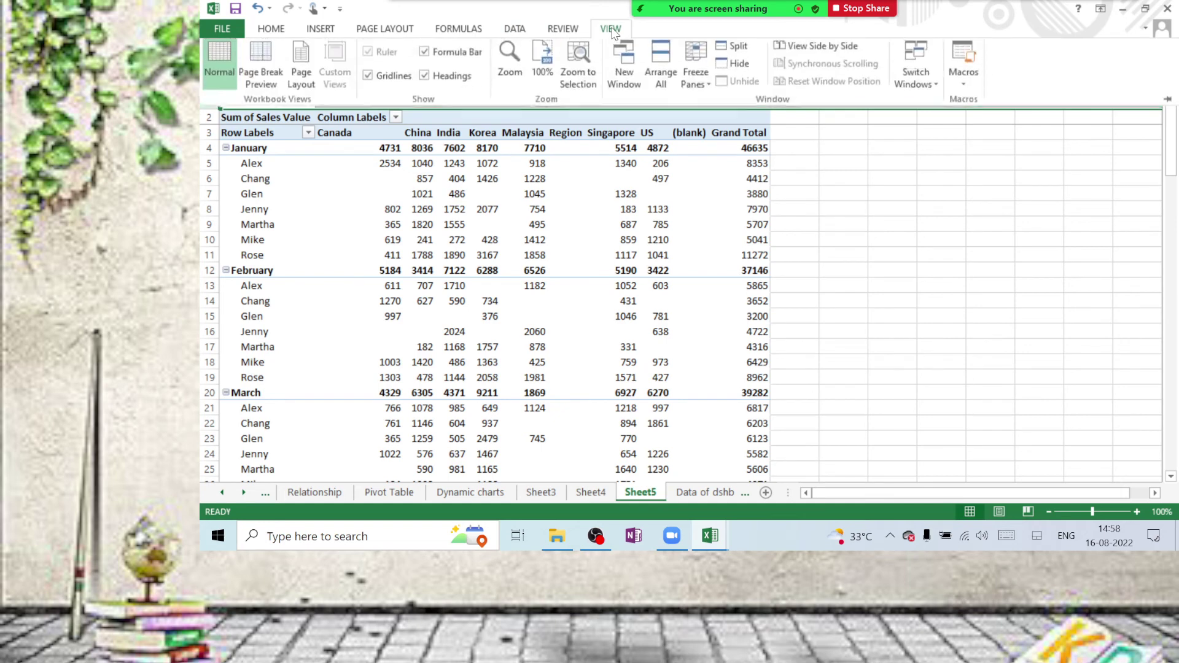
left_click(709, 89)
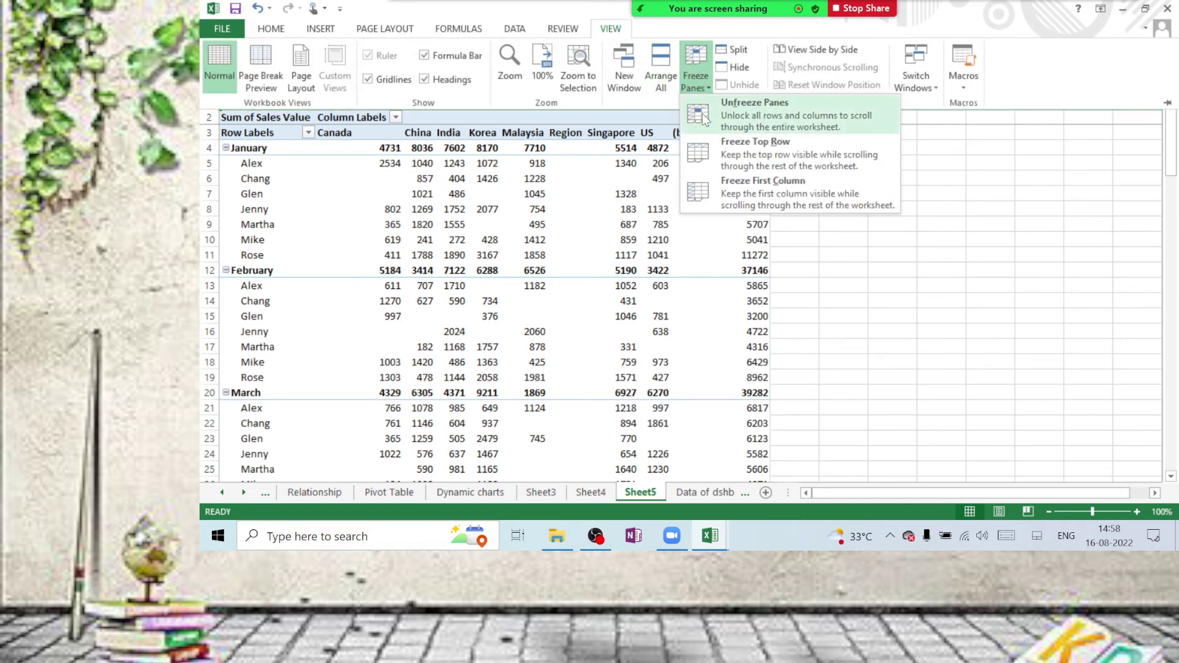
left_click(702, 113)
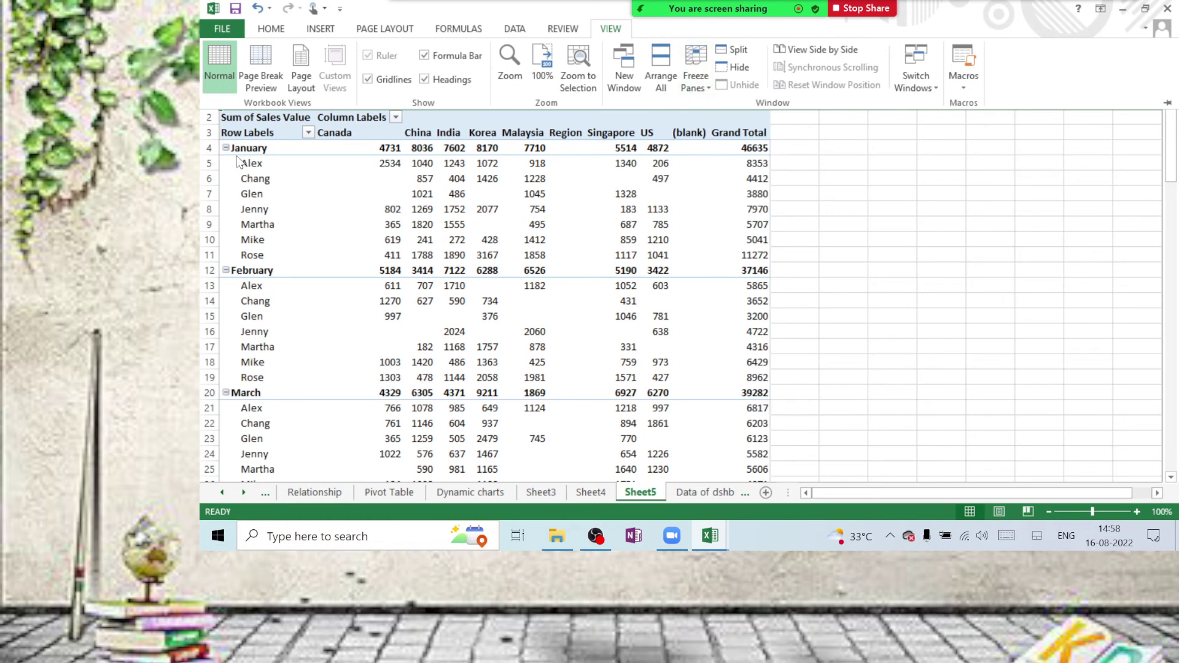
Freeze the panes above row 4, the January row, so the region headers are kept in view.
left_click(209, 151)
left_click(203, 148)
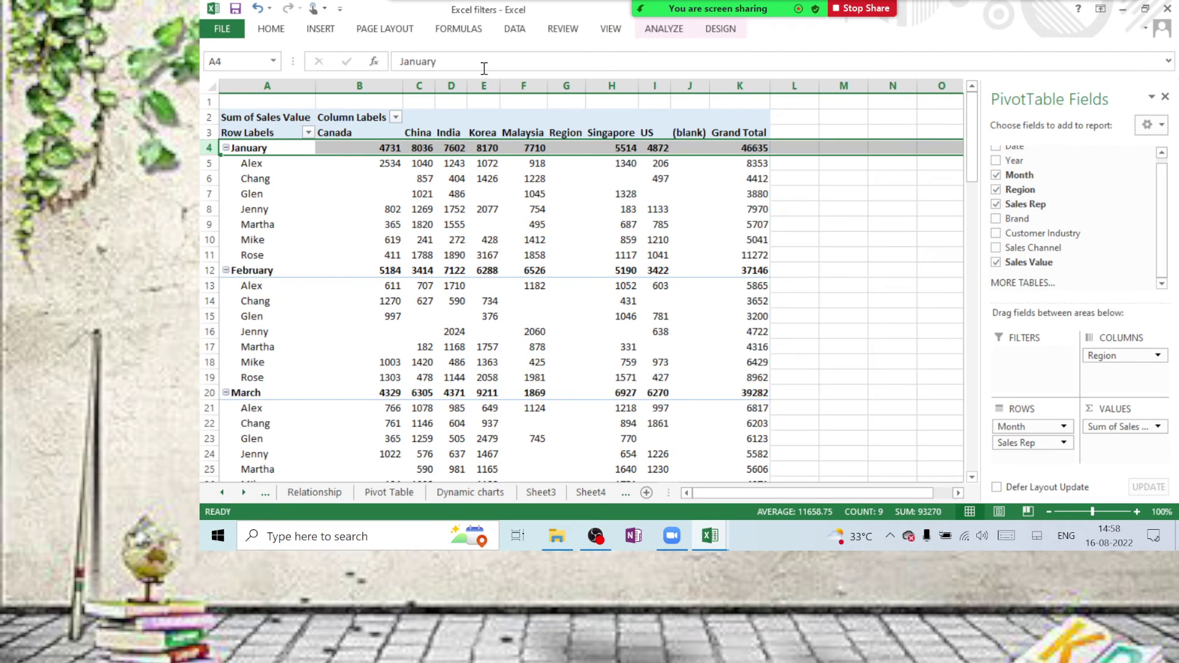
left_click(611, 29)
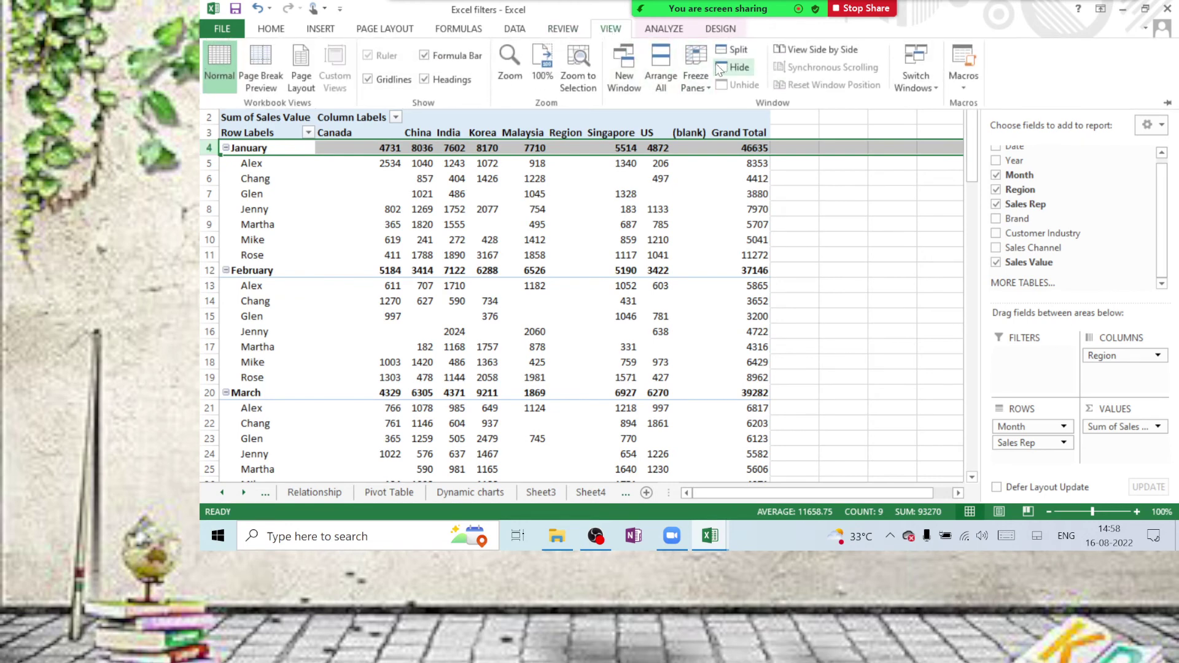
left_click(707, 87)
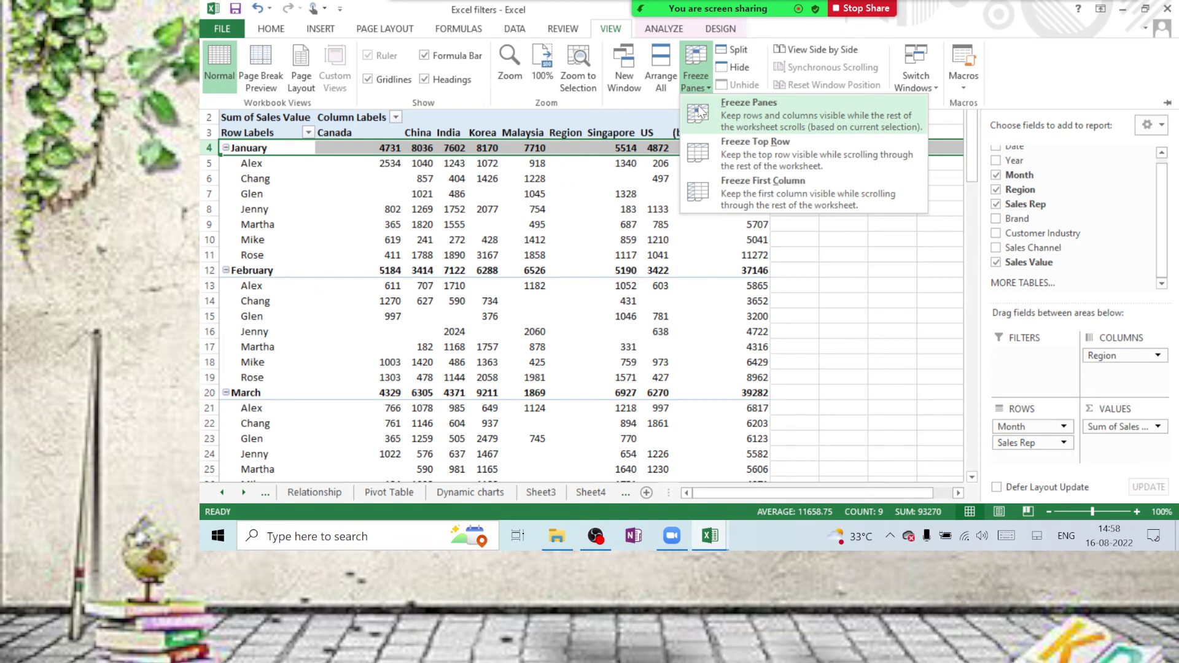
left_click(700, 111)
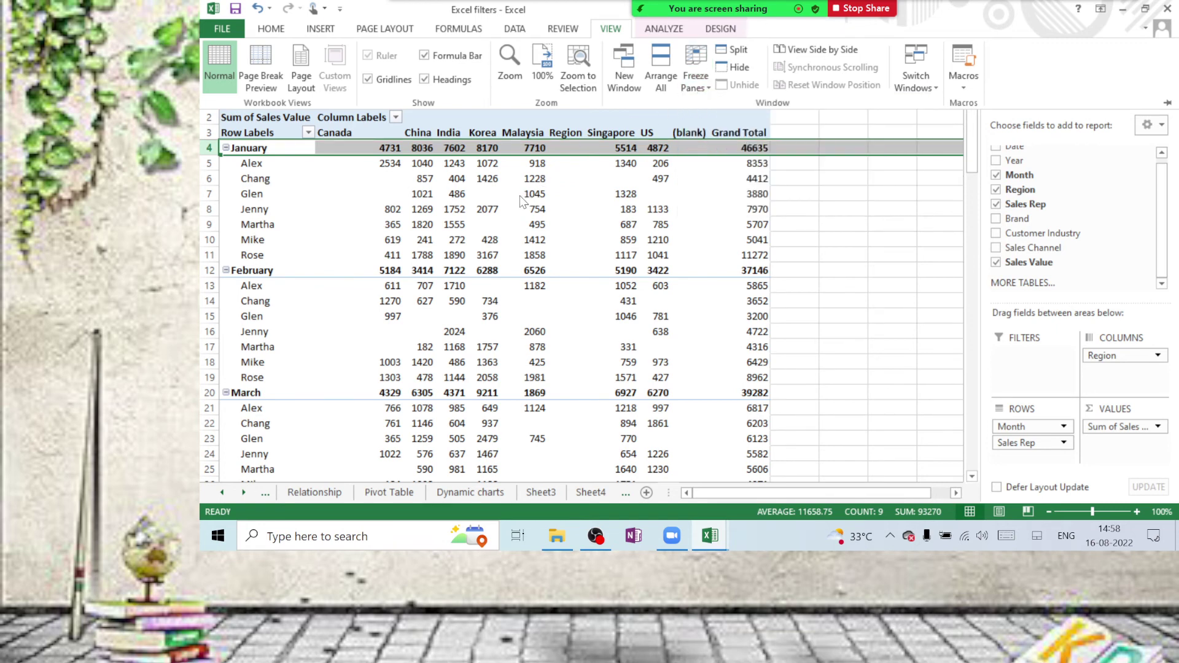
left_click(832, 195)
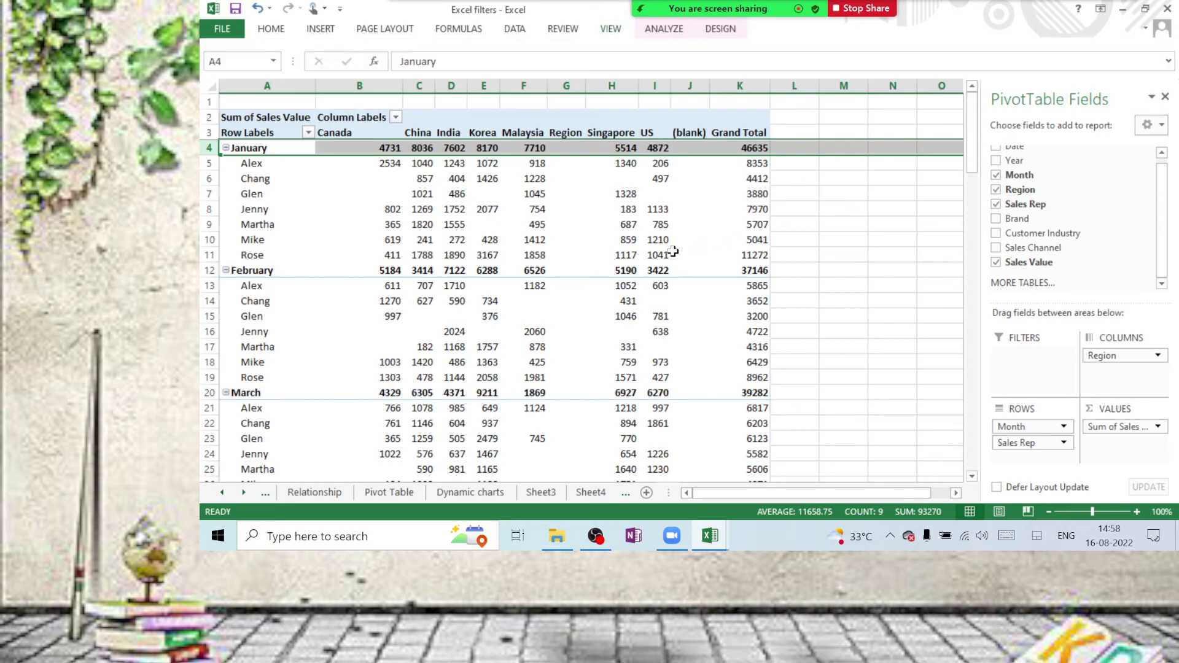
Examine the PivotTable's monthly figures down to the Grand Total row against the frozen region headers.
scroll(615, 248, "down", 5)
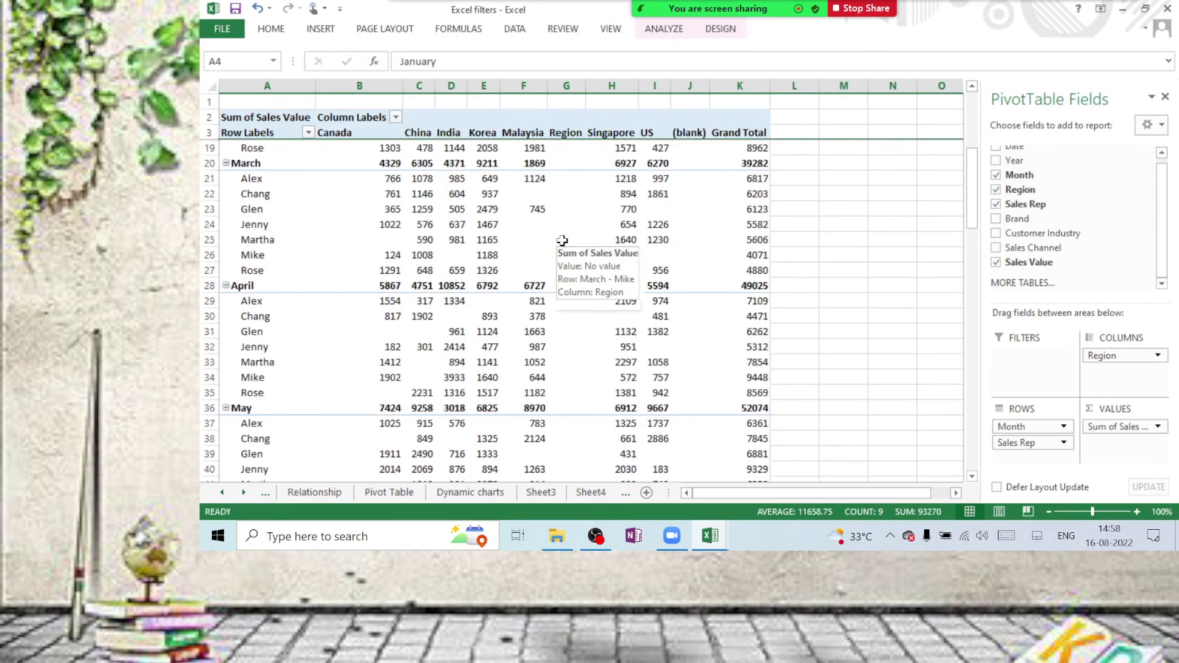
scroll(547, 216, "down", 9)
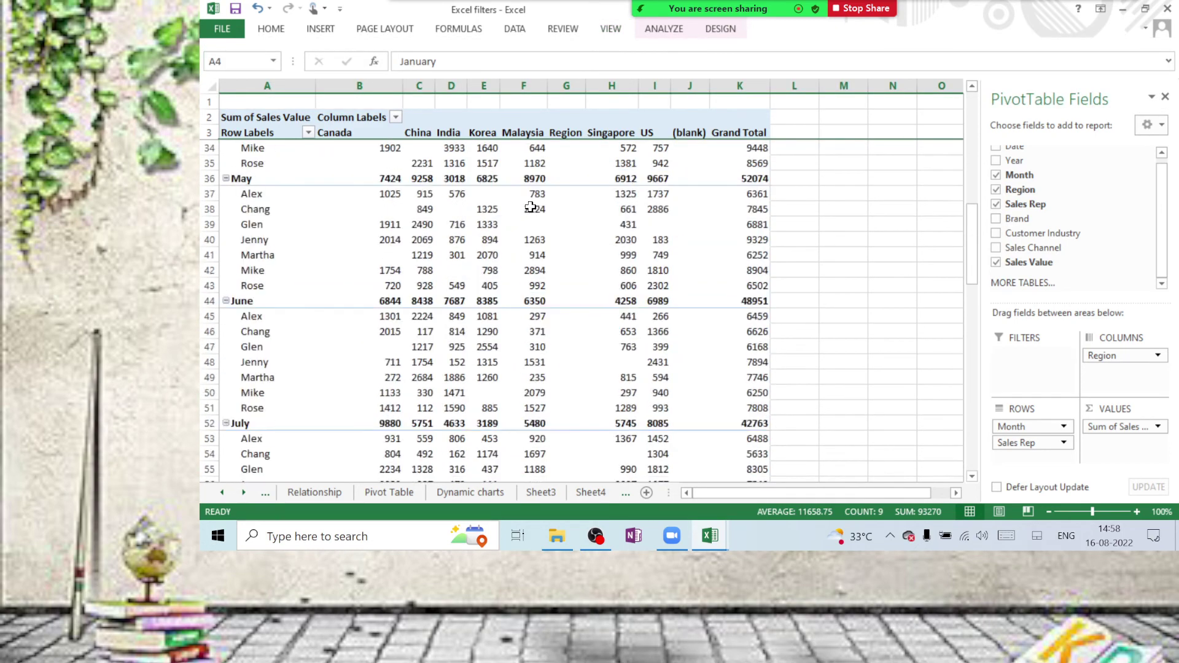
scroll(533, 203, "down", 15)
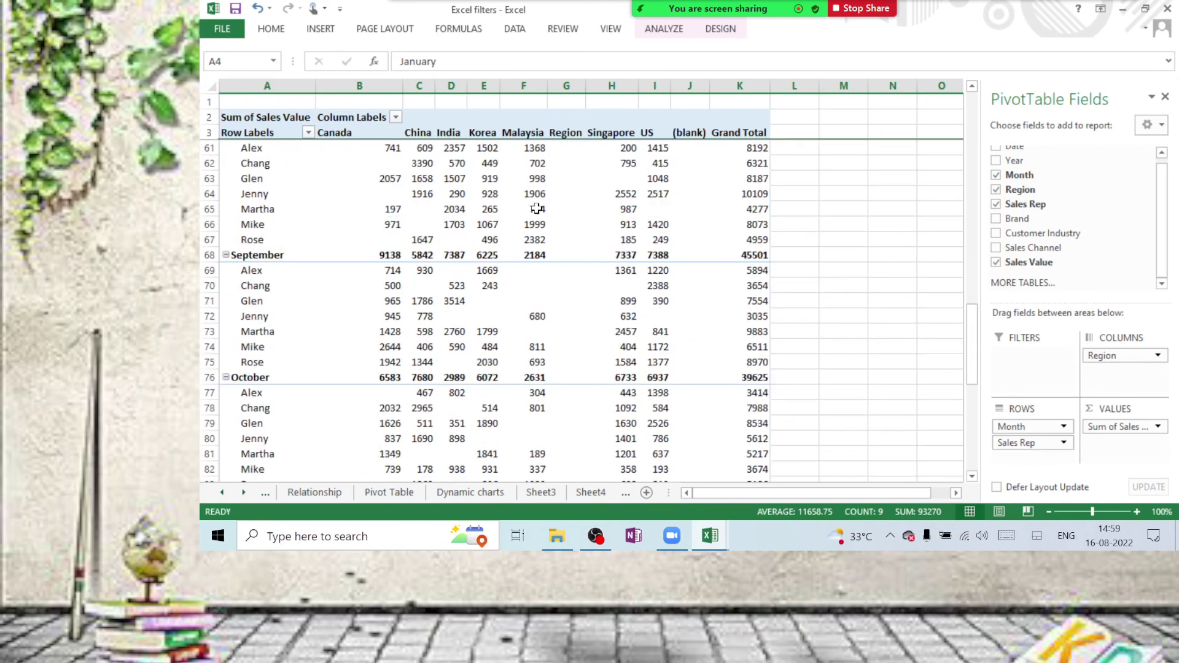
scroll(528, 215, "down", 2)
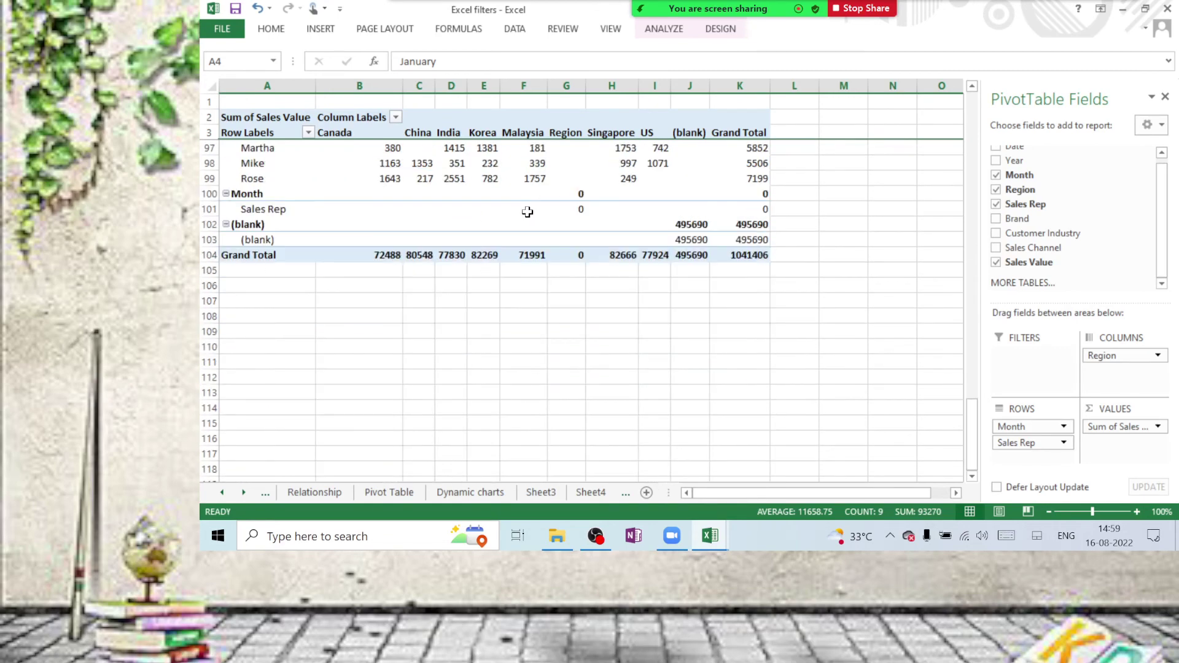
scroll(529, 210, "up", 5)
scroll(528, 210, "up", 7)
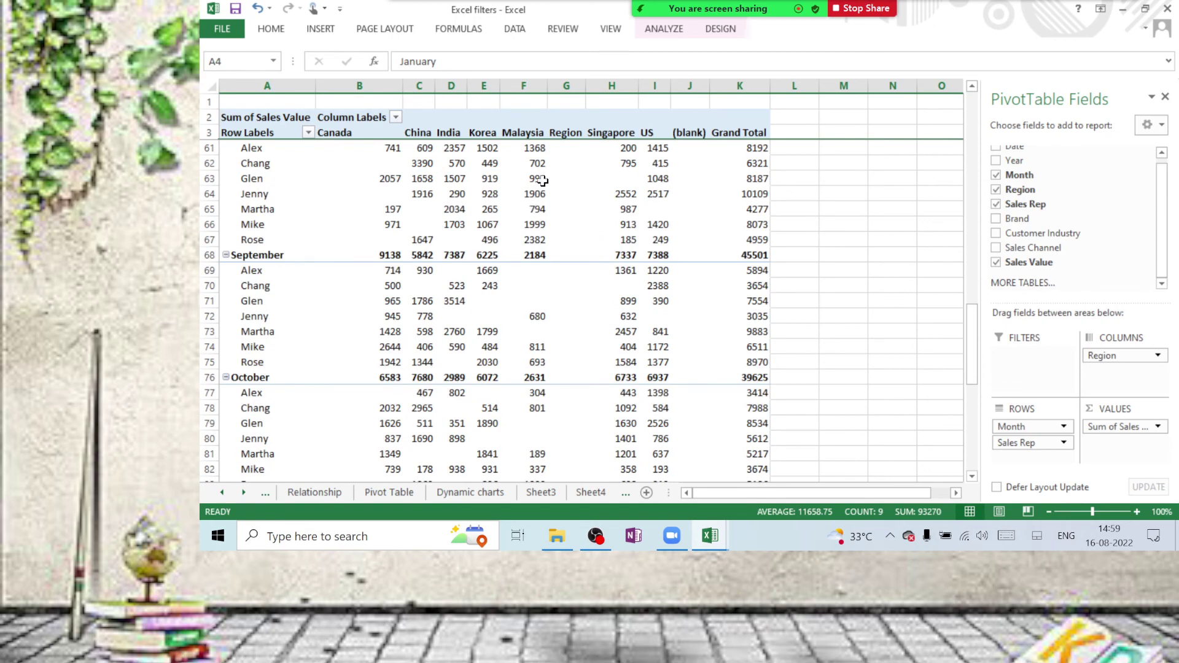
scroll(534, 200, "down", 6)
scroll(538, 201, "down", 6)
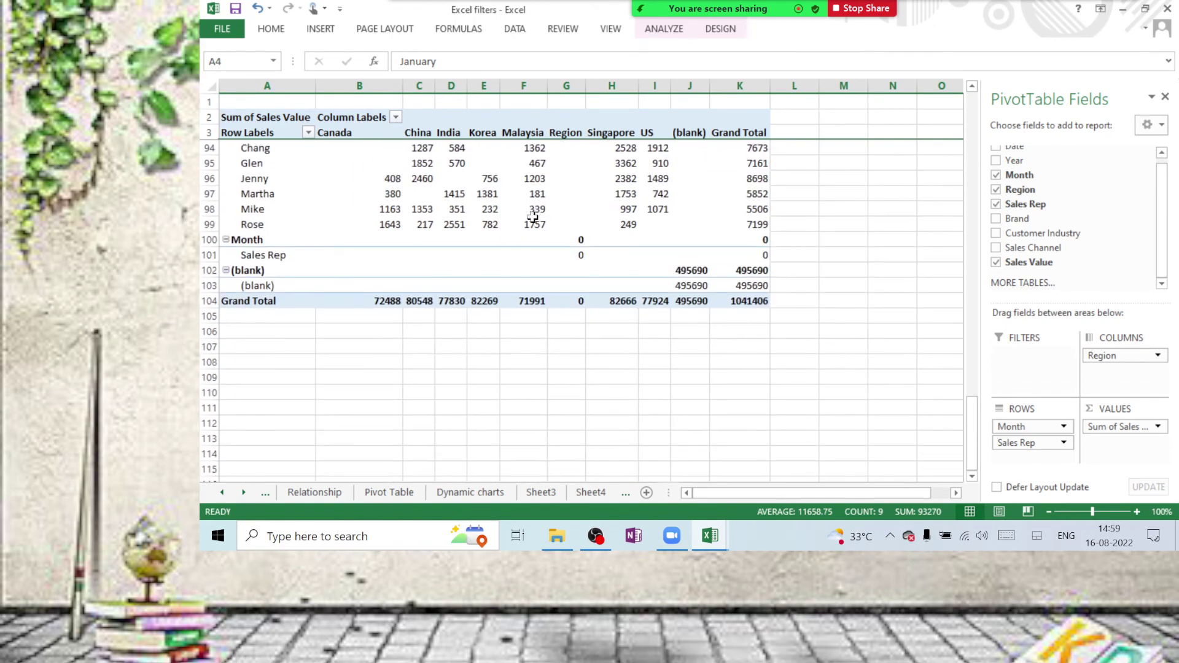
scroll(533, 216, "up", 7)
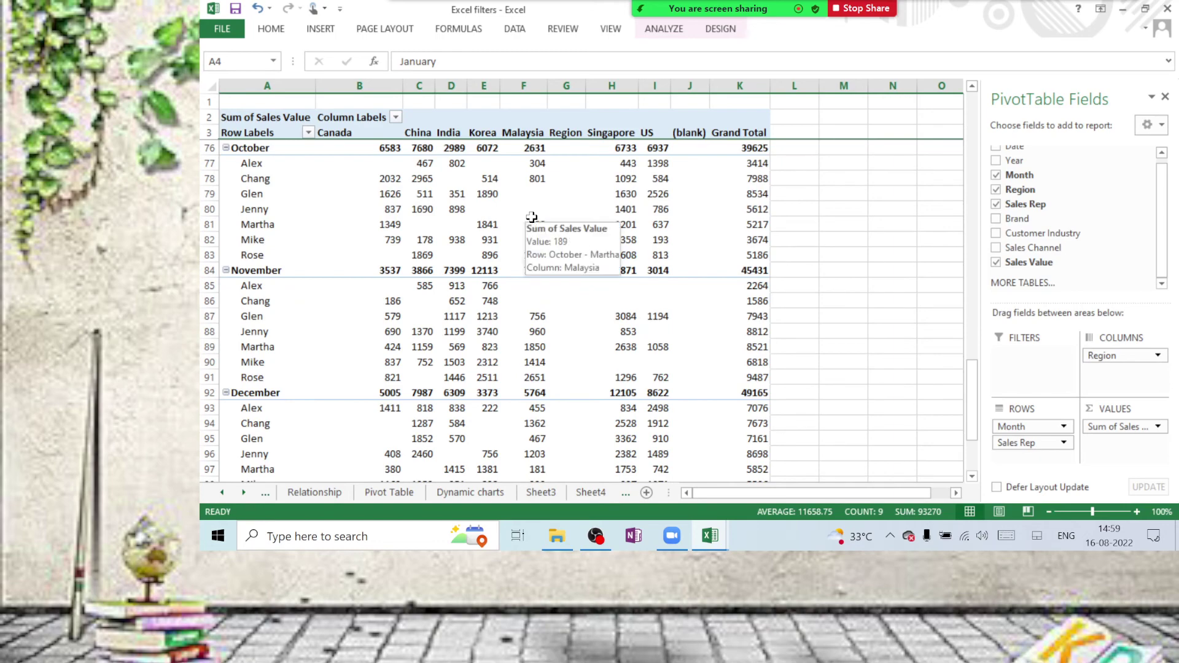
Review the freeze and unfreeze options available for the PivotTable sheet.
scroll(532, 217, "up", 7)
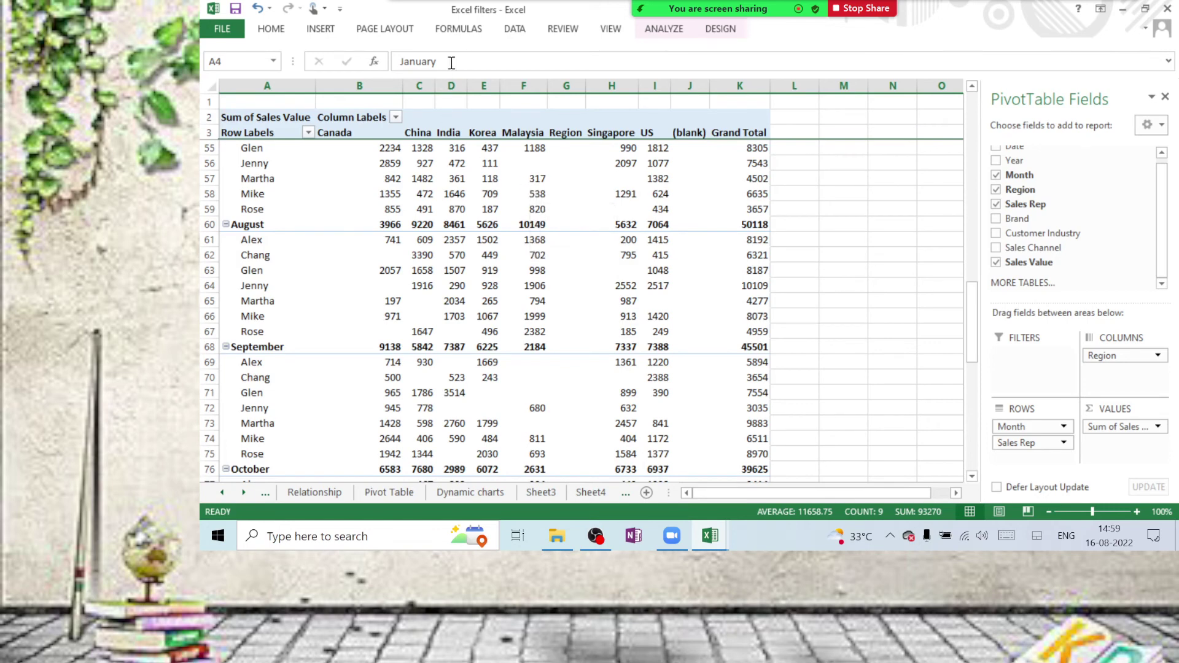
left_click(611, 31)
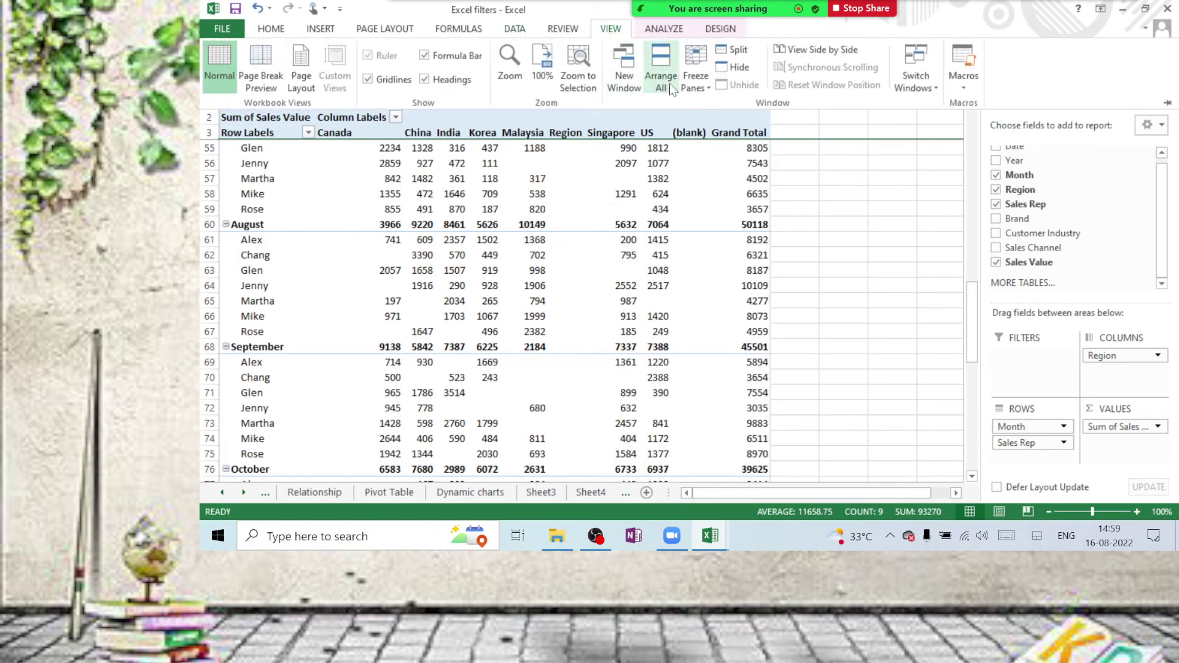
left_click(702, 89)
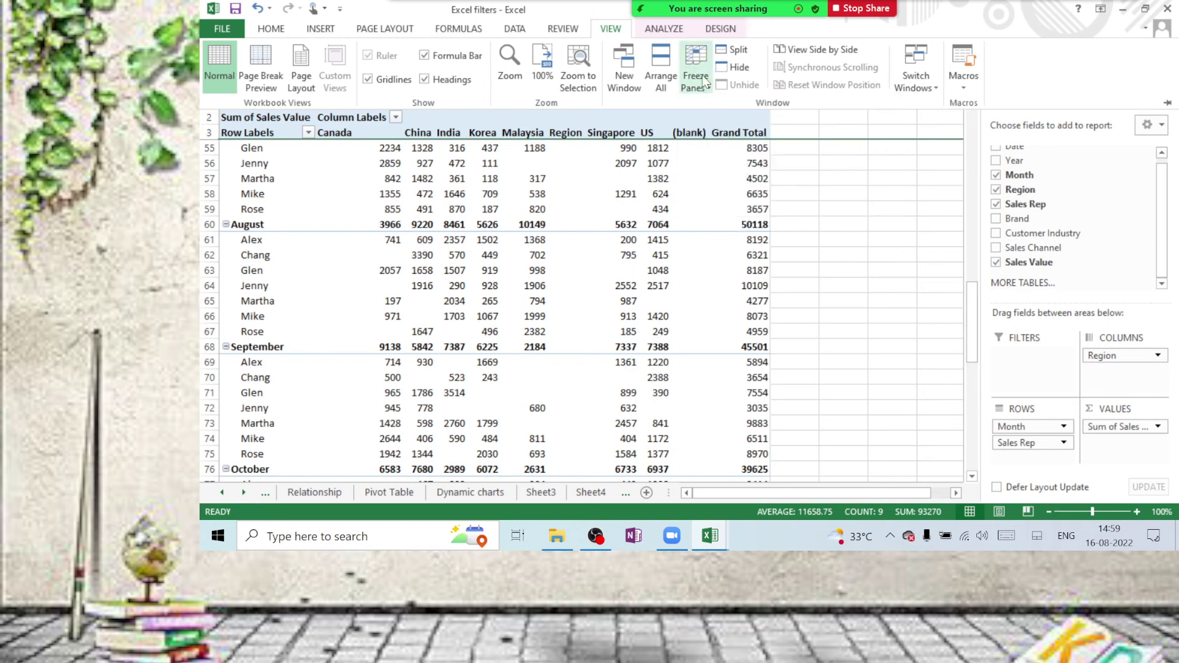
left_click(704, 79)
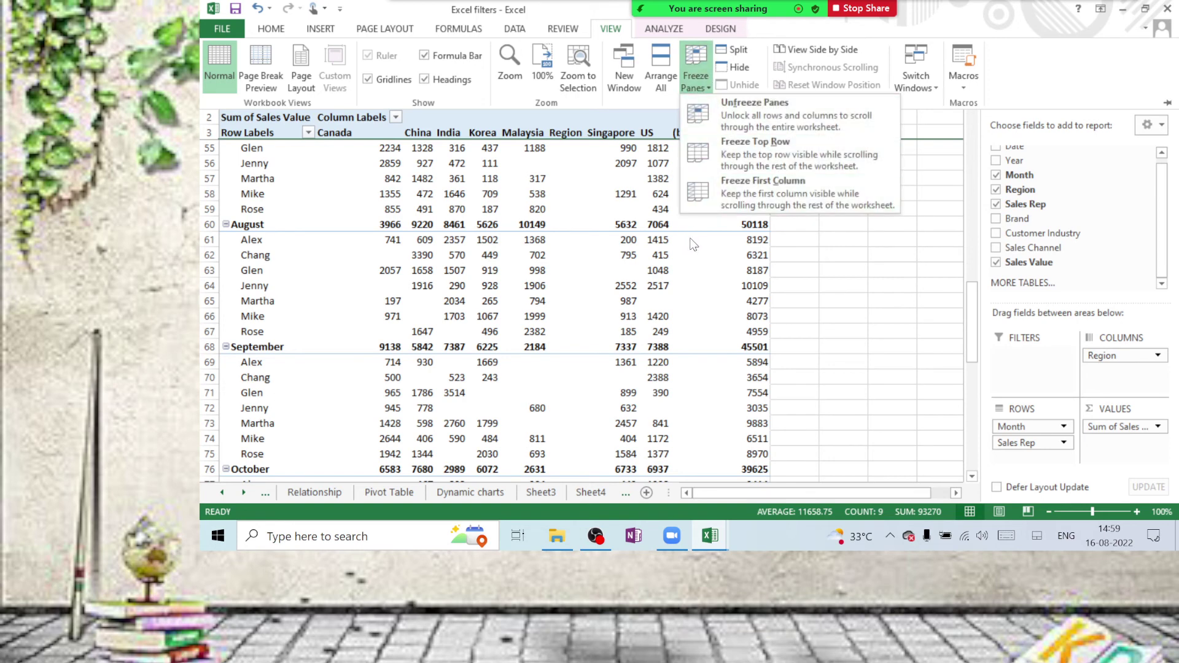
left_click(708, 89)
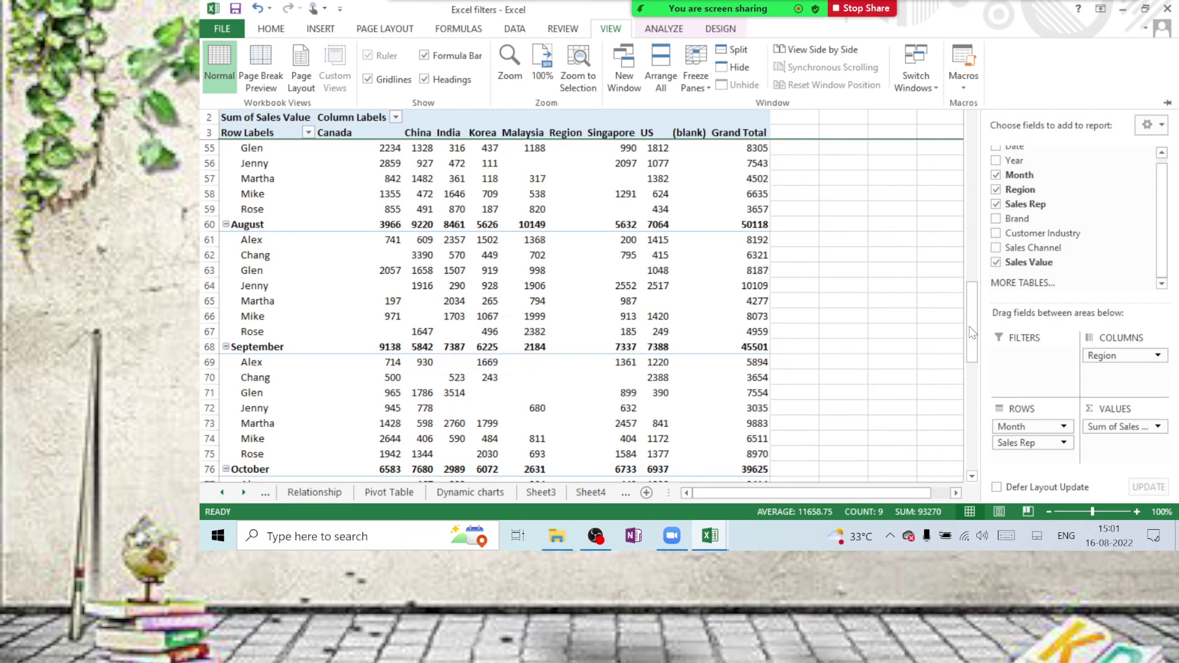
key("Escape")
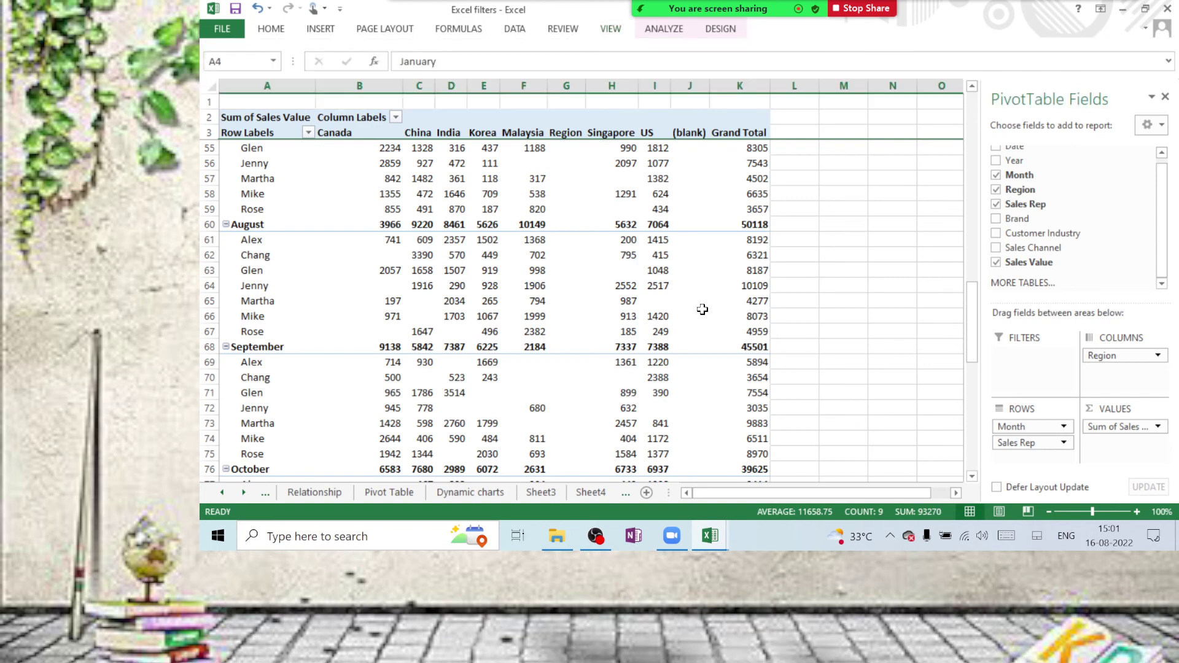
scroll(702, 310, "up", 4)
scroll(702, 310, "up", 13)
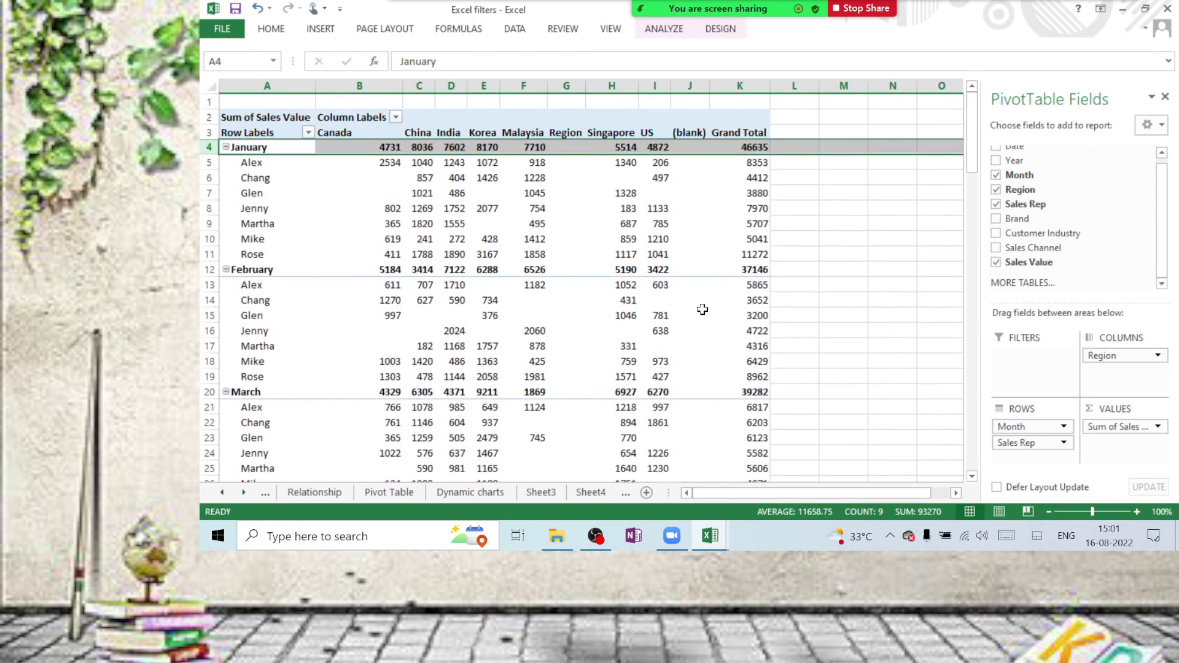
left_click(631, 257)
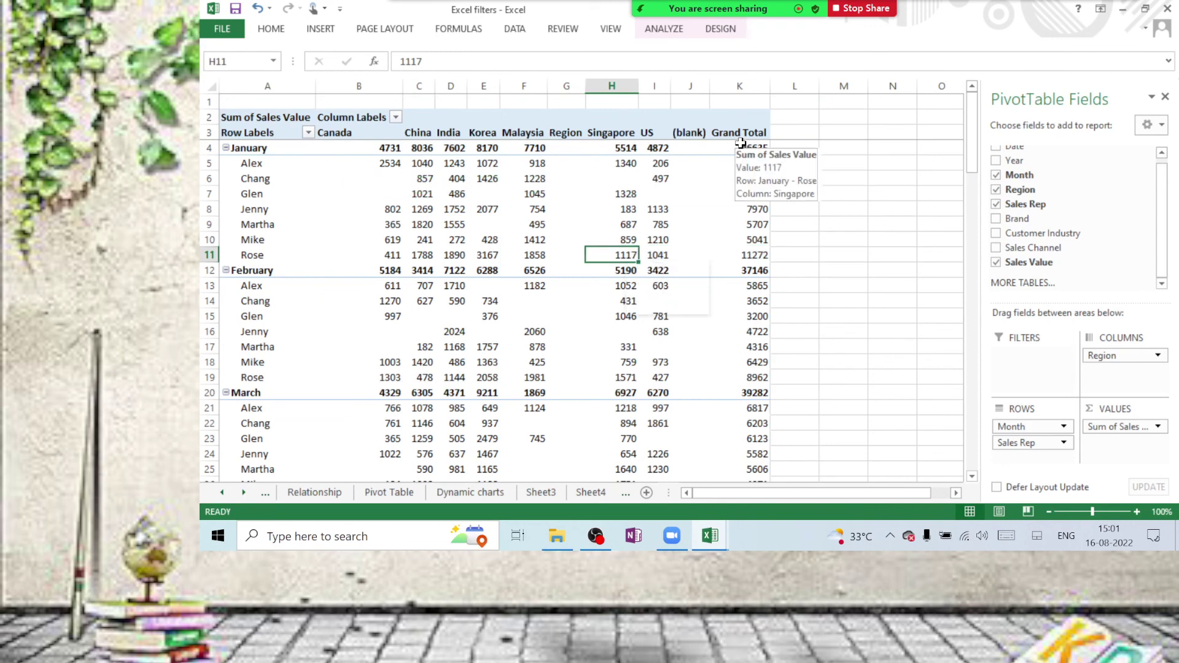
left_click(794, 239)
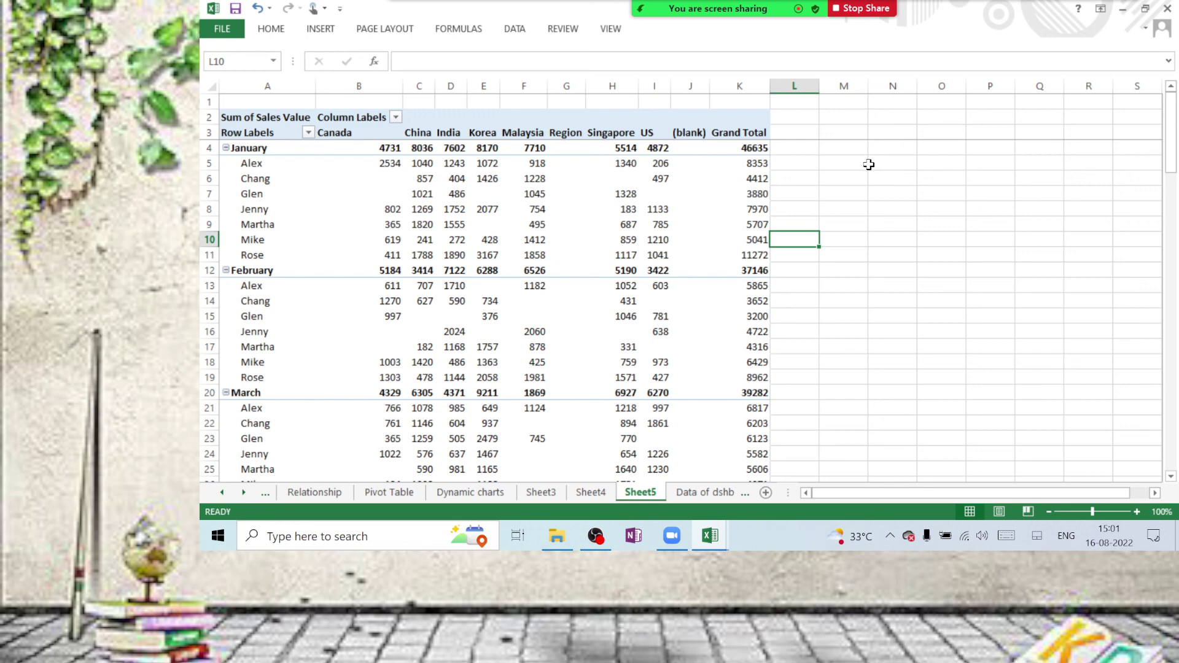
left_click_drag(325, 178, 613, 366)
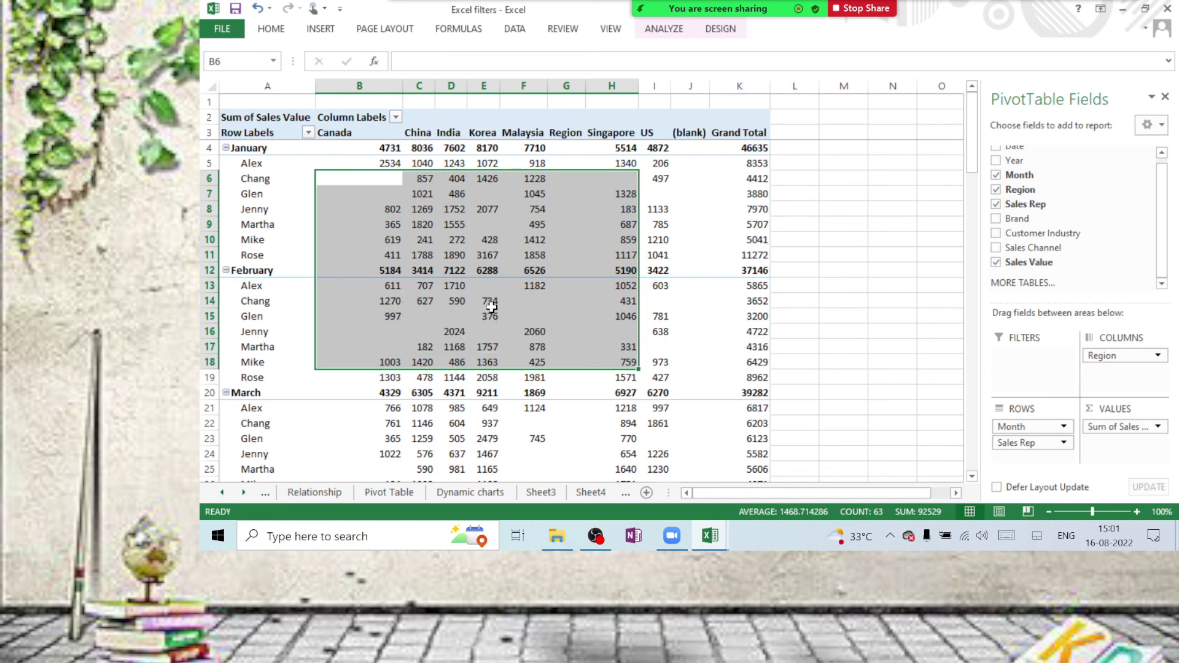
left_click(492, 313)
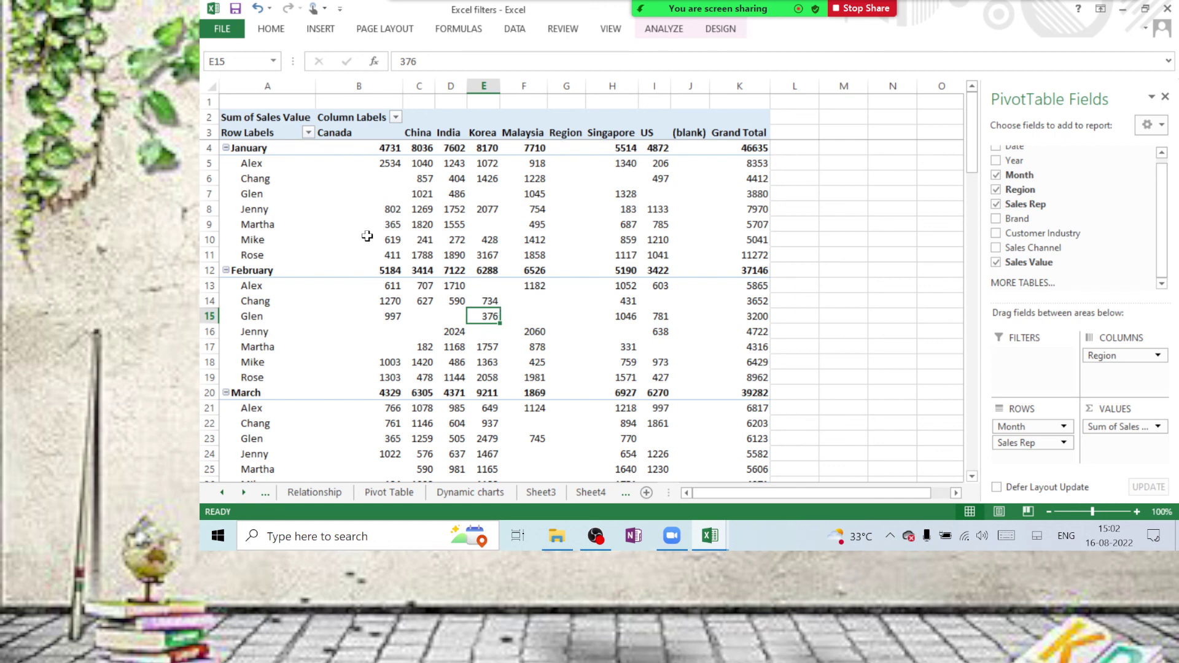
Select the PivotTable's Grand Total row, row 104, and unfreeze the panes.
mouse_move(368, 235)
scroll(367, 236, "down", 20)
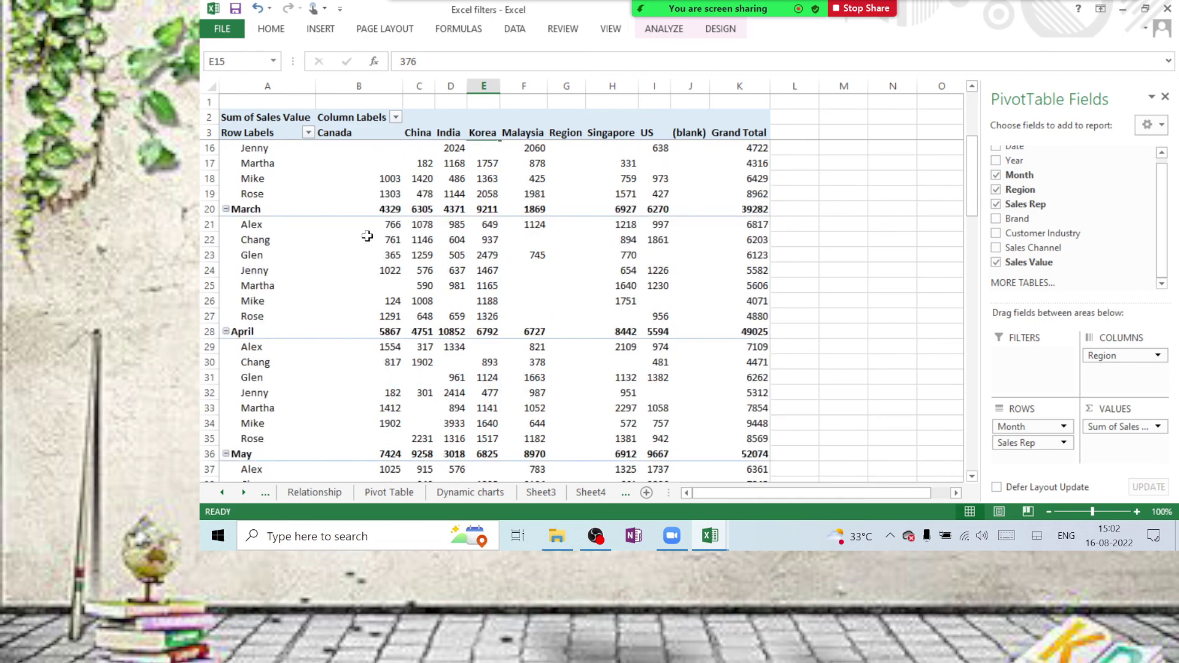
scroll(368, 248, "down", 8)
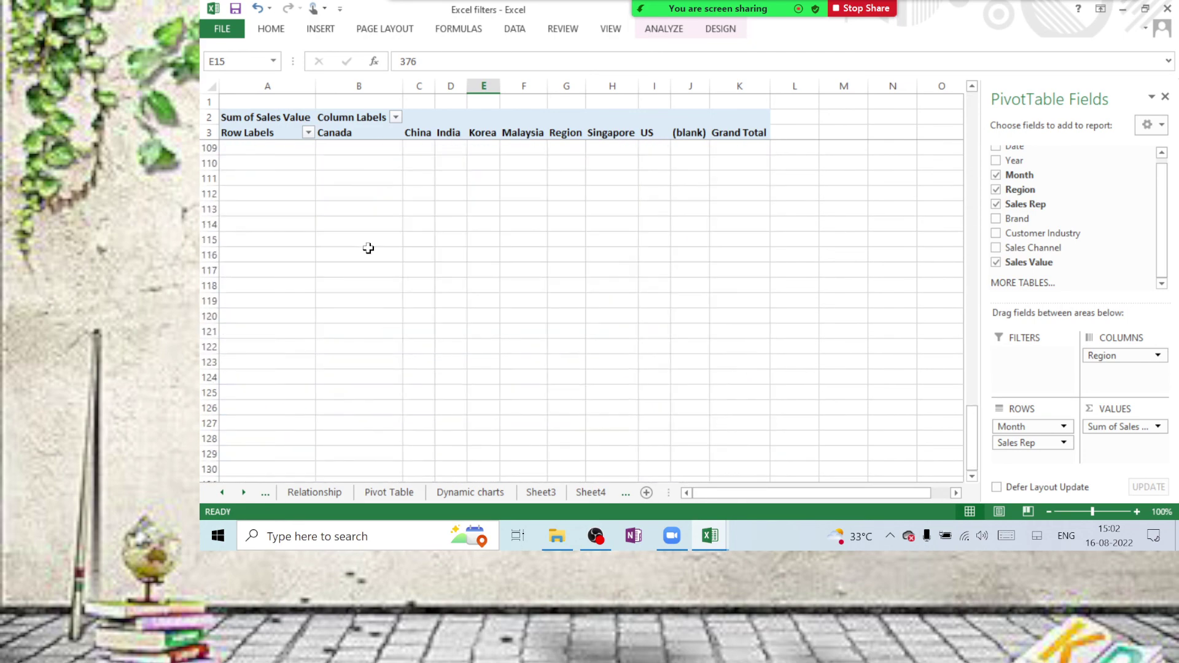
scroll(266, 256, "up", 5)
left_click(209, 301)
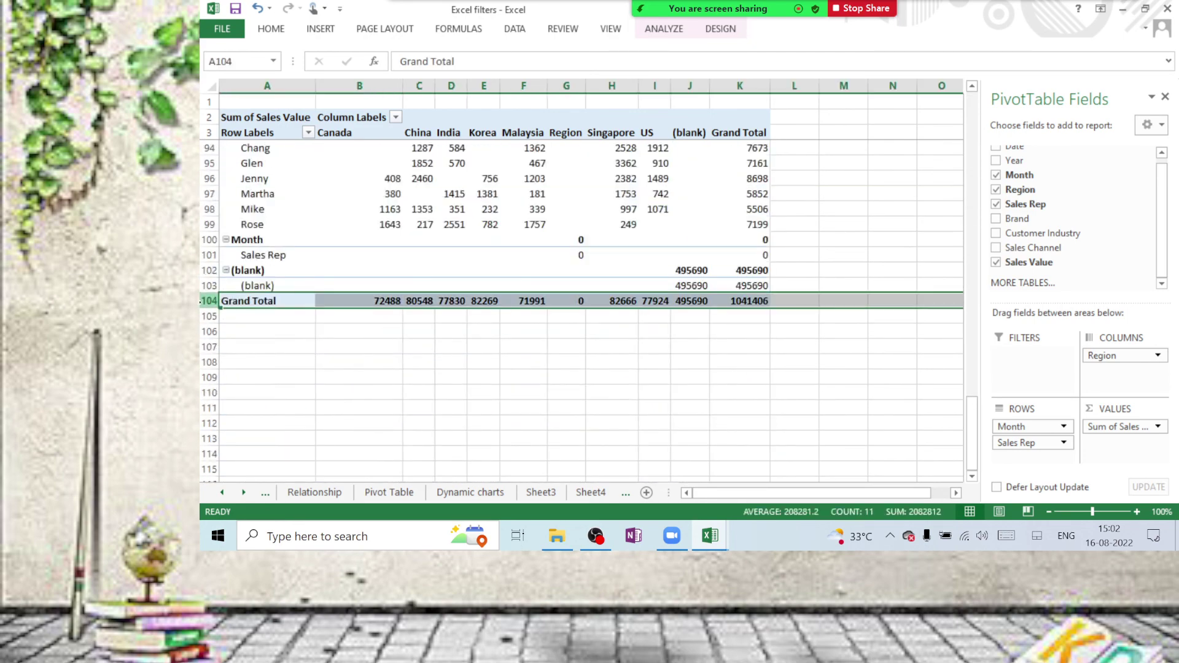
left_click(609, 29)
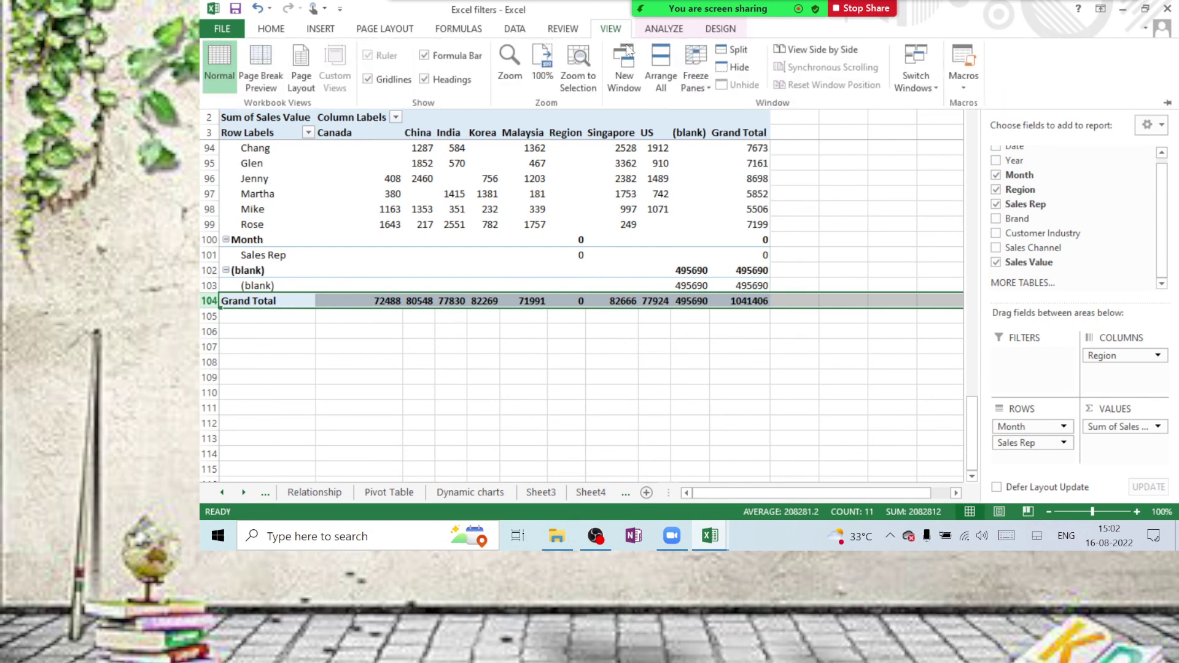
left_click(696, 79)
left_click(710, 117)
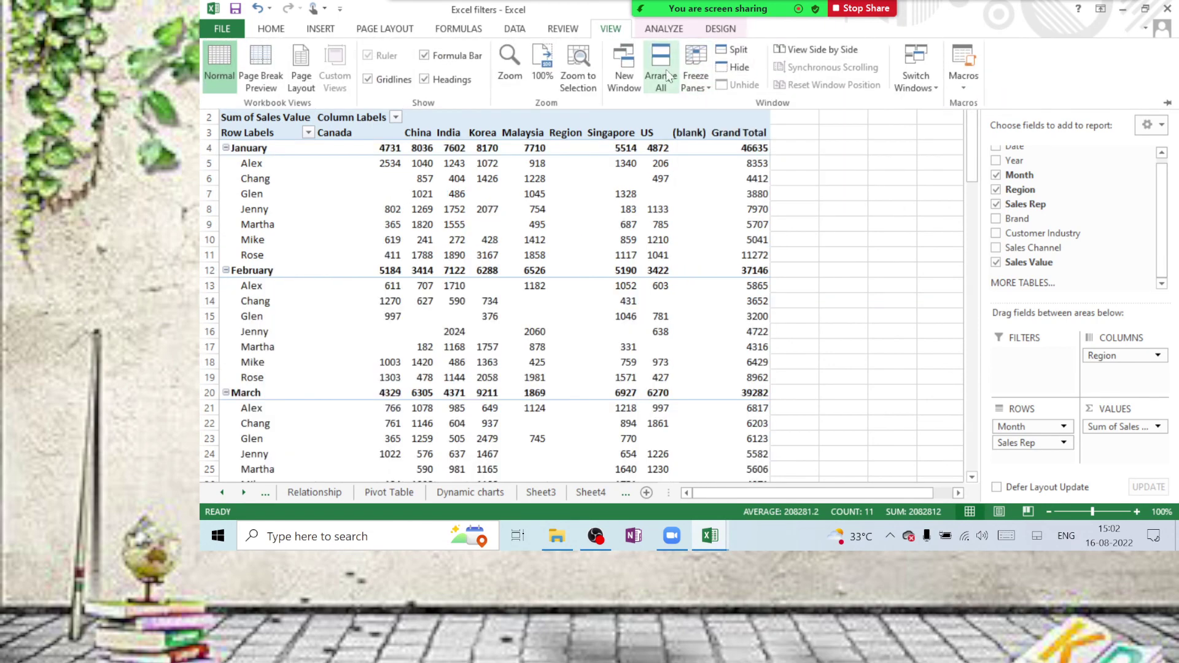
Try to freeze the panes with the Grand Total row still selected.
left_click(697, 80)
left_click(713, 140)
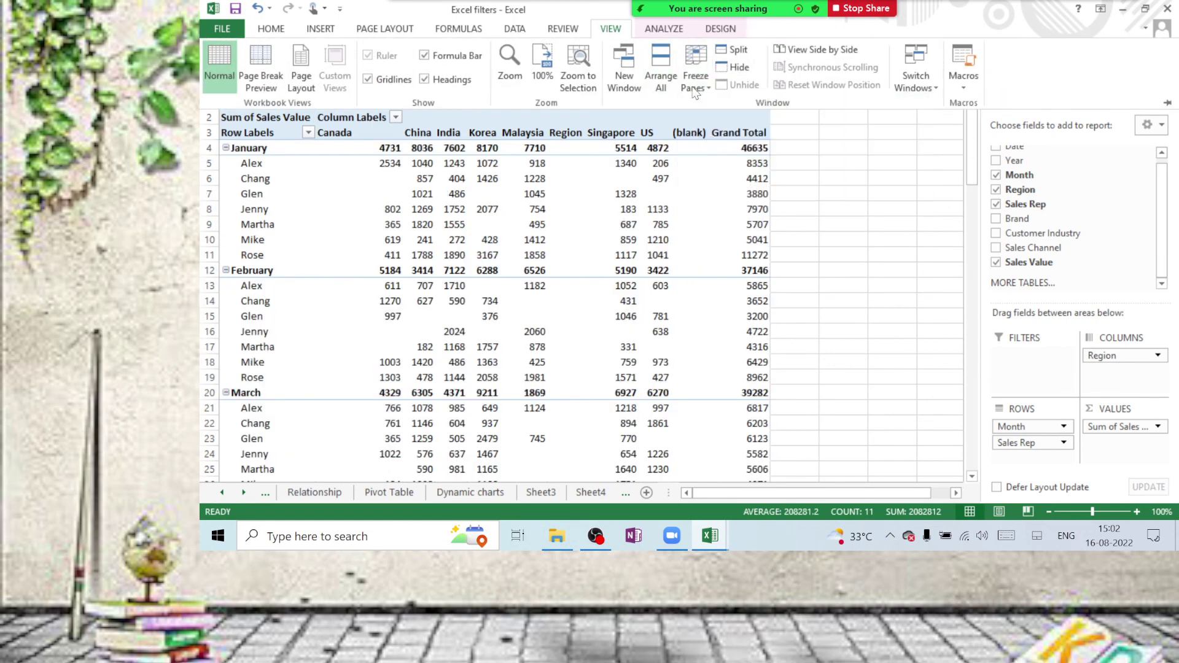
left_click(696, 79)
left_click(720, 115)
left_click(696, 79)
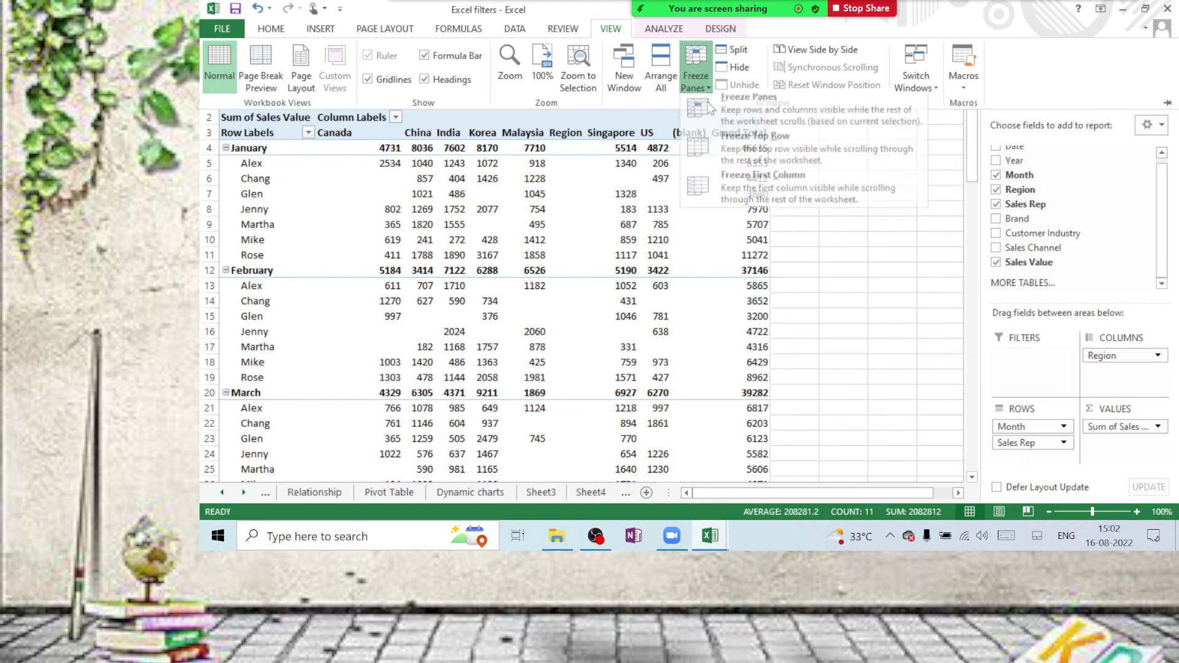
left_click(714, 114)
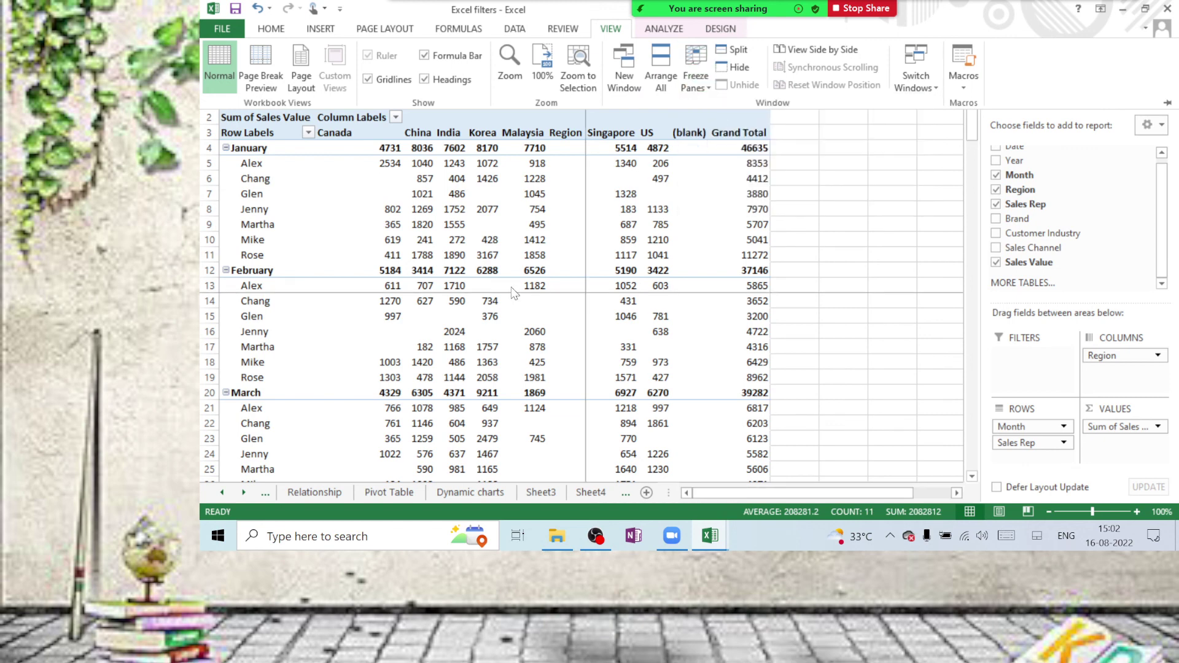
Examine the monthly sales rep figures against the rows and columns that are now frozen.
left_click(453, 331)
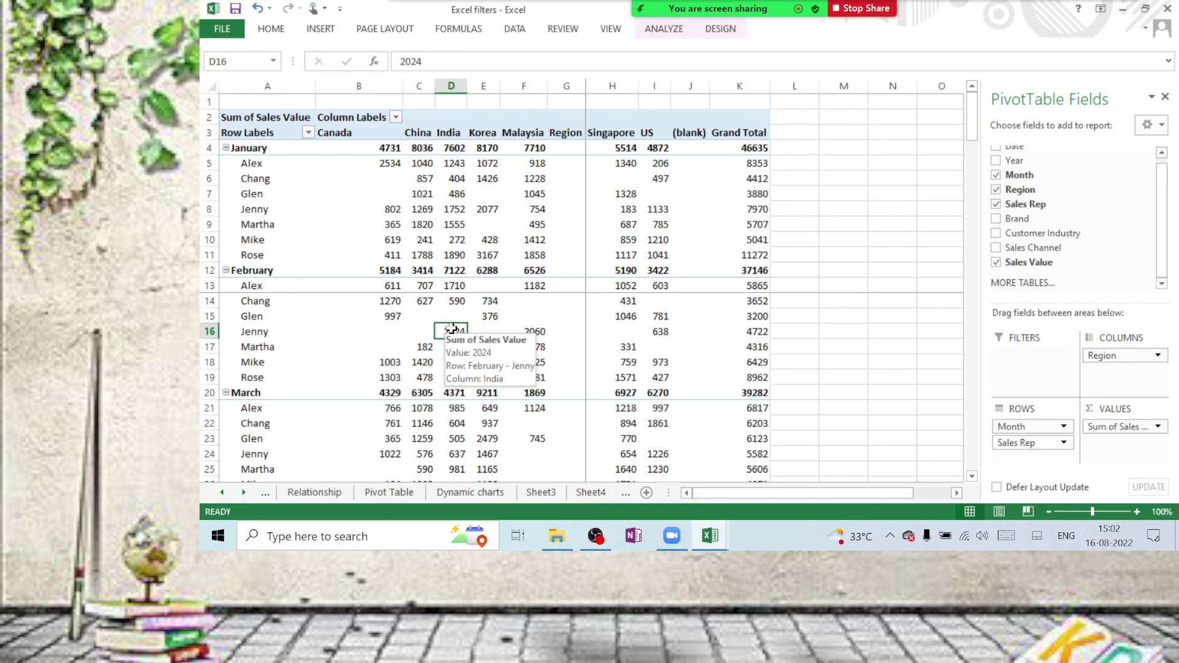
scroll(452, 328, "down", 2)
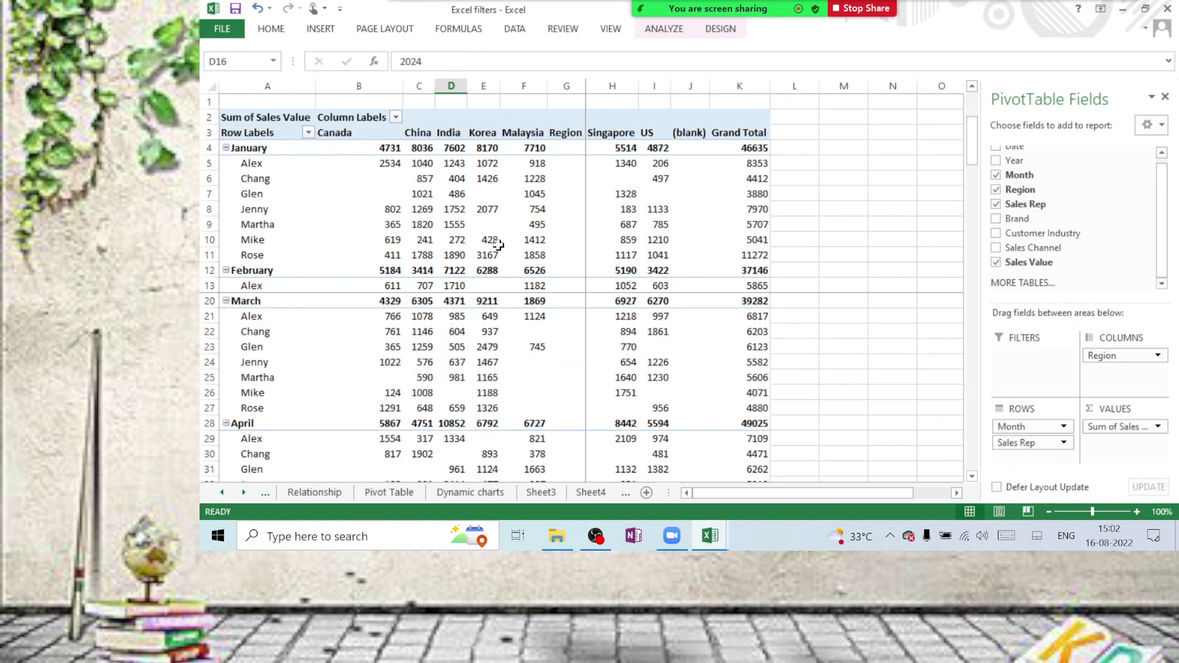
scroll(444, 348, "up", 2)
scroll(444, 348, "down", 12)
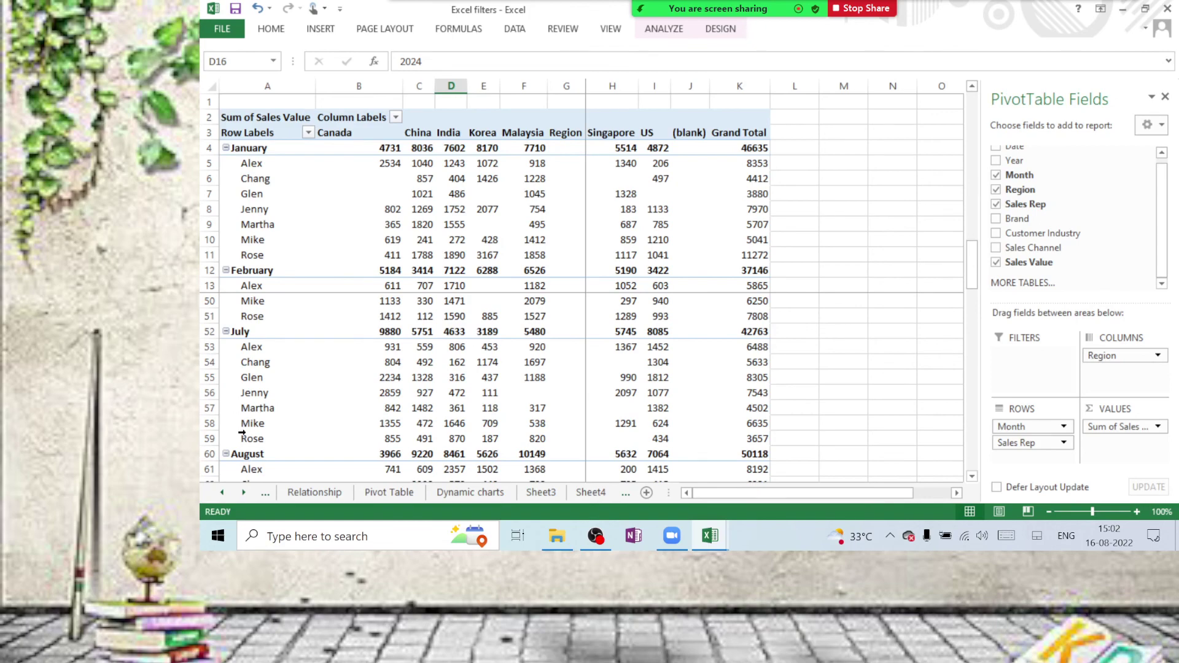
Select the empty row 1 and unfreeze the sheet's panes.
key("ctrl+Page_Up")
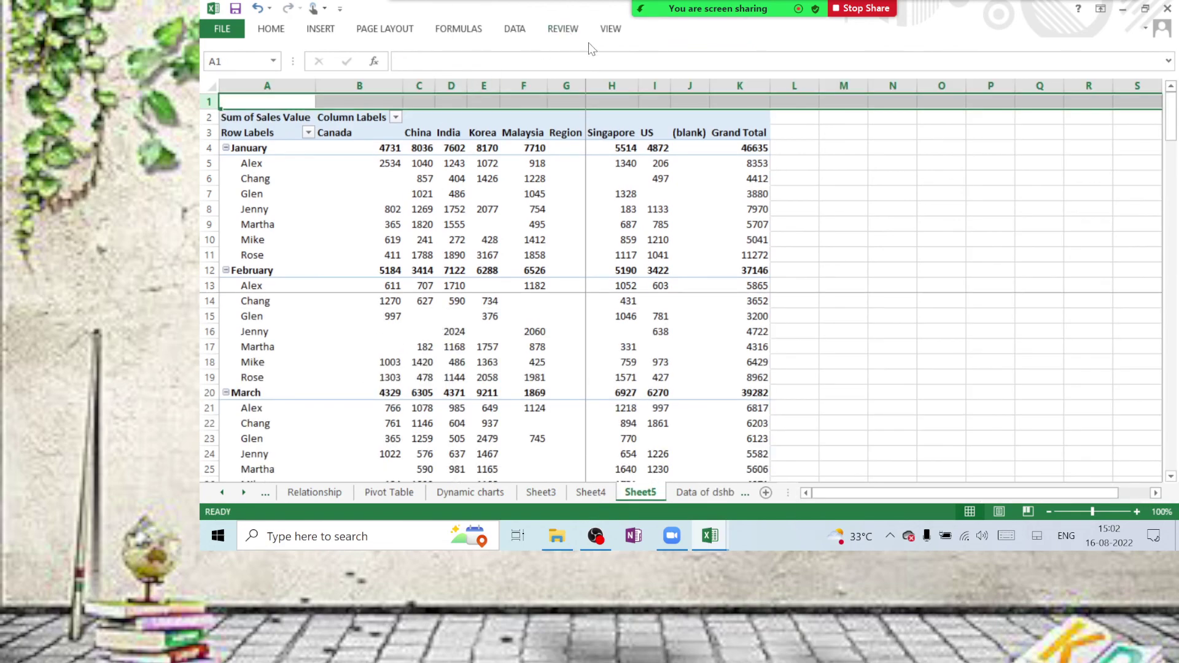
left_click(609, 31)
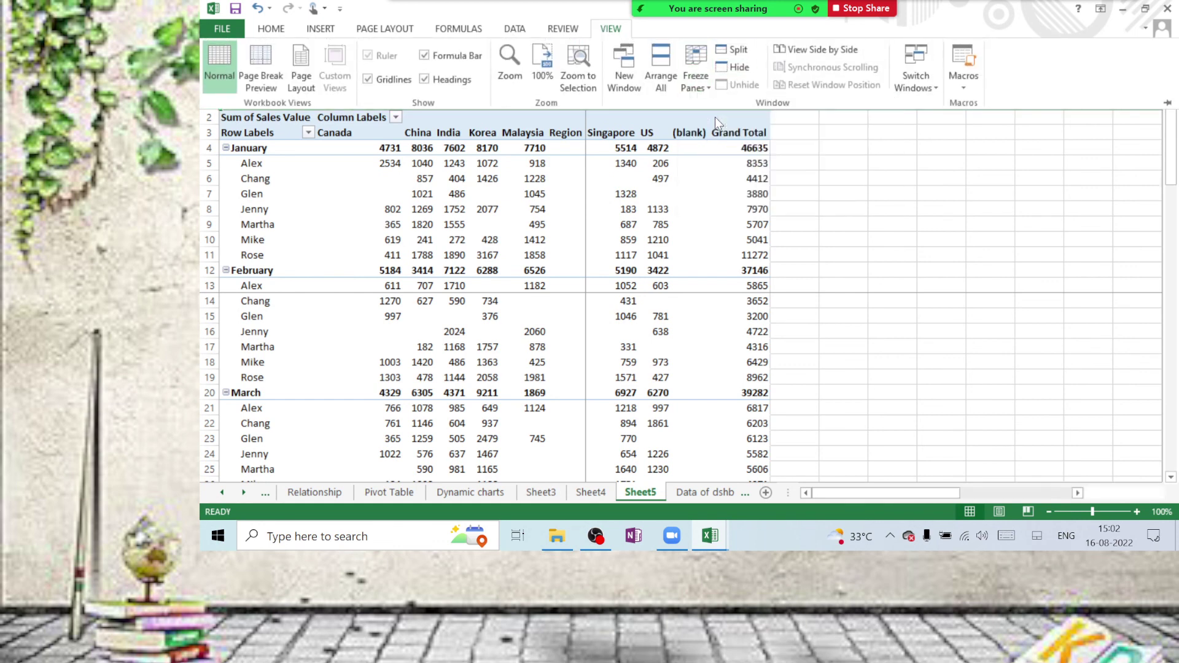
key("Escape")
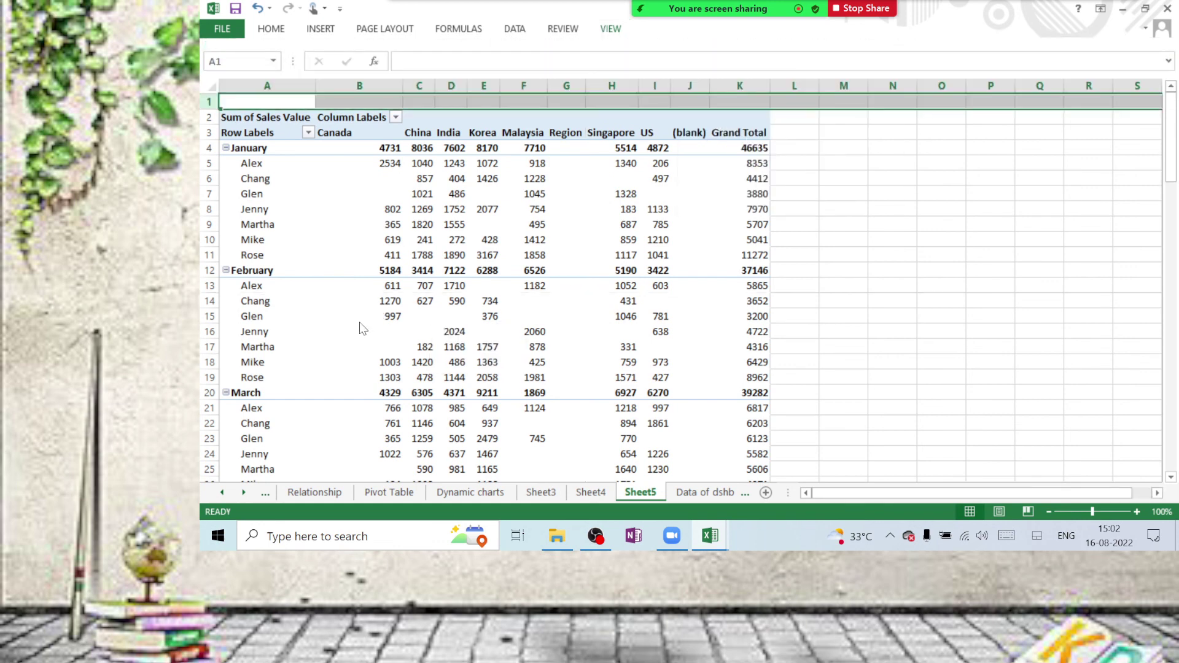
Select the entire PivotTable and remove the Sales Rep field from its rows, keeping only Month.
left_click(316, 206)
left_click(243, 110)
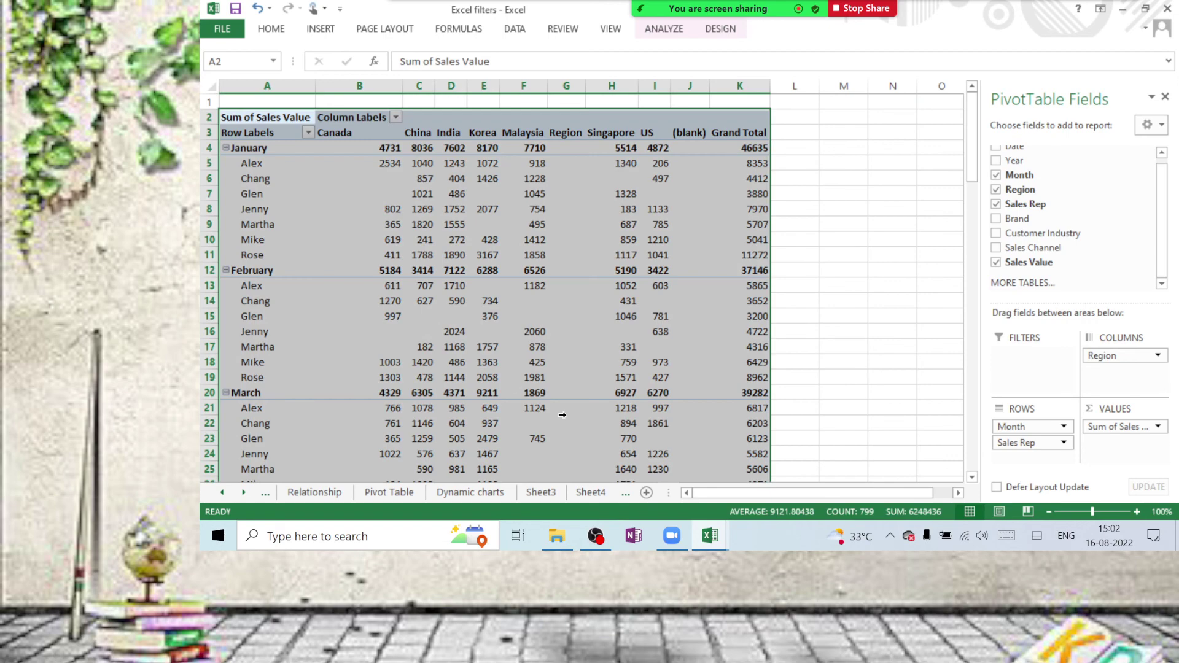
scroll(489, 326, "down", 15)
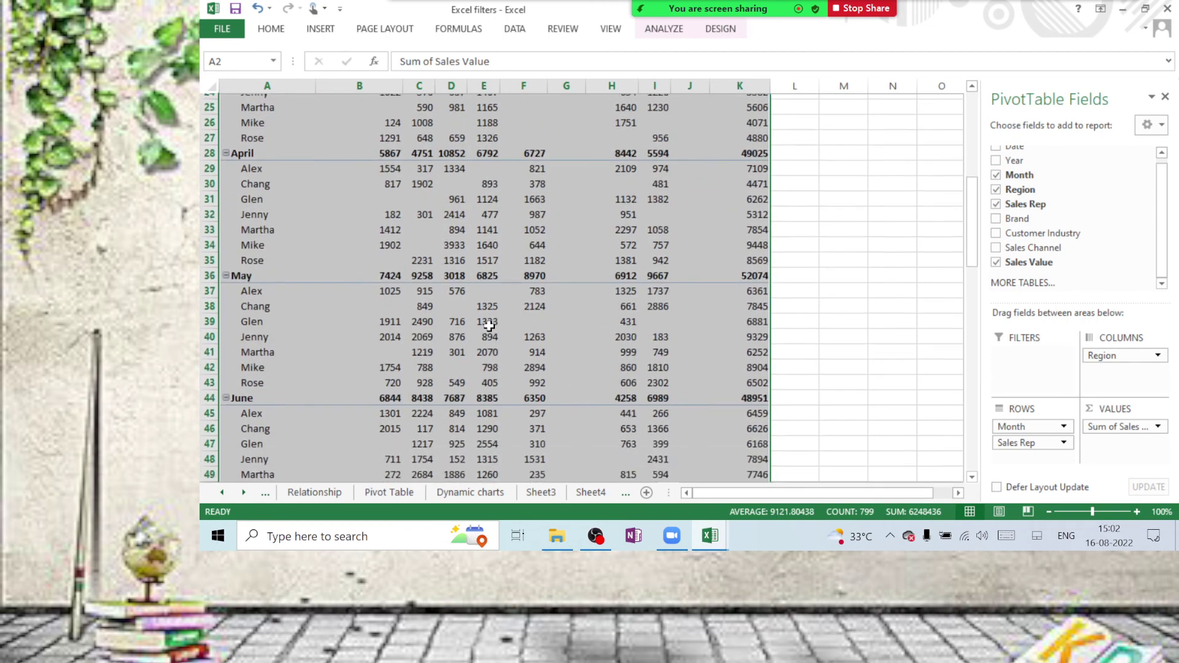
scroll(511, 309, "down", 7)
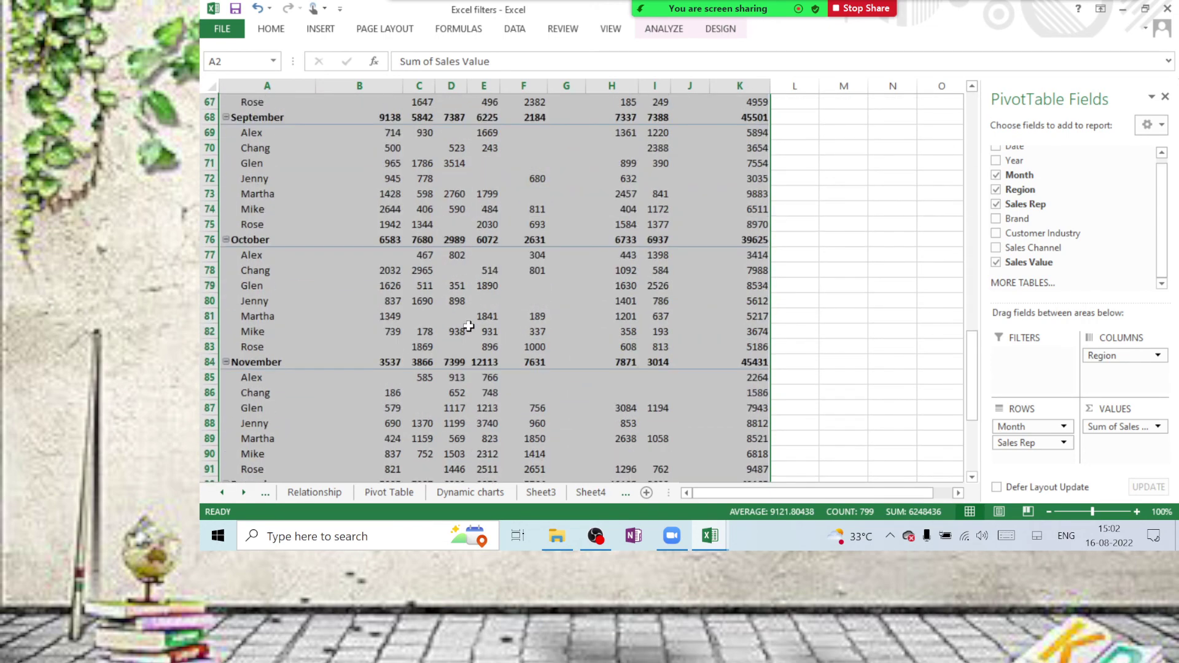
scroll(468, 326, "up", 20)
scroll(468, 326, "up", 2)
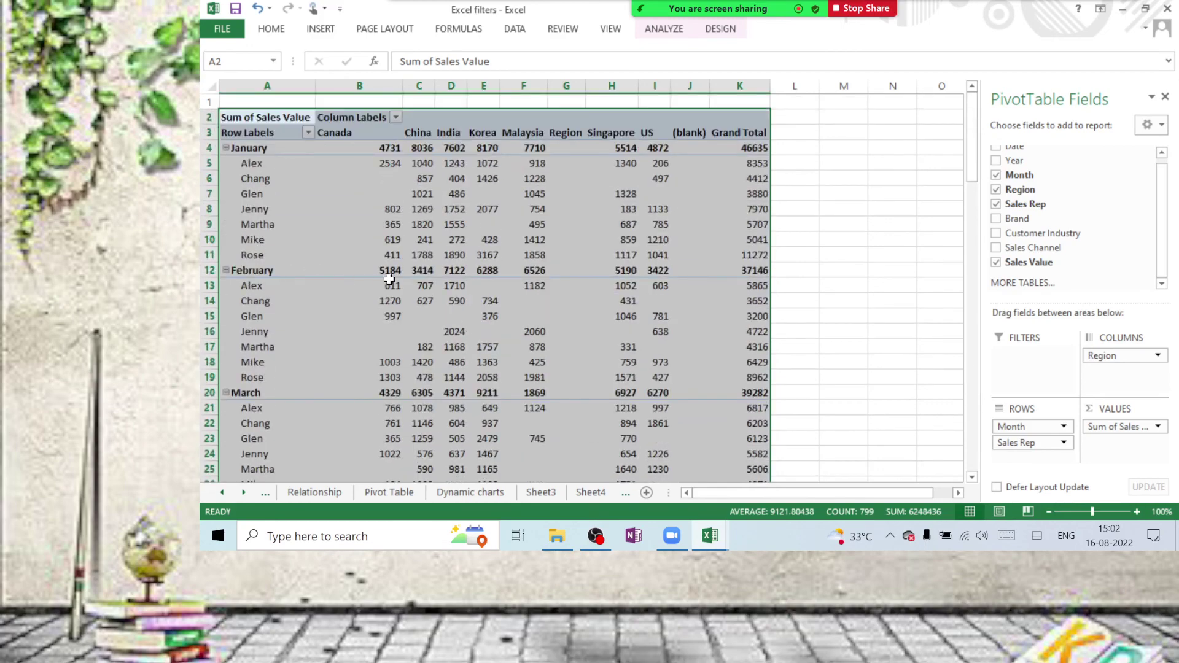
left_click_drag(1022, 444, 1030, 249)
mouse_move(397, 308)
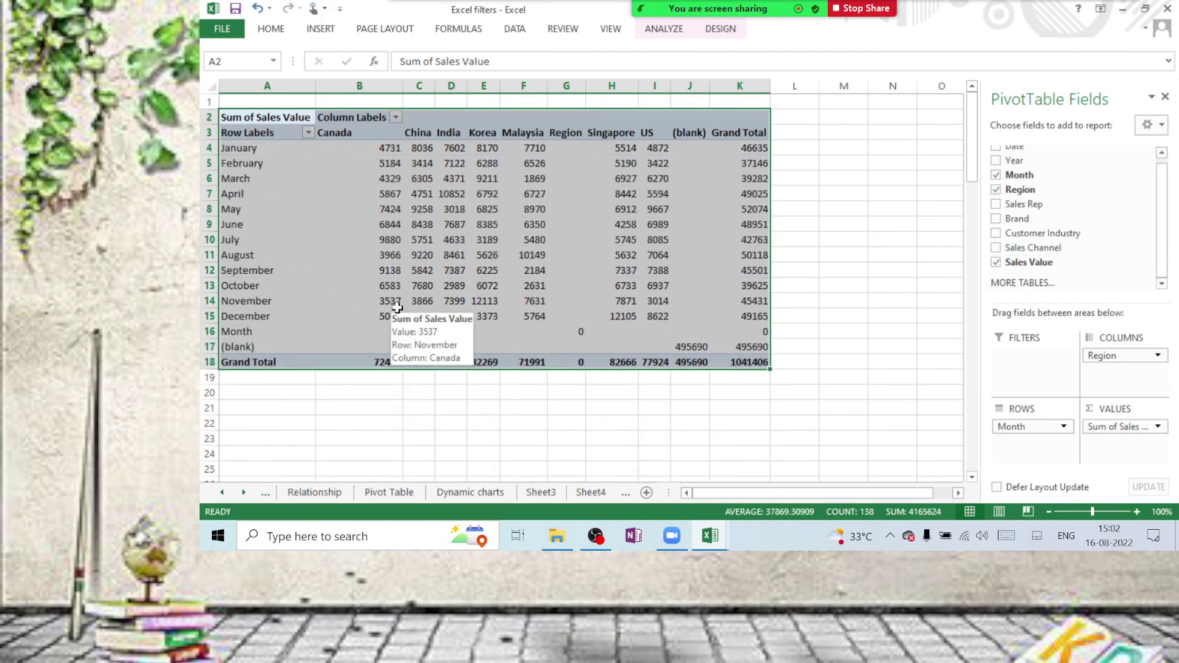
Freeze the panes with the whole PivotTable selected and check which rows stay in view.
left_click(611, 29)
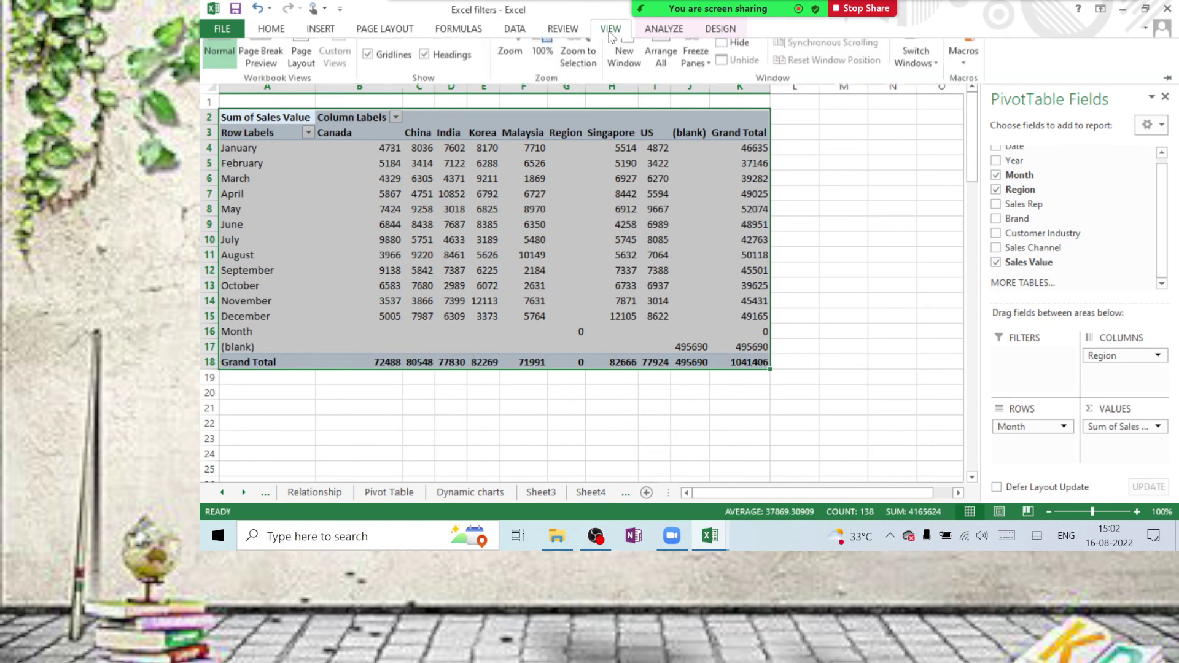
left_click(695, 69)
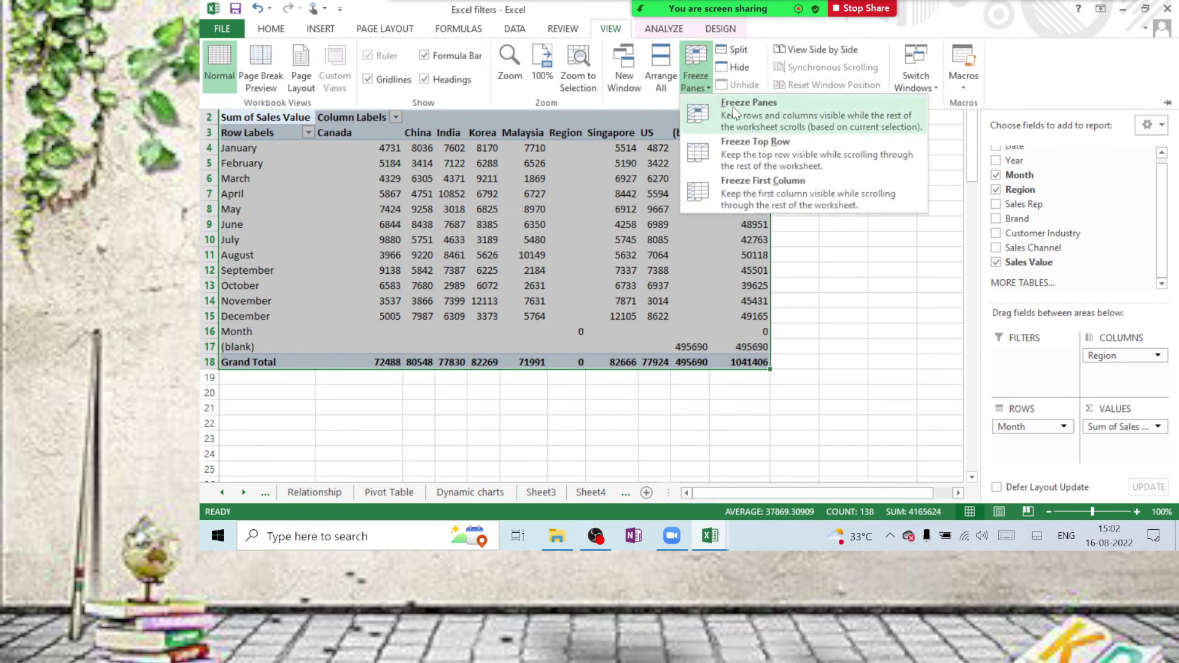
left_click(733, 108)
scroll(542, 261, "down", 4)
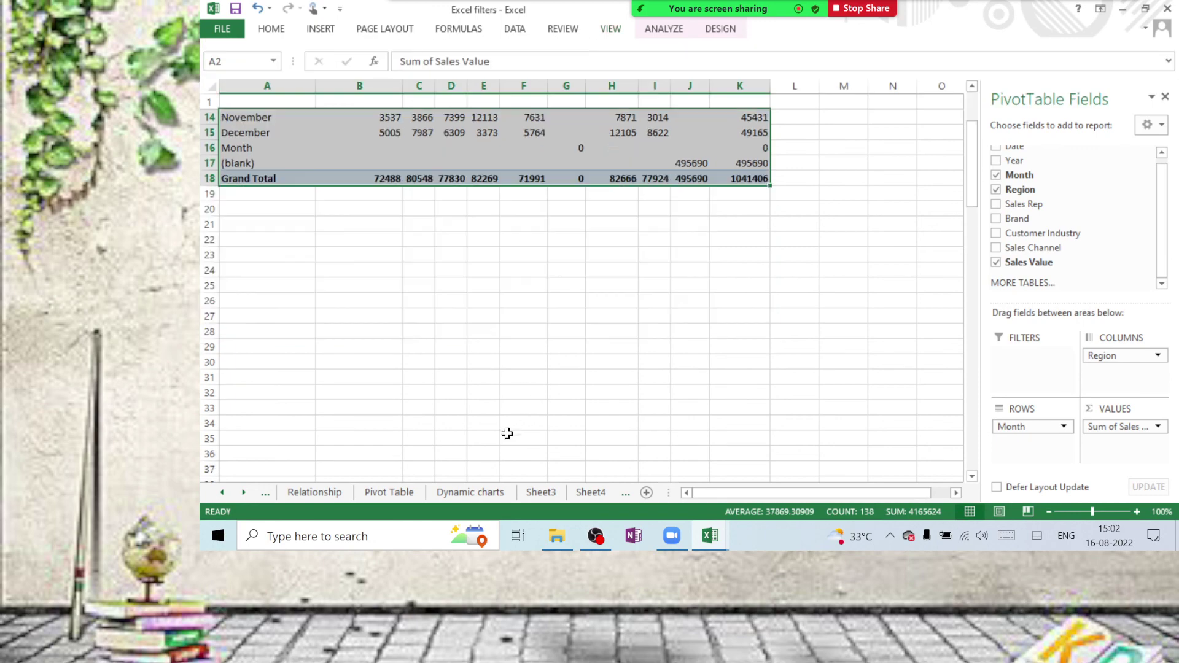
scroll(498, 427, "up", 4)
Select the PivotTable rows from January through Month, A4:K16.
left_click(854, 270)
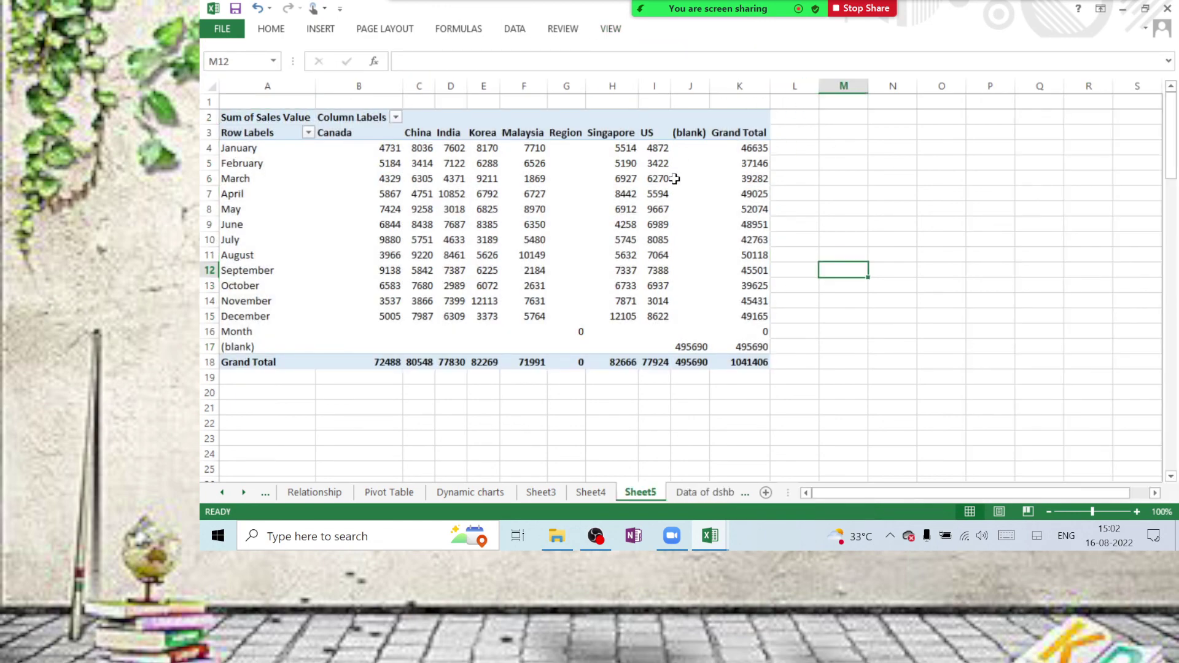
left_click_drag(236, 148, 560, 322)
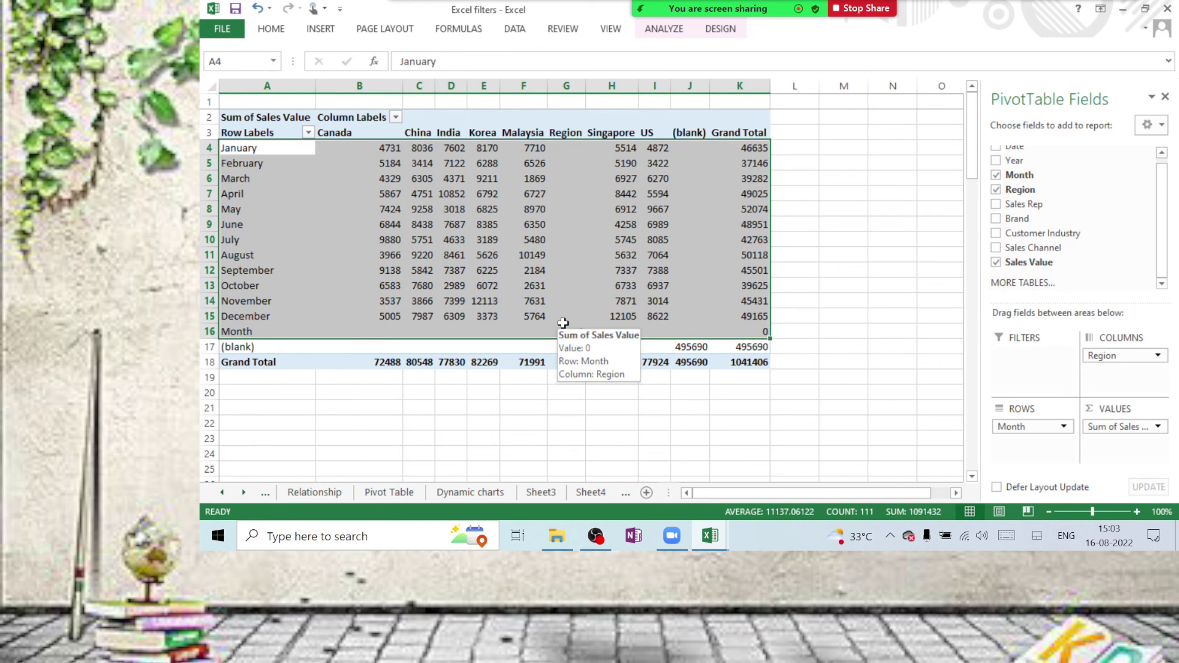
Replace the current frozen panes with a freeze at cell F12 and check which rows stay in view.
left_click(535, 271)
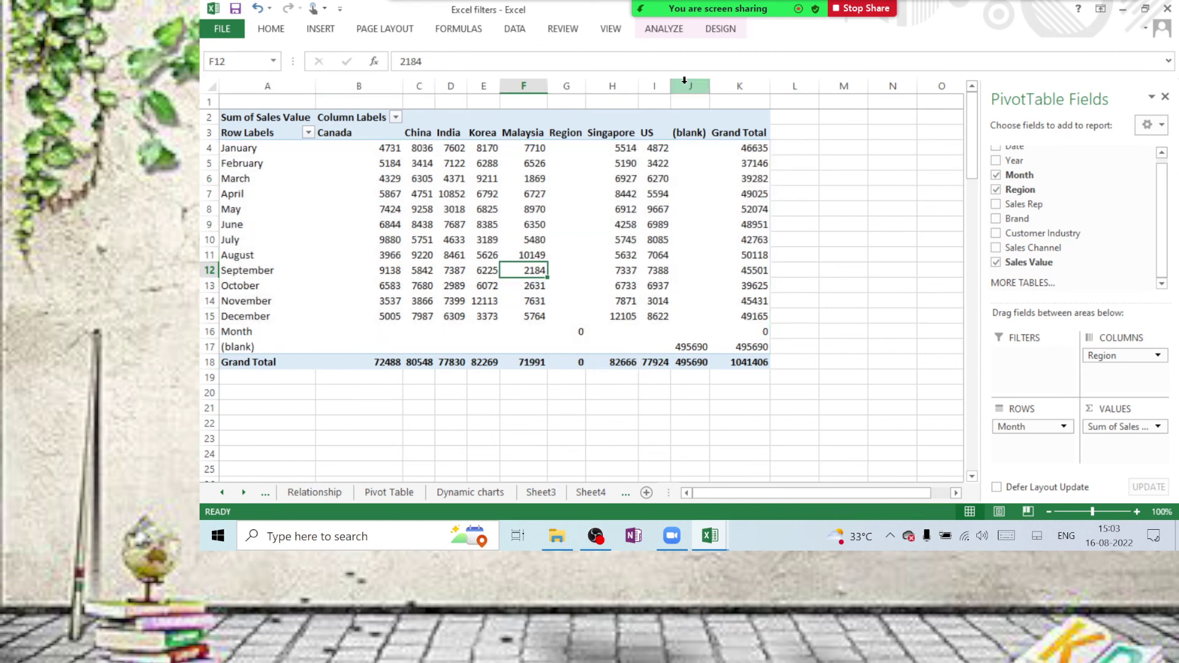
left_click(611, 29)
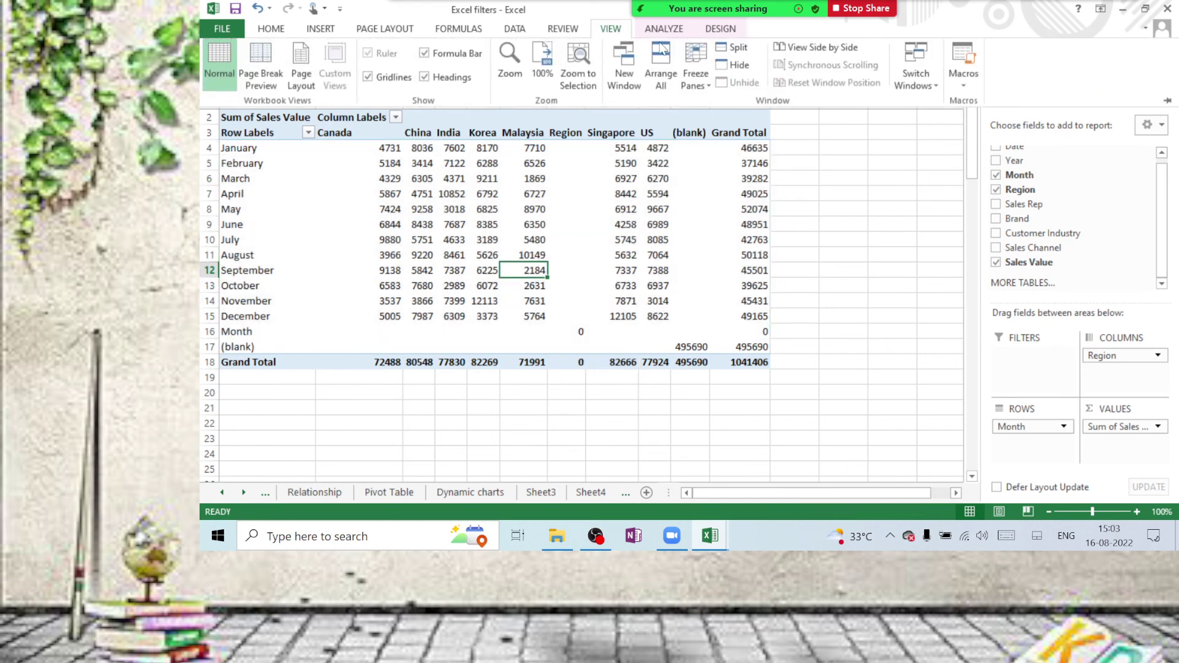
left_click(697, 80)
left_click(723, 117)
left_click(696, 80)
left_click(721, 110)
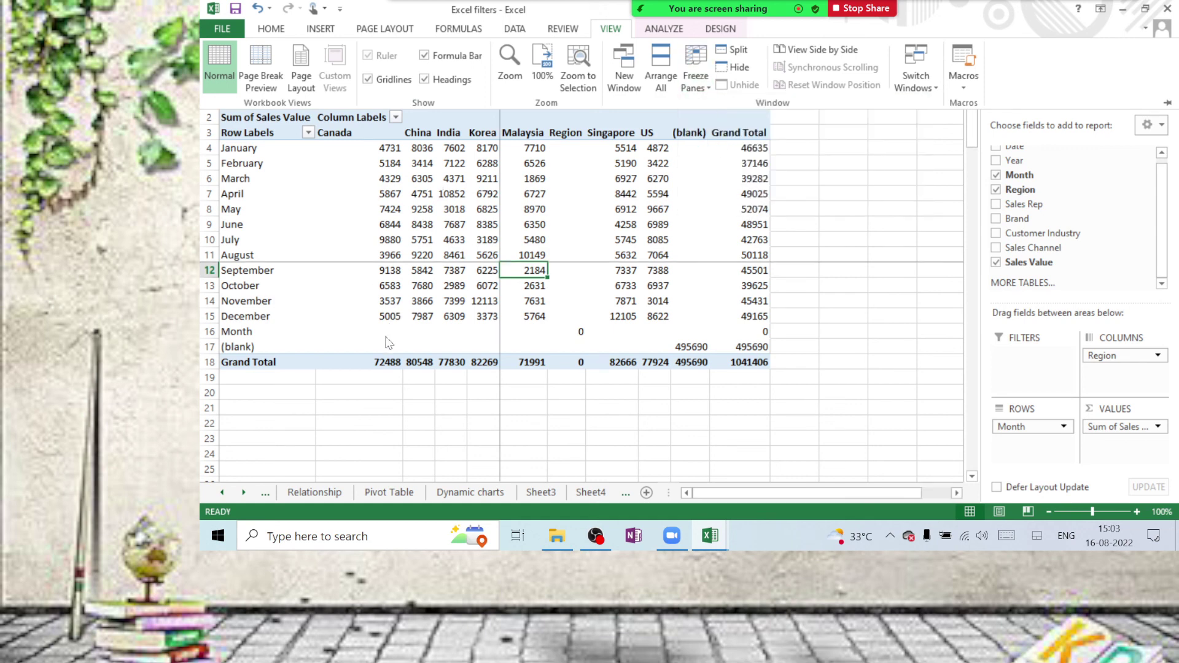
left_click(405, 357)
scroll(409, 354, "down", 3)
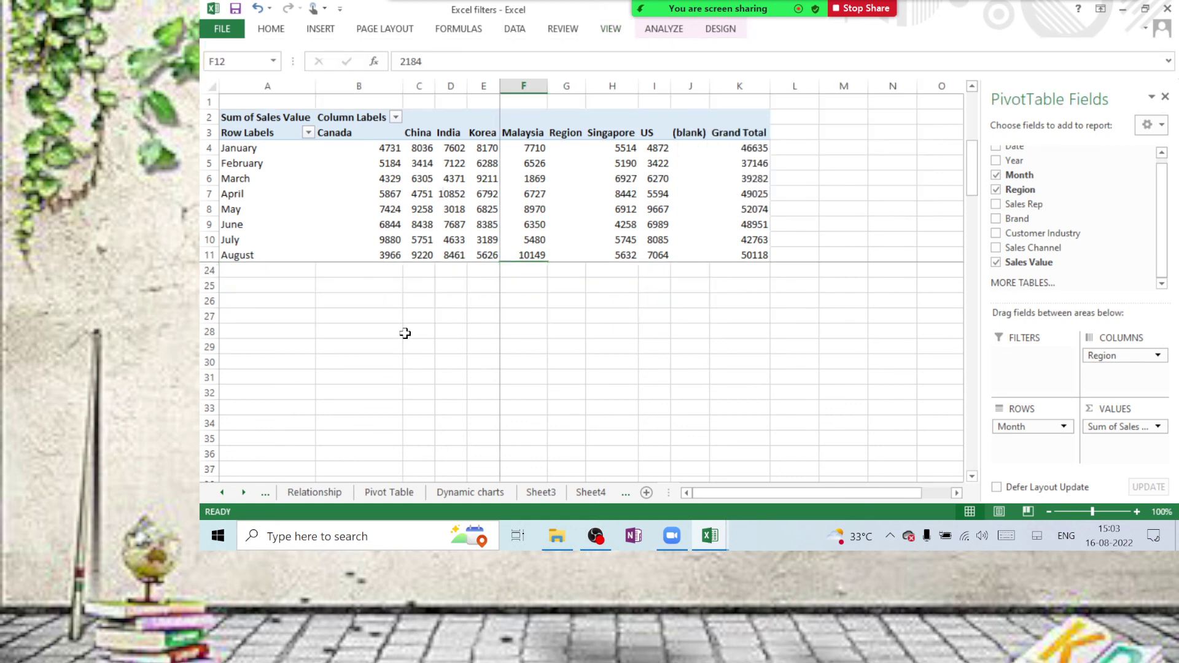
scroll(405, 350, "up", 3)
left_click(420, 190)
scroll(419, 187, "down", 6)
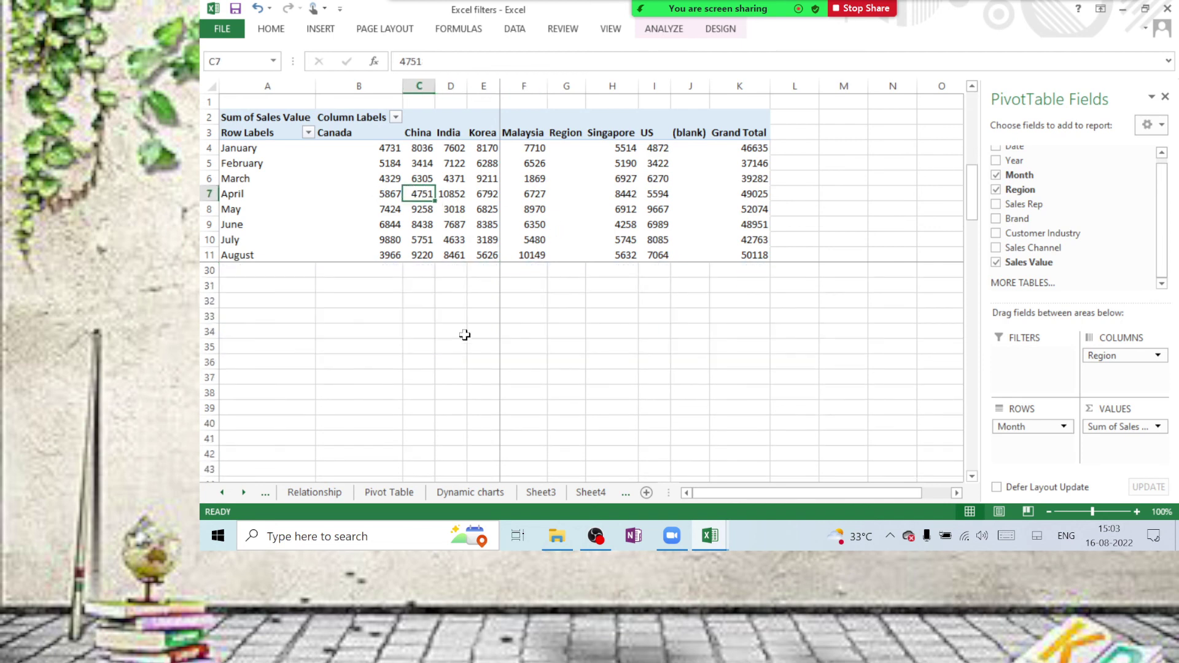
scroll(430, 362, "up", 6)
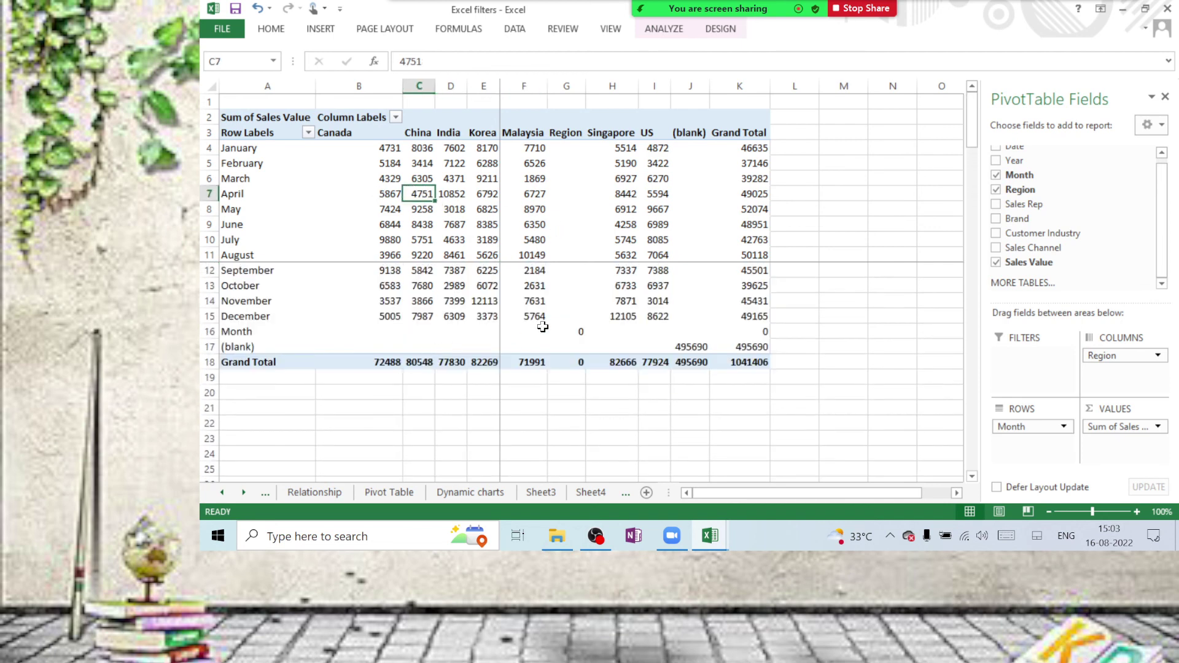
Select cell E15 and unfreeze the sheet's panes.
left_click(471, 316)
left_click(611, 29)
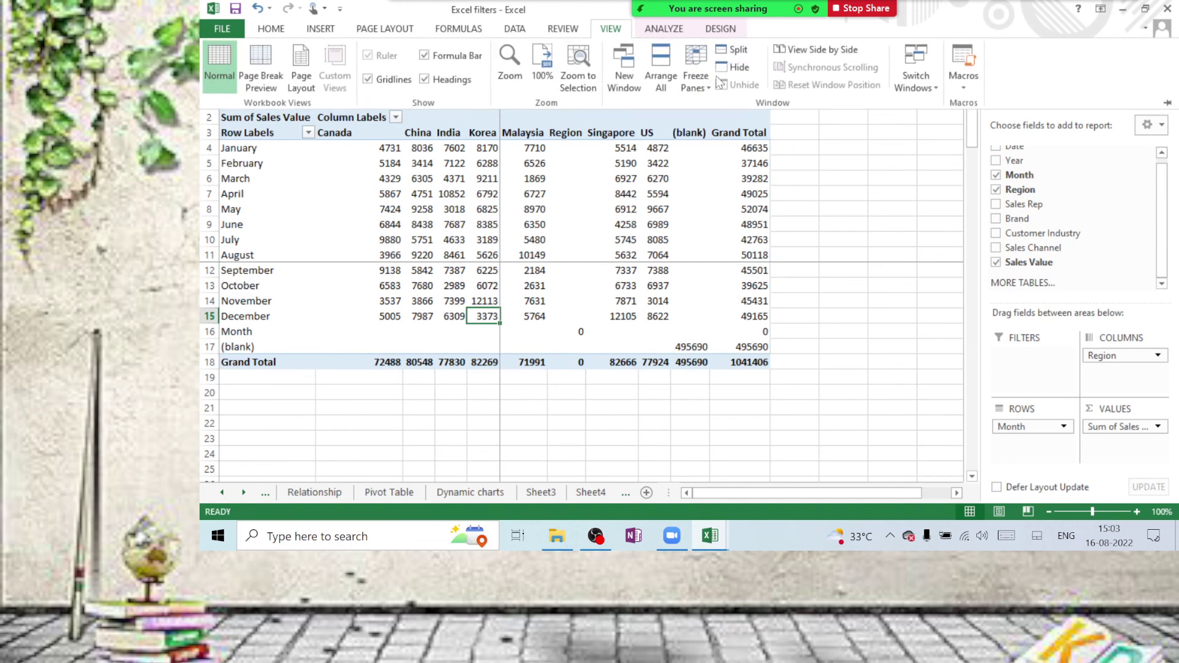
left_click(689, 90)
left_click(725, 110)
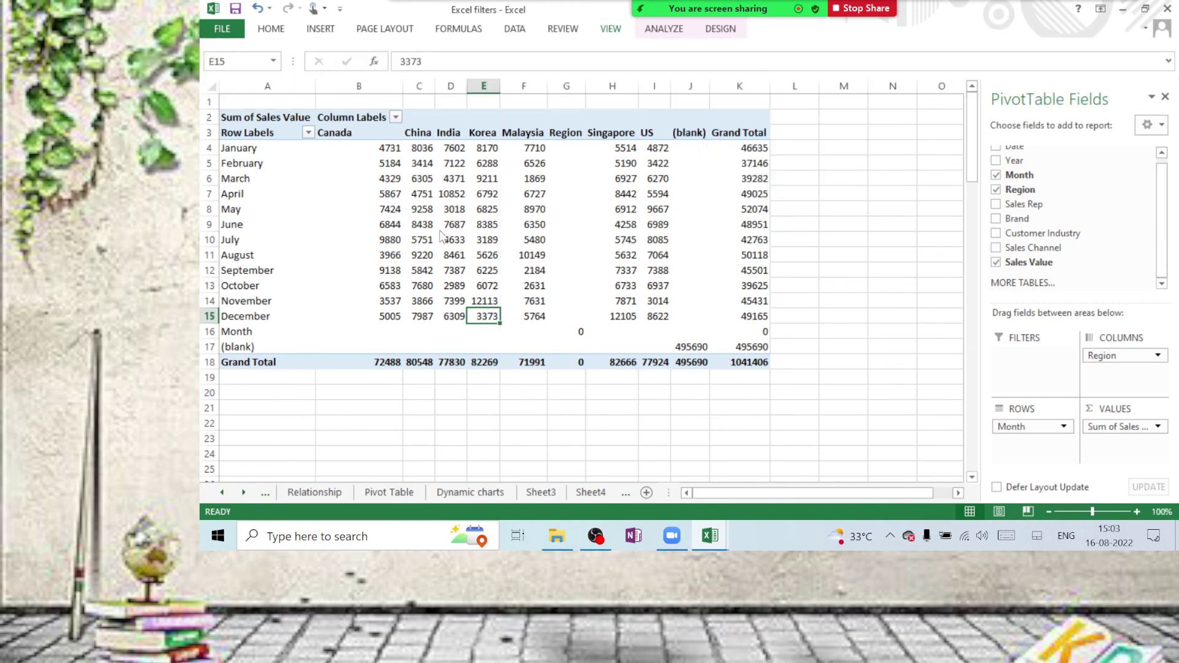
Select the entire Grand Total row 18 and split the window above it.
left_click(609, 31)
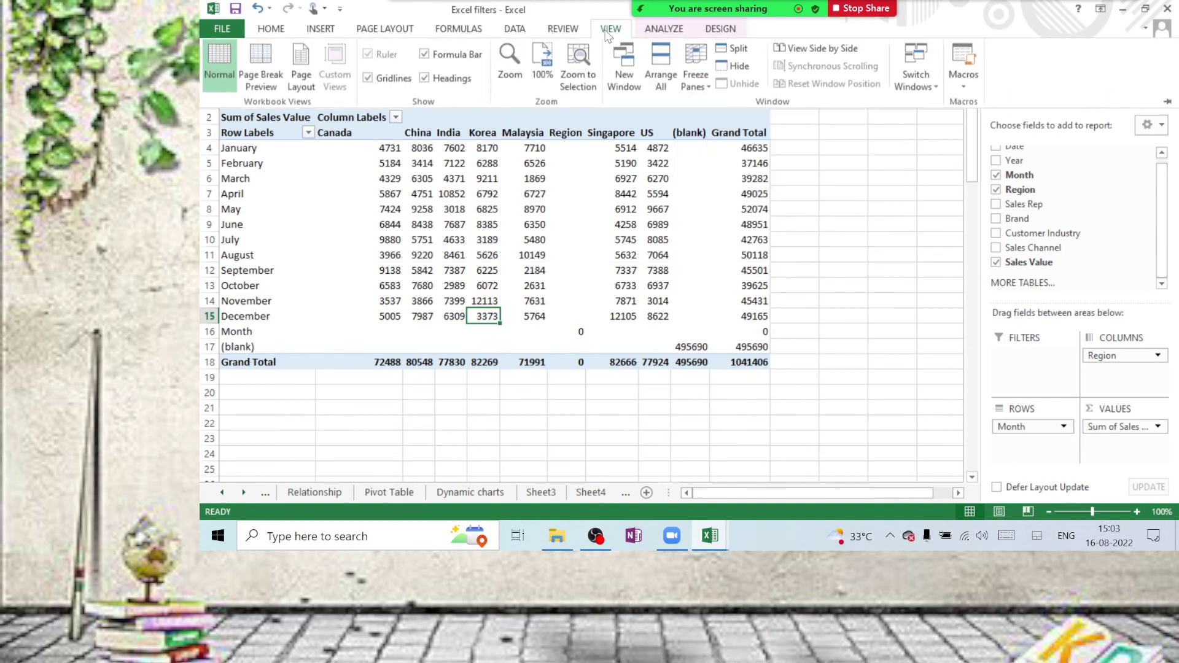
left_click(221, 361)
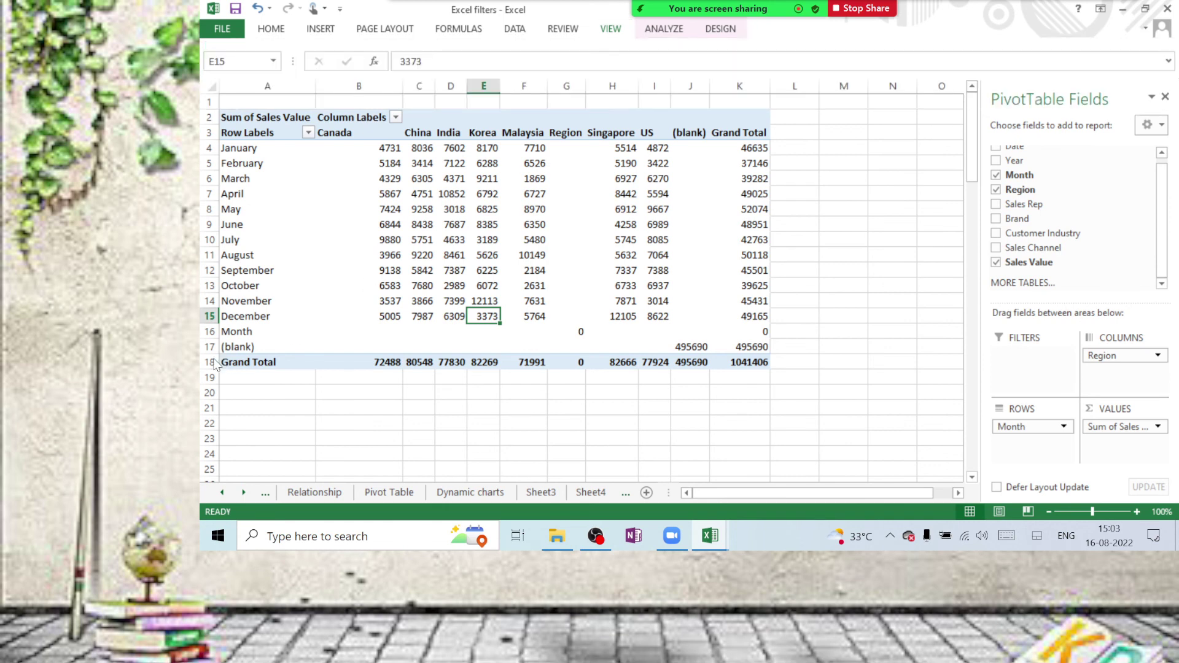
left_click(221, 362)
left_click(612, 32)
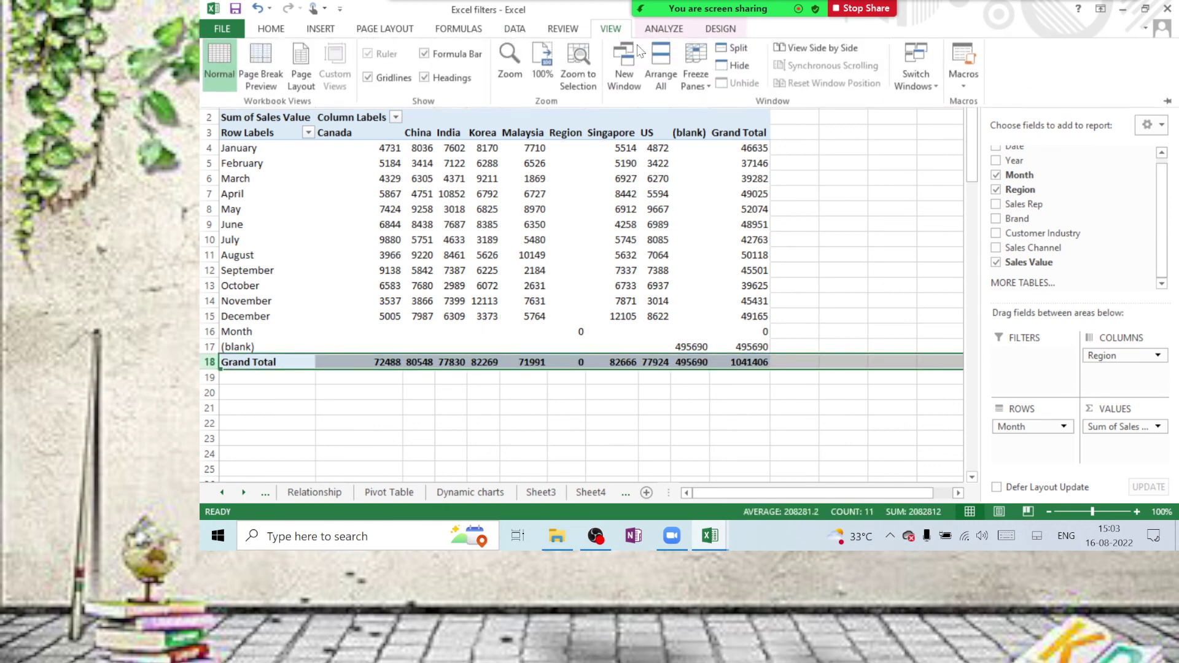
left_click(733, 52)
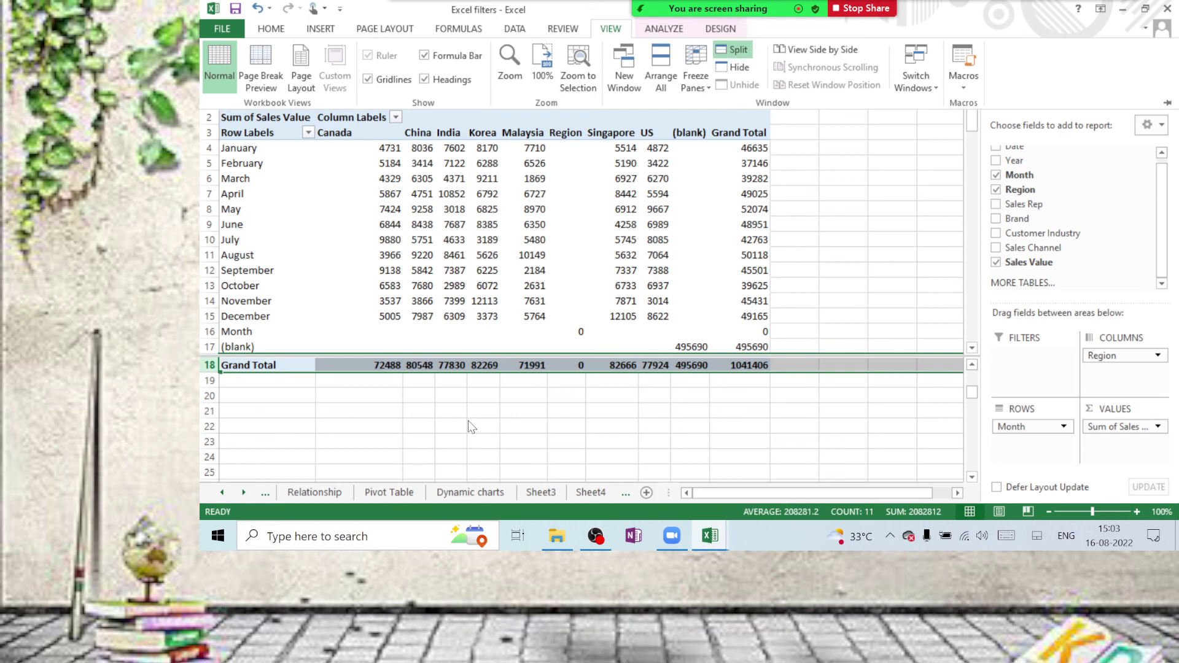
Examine how the two panes of the split sheet scroll separately over the same PivotTable.
scroll(466, 411, "up", 6)
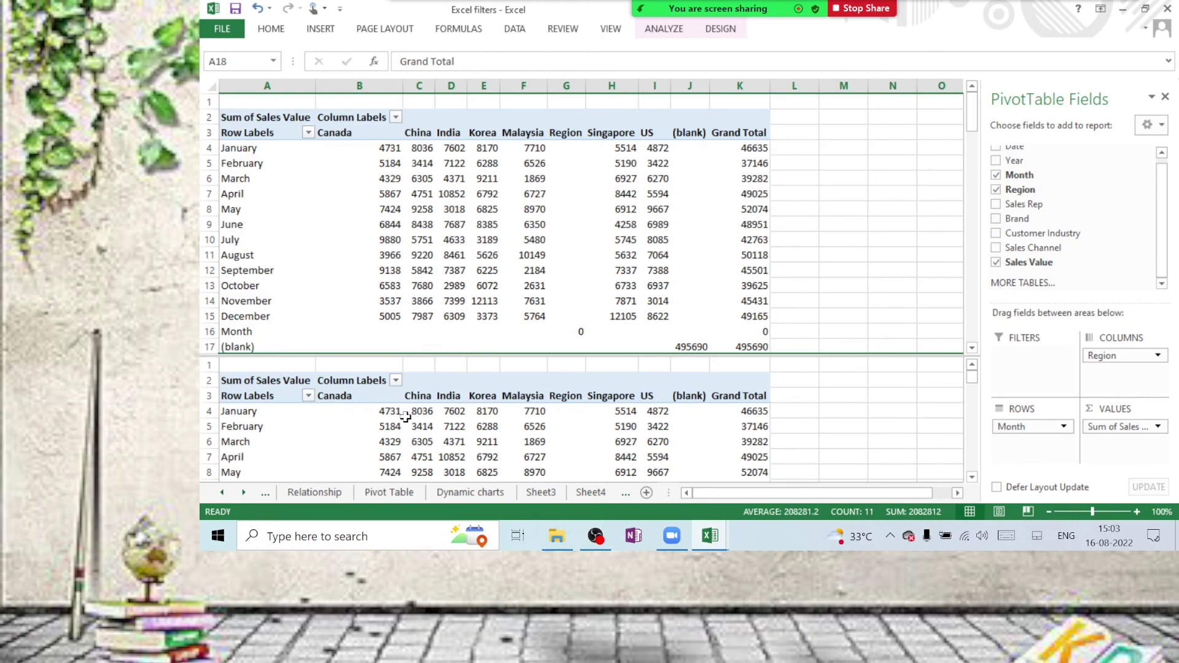
mouse_move(405, 416)
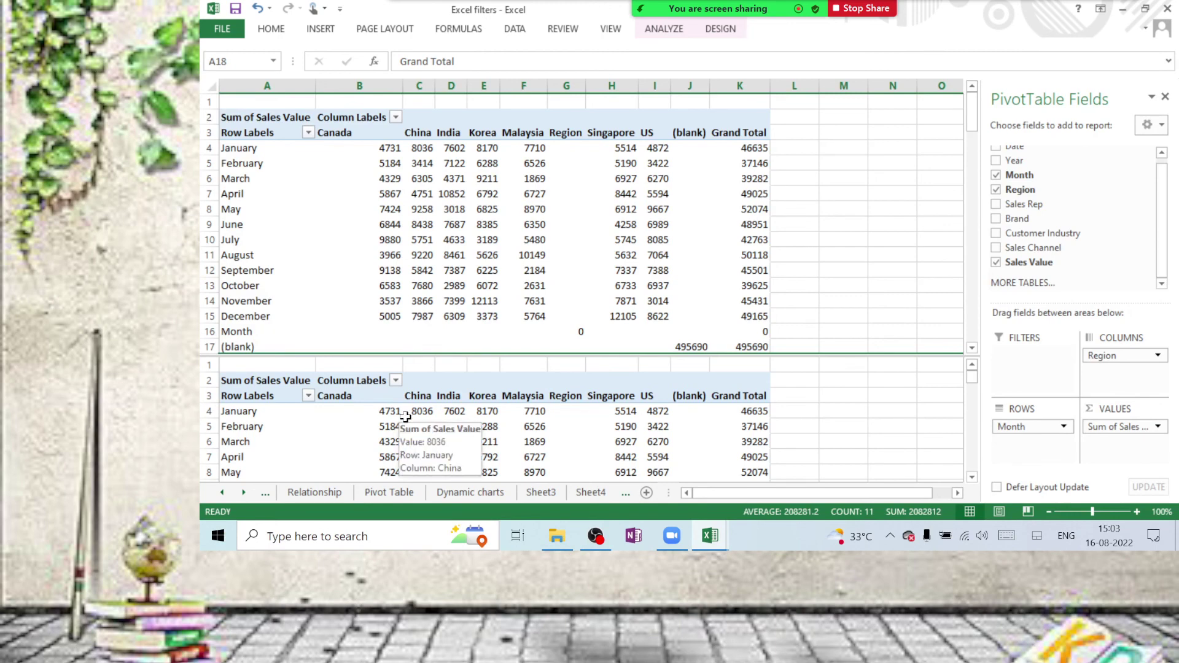
scroll(540, 232, "down", 2)
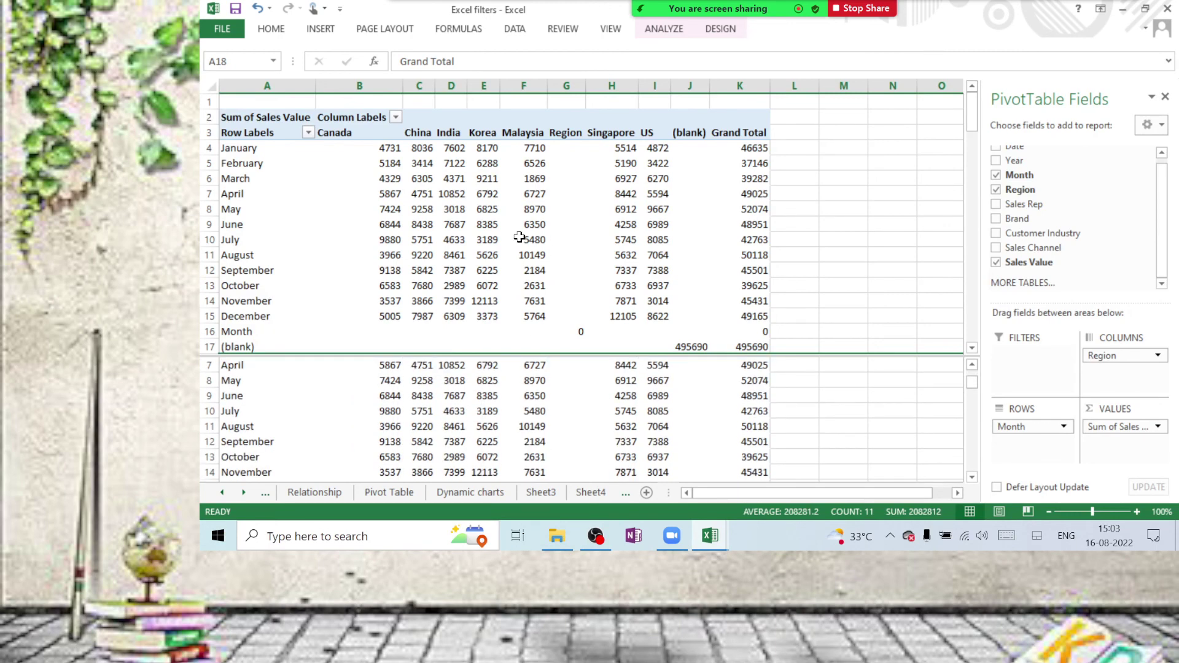
scroll(519, 236, "up", 2)
left_click(519, 236)
scroll(519, 237, "down", 19)
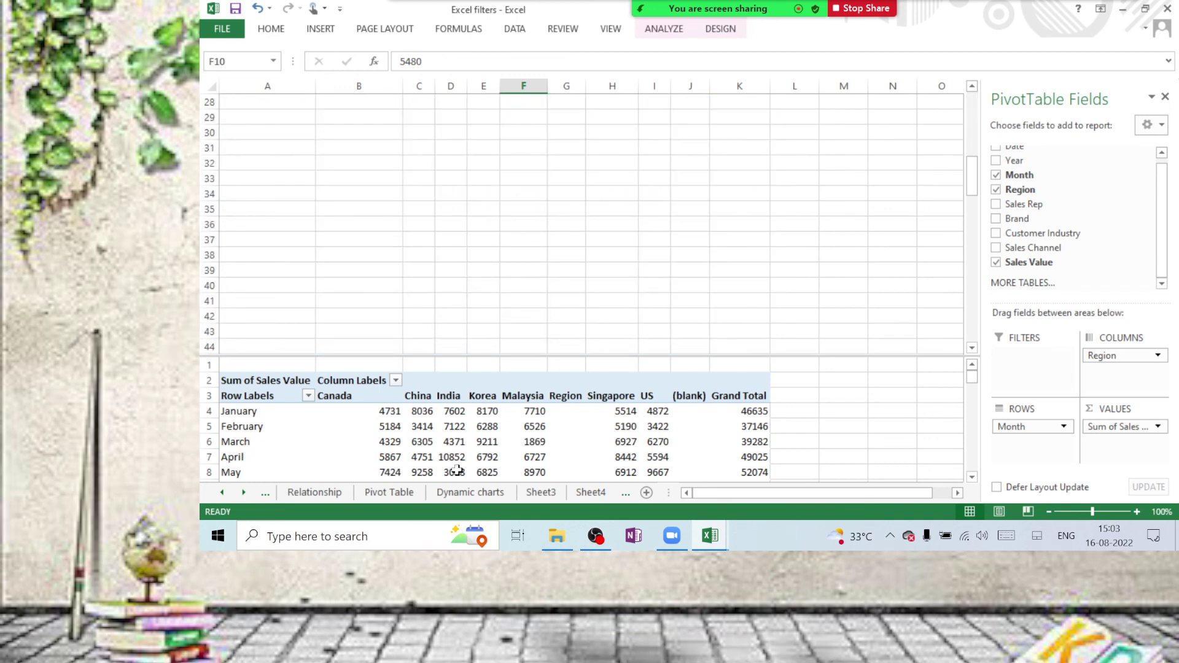
mouse_move(459, 438)
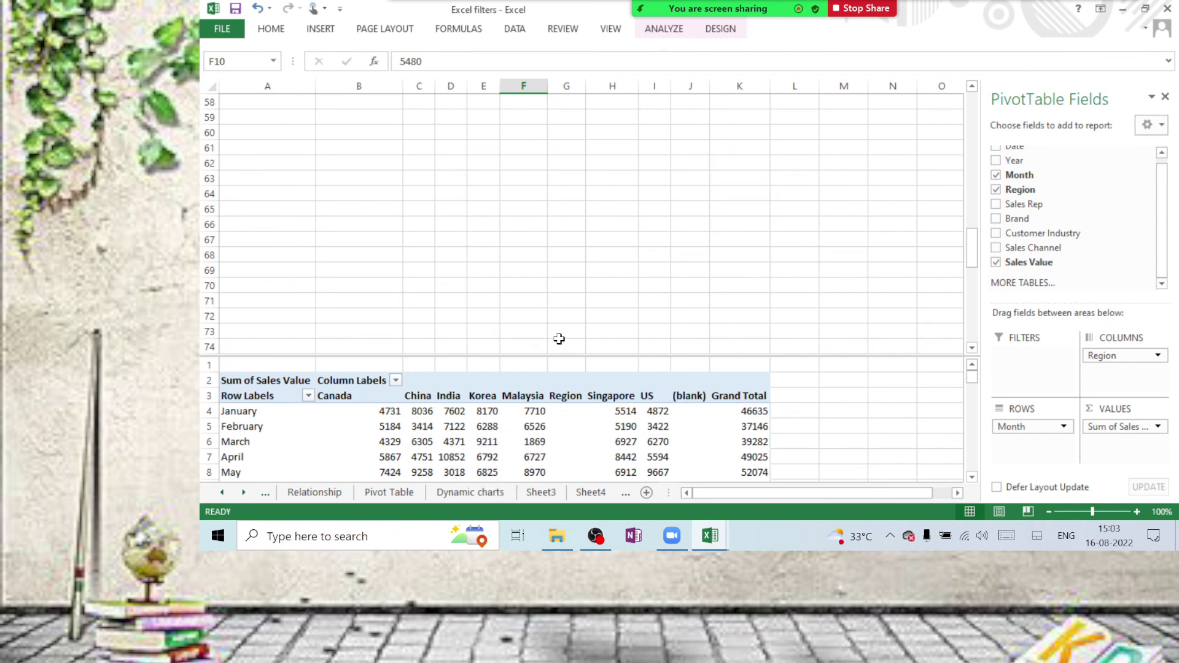
Select cell F70 and hide the Excel filters workbook window.
left_click(523, 286)
left_click(562, 29)
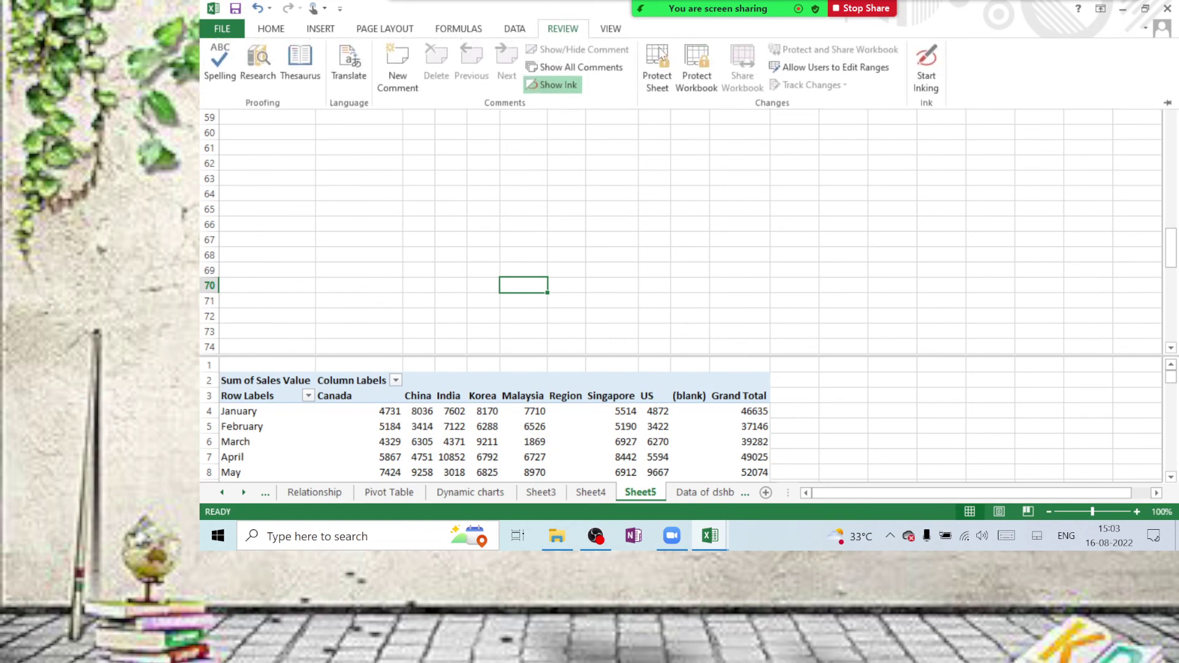
left_click(611, 29)
left_click(595, 535)
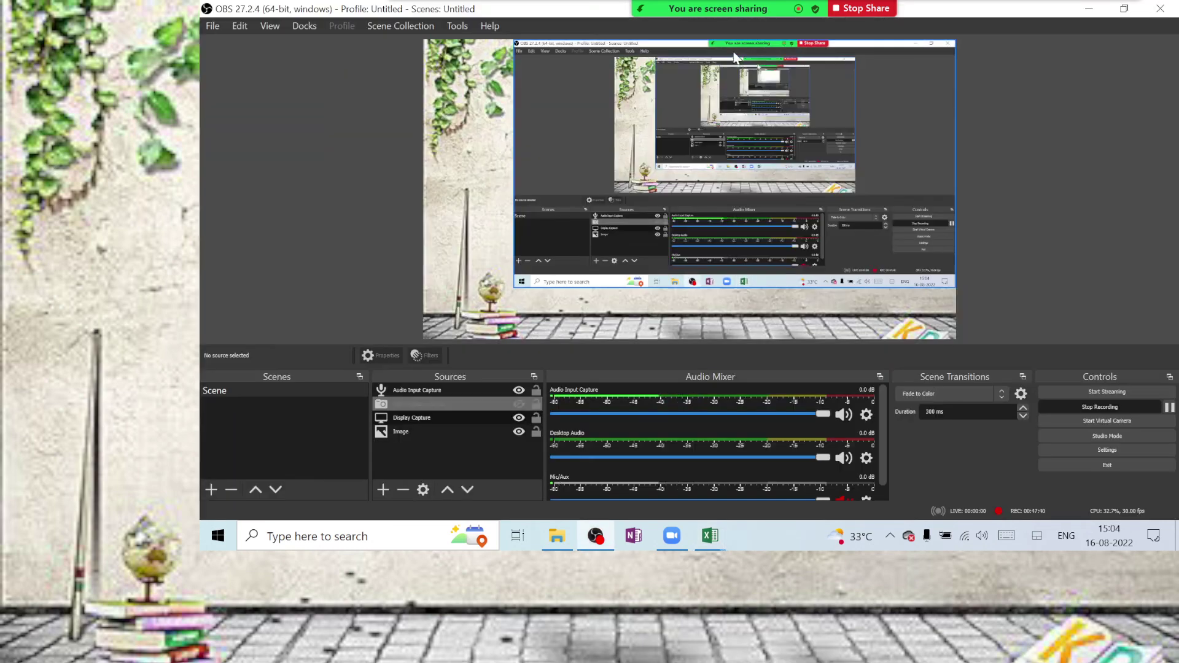
Switch to the Book1 workbook and unhide the Excel filters workbook from there.
mouse_move(709, 535)
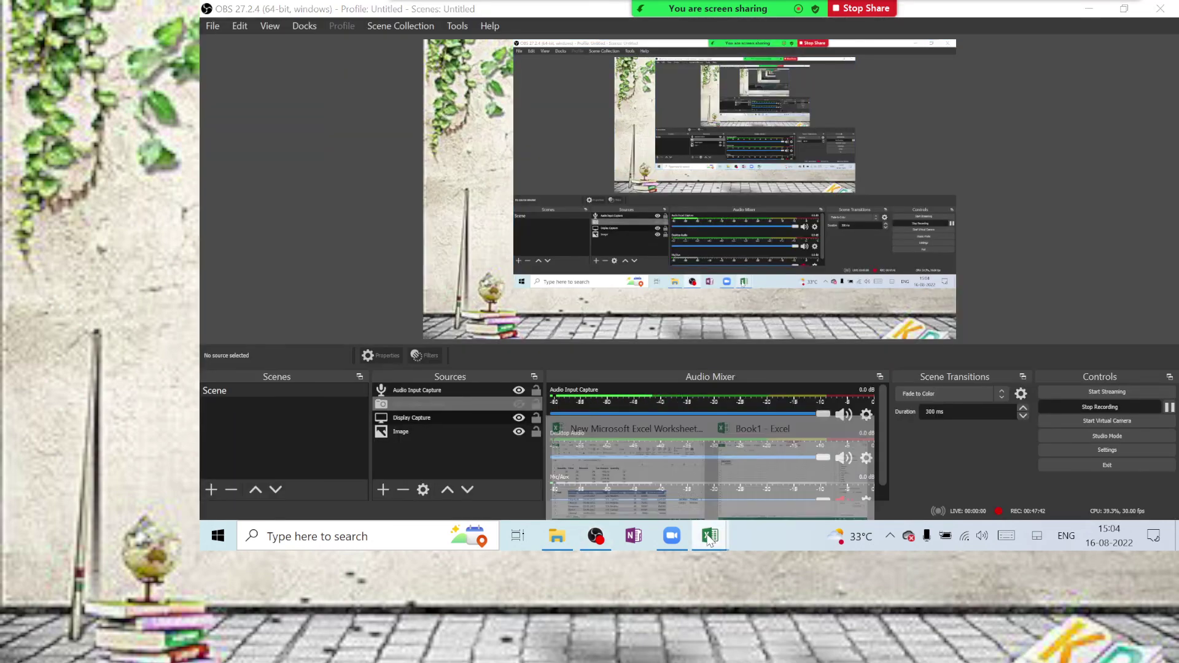
left_click(754, 484)
left_click(492, 280)
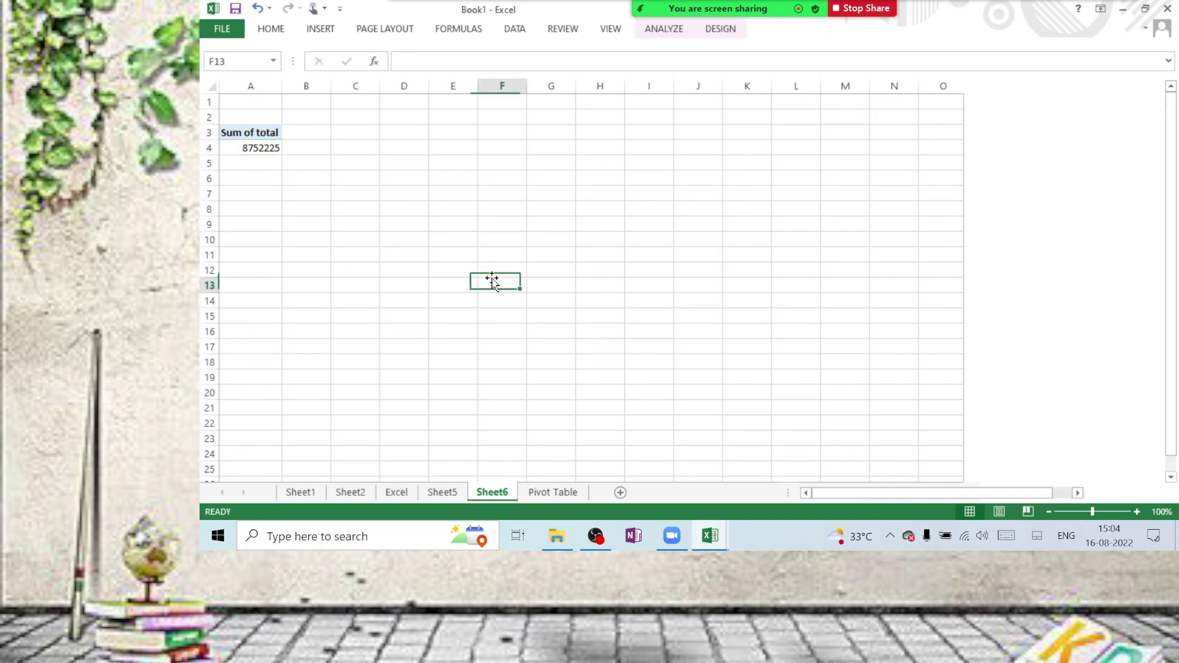
left_click(621, 35)
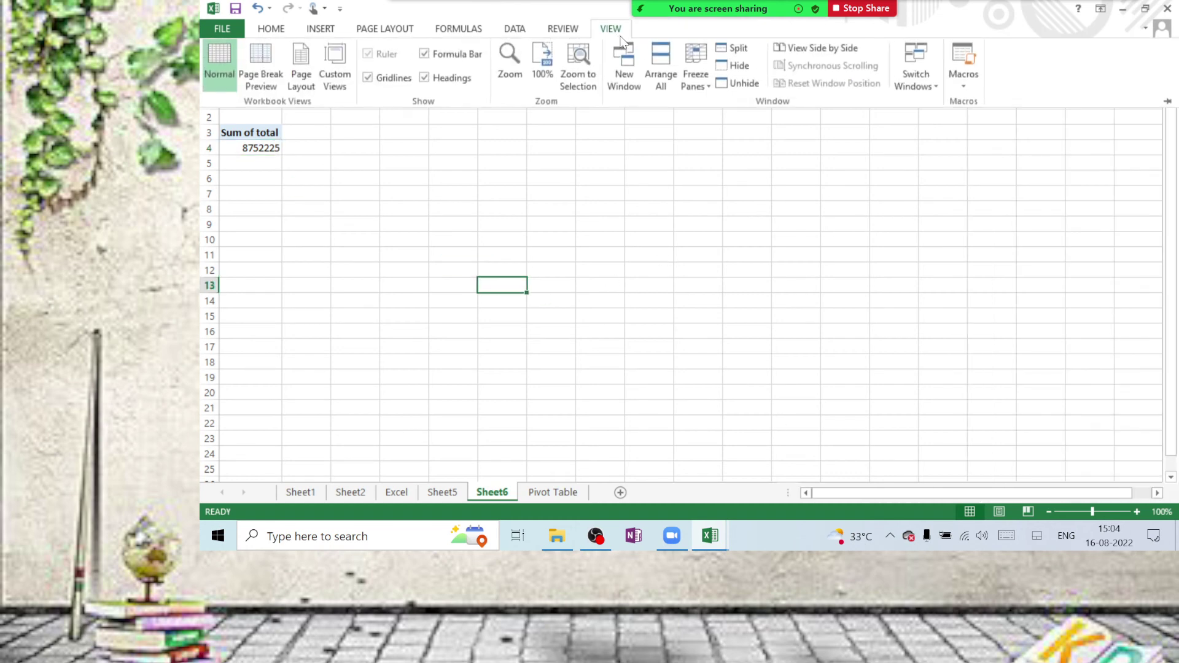
left_click(743, 85)
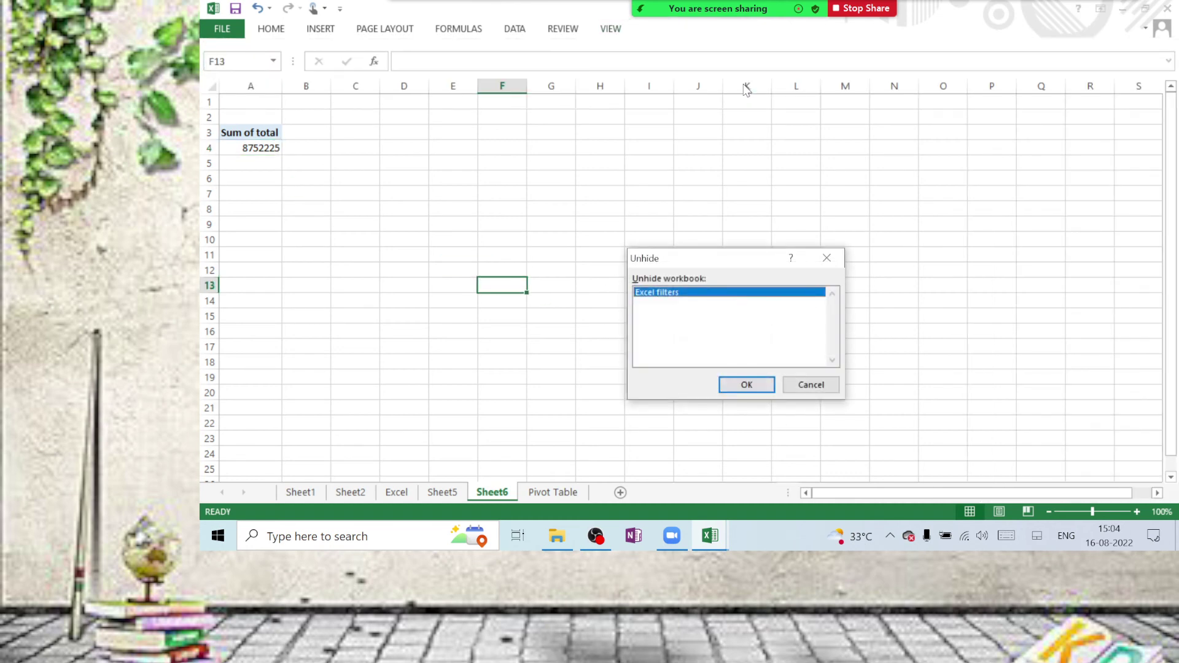
left_click(747, 384)
Remove the window split from Sheet5 and select cell G11 in the PivotTable.
left_click(611, 29)
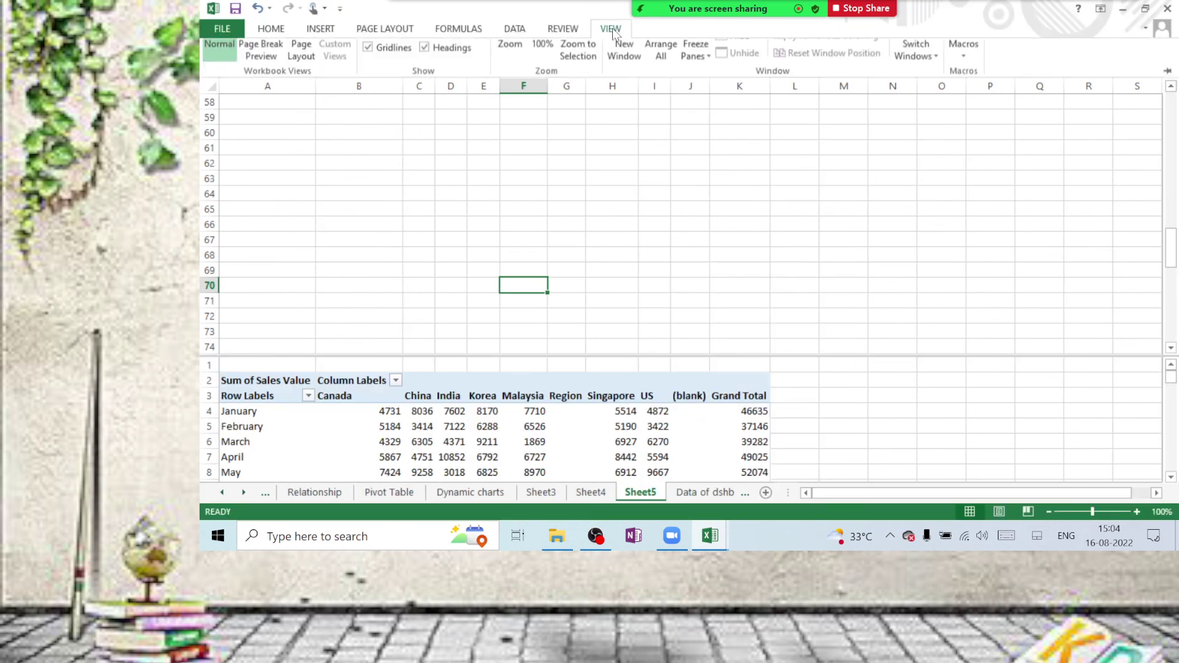
left_click(739, 53)
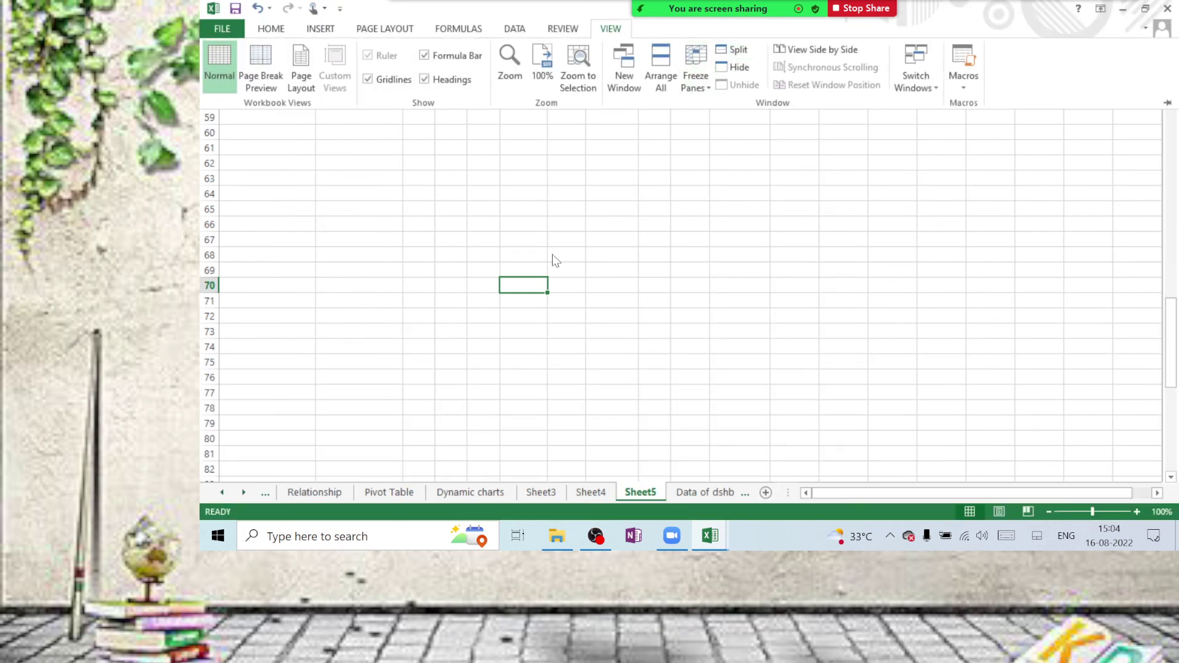
scroll(556, 261, "up", 20)
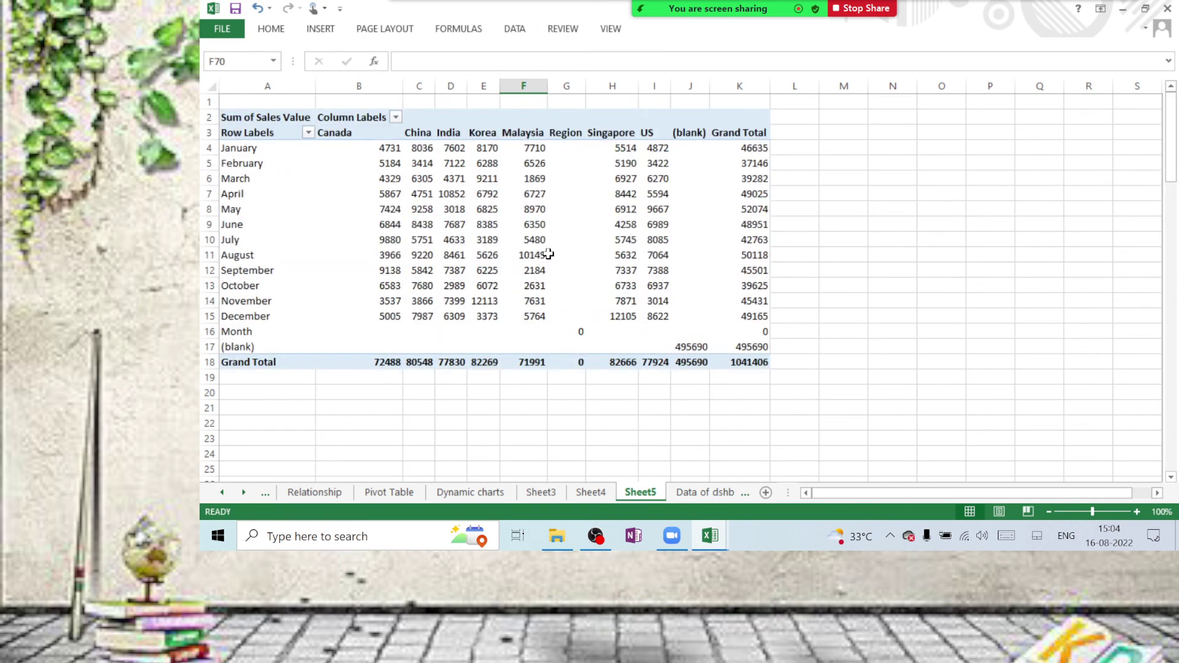
left_click(576, 261)
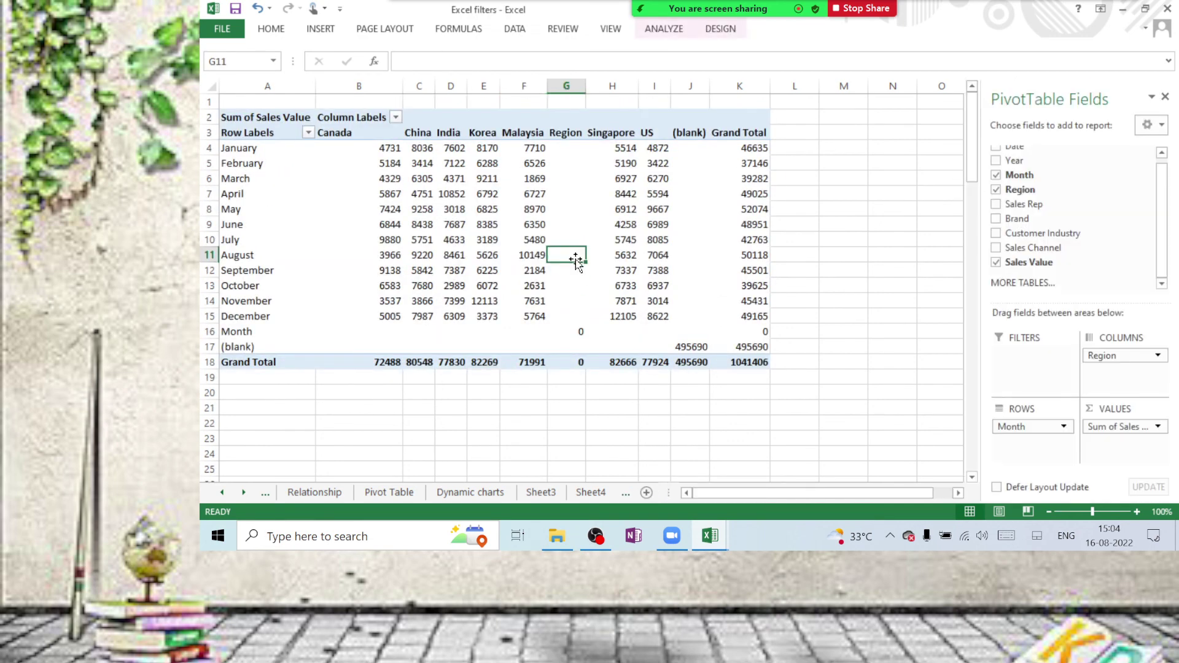